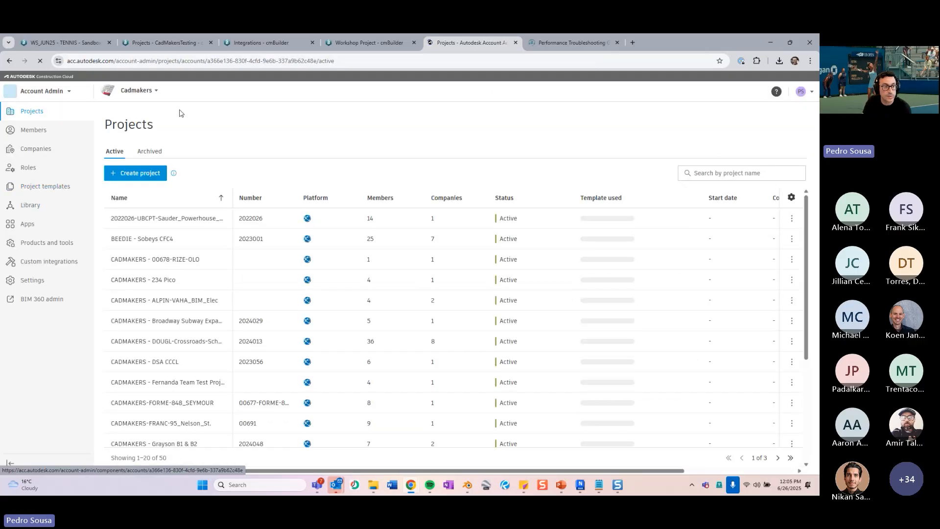
Open the Cadmakers account's app gallery and look through the featured apps.
{"action": "left_click", "coordinate": [28, 225]}
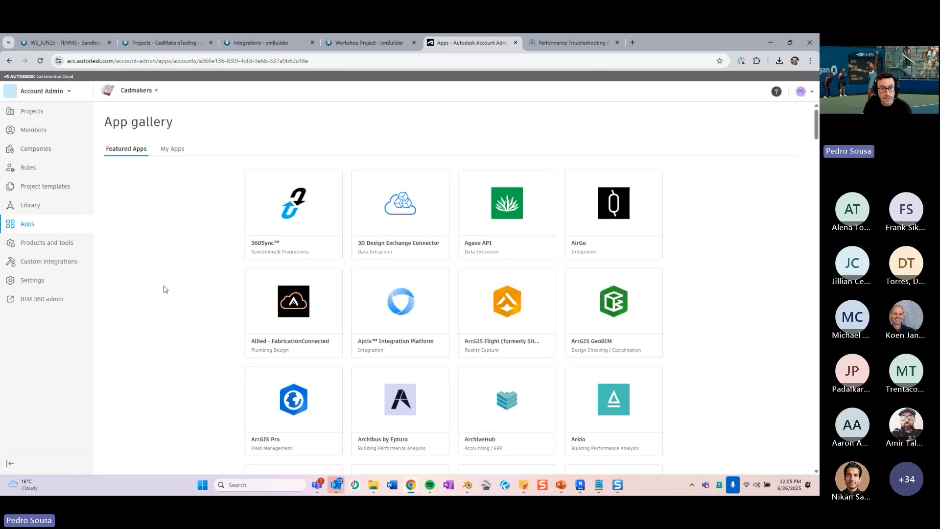
{"action": "scroll", "coordinate": [164, 290], "scroll_direction": "down", "scroll_amount": 2}
{"action": "scroll", "coordinate": [180, 277], "scroll_direction": "up", "scroll_amount": 2}
{"action": "scroll", "coordinate": [688, 199], "scroll_direction": "down", "scroll_amount": 7}
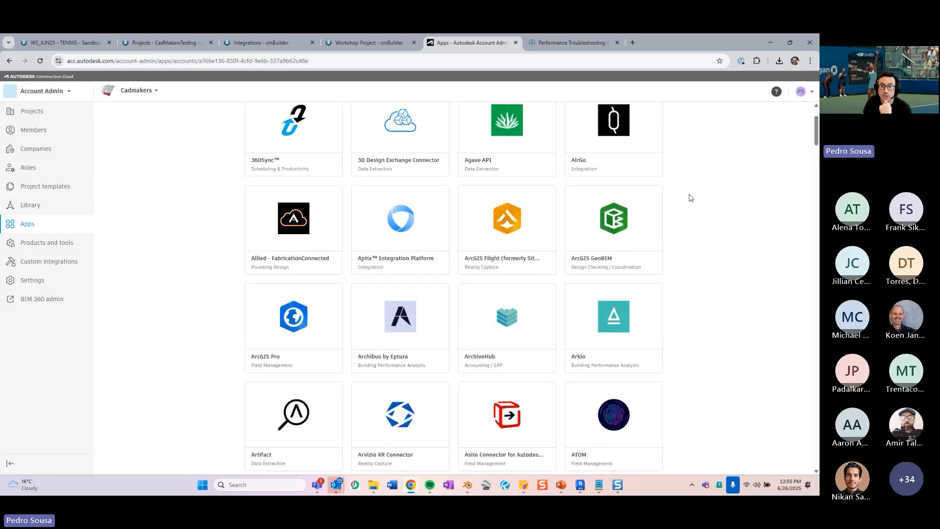
{"action": "scroll", "coordinate": [672, 216], "scroll_direction": "down", "scroll_amount": 7}
{"action": "scroll", "coordinate": [676, 214], "scroll_direction": "up", "scroll_amount": 14}
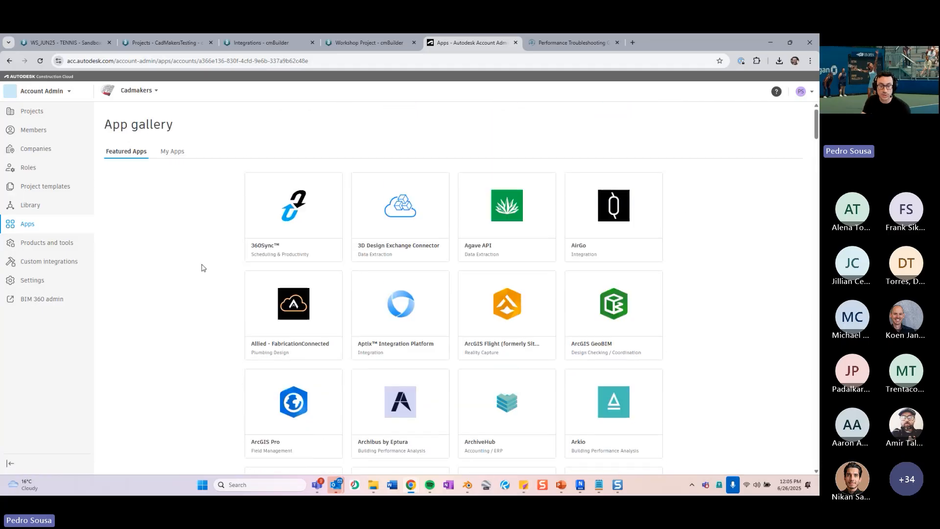
Find cmBuilder in the app gallery by searching the page for "cmbuil" and open its app details.
{"action": "key", "text": "ctrl+f"}
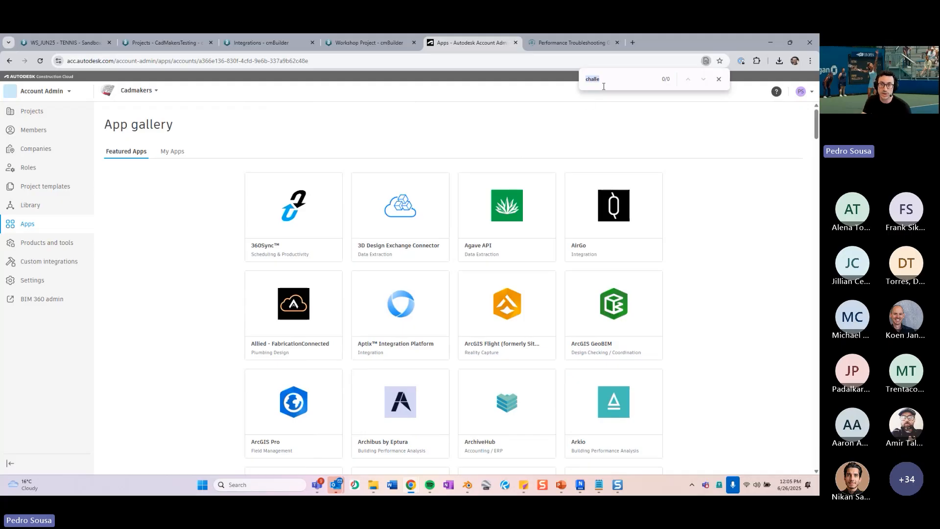
{"action": "type", "text": "cmbuil"}
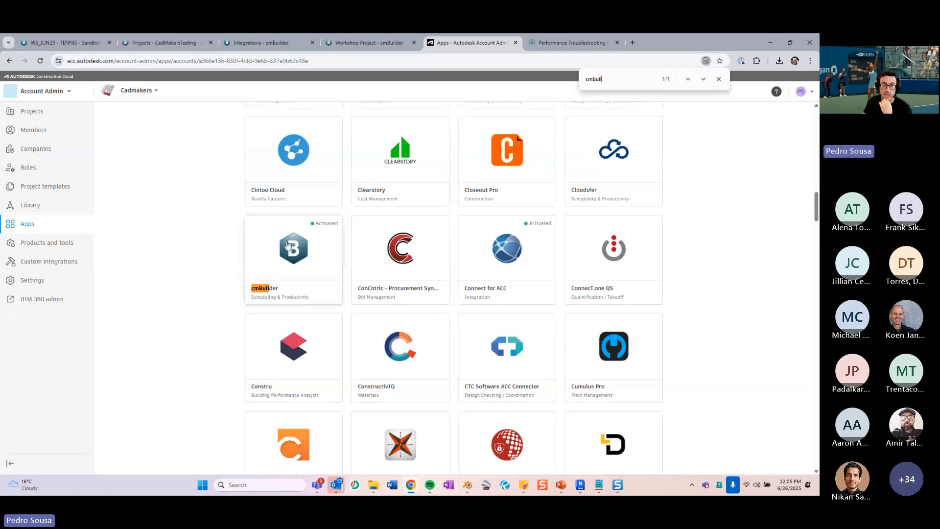
{"action": "scroll", "coordinate": [744, 202], "scroll_direction": "up", "scroll_amount": 10}
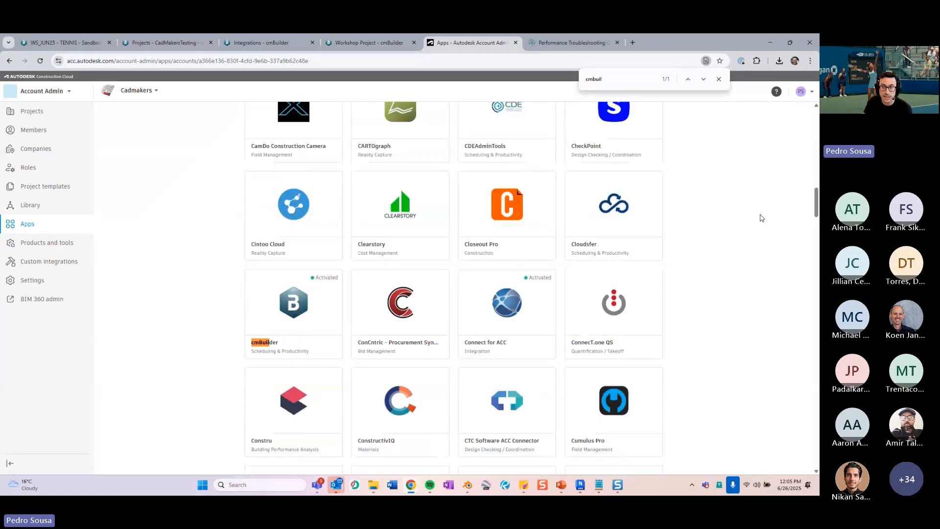
{"action": "scroll", "coordinate": [745, 201], "scroll_direction": "up", "scroll_amount": 10}
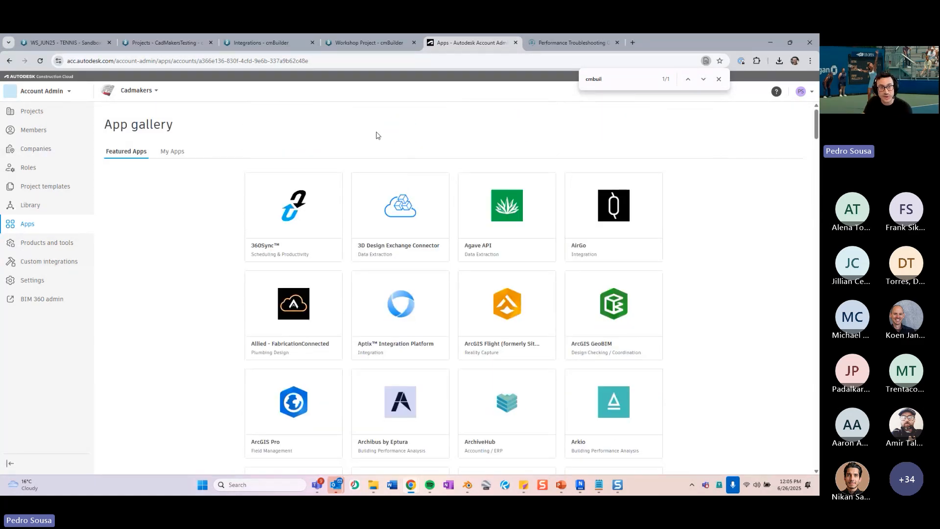
{"action": "scroll", "coordinate": [333, 387], "scroll_direction": "down", "scroll_amount": 3}
{"action": "scroll", "coordinate": [338, 361], "scroll_direction": "up", "scroll_amount": 3}
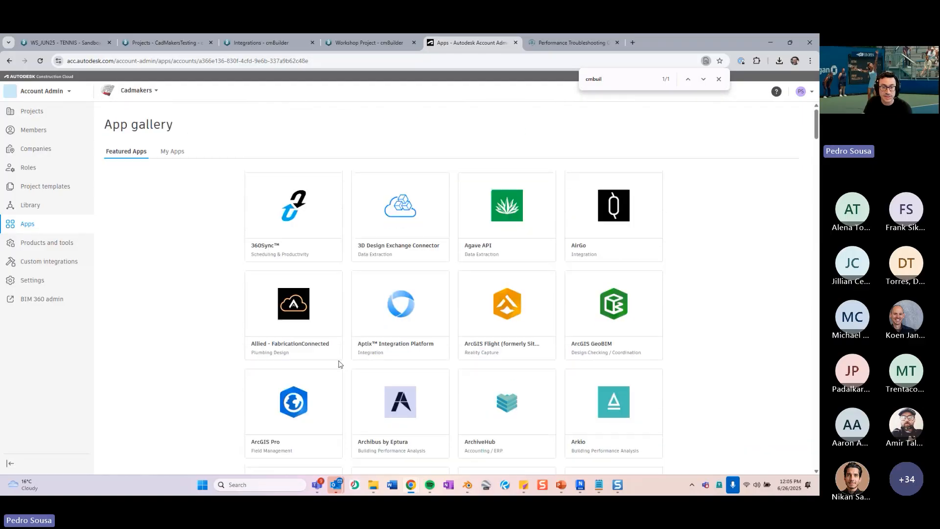
{"action": "scroll", "coordinate": [186, 353], "scroll_direction": "down", "scroll_amount": 10}
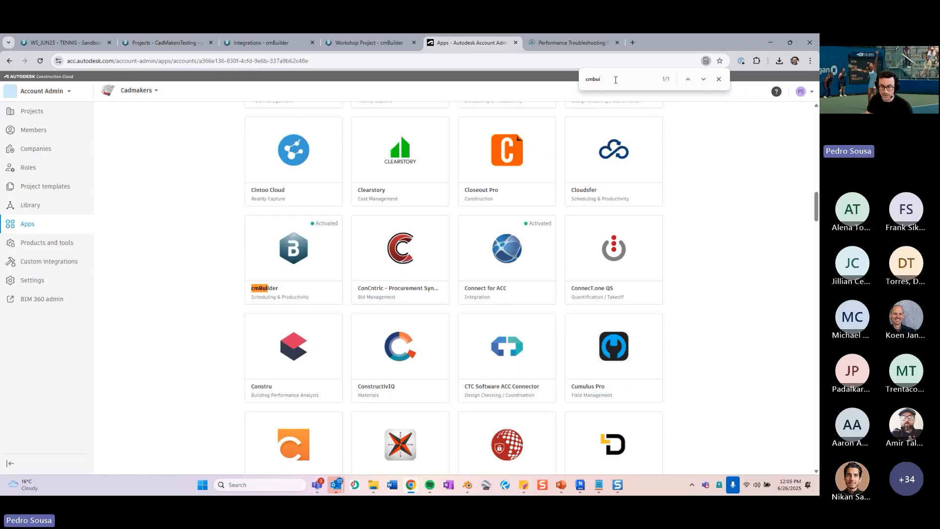
{"action": "left_click", "coordinate": [311, 242]}
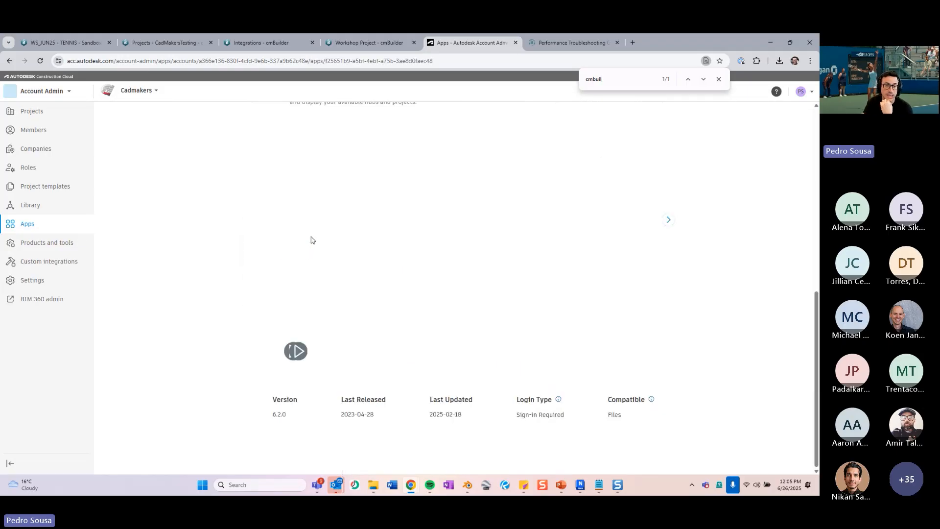
{"action": "scroll", "coordinate": [228, 258], "scroll_direction": "up", "scroll_amount": 15}
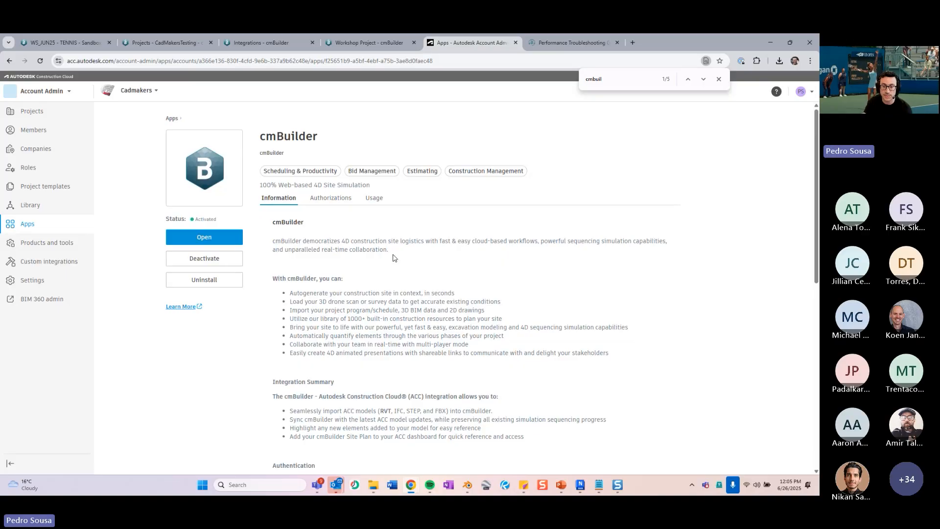
Switch to the PowerPoint deck and show the ACC Integration slide about enabling the integration in cmBuilder.
{"action": "left_click", "coordinate": [561, 485]}
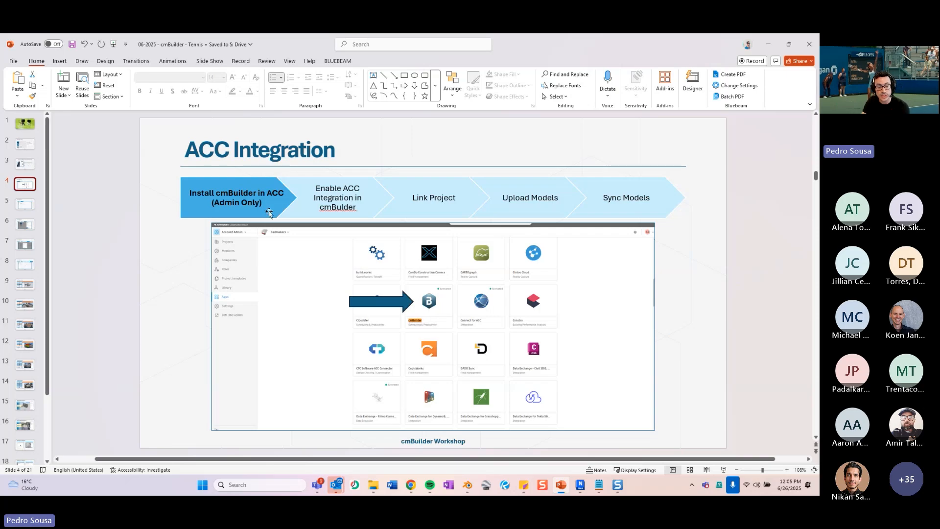
{"action": "left_click", "coordinate": [22, 202]}
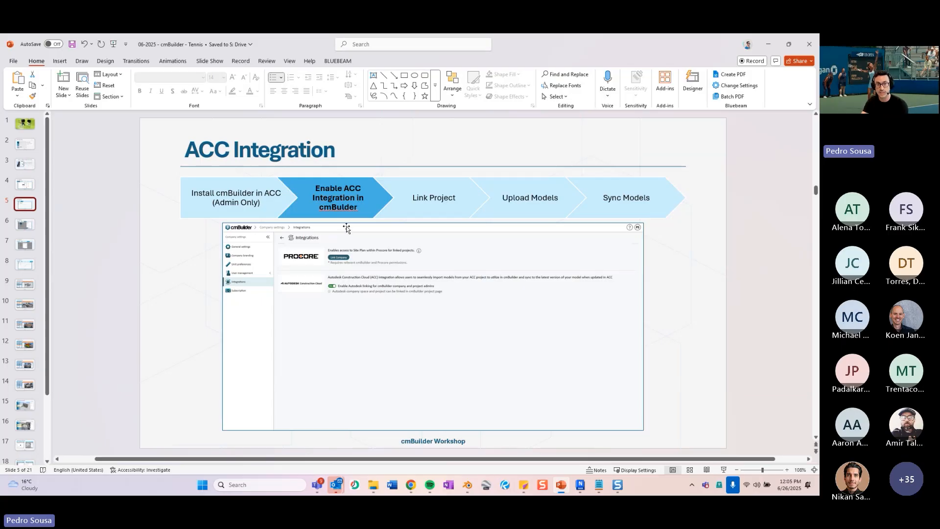
{"action": "left_click", "coordinate": [768, 44]}
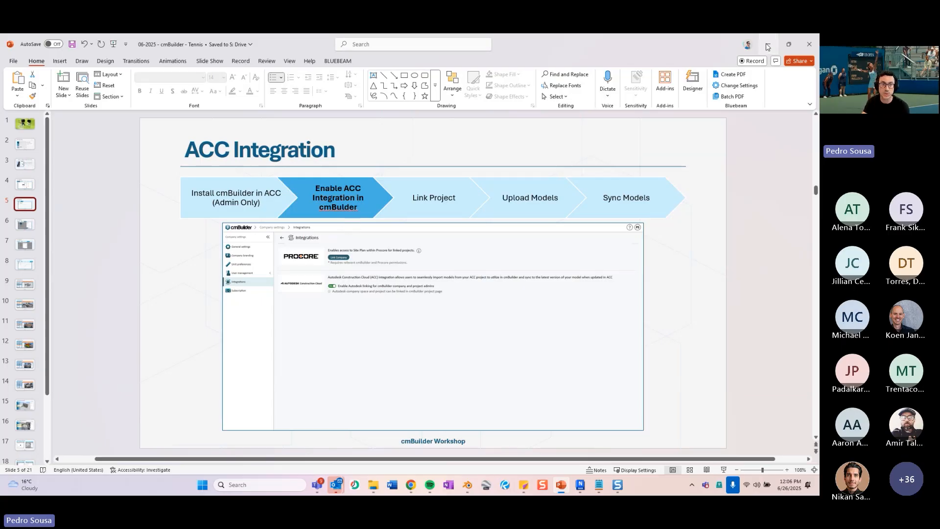
Switch to cmBuilder in the browser, open the company's integration settings and examine the Autodesk linking option for company and project admins.
{"action": "left_click", "coordinate": [257, 43]}
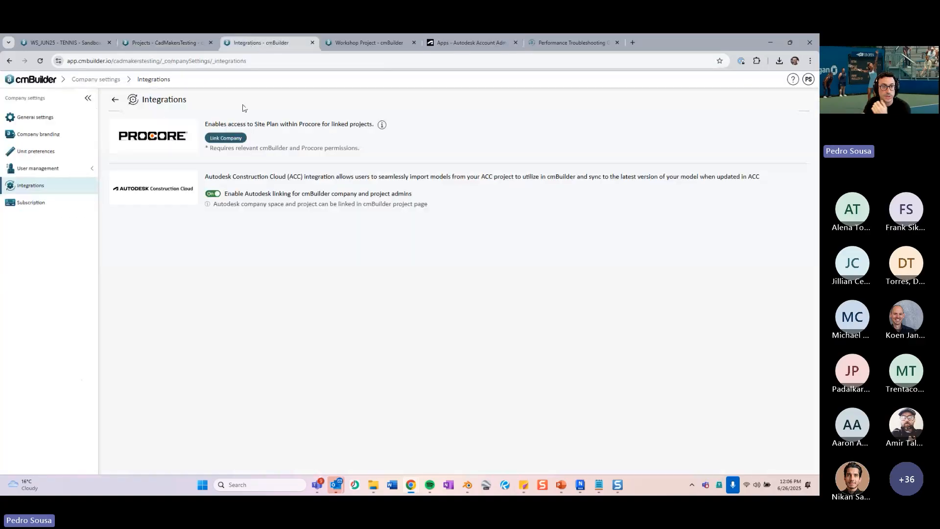
{"action": "left_click", "coordinate": [30, 80]}
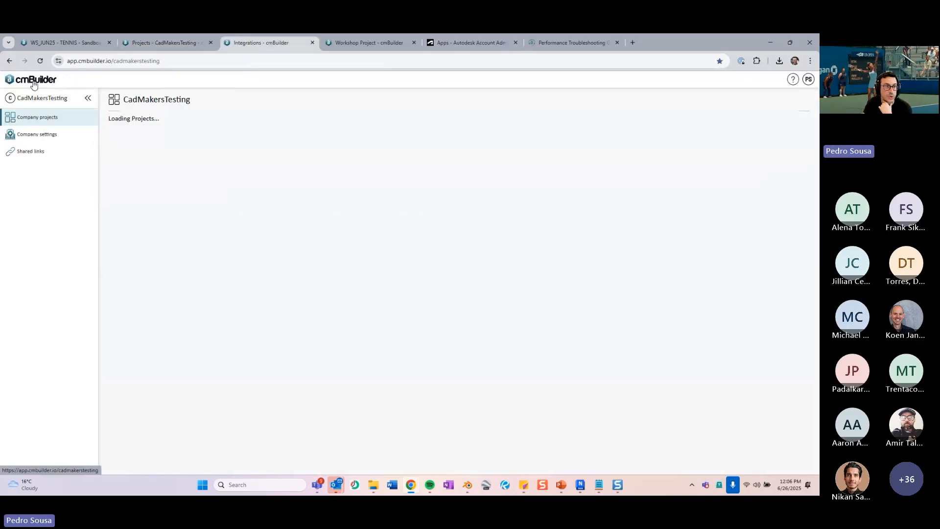
{"action": "left_click", "coordinate": [41, 144]}
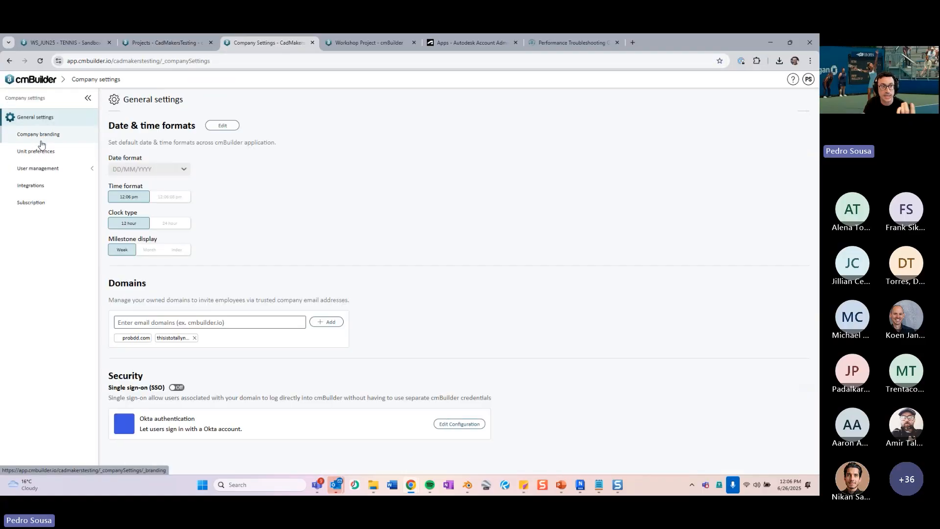
{"action": "left_click", "coordinate": [43, 191]}
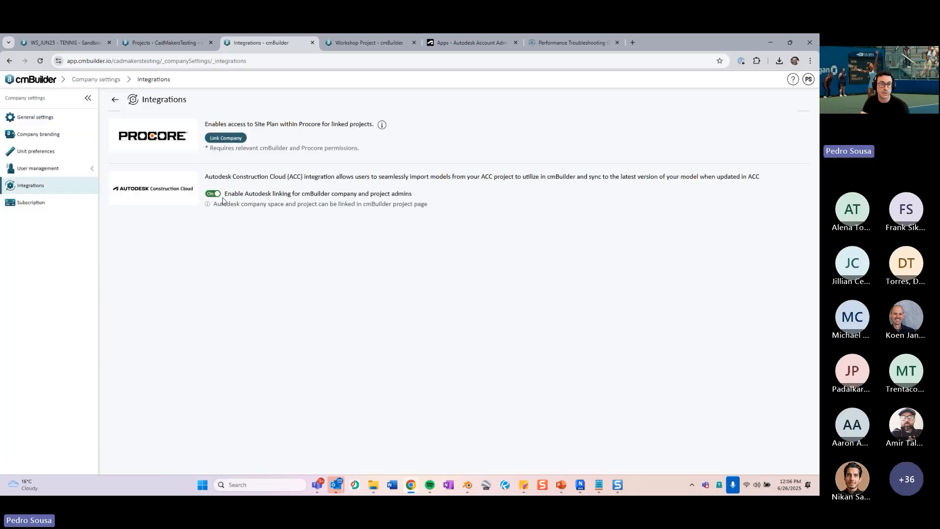
{"action": "left_click_drag", "start_coordinate": [226, 191], "coordinate": [411, 195]}
{"action": "left_click", "coordinate": [410, 195]}
{"action": "left_click_drag", "start_coordinate": [224, 194], "coordinate": [288, 194]}
{"action": "left_click", "coordinate": [337, 202]}
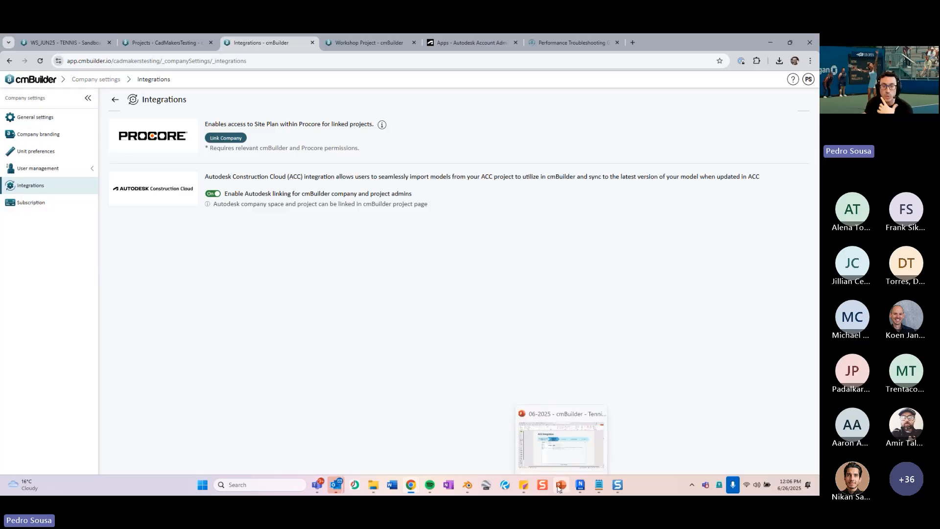
Show the Link Project slide in the PowerPoint deck, then return to the cmBuilder browser window.
{"action": "left_click", "coordinate": [564, 431]}
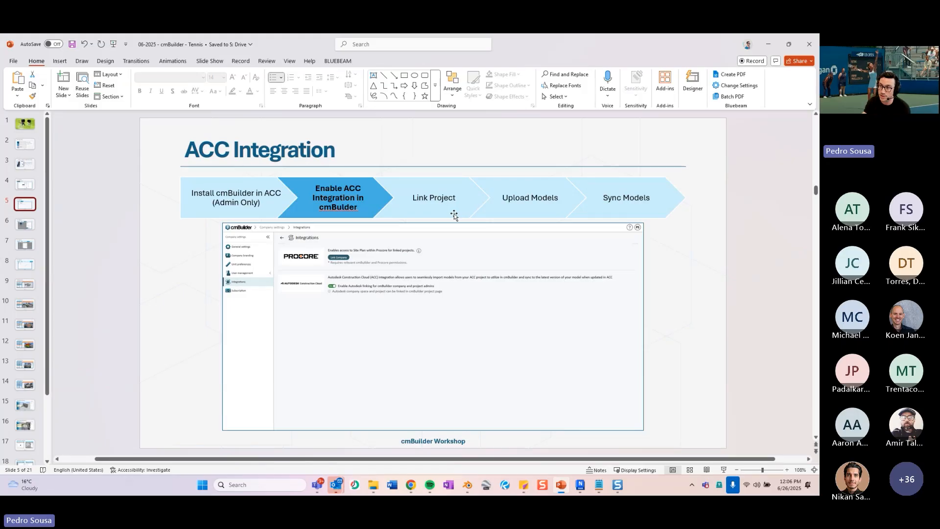
{"action": "left_click", "coordinate": [24, 226]}
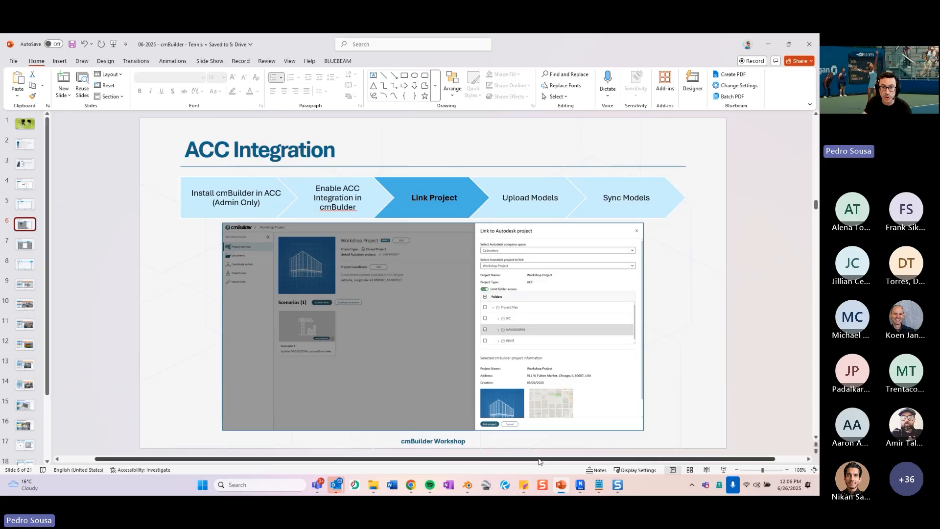
{"action": "mouse_move", "coordinate": [411, 485]}
{"action": "left_click", "coordinate": [461, 448]}
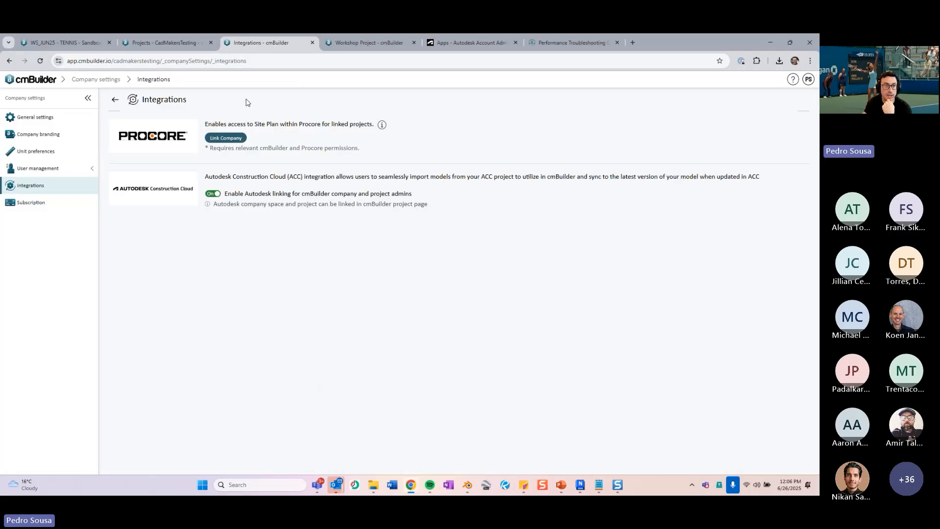
Open Workshop Project 2 from the company projects and check its linked Autodesk project entry.
{"action": "left_click", "coordinate": [178, 43]}
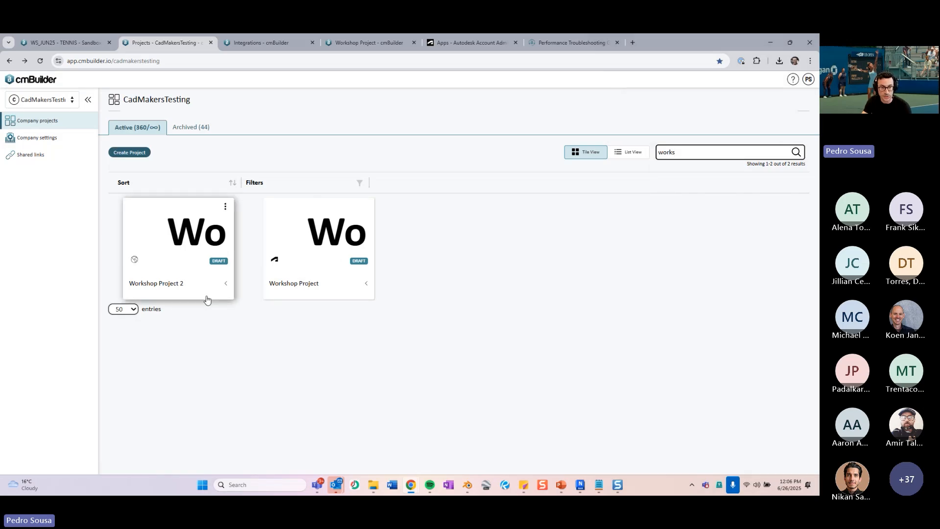
{"action": "left_click", "coordinate": [190, 258]}
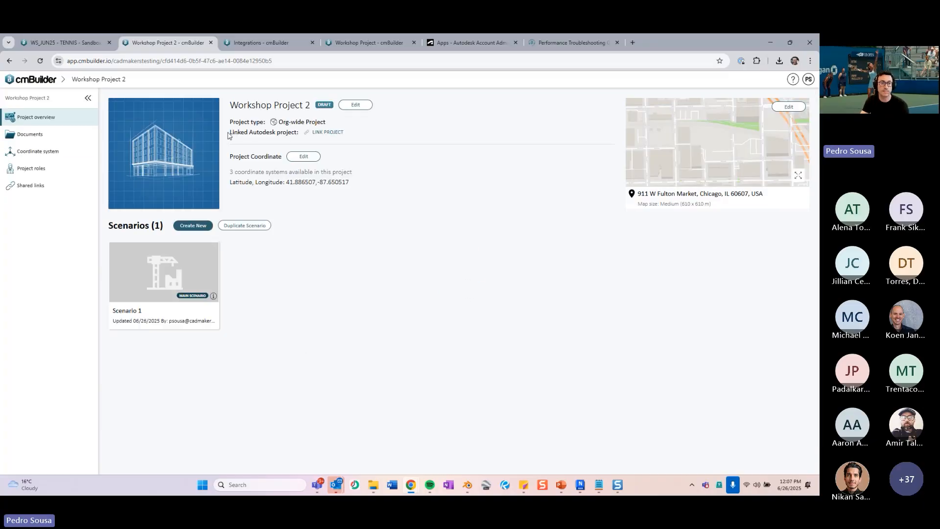
{"action": "triple_click", "coordinate": [257, 132]}
{"action": "left_click", "coordinate": [410, 143]}
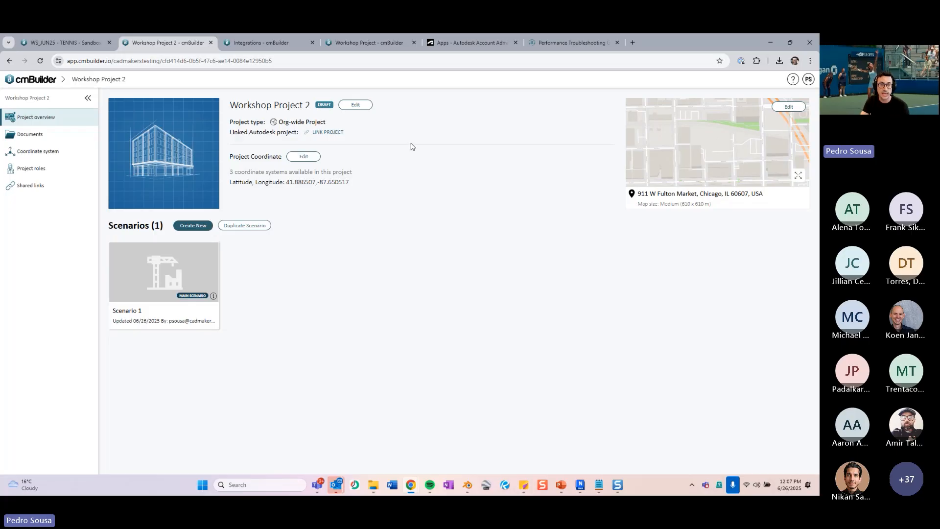
Set up the Autodesk link with company space Cadmakers and Autodesk project Workshop Project, and enable limited folder access.
{"action": "left_click", "coordinate": [333, 136]}
{"action": "key", "text": "ctrl"}
{"action": "key", "text": "ctrl"}
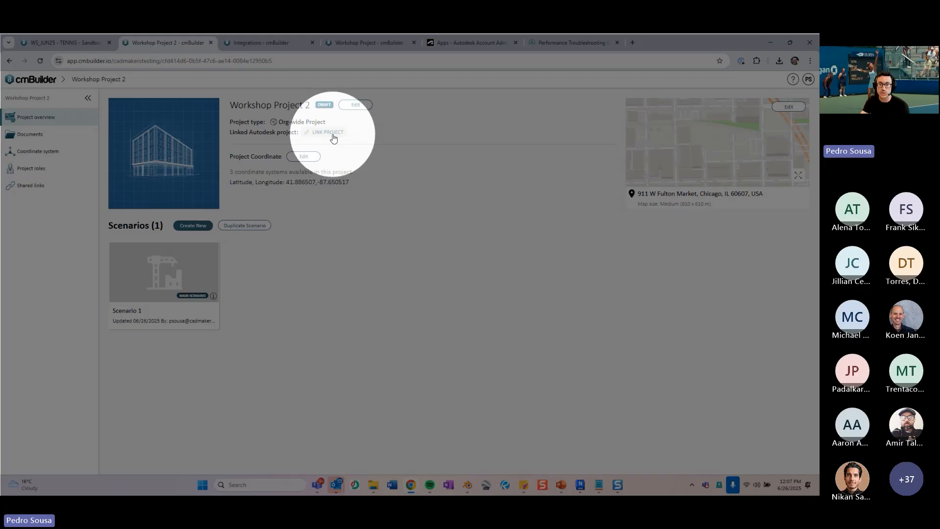
{"action": "left_click", "coordinate": [333, 136]}
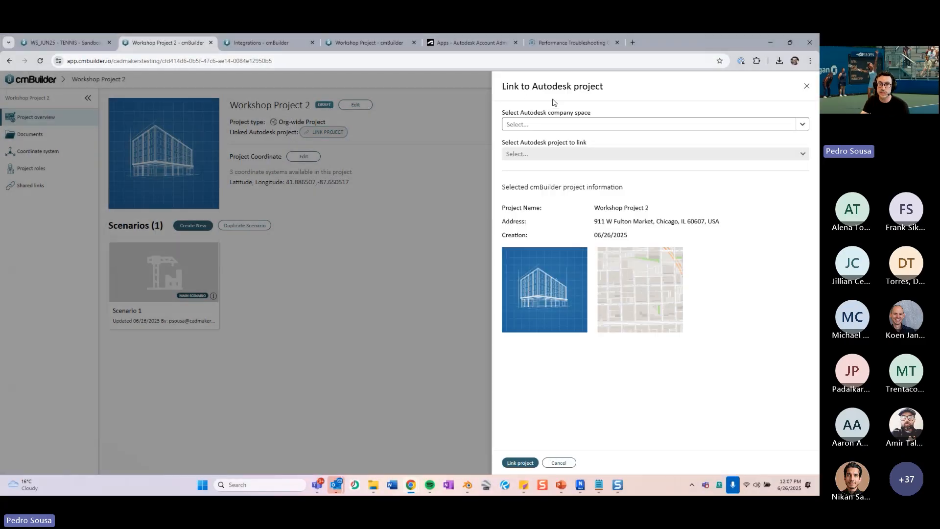
{"action": "left_click", "coordinate": [535, 126]}
{"action": "left_click", "coordinate": [529, 195]}
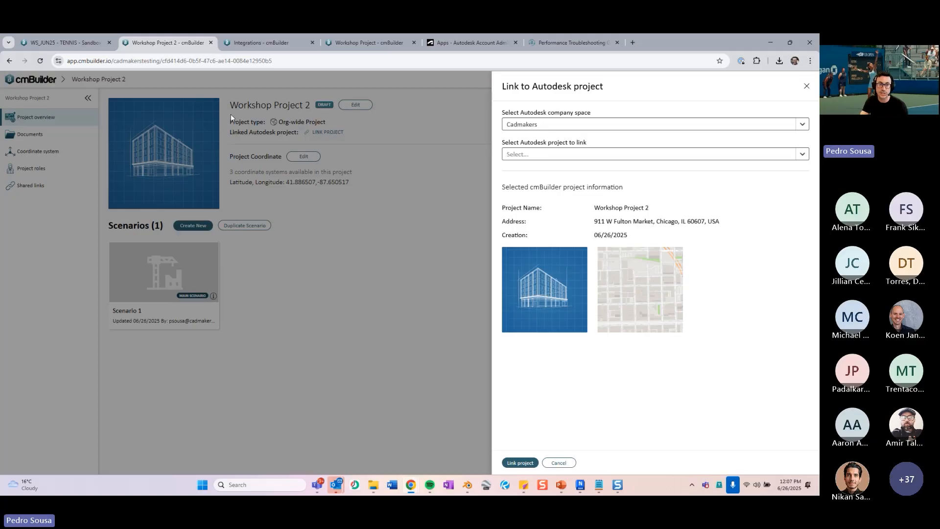
{"action": "left_click", "coordinate": [560, 158]}
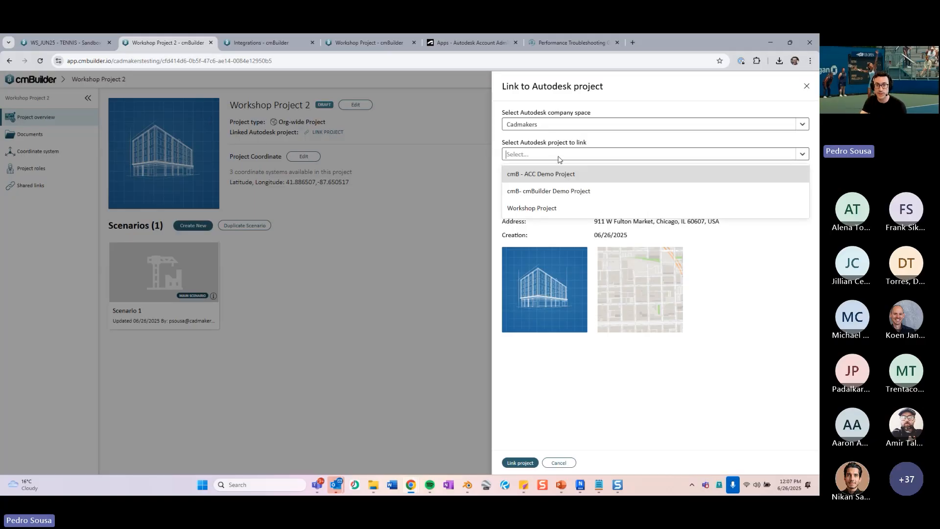
{"action": "left_click", "coordinate": [542, 210]}
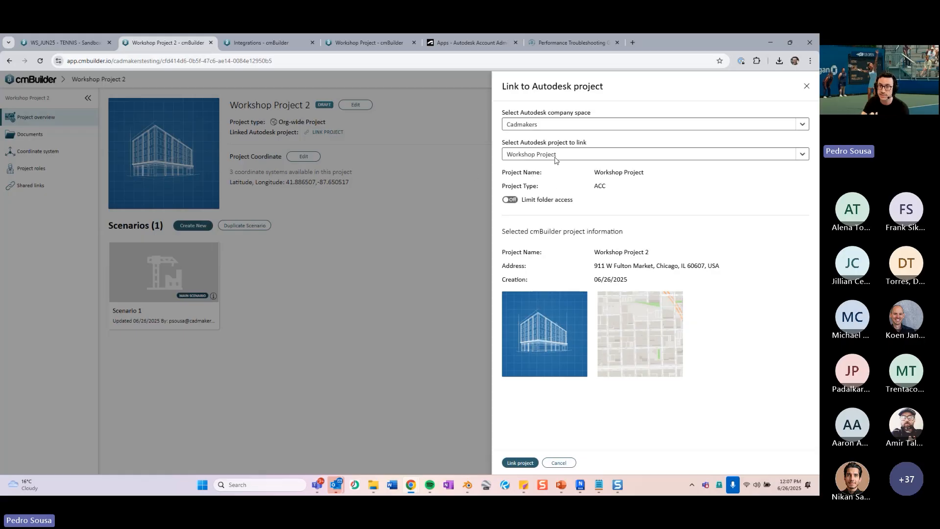
{"action": "left_click", "coordinate": [511, 200]}
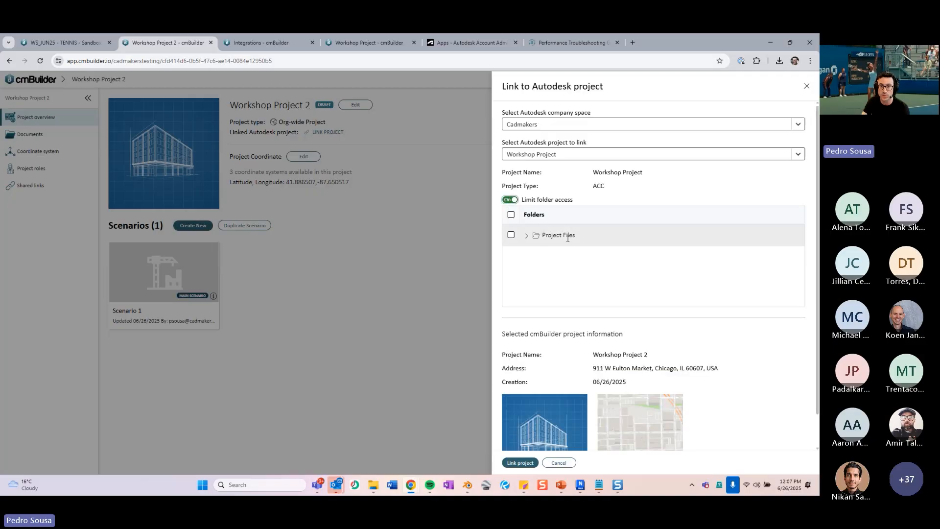
Switch to Autodesk Construction Cloud and open Workshop Project's files in Docs to examine its folder structure.
{"action": "left_click", "coordinate": [485, 44]}
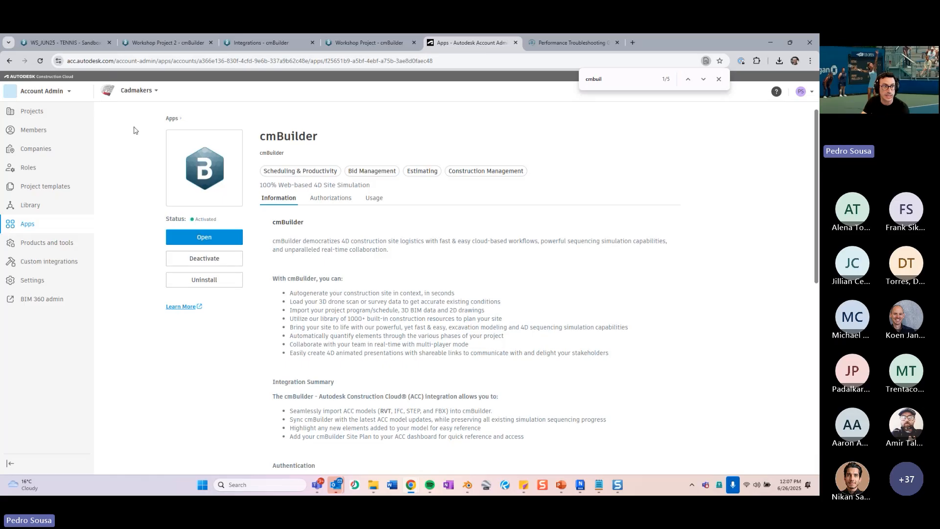
{"action": "left_click", "coordinate": [58, 94]}
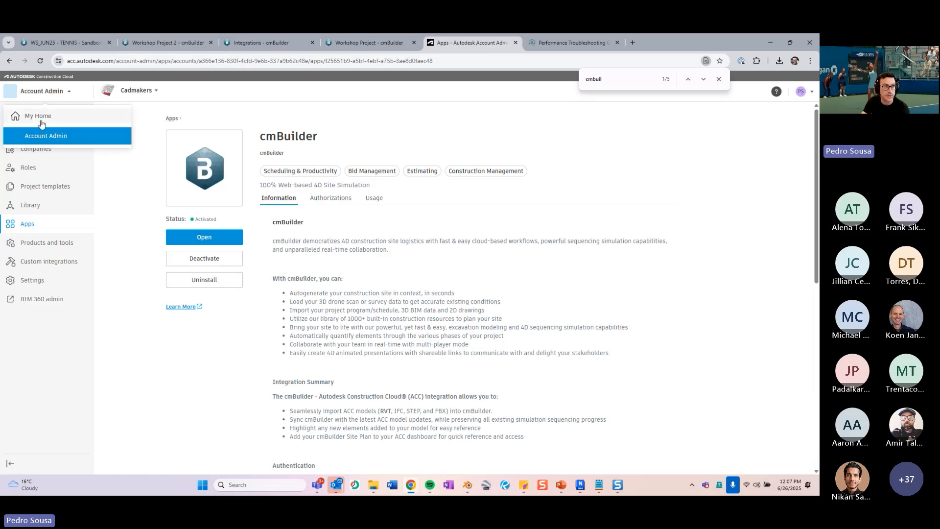
{"action": "left_click", "coordinate": [69, 118]}
{"action": "left_click", "coordinate": [77, 179]}
{"action": "left_click", "coordinate": [92, 270]}
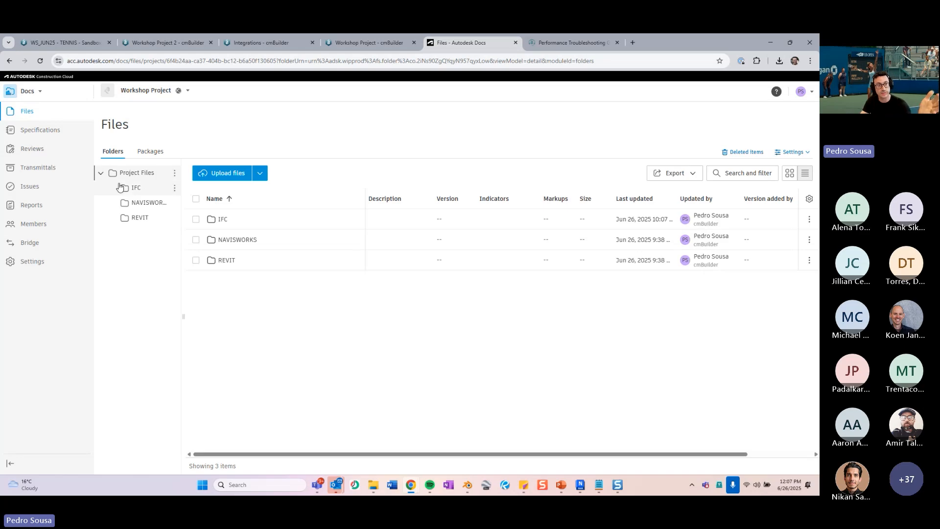
Return to Workshop Project 2's Autodesk link form and compare the subfolders of Project Files with those in Autodesk Docs.
{"action": "left_click", "coordinate": [354, 42]}
{"action": "left_click", "coordinate": [259, 48]}
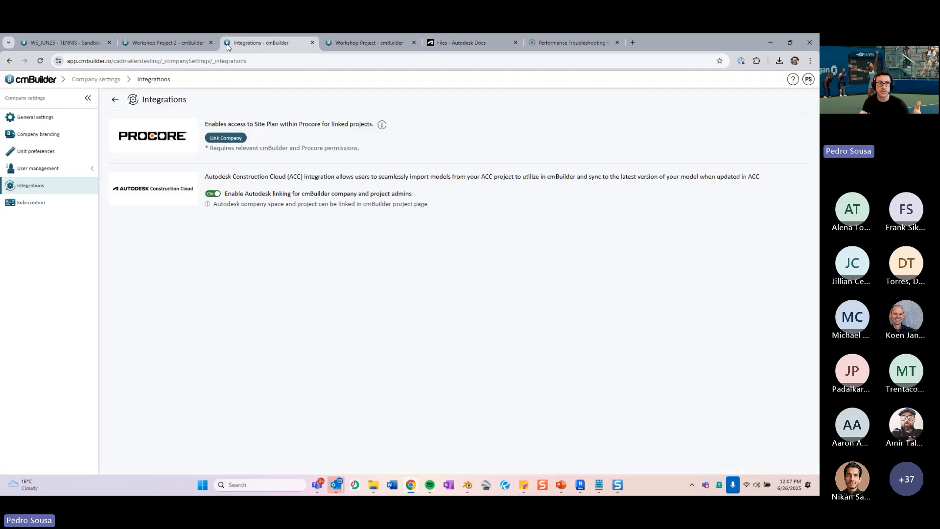
{"action": "left_click", "coordinate": [178, 45]}
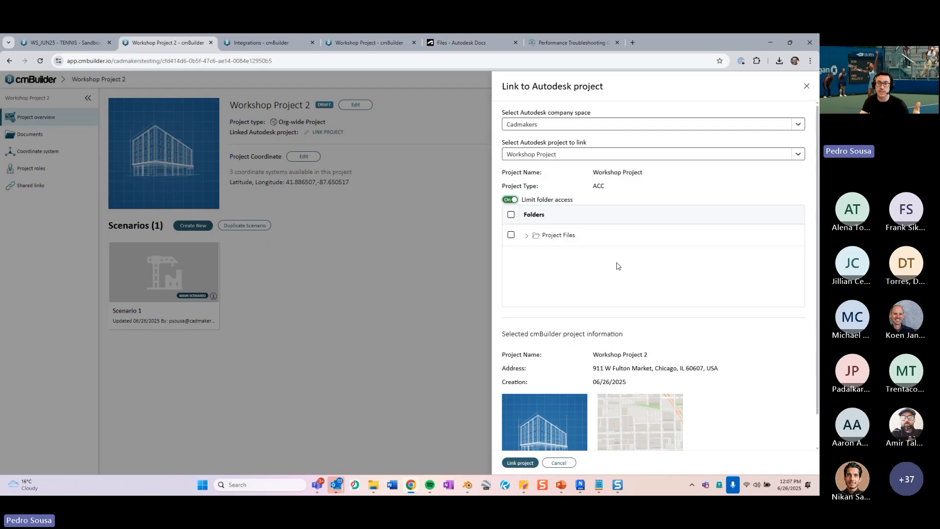
{"action": "left_click", "coordinate": [527, 237]}
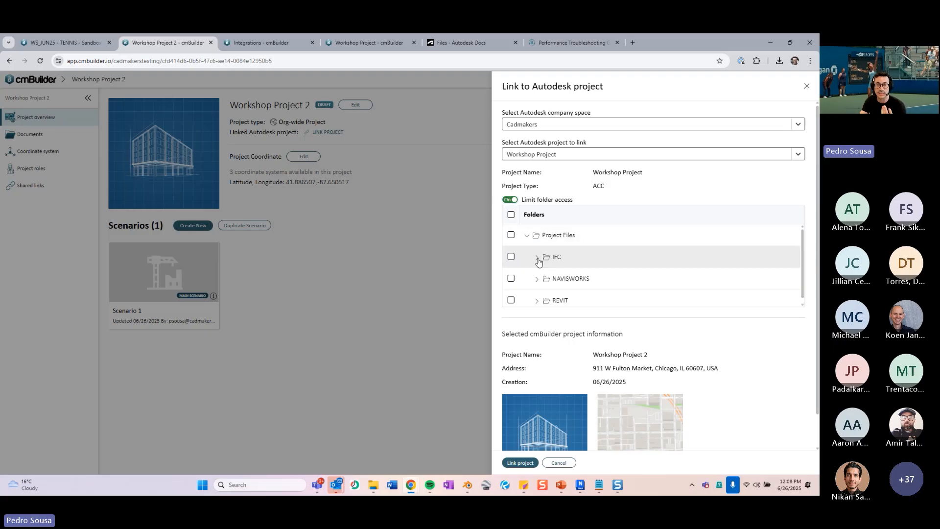
{"action": "scroll", "coordinate": [537, 269], "scroll_direction": "down", "scroll_amount": 1}
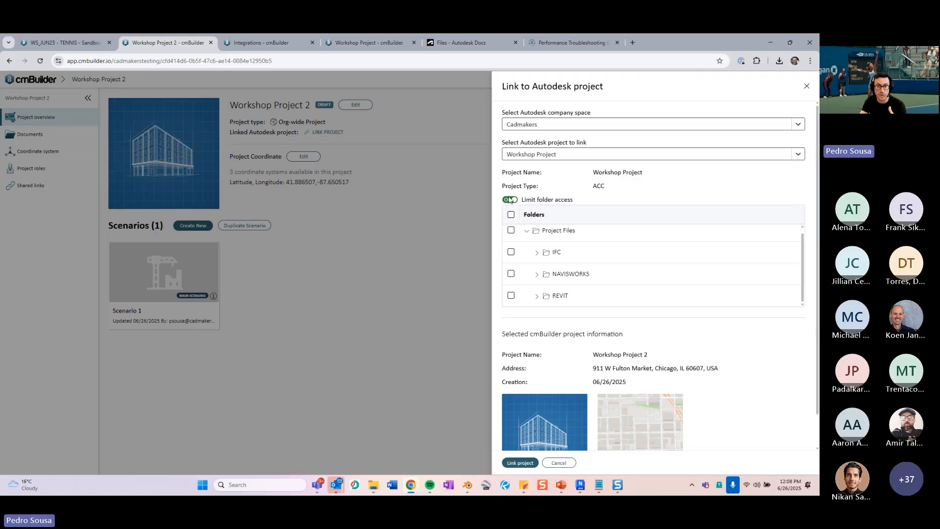
{"action": "left_click", "coordinate": [511, 274]}
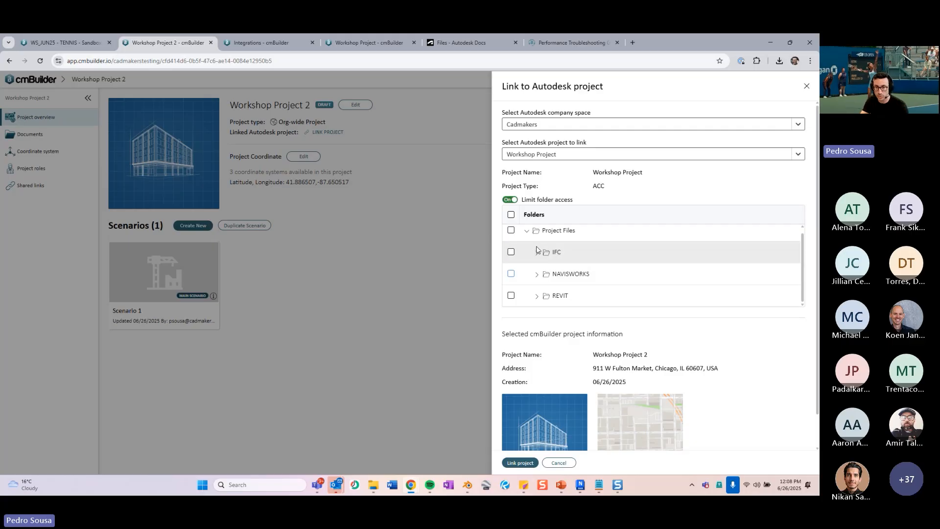
{"action": "left_click", "coordinate": [459, 43]}
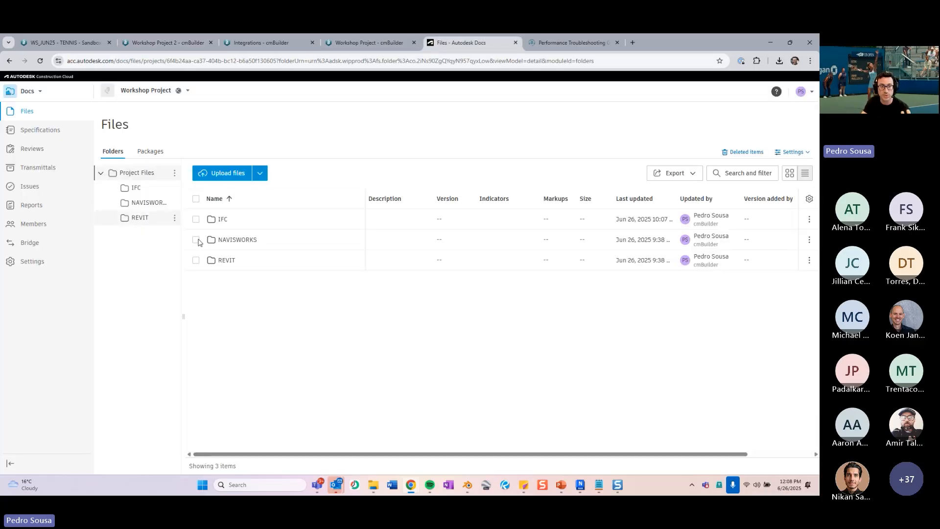
{"action": "left_click", "coordinate": [174, 43]}
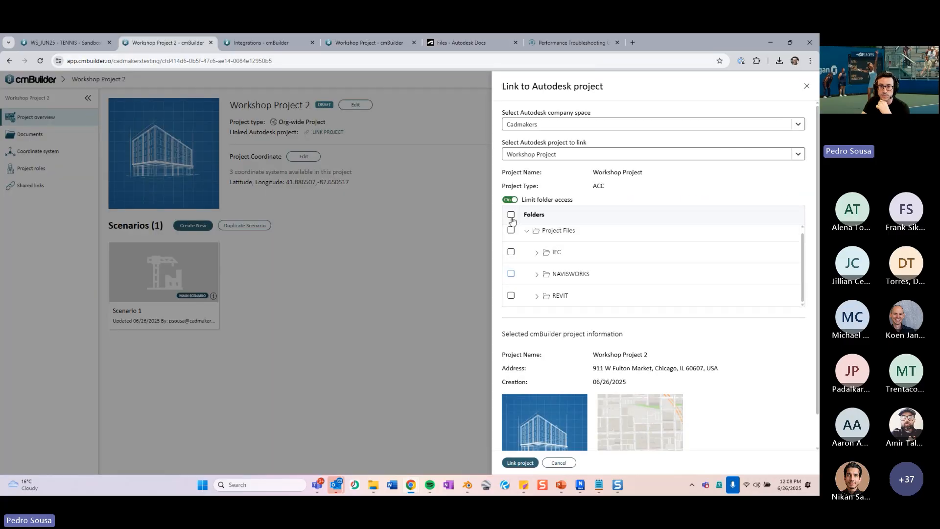
Turn off limited folder access and link Workshop Project 2 to the selected Autodesk project.
{"action": "left_click", "coordinate": [510, 200]}
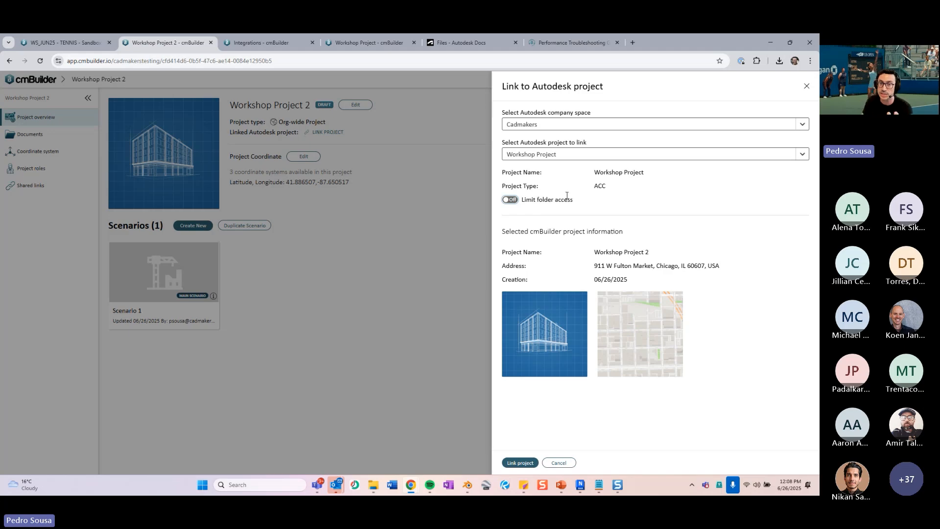
{"action": "left_click", "coordinate": [520, 462]}
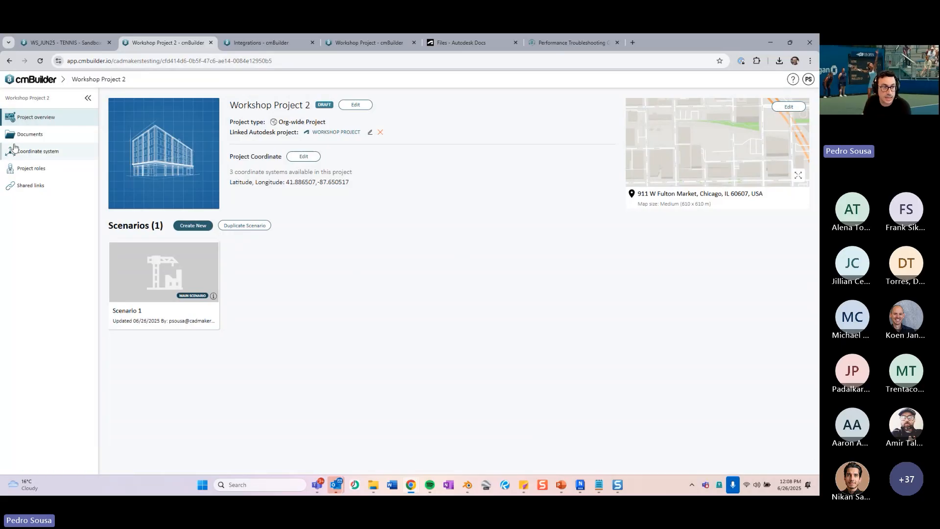
Open the project's Documents page, and show the Upload Models slide in PowerPoint before returning to cmBuilder.
{"action": "left_click", "coordinate": [20, 144]}
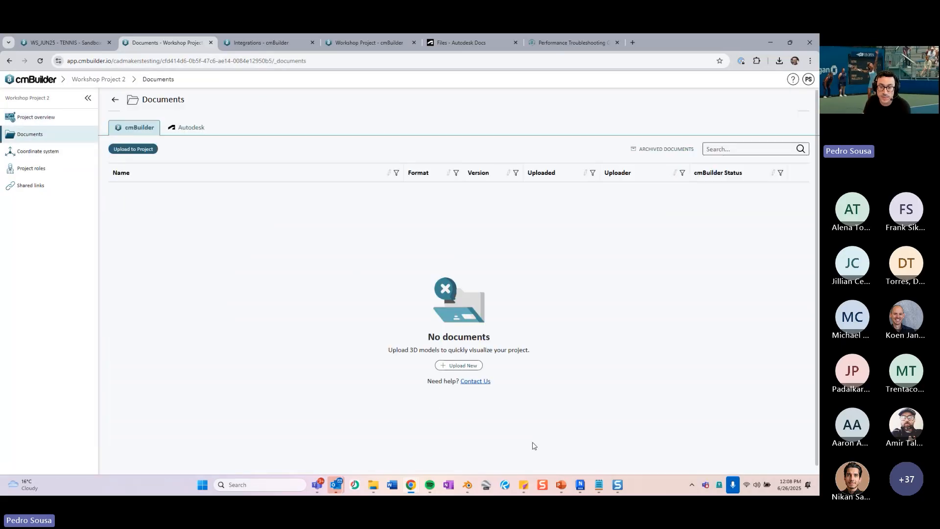
{"action": "left_click", "coordinate": [561, 485]}
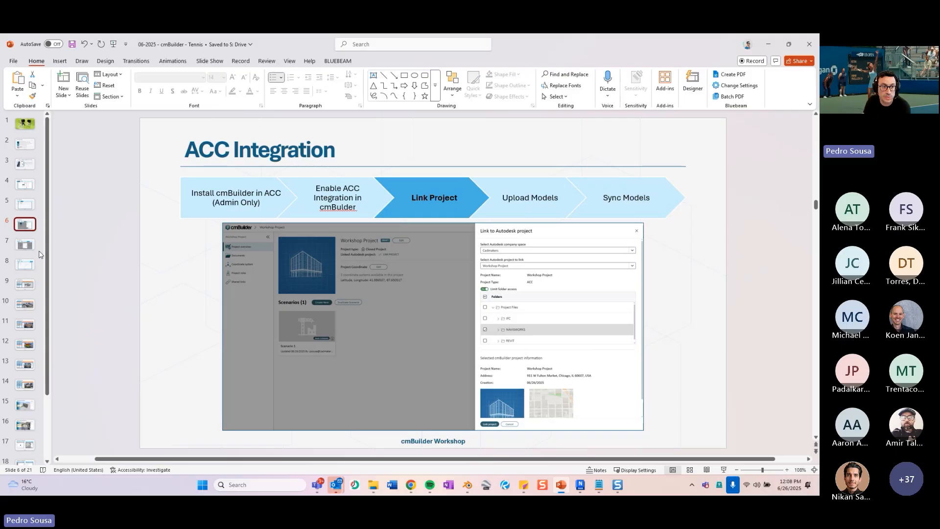
{"action": "left_click", "coordinate": [24, 244]}
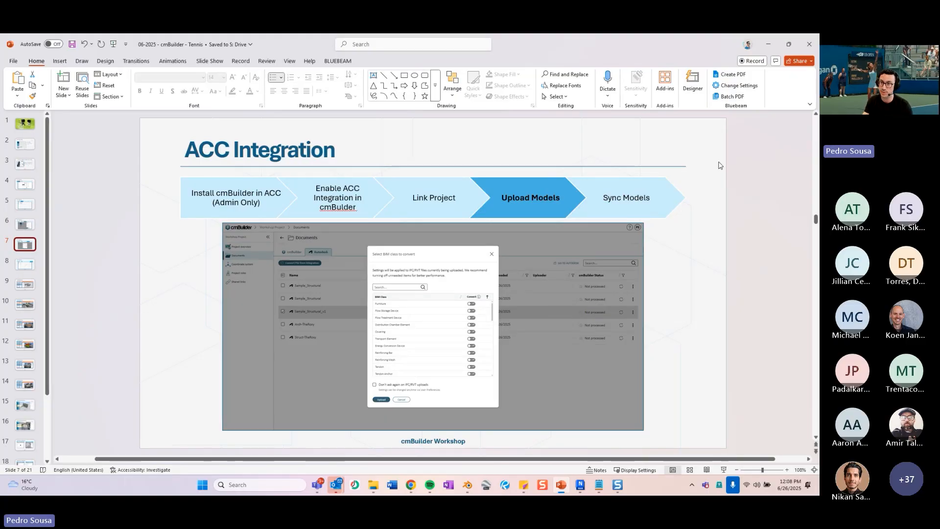
{"action": "key", "text": "alt+Tab"}
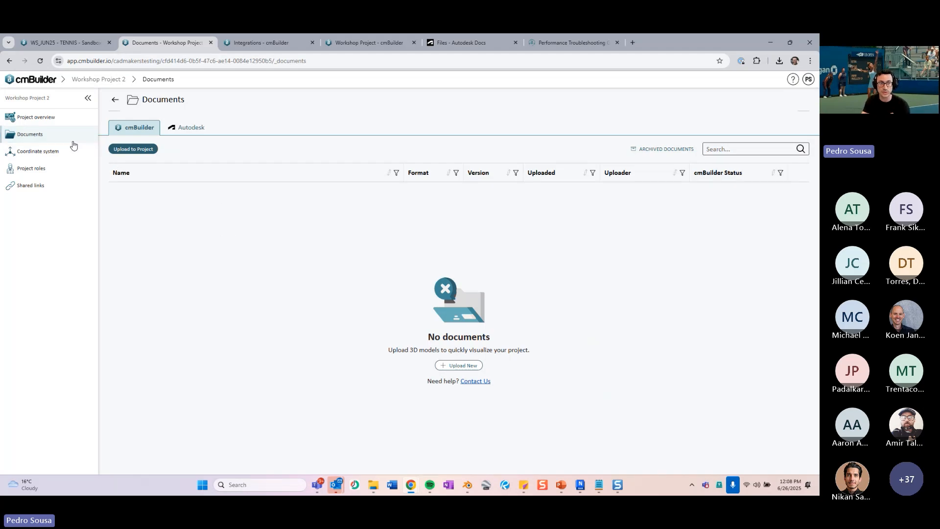
List the project's Autodesk documents and start converting the Sample_Structural RVT file from the integration.
{"action": "left_click", "coordinate": [88, 85]}
{"action": "left_click", "coordinate": [47, 136]}
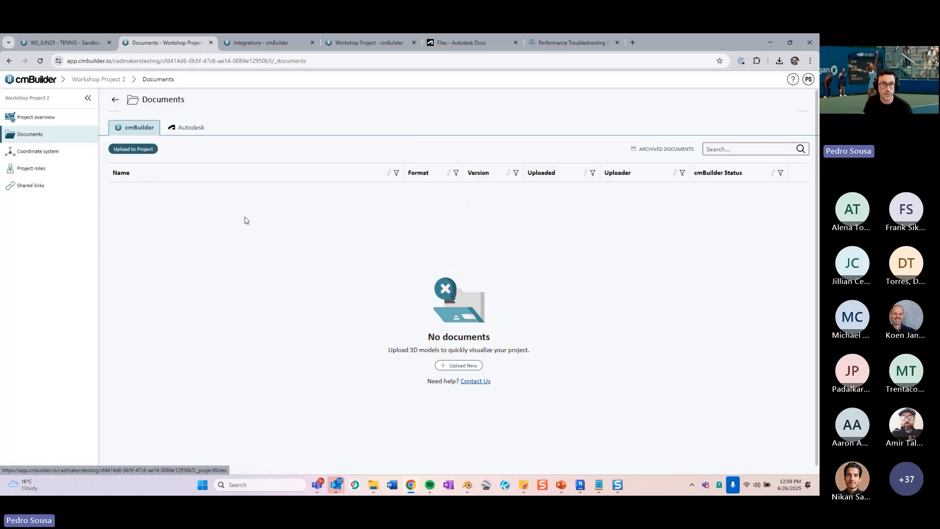
{"action": "left_click", "coordinate": [131, 130]}
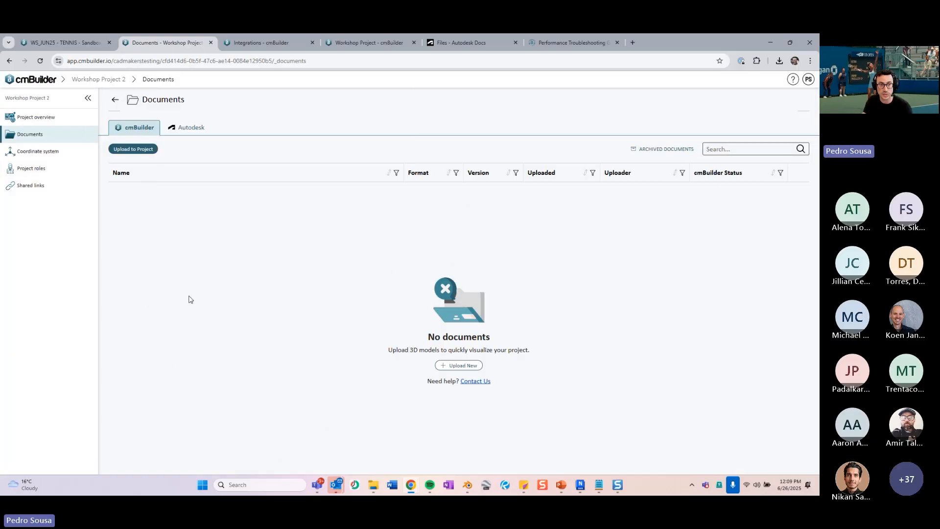
{"action": "left_click", "coordinate": [187, 130]}
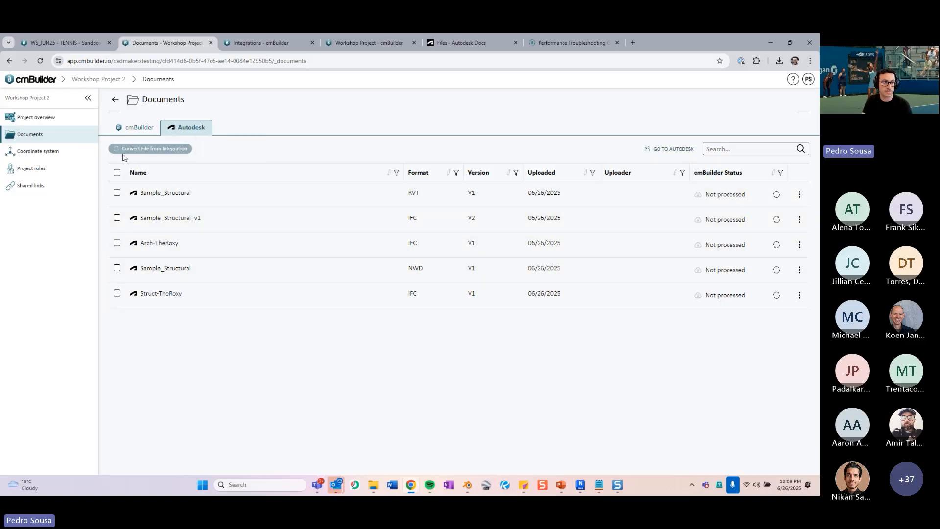
{"action": "left_click", "coordinate": [117, 192]}
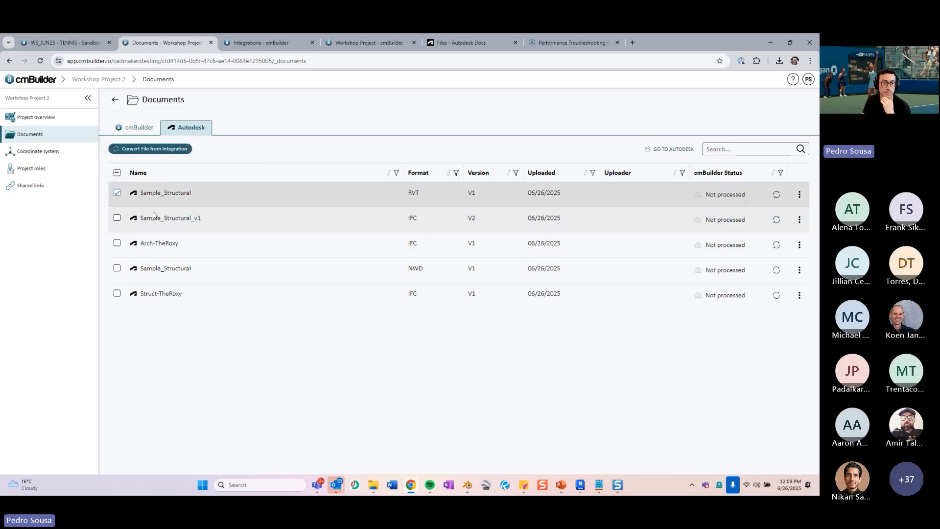
{"action": "left_click", "coordinate": [144, 149]}
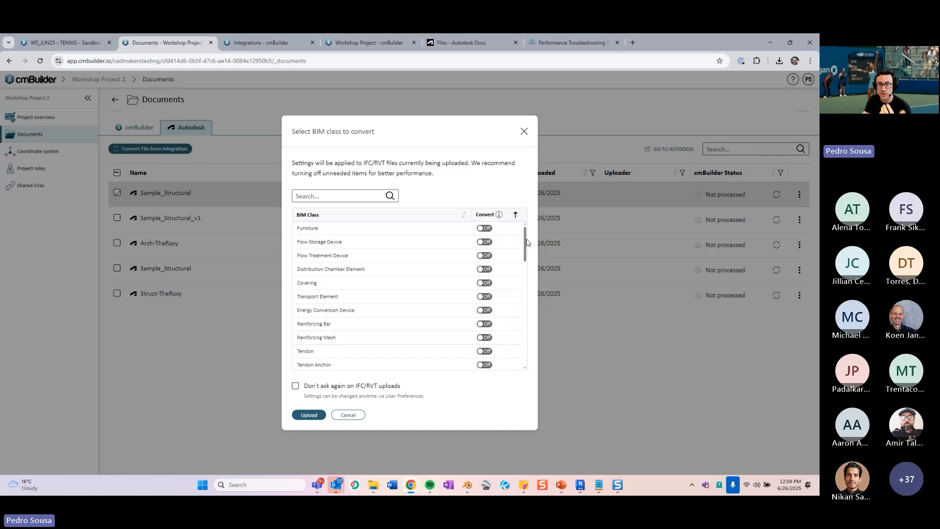
Examine which BIM classes are switched on or off for conversion, from Furniture through Building Element Proxy.
{"action": "scroll", "coordinate": [526, 246], "scroll_direction": "down", "scroll_amount": 3}
{"action": "scroll", "coordinate": [526, 240], "scroll_direction": "up", "scroll_amount": 3}
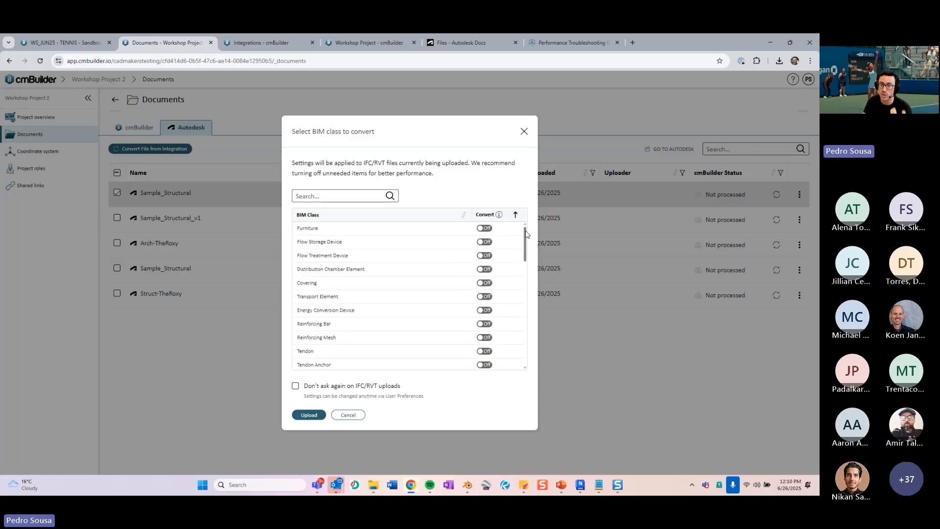
{"action": "scroll", "coordinate": [528, 247], "scroll_direction": "down", "scroll_amount": 1}
{"action": "scroll", "coordinate": [527, 246], "scroll_direction": "up", "scroll_amount": 2}
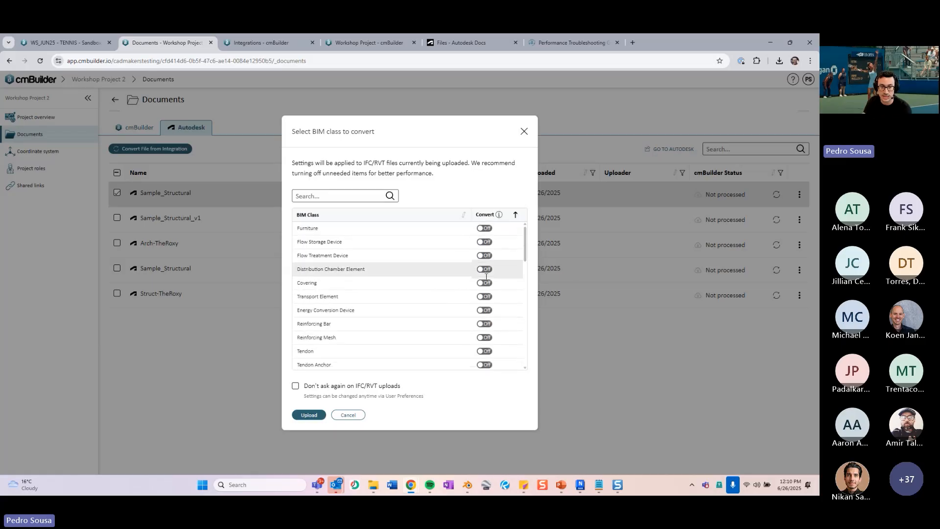
{"action": "scroll", "coordinate": [527, 257], "scroll_direction": "down", "scroll_amount": 1}
{"action": "scroll", "coordinate": [527, 256], "scroll_direction": "down", "scroll_amount": 4}
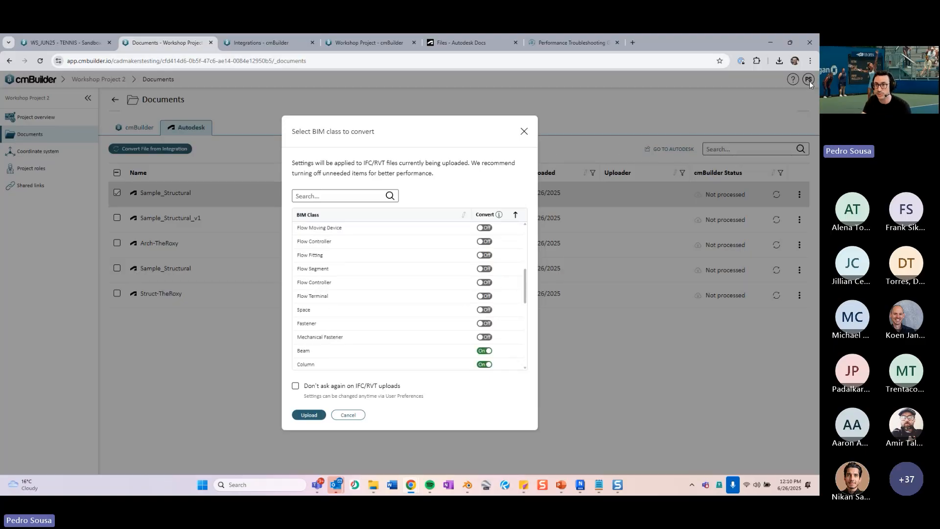
{"action": "scroll", "coordinate": [513, 276], "scroll_direction": "up", "scroll_amount": 4}
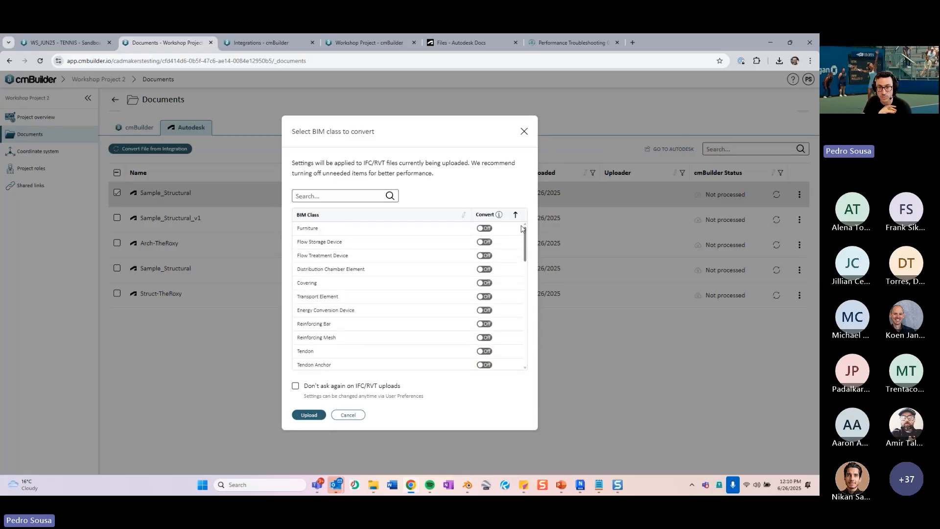
{"action": "left_click_drag", "start_coordinate": [525, 237], "coordinate": [523, 312]}
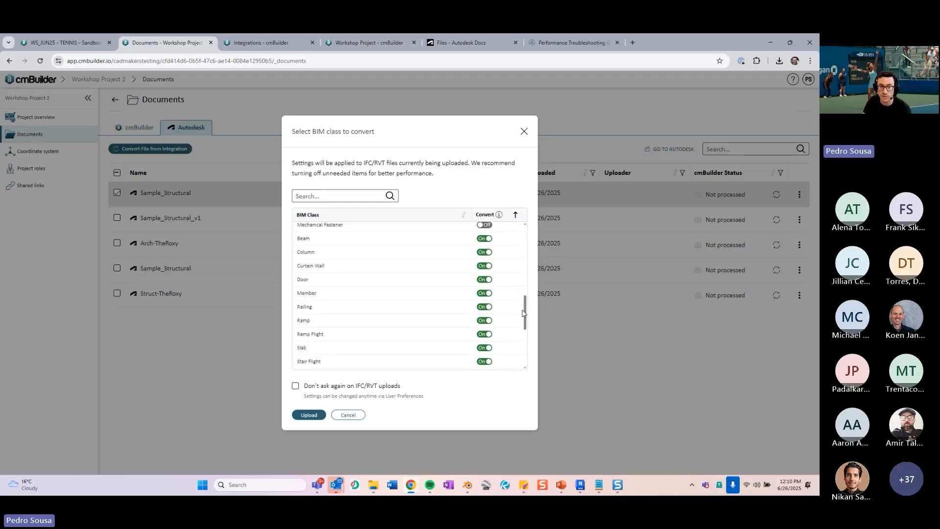
{"action": "scroll", "coordinate": [319, 265], "scroll_direction": "down", "scroll_amount": 1}
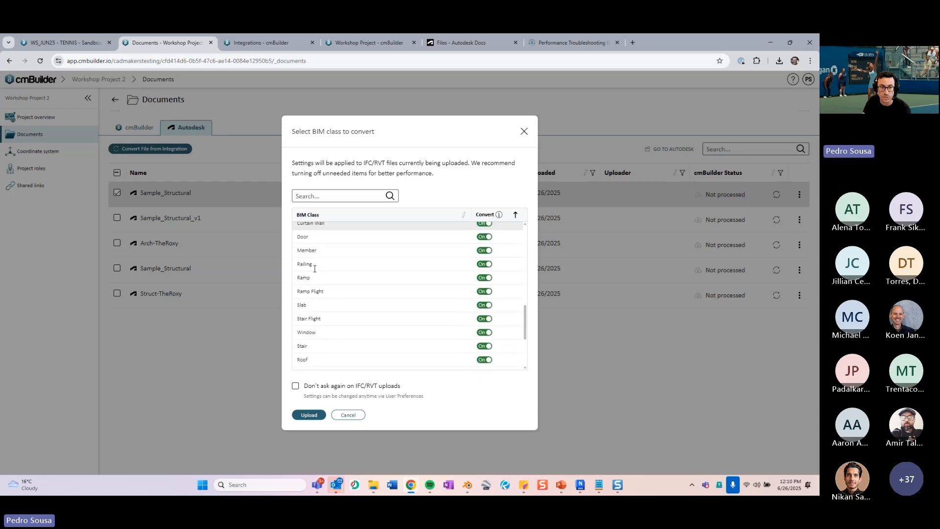
{"action": "scroll", "coordinate": [314, 268], "scroll_direction": "down", "scroll_amount": 3}
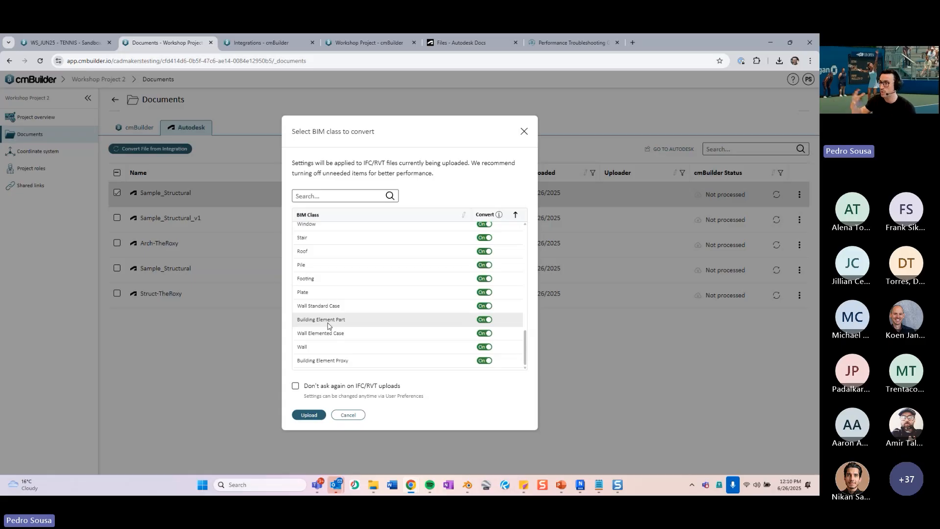
{"action": "triple_click", "coordinate": [334, 363]}
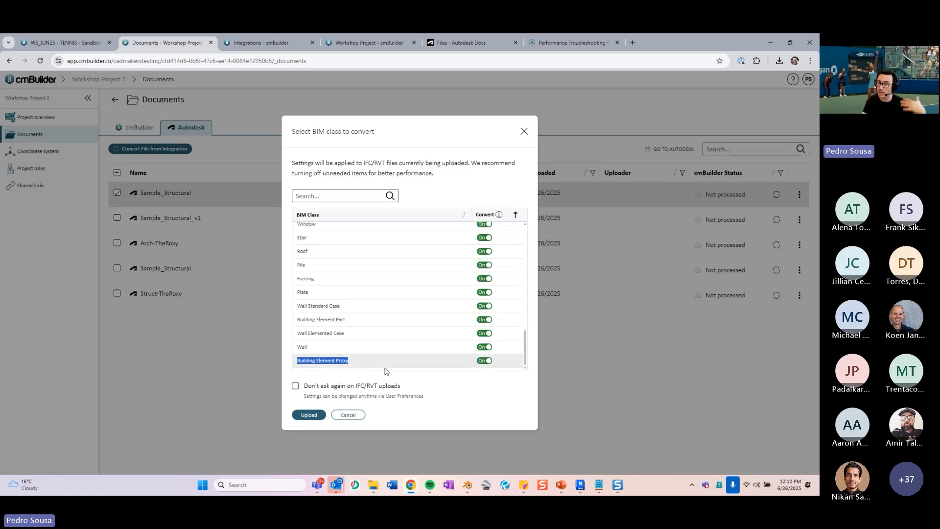
{"action": "left_click", "coordinate": [352, 367]}
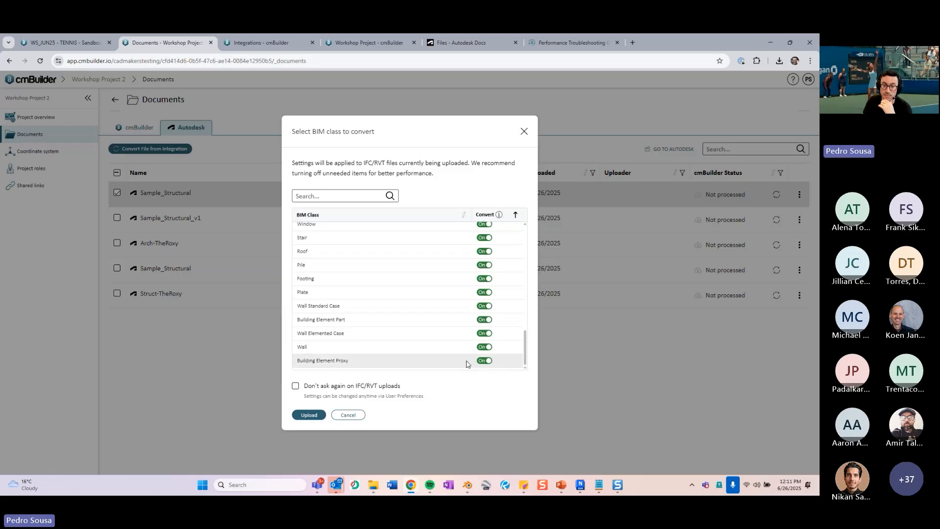
{"action": "scroll", "coordinate": [409, 343], "scroll_direction": "up", "scroll_amount": 10}
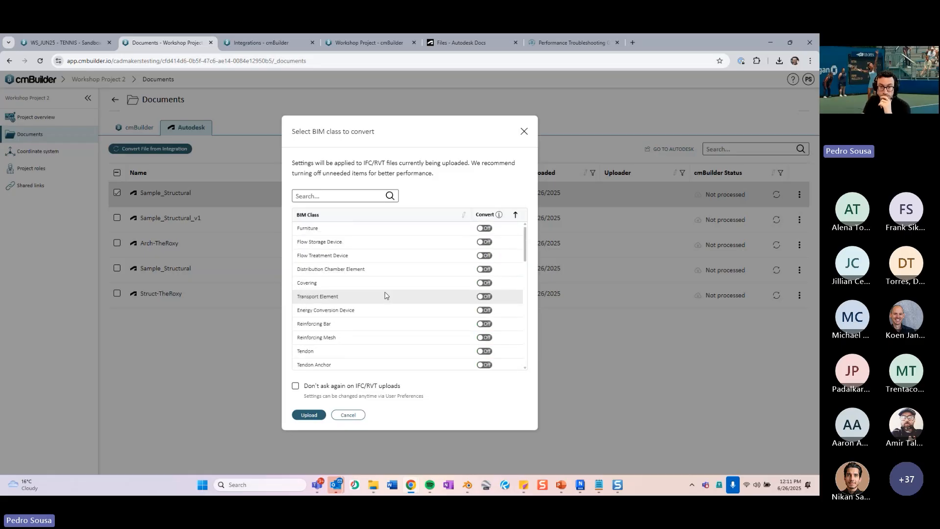
Upload the Sample_Structural RVT file with the preset BIM classes, check its cmBuilder status, and deselect the file.
{"action": "left_click", "coordinate": [313, 415]}
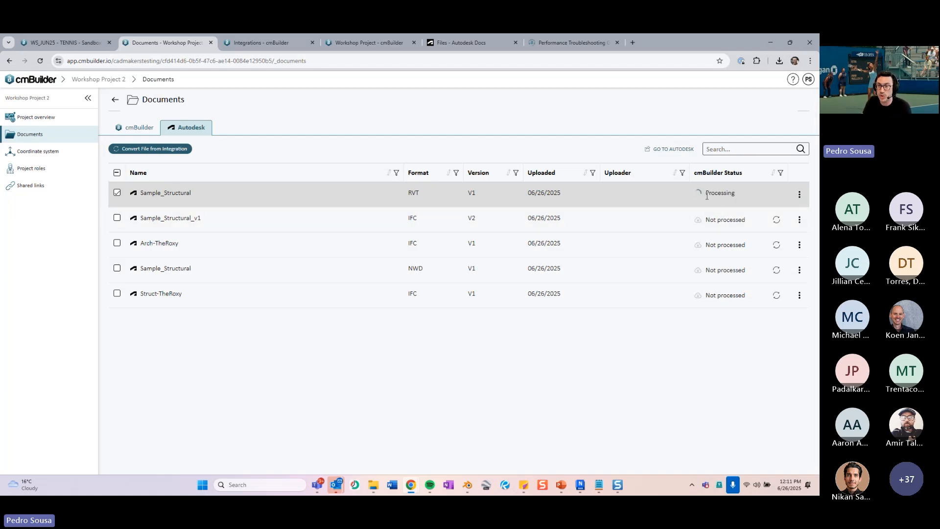
{"action": "left_click_drag", "start_coordinate": [704, 195], "coordinate": [748, 194]}
{"action": "left_click", "coordinate": [681, 370]}
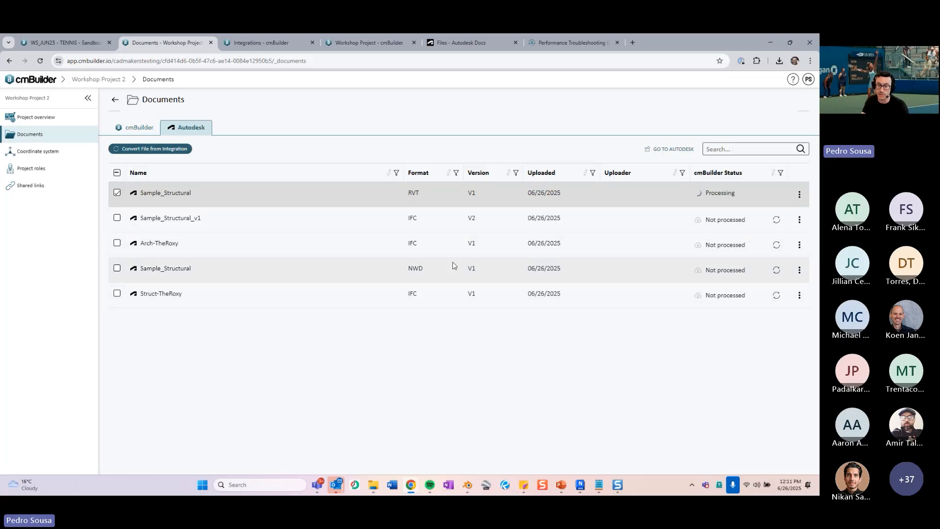
{"action": "left_click", "coordinate": [117, 193]}
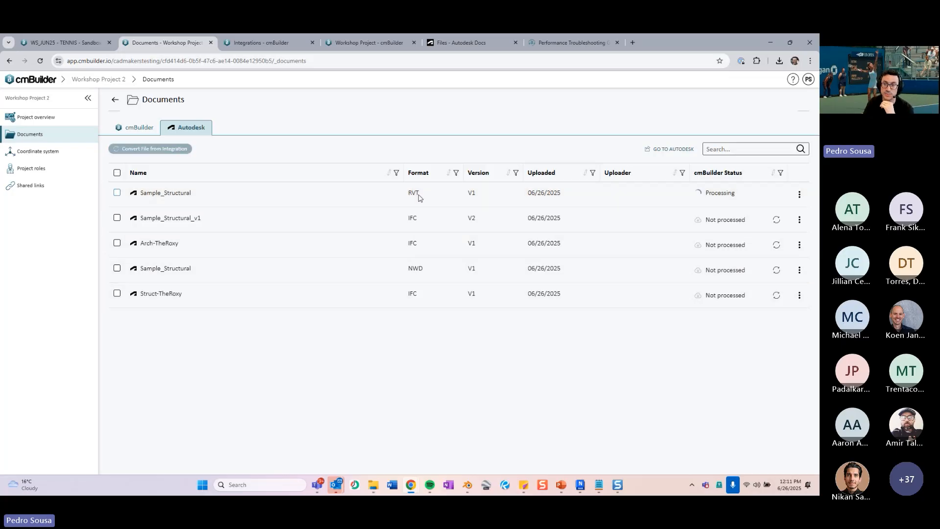
Open Scenario 1 and review the models available for BIM import from the project and from the integration, then cancel the import.
{"action": "left_click", "coordinate": [139, 128]}
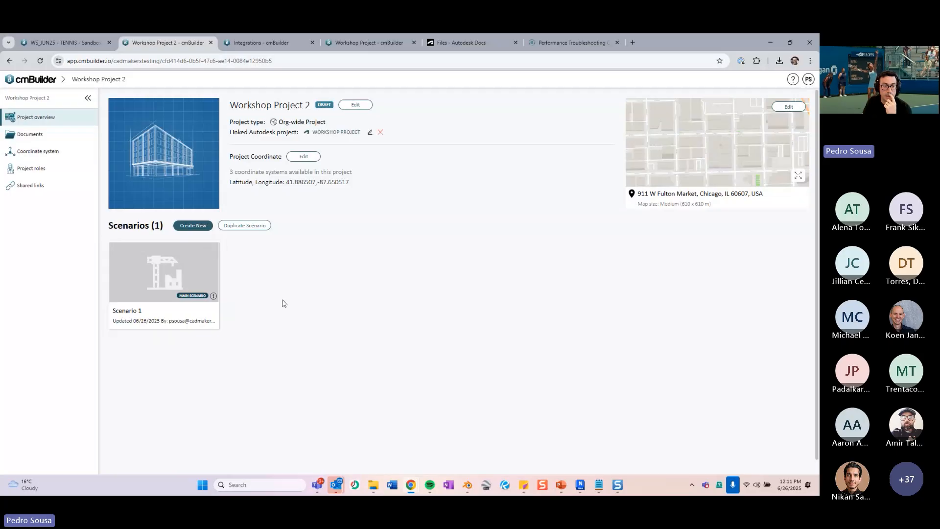
{"action": "left_click", "coordinate": [160, 274]}
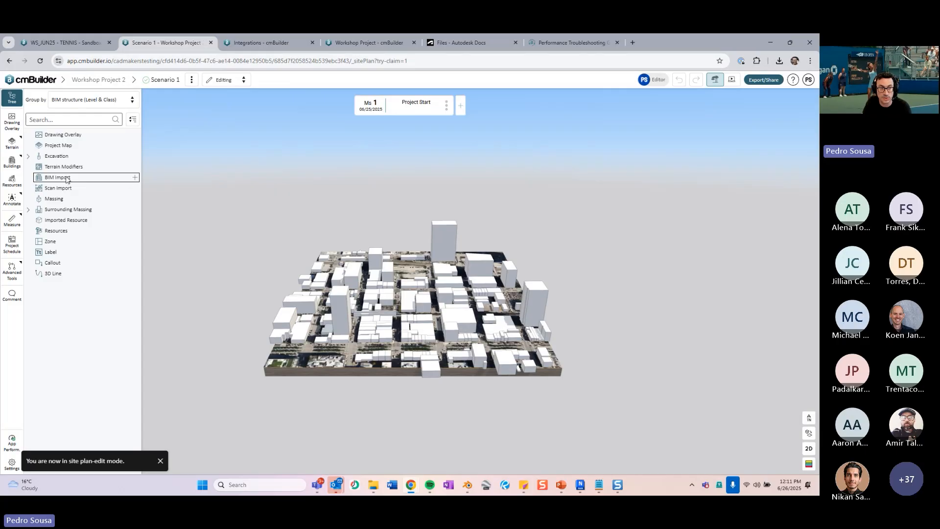
{"action": "left_click", "coordinate": [134, 178]}
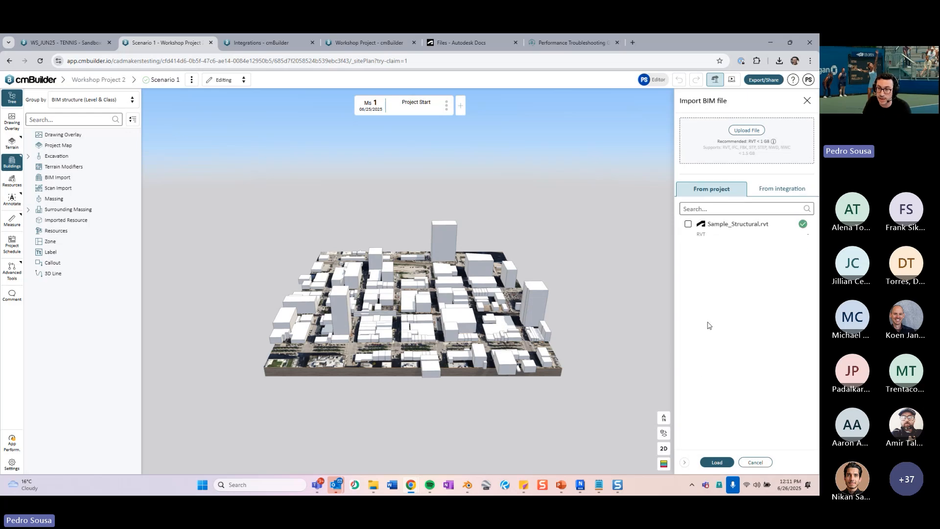
{"action": "scroll", "coordinate": [463, 278], "scroll_direction": "up", "scroll_amount": 5}
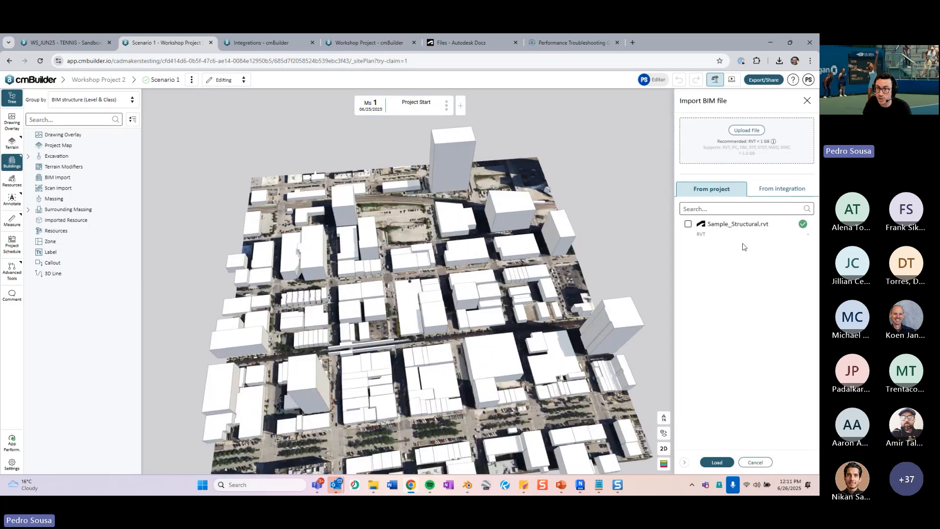
{"action": "left_click", "coordinate": [775, 191]}
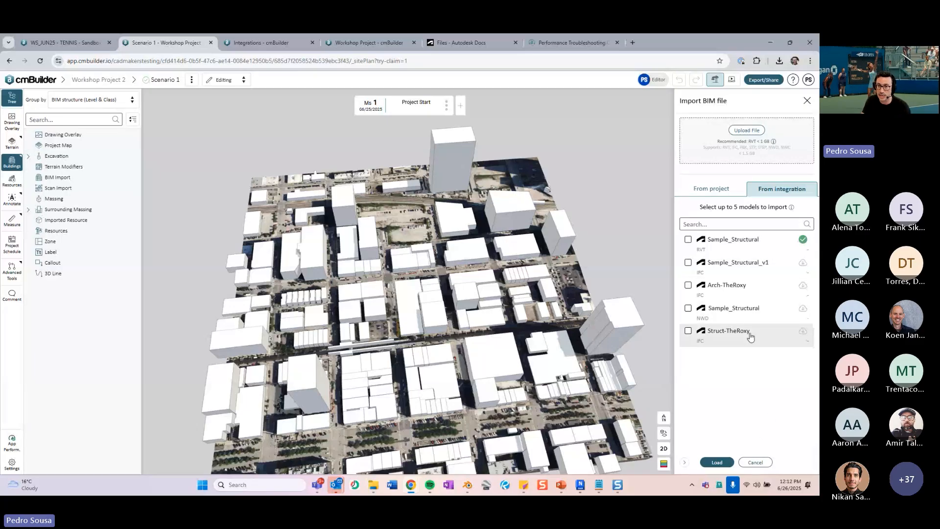
{"action": "left_click", "coordinate": [755, 462]}
{"action": "left_click_drag", "start_coordinate": [690, 270], "coordinate": [511, 261]}
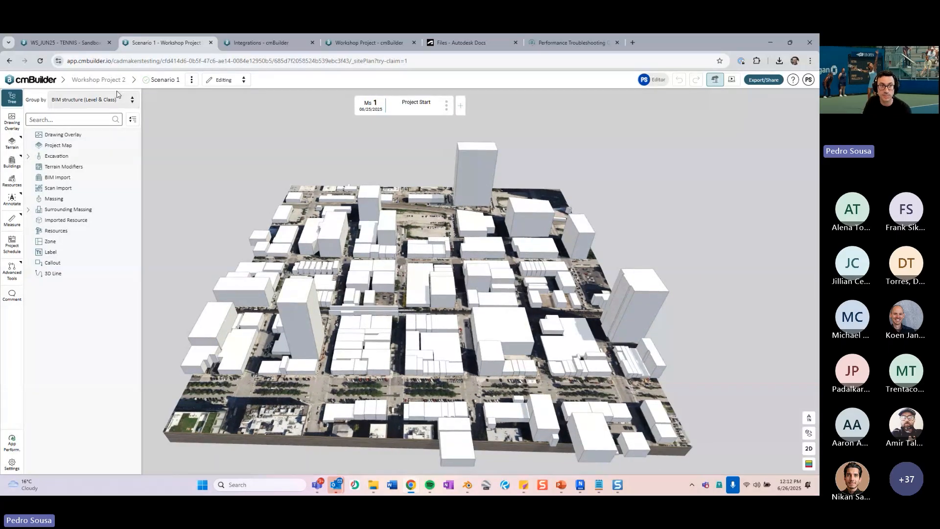
Return to Workshop Project 2's documents and archive Sample_Structural.rvt.
{"action": "left_click", "coordinate": [98, 79]}
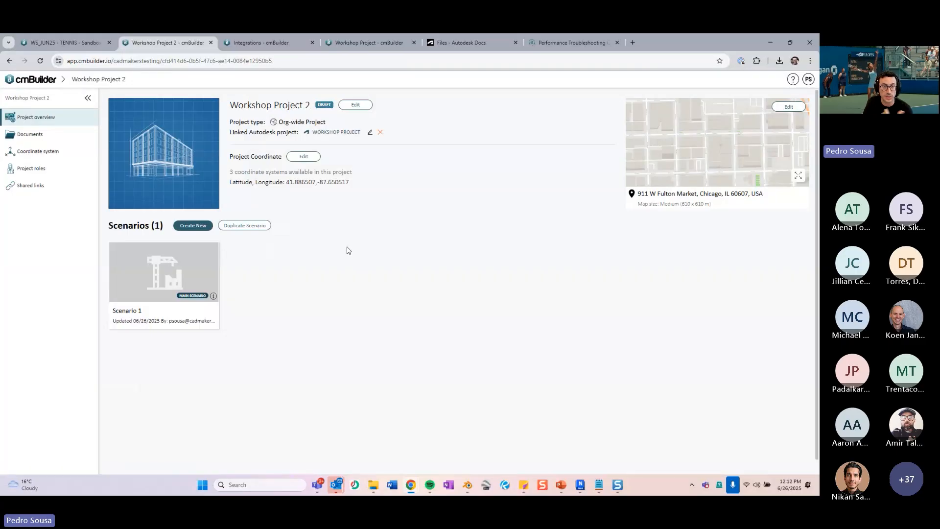
{"action": "left_click", "coordinate": [42, 135]}
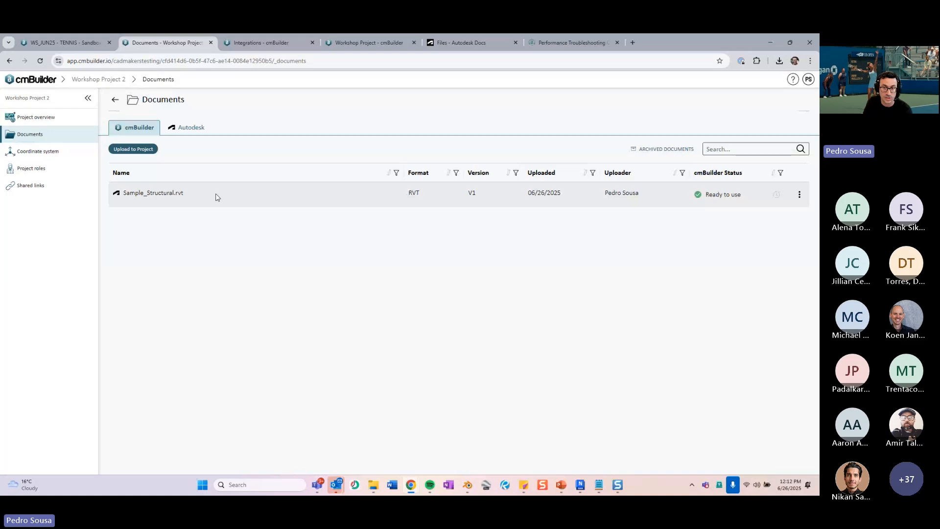
{"action": "left_click", "coordinate": [799, 195]}
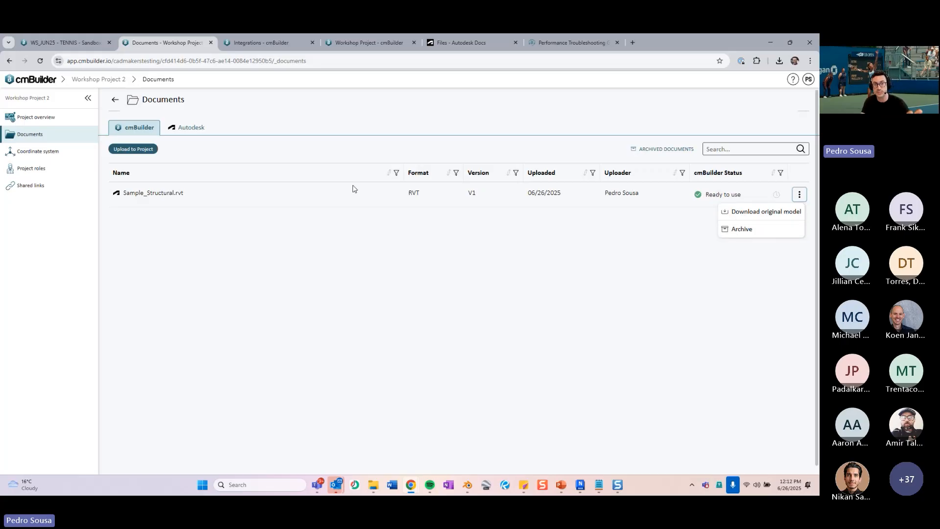
{"action": "left_click", "coordinate": [743, 232]}
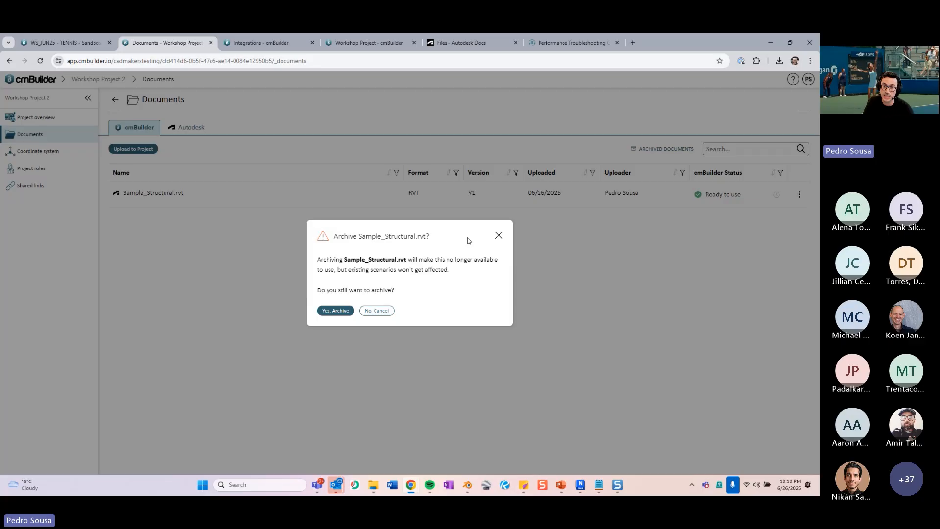
{"action": "left_click", "coordinate": [337, 311]}
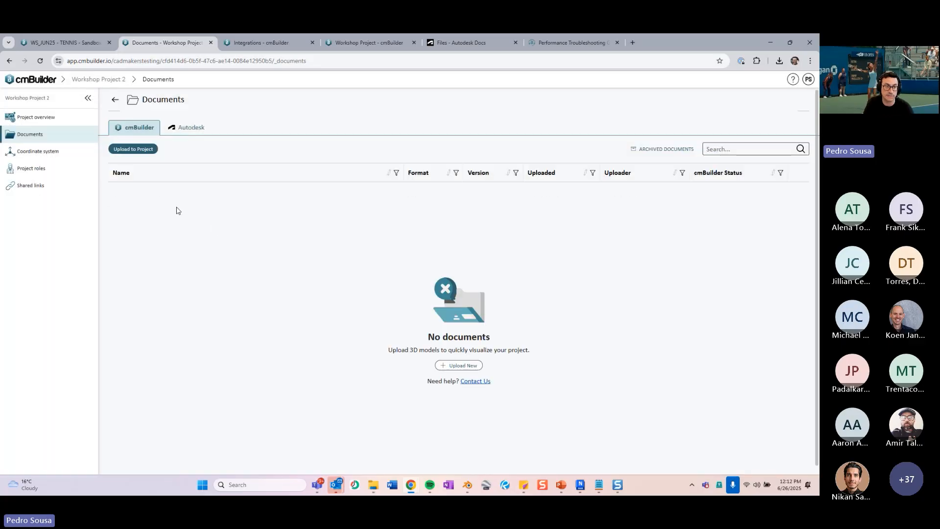
Check the cmBuilder status of the Sample_Structural RVT file among the Autodesk documents.
{"action": "left_click", "coordinate": [204, 136]}
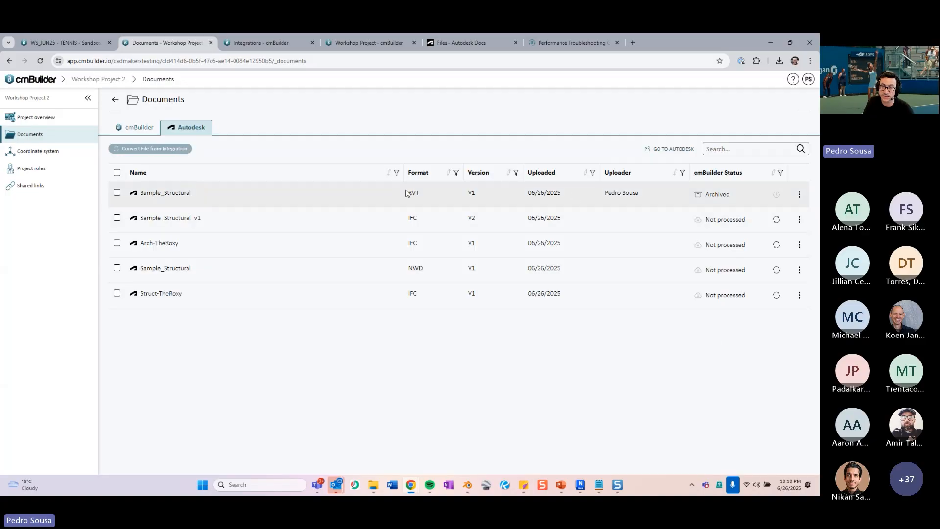
{"action": "left_click_drag", "start_coordinate": [741, 196], "coordinate": [700, 197]}
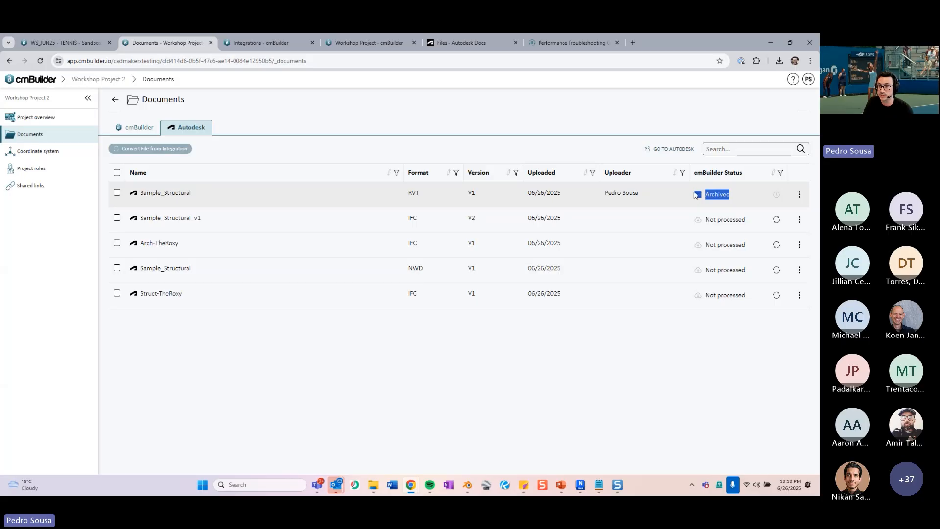
{"action": "left_click", "coordinate": [680, 359]}
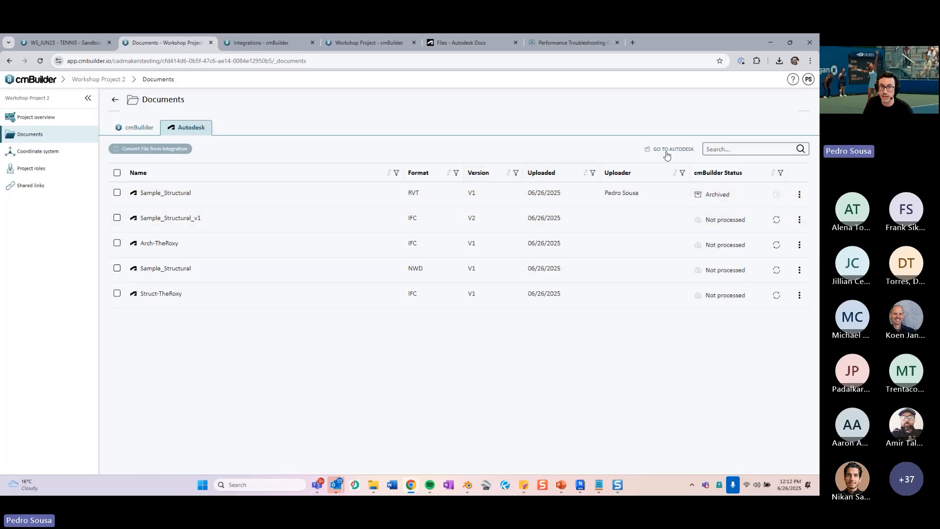
View the project's archived documents and the options offered for Sample_Structural.rvt, then return to the active documents.
{"action": "left_click", "coordinate": [139, 128]}
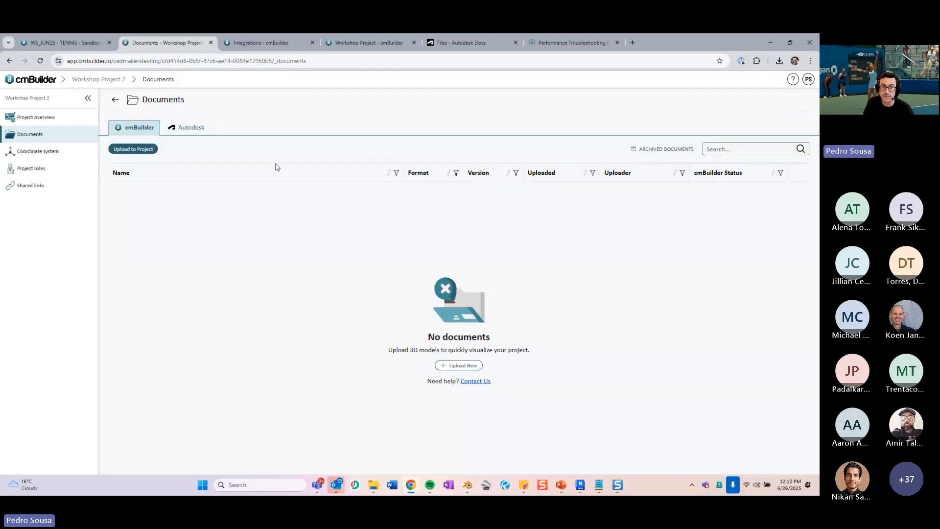
{"action": "left_click", "coordinate": [657, 150]}
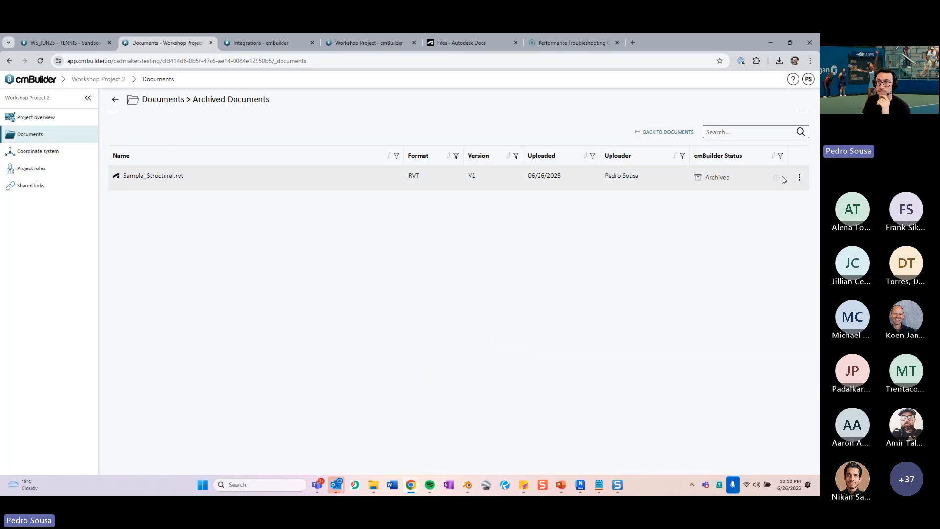
{"action": "left_click", "coordinate": [799, 177]}
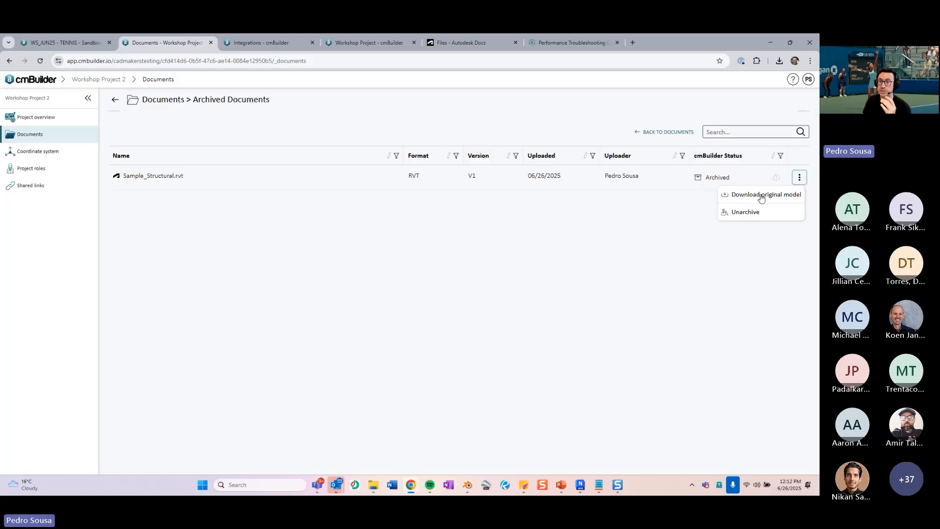
{"action": "left_click", "coordinate": [658, 134]}
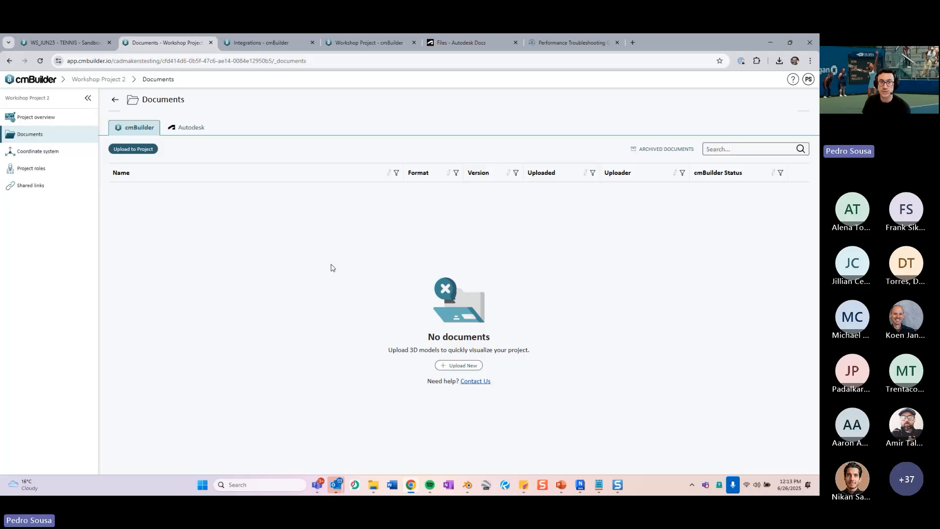
Switch to Workshop Project in Autodesk Docs and check the NAVISWORKS and IFC folders, including the version of Sample Structural_v1.ifc.
{"action": "left_click", "coordinate": [371, 48]}
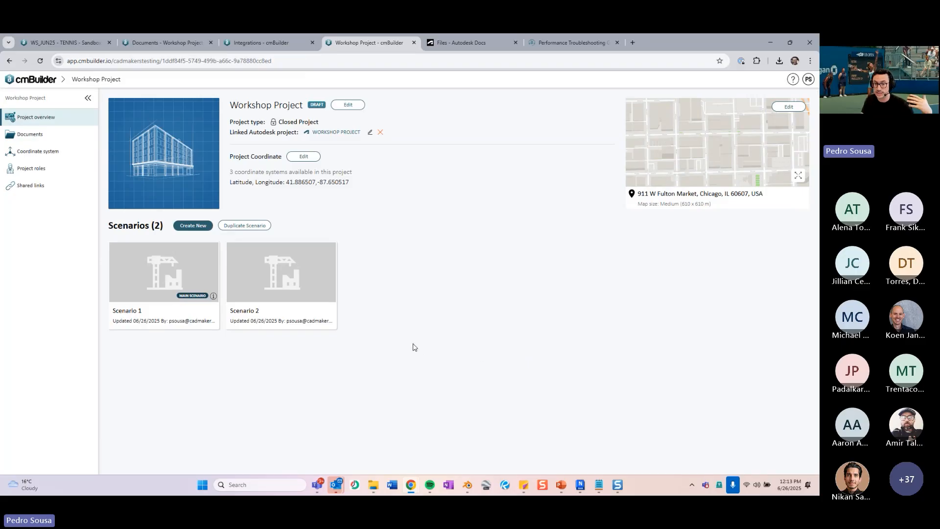
{"action": "left_click", "coordinate": [447, 36]}
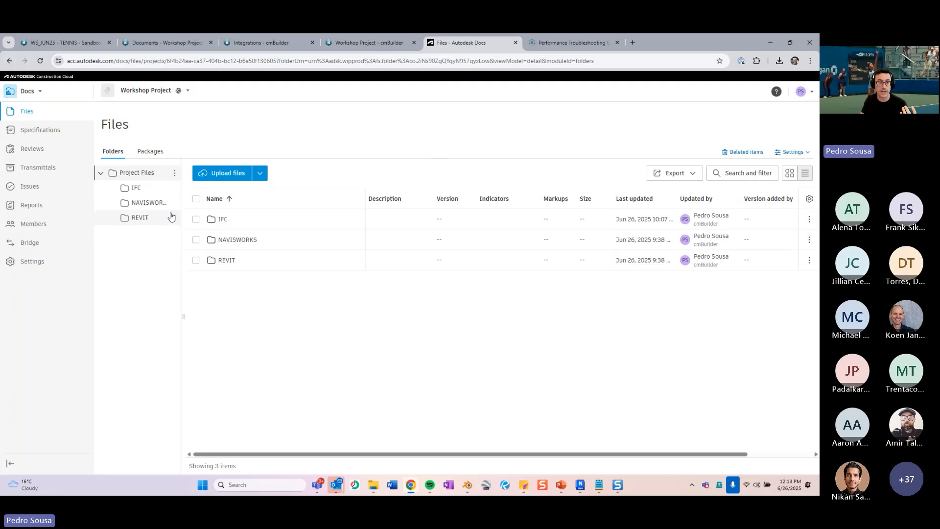
{"action": "left_click", "coordinate": [240, 237]}
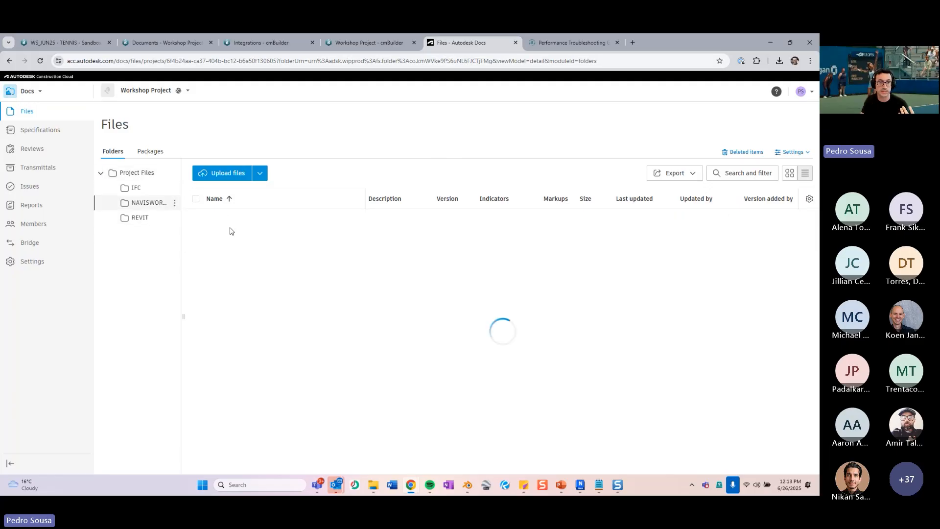
{"action": "left_click", "coordinate": [137, 190]}
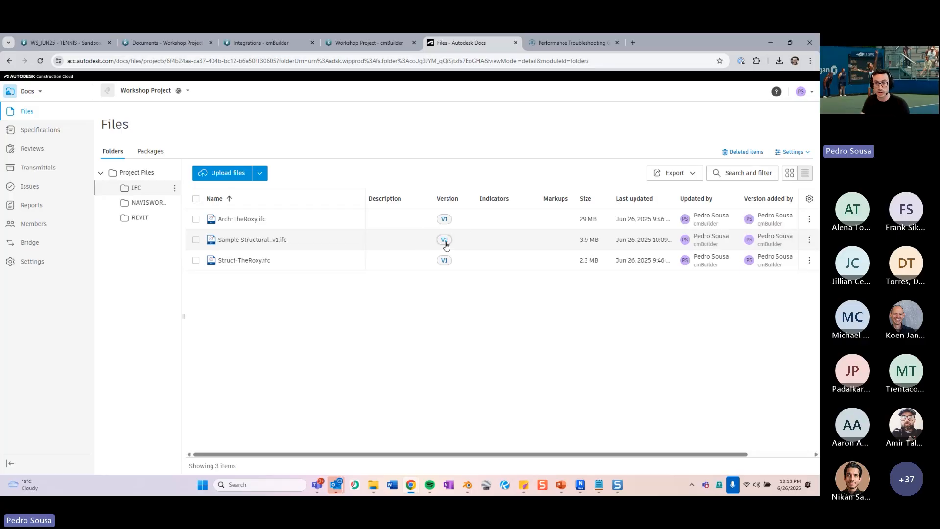
Return to cmBuilder, open Workshop Project's Scenario 1, and inspect the structural building and the BIM import it comes from.
{"action": "left_click", "coordinate": [369, 42]}
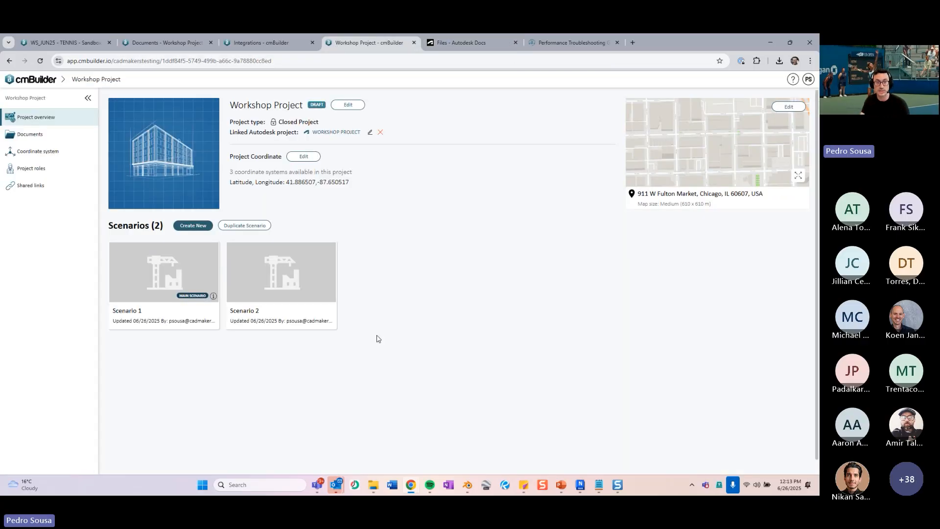
{"action": "left_click", "coordinate": [204, 292]}
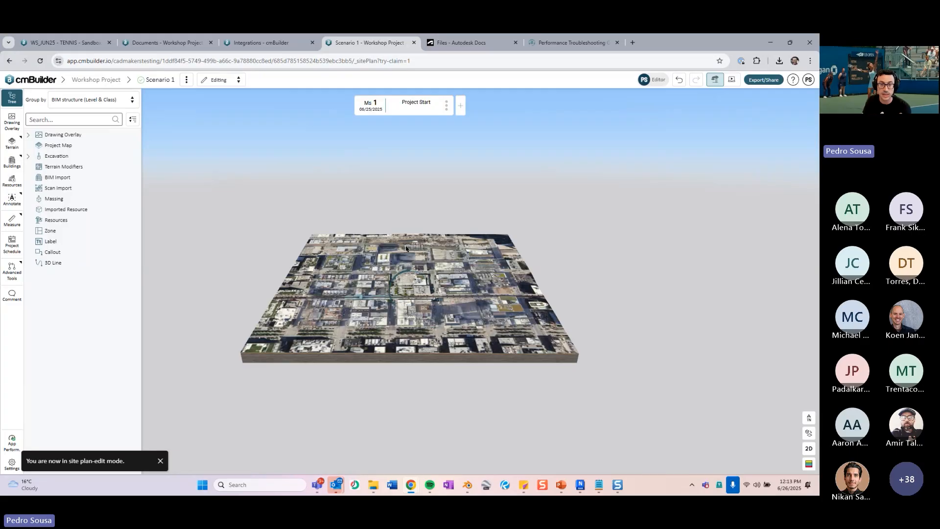
{"action": "scroll", "coordinate": [396, 292], "scroll_direction": "up", "scroll_amount": 3}
{"action": "left_click_drag", "start_coordinate": [390, 273], "coordinate": [422, 288]}
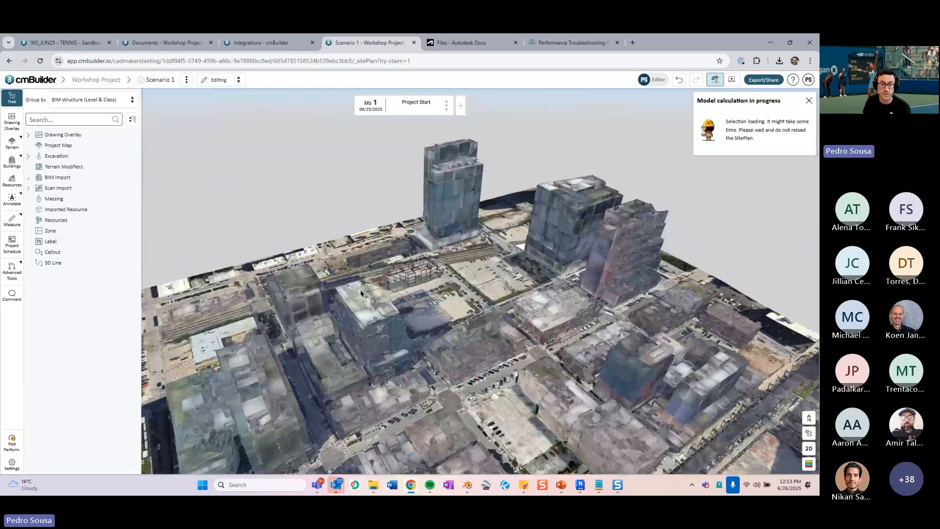
{"action": "scroll", "coordinate": [383, 261], "scroll_direction": "up", "scroll_amount": 4}
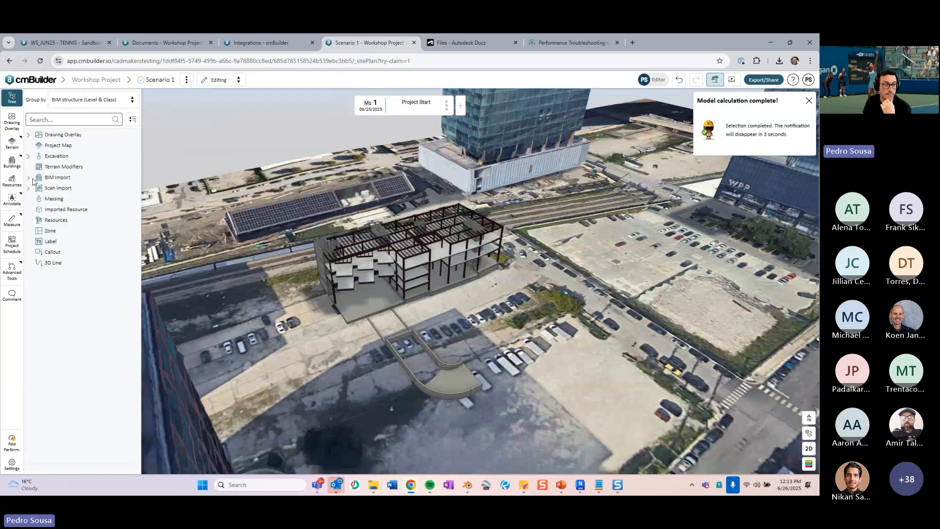
{"action": "left_click", "coordinate": [28, 177]}
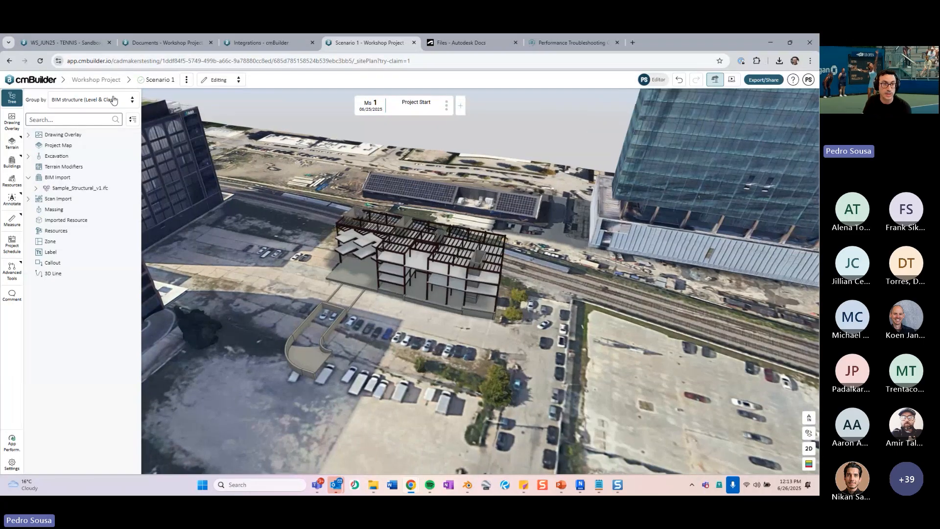
Open Workshop Project's documents and examine the version sync notice and available options for Sample_Structural_v1.ifc.
{"action": "left_click", "coordinate": [96, 80]}
{"action": "left_click", "coordinate": [31, 138]}
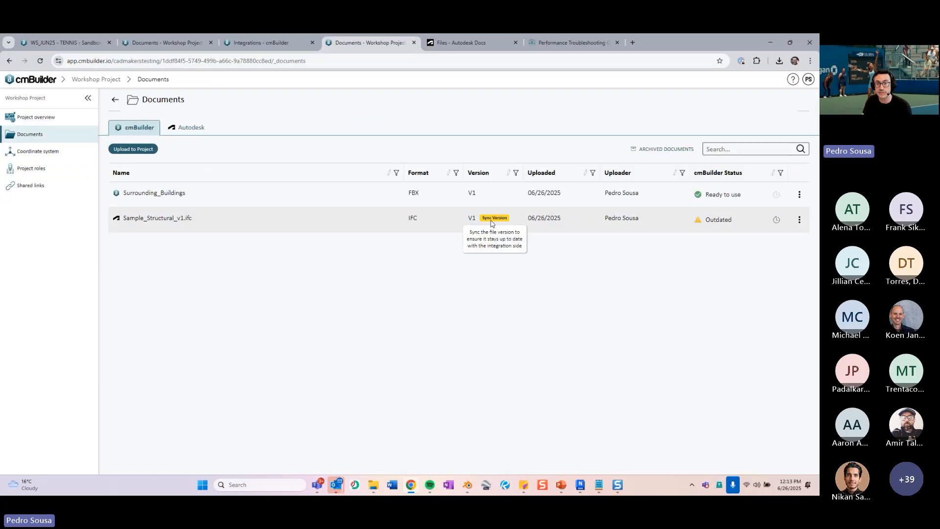
{"action": "left_click", "coordinate": [492, 221]}
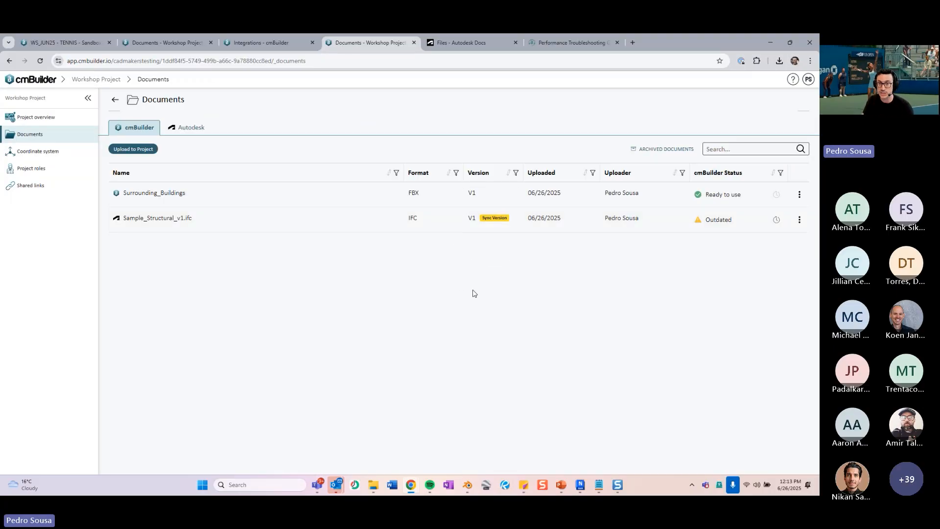
{"action": "left_click", "coordinate": [492, 221]}
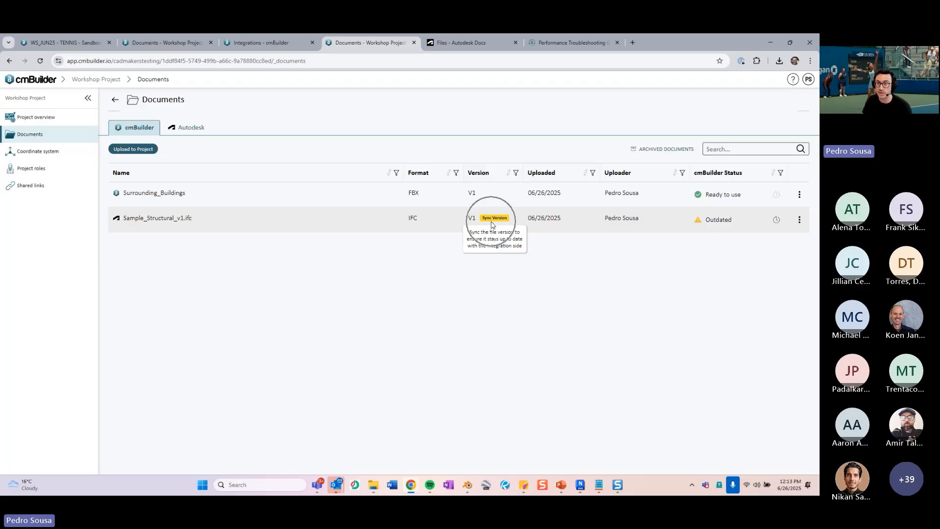
{"action": "left_click", "coordinate": [800, 220]}
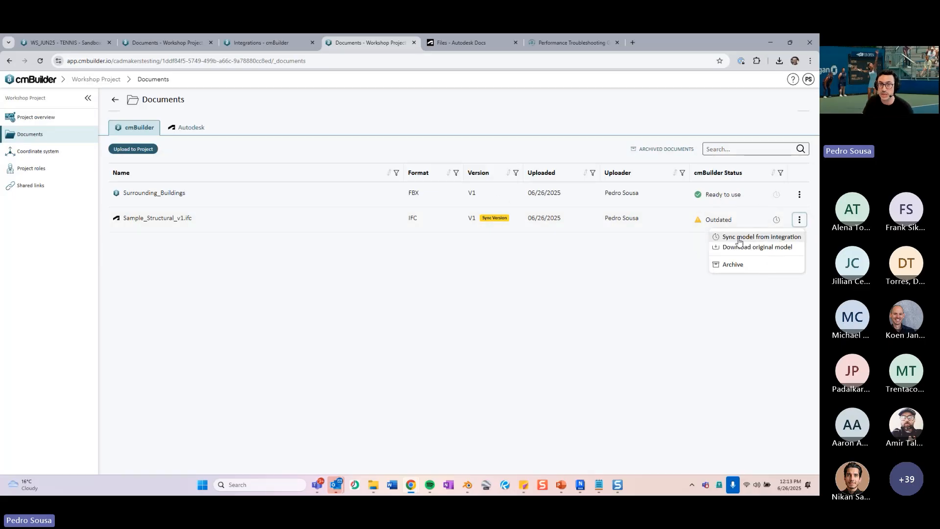
Open Workshop Project's Scenario 1 in a separate browser tab and inspect the structural building up close.
{"action": "left_click", "coordinate": [115, 99]}
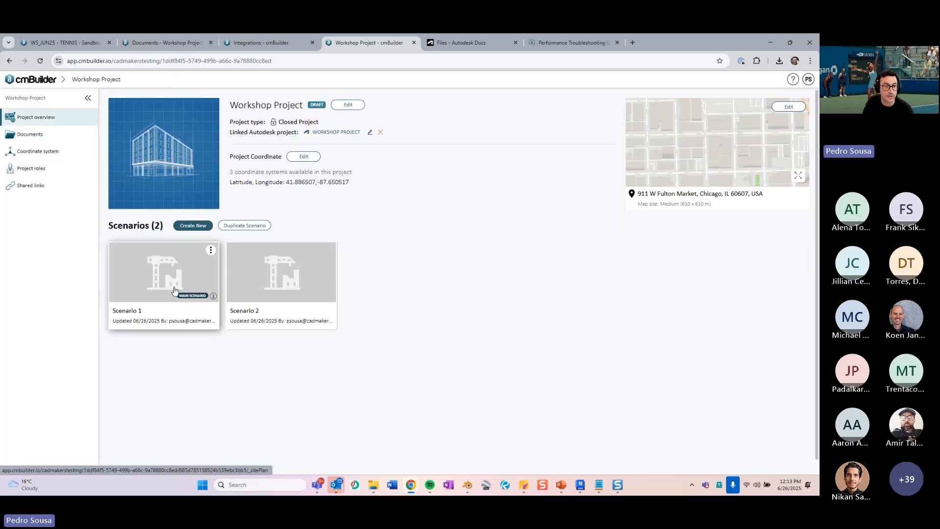
{"action": "middle_click", "coordinate": [164, 274]}
{"action": "left_click", "coordinate": [447, 43]}
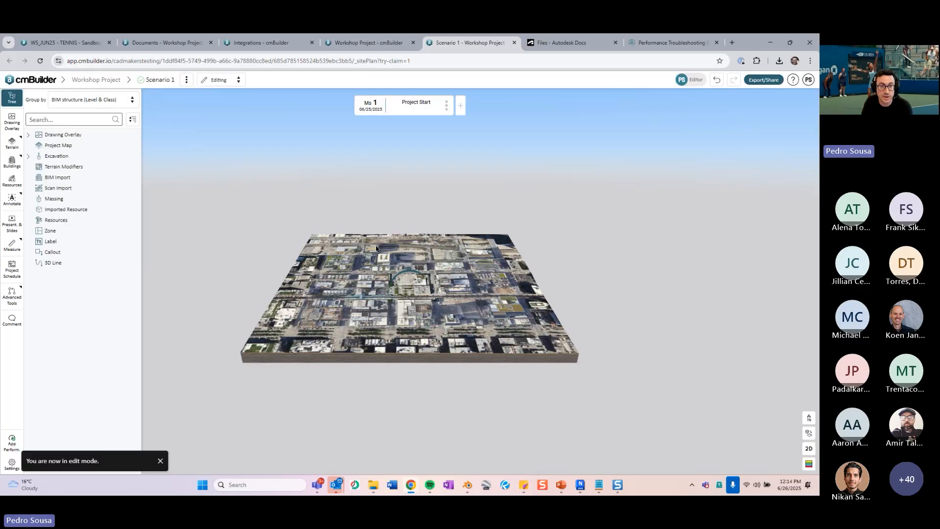
{"action": "scroll", "coordinate": [414, 249], "scroll_direction": "up", "scroll_amount": 10}
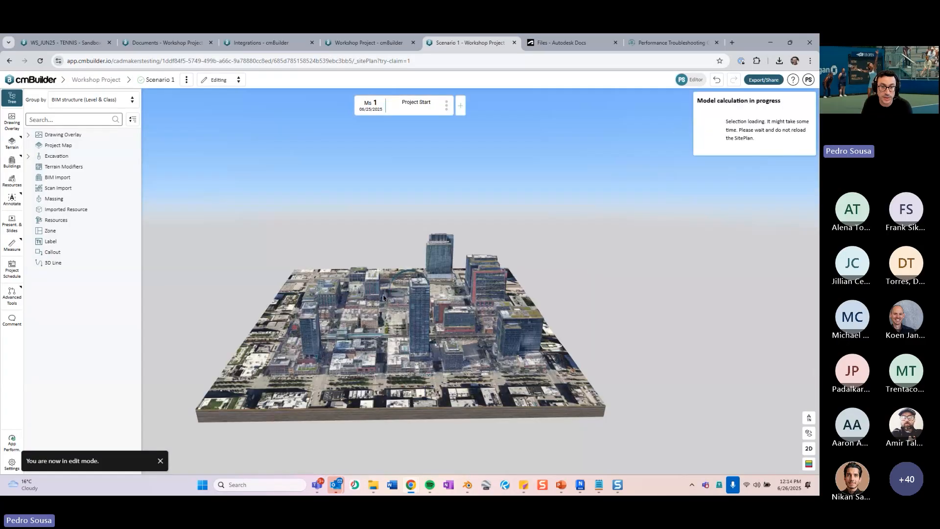
{"action": "left_click_drag", "start_coordinate": [413, 248], "coordinate": [489, 205]}
{"action": "scroll", "coordinate": [438, 314], "scroll_direction": "up", "scroll_amount": 4}
{"action": "scroll", "coordinate": [438, 314], "scroll_direction": "up", "scroll_amount": 5}
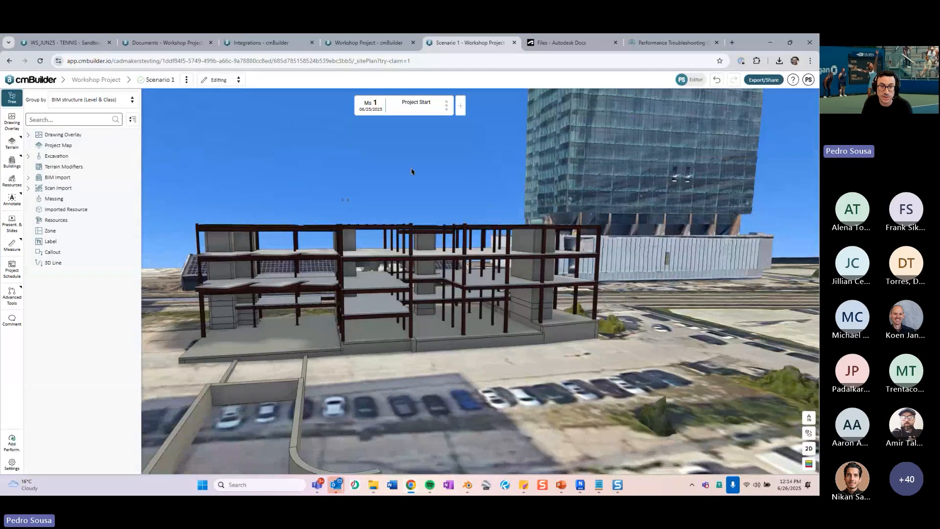
Sync Sample_Structural_v1.ifc with its newer Autodesk version from Workshop Project's cmBuilder documents.
{"action": "left_click_drag", "start_coordinate": [468, 241], "coordinate": [525, 160]}
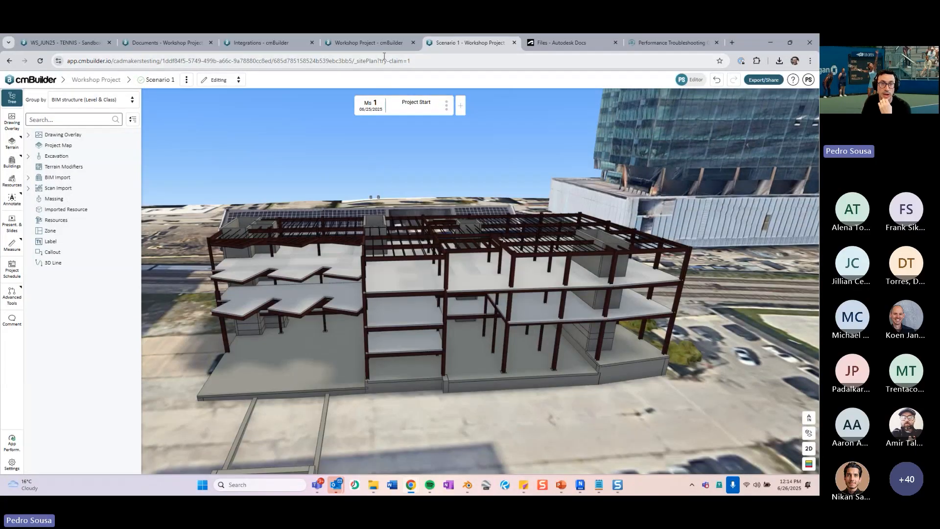
{"action": "left_click", "coordinate": [368, 42]}
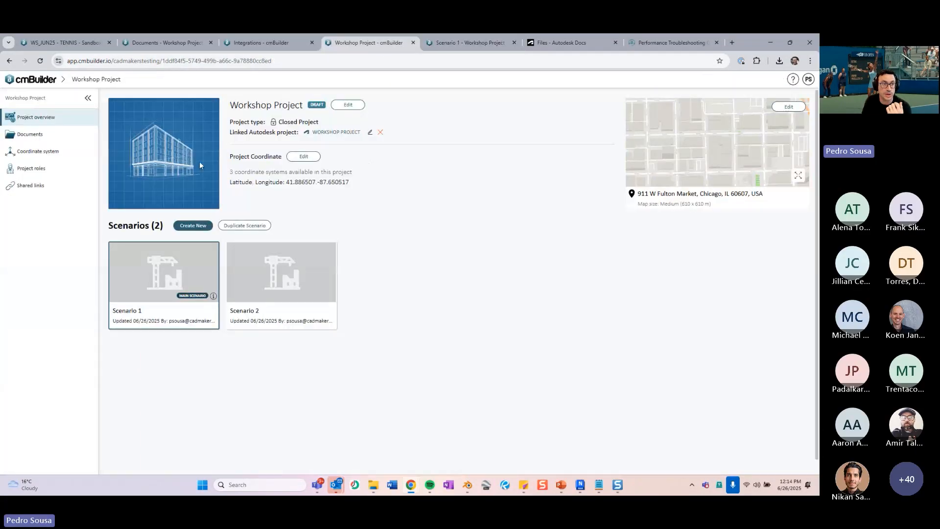
{"action": "left_click", "coordinate": [45, 135]}
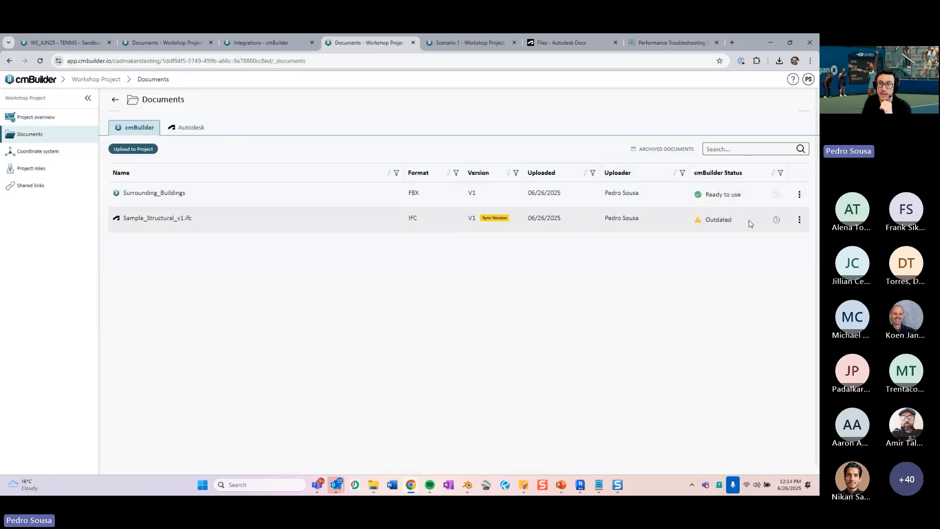
{"action": "left_click", "coordinate": [799, 222]}
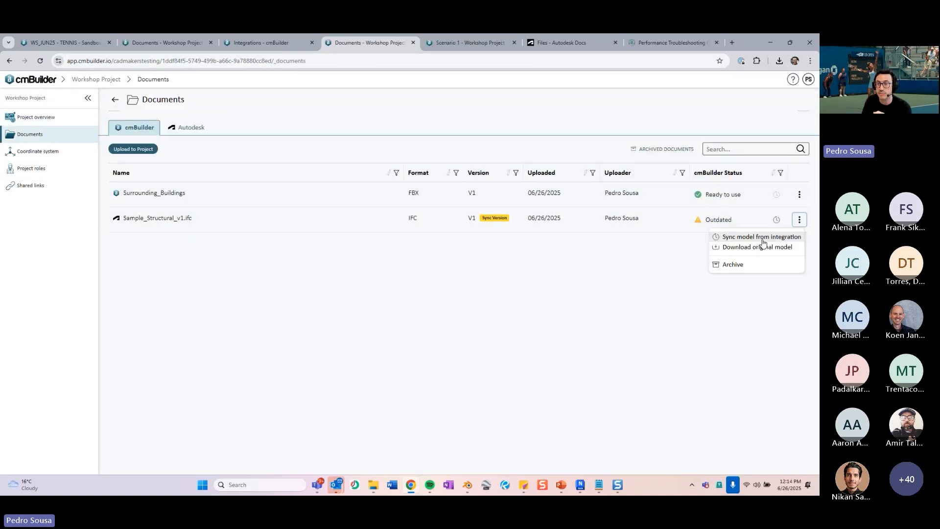
{"action": "left_click", "coordinate": [761, 237]}
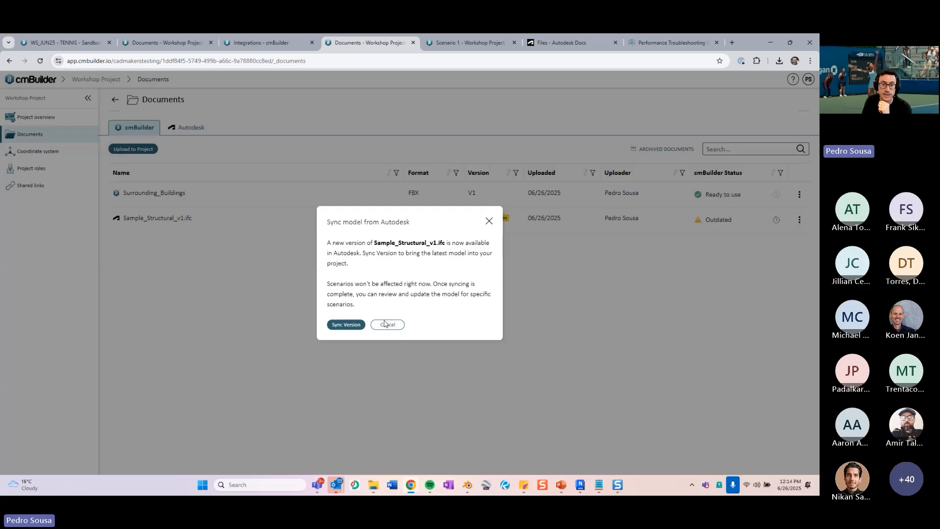
{"action": "left_click", "coordinate": [345, 325]}
{"action": "scroll", "coordinate": [369, 321], "scroll_direction": "down", "scroll_amount": 10}
{"action": "left_click", "coordinate": [309, 415]}
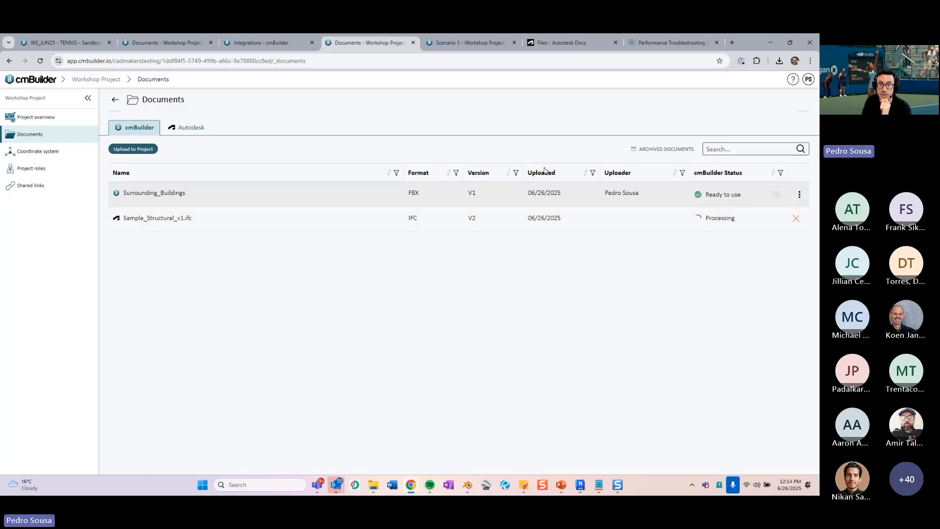
Return to Scenario 1 and open the version update review for the Sample_Structural_v1.ifc BIM import.
{"action": "left_click", "coordinate": [470, 47]}
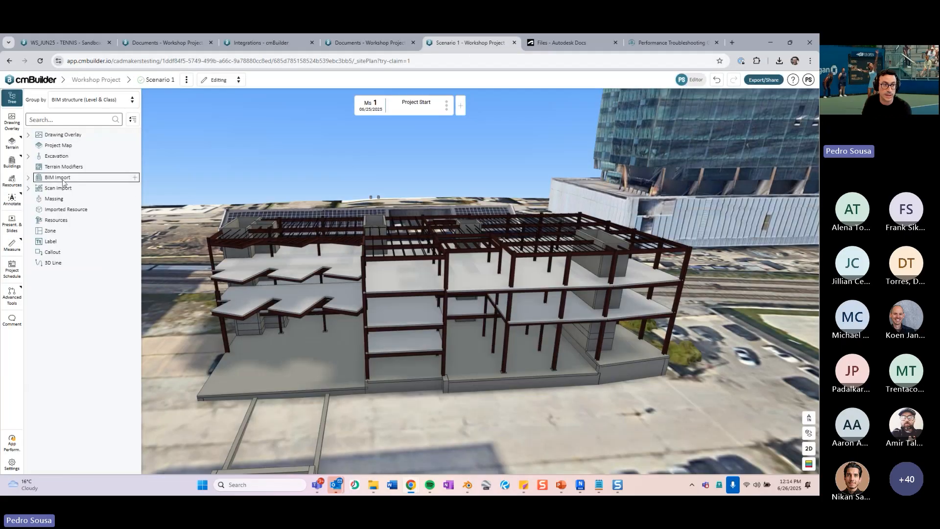
{"action": "left_click", "coordinate": [28, 177]}
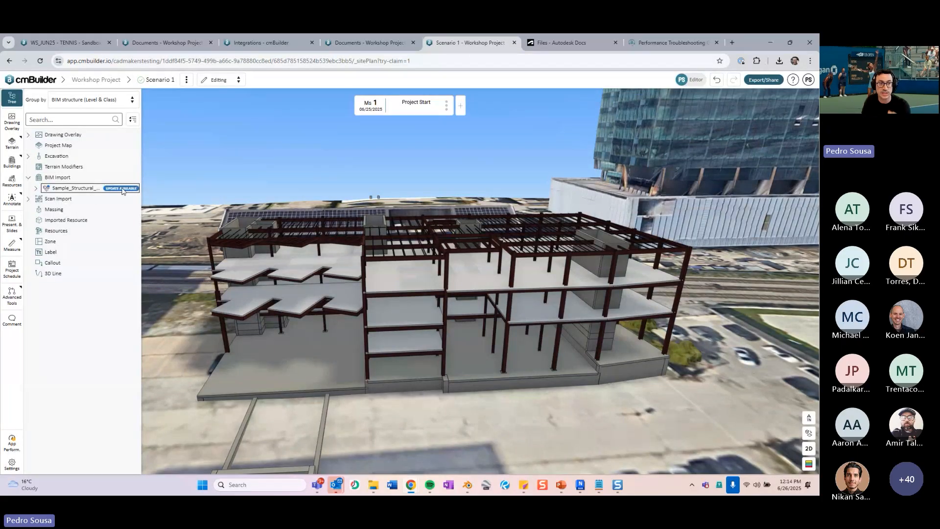
{"action": "left_click", "coordinate": [121, 189]}
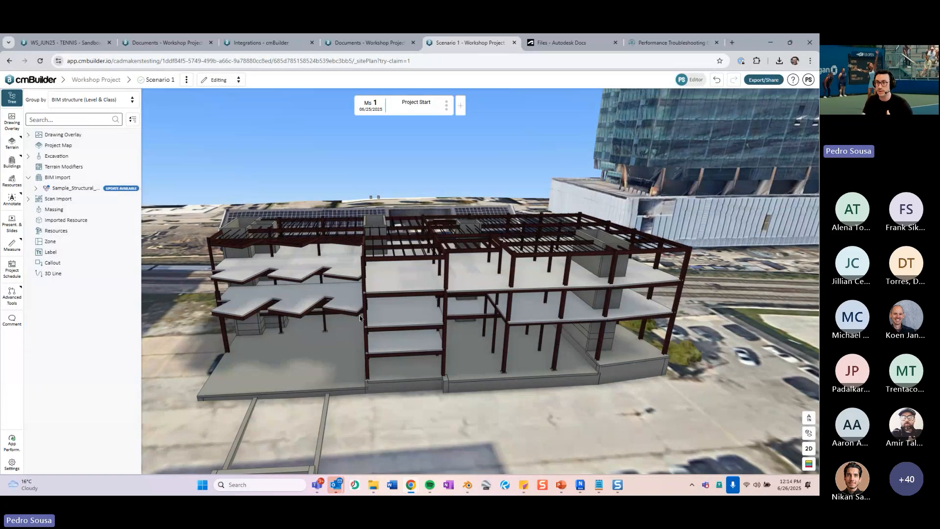
{"action": "left_click_drag", "start_coordinate": [360, 318], "coordinate": [584, 380]}
{"action": "scroll", "coordinate": [584, 380], "scroll_direction": "down", "scroll_amount": 3}
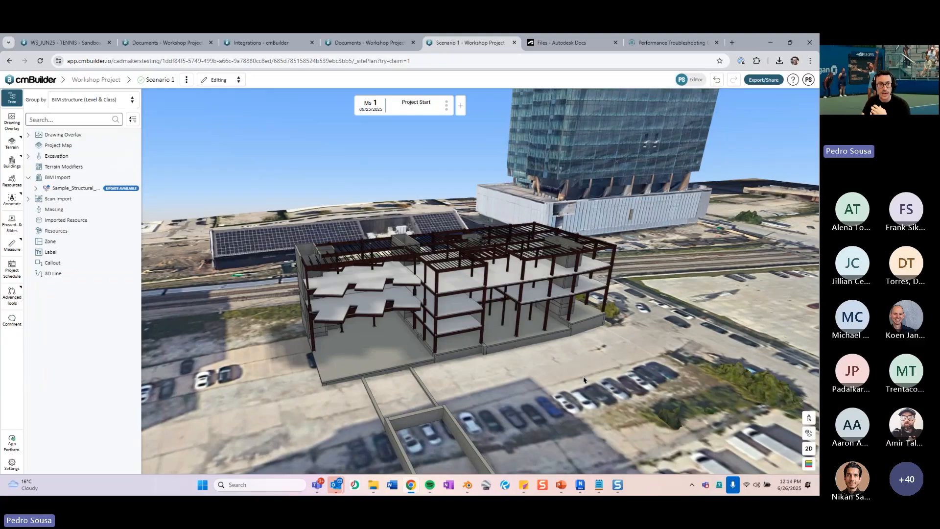
{"action": "mouse_move", "coordinate": [116, 190]}
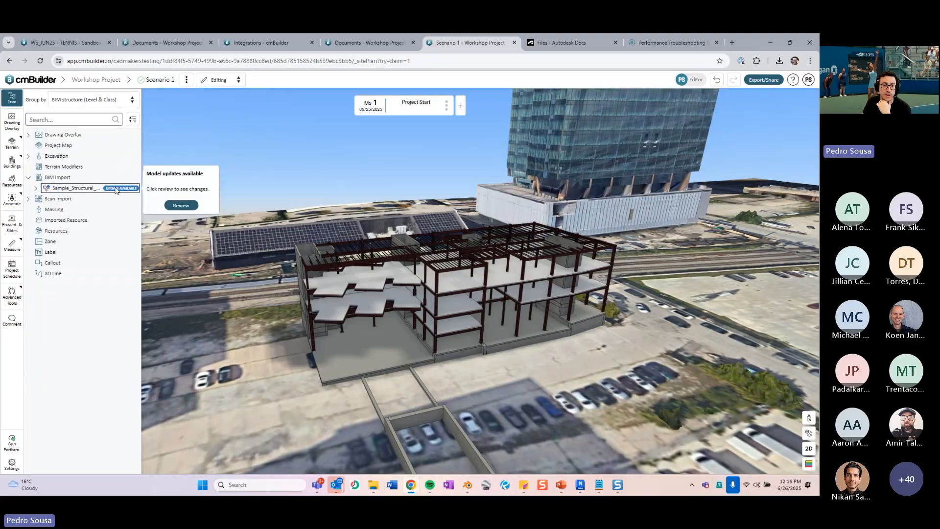
{"action": "left_click", "coordinate": [181, 206]}
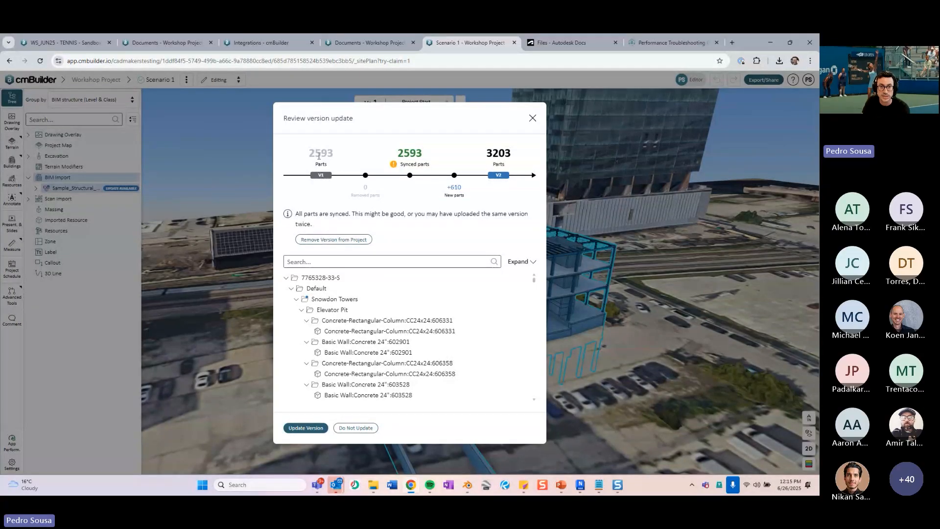
Examine the part counts for V1 and V2, the synced, removed and new parts, and the list of model elements.
{"action": "left_click_drag", "start_coordinate": [309, 156], "coordinate": [335, 155]}
{"action": "left_click", "coordinate": [381, 203]}
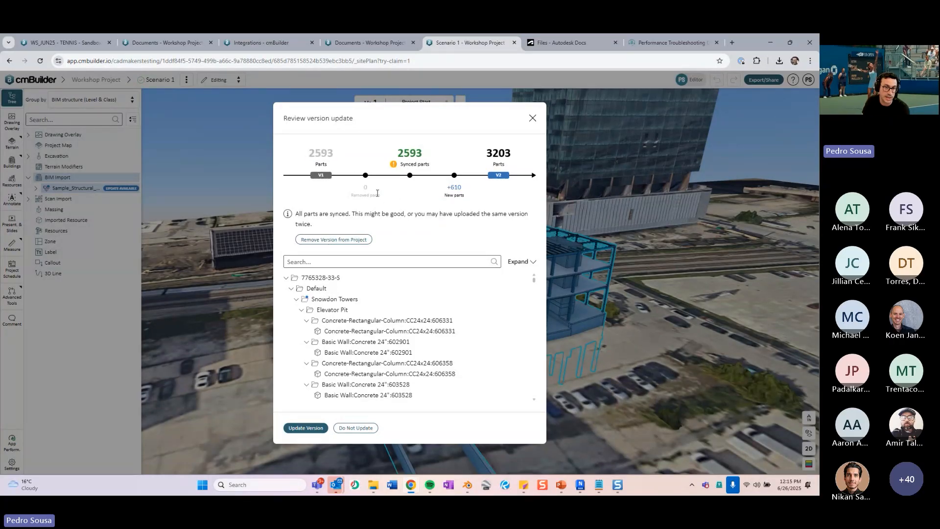
{"action": "left_click_drag", "start_coordinate": [395, 148], "coordinate": [443, 162]}
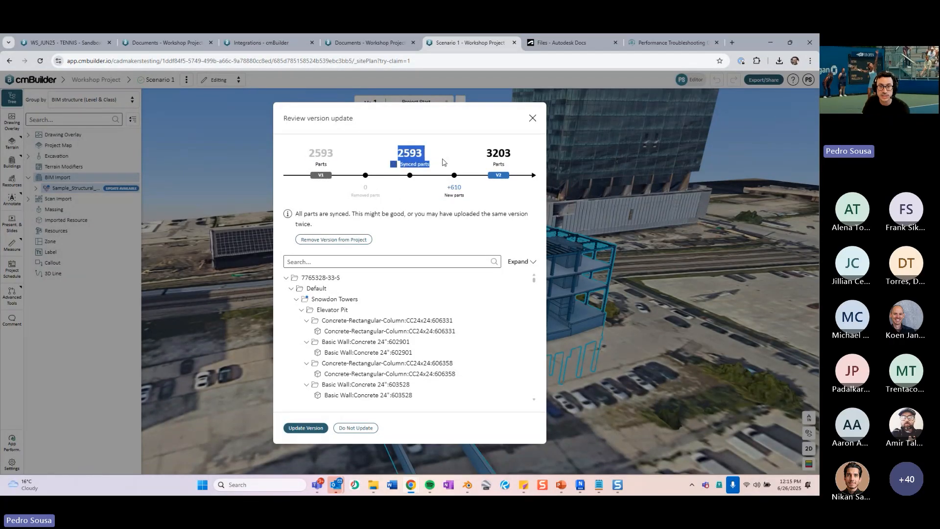
{"action": "left_click", "coordinate": [403, 149]}
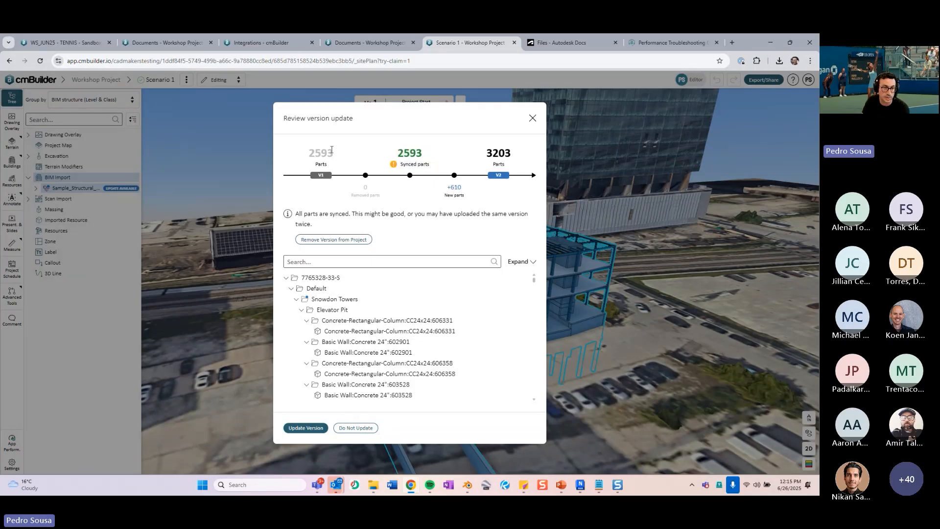
{"action": "left_click_drag", "start_coordinate": [466, 189], "coordinate": [444, 191]}
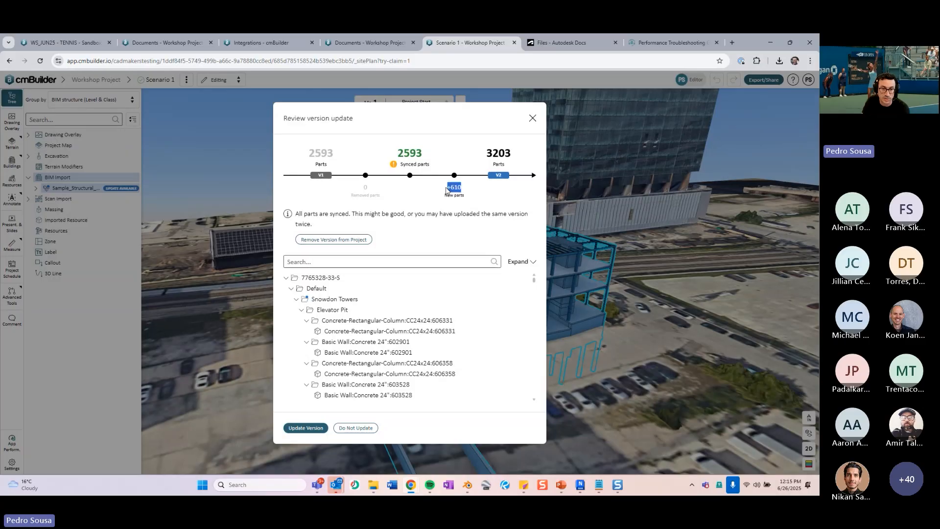
{"action": "left_click", "coordinate": [475, 187]}
{"action": "double_click", "coordinate": [499, 156]}
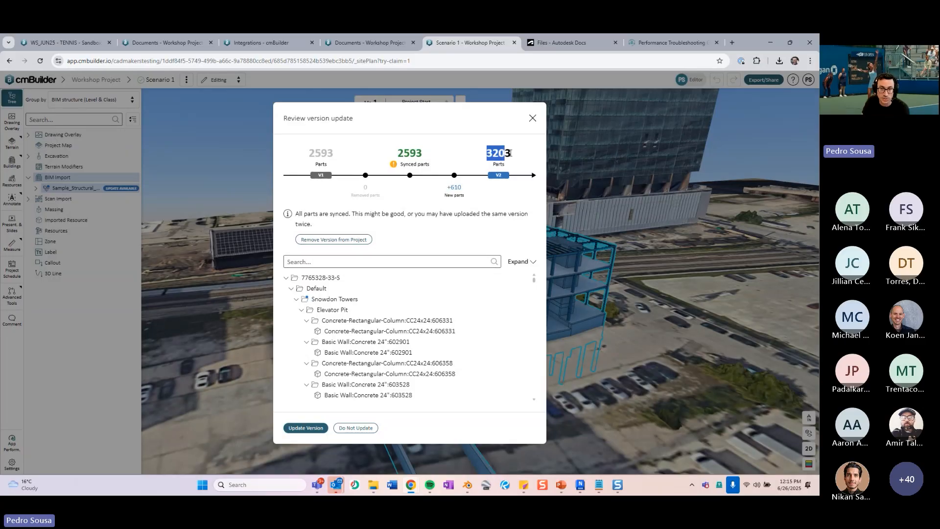
{"action": "left_click", "coordinate": [507, 181]}
{"action": "scroll", "coordinate": [459, 291], "scroll_direction": "down", "scroll_amount": 5}
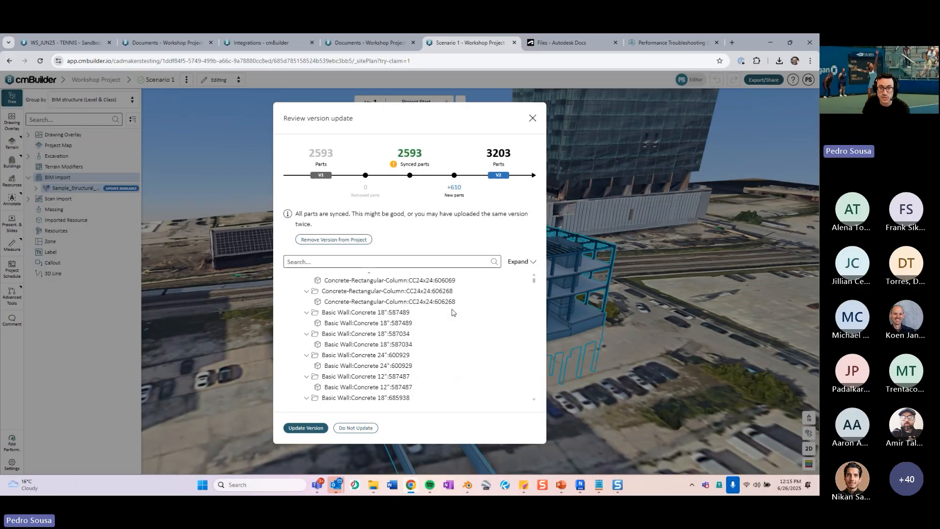
{"action": "scroll", "coordinate": [450, 320], "scroll_direction": "down", "scroll_amount": 15}
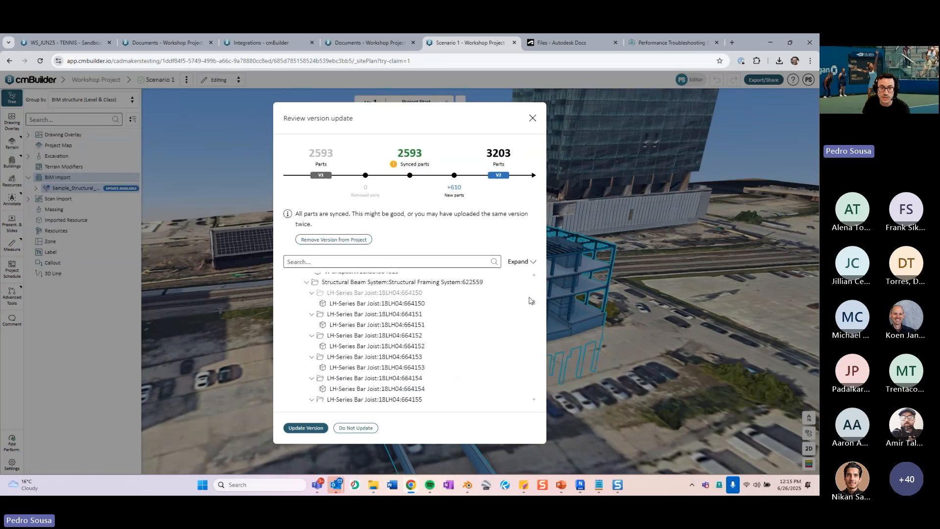
{"action": "left_click_drag", "start_coordinate": [533, 284], "coordinate": [534, 260]}
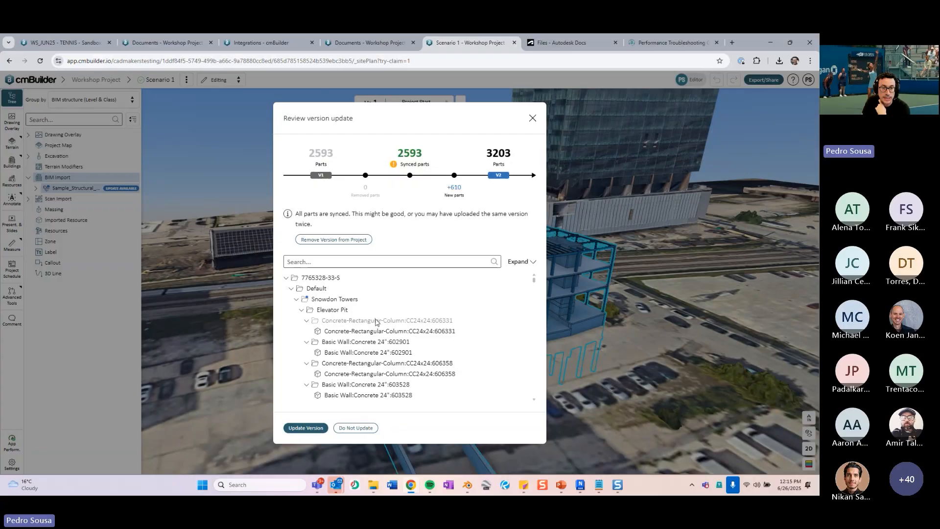
Update Sample_Structural_v1.ifc in Scenario 1 to version V2 and view the replaced structural building from several angles.
{"action": "left_click", "coordinate": [311, 427]}
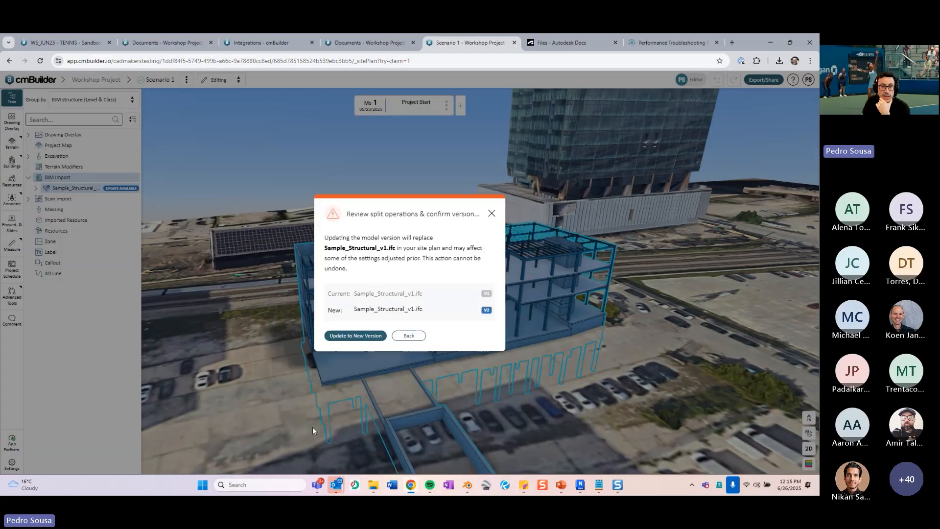
{"action": "left_click", "coordinate": [375, 337]}
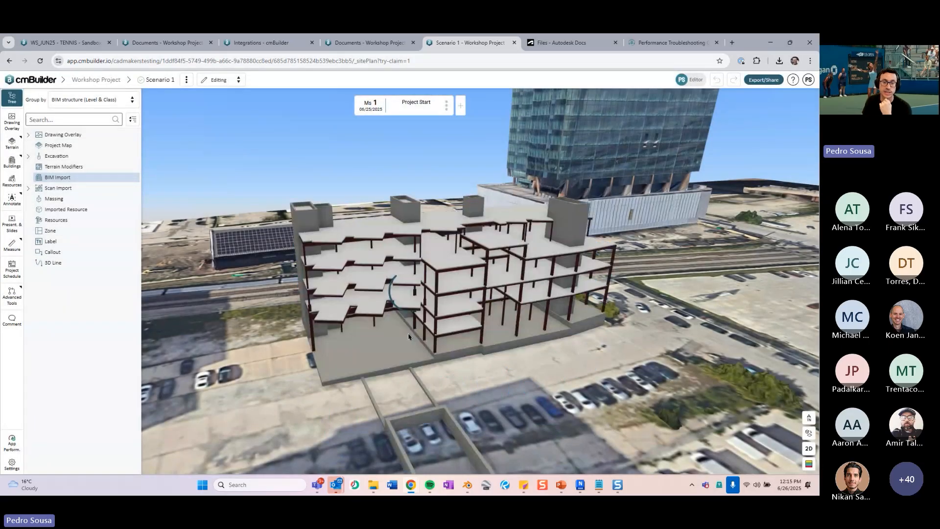
{"action": "scroll", "coordinate": [526, 308], "scroll_direction": "up", "scroll_amount": 3}
{"action": "left_click_drag", "start_coordinate": [526, 308], "coordinate": [289, 265]}
{"action": "left_click_drag", "start_coordinate": [579, 274], "coordinate": [553, 318]}
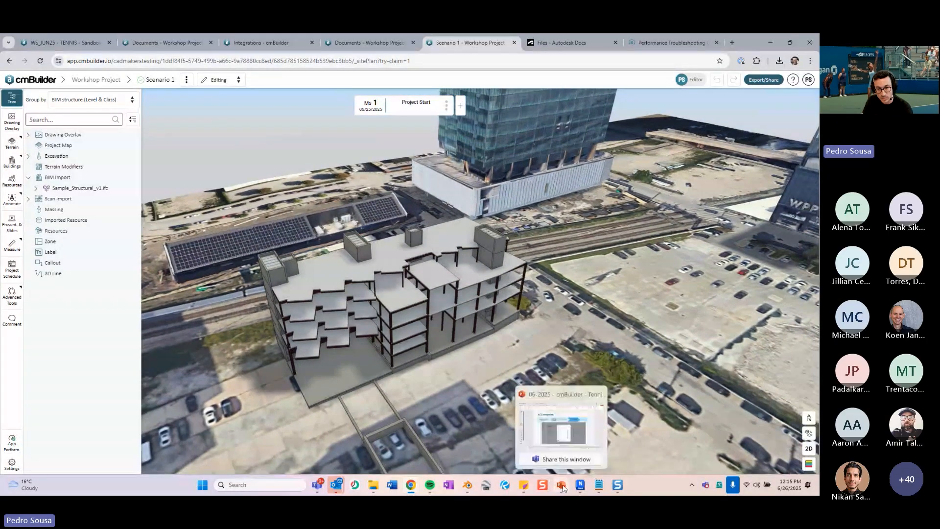
Switch to the PowerPoint workshop deck and review the ACC Integration slides from installing cmBuilder through Sync Models.
{"action": "left_click", "coordinate": [561, 485]}
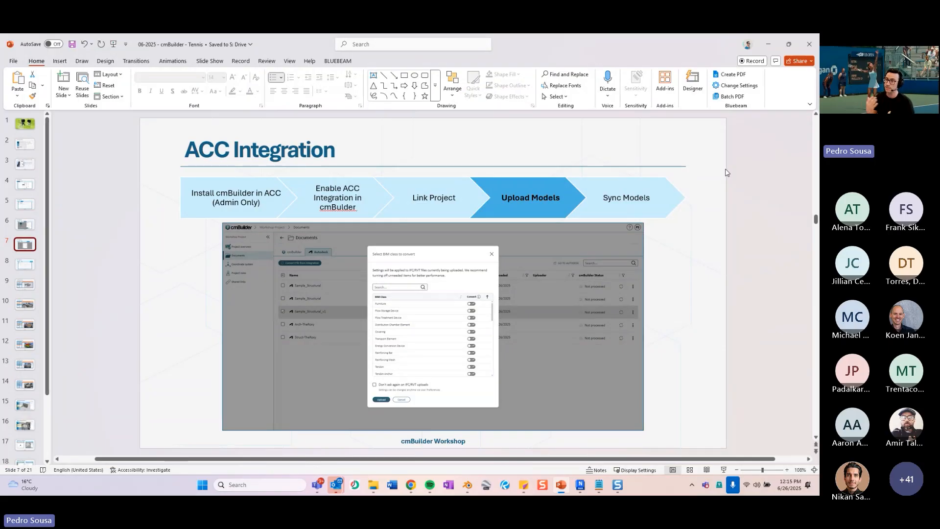
{"action": "scroll", "coordinate": [637, 152], "scroll_direction": "up", "scroll_amount": 1}
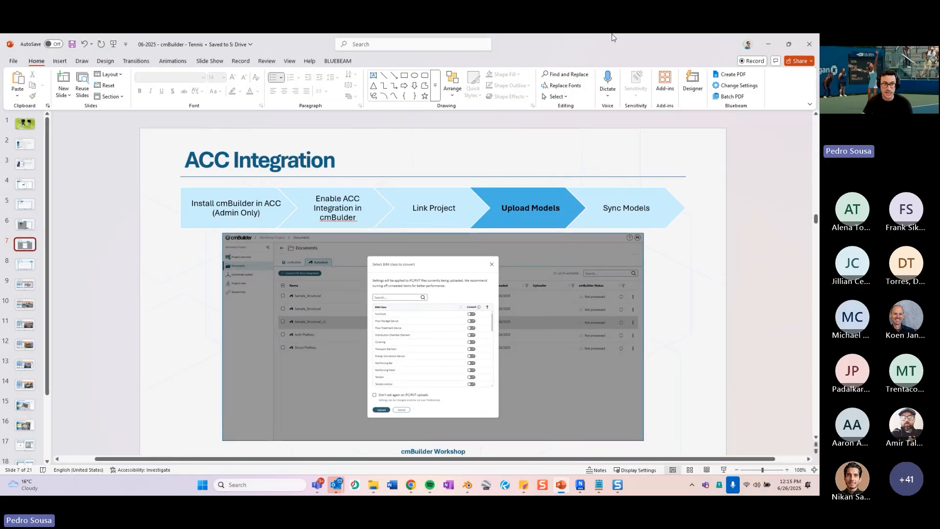
{"action": "left_click", "coordinate": [31, 188]}
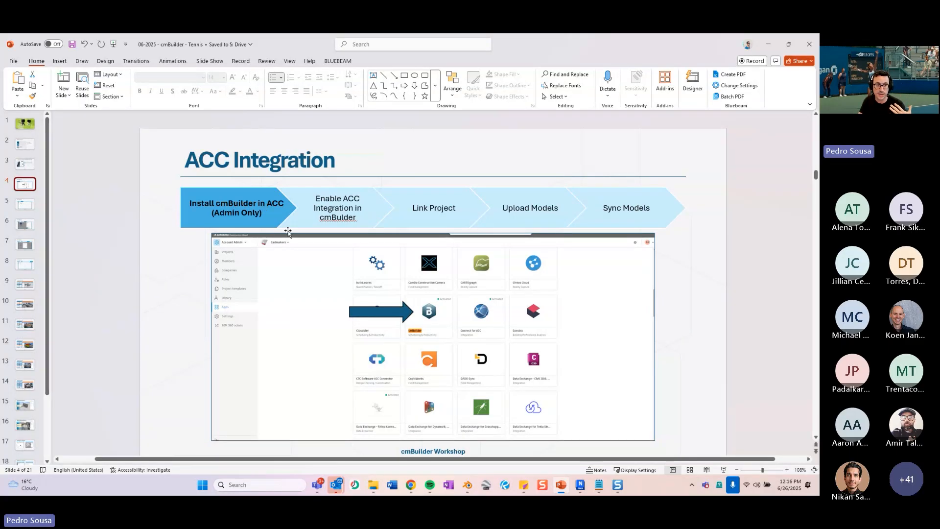
{"action": "left_click", "coordinate": [25, 205]}
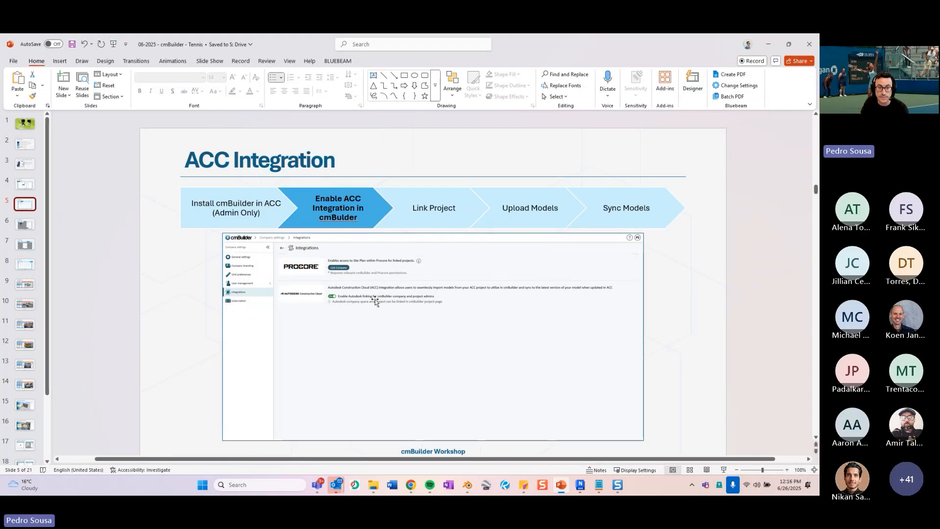
{"action": "left_click", "coordinate": [35, 227]}
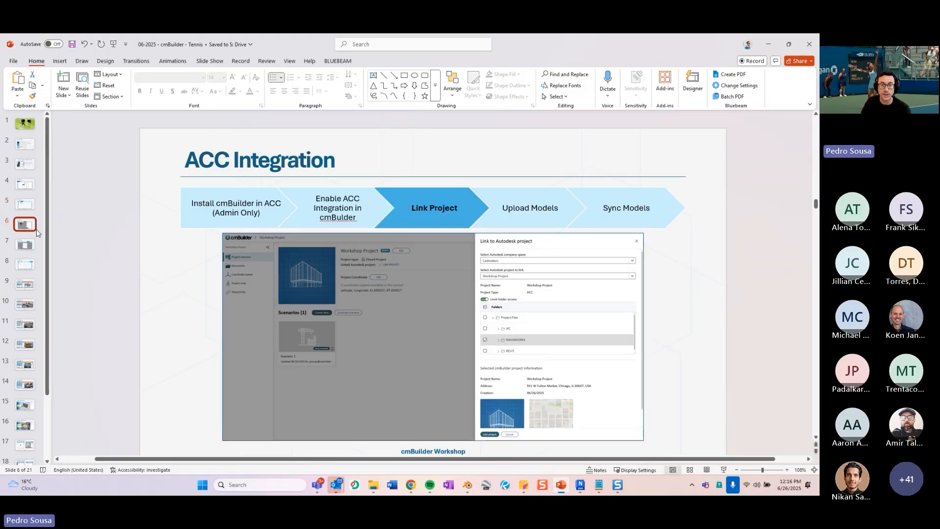
{"action": "key", "text": "Down"}
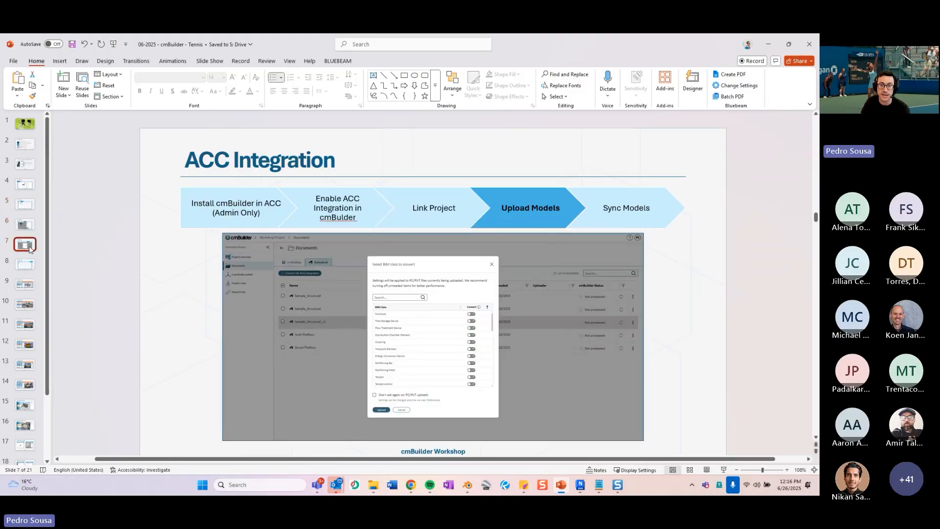
{"action": "key", "text": "Down"}
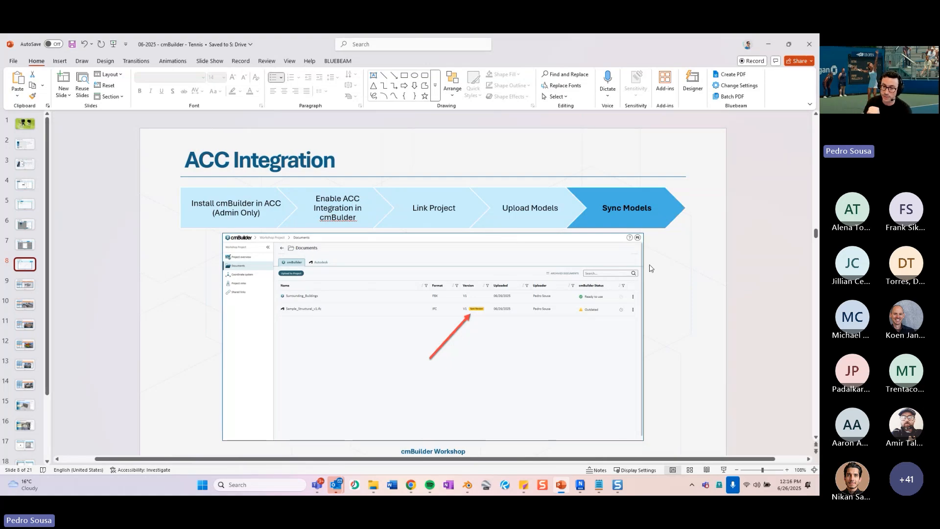
Return to Scenario 1 in the browser and inspect the updated building, highlighting the whole Sample_Structural_v1.ifc import.
{"action": "mouse_move", "coordinate": [411, 485]}
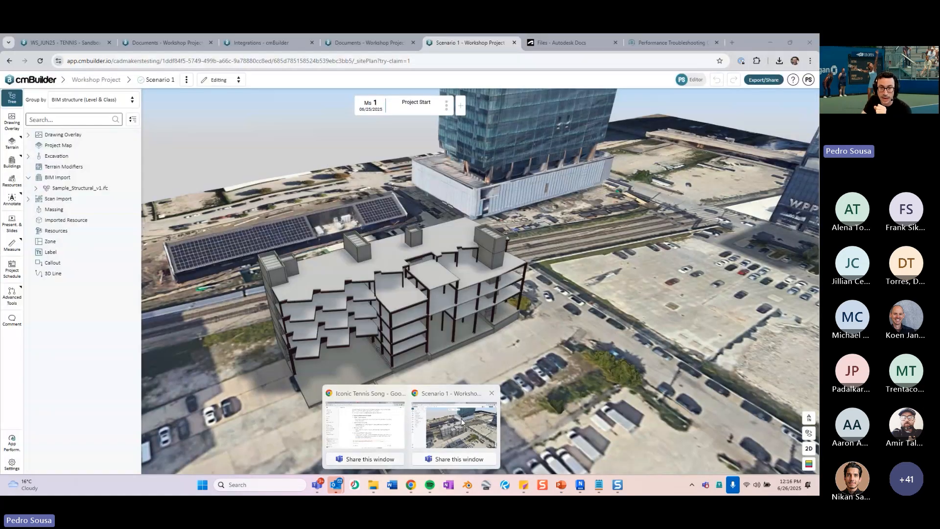
{"action": "left_click", "coordinate": [461, 422]}
{"action": "left_click_drag", "start_coordinate": [462, 373], "coordinate": [441, 319]}
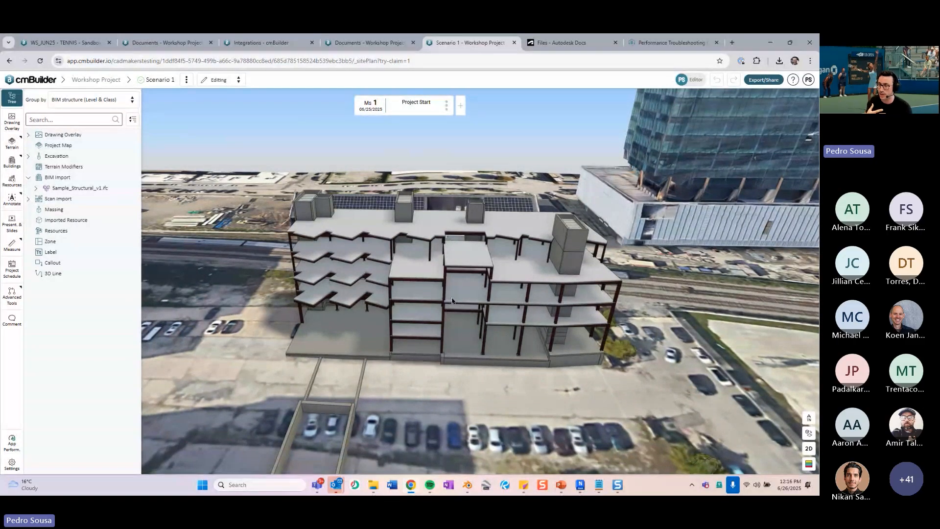
{"action": "left_click", "coordinate": [111, 188]}
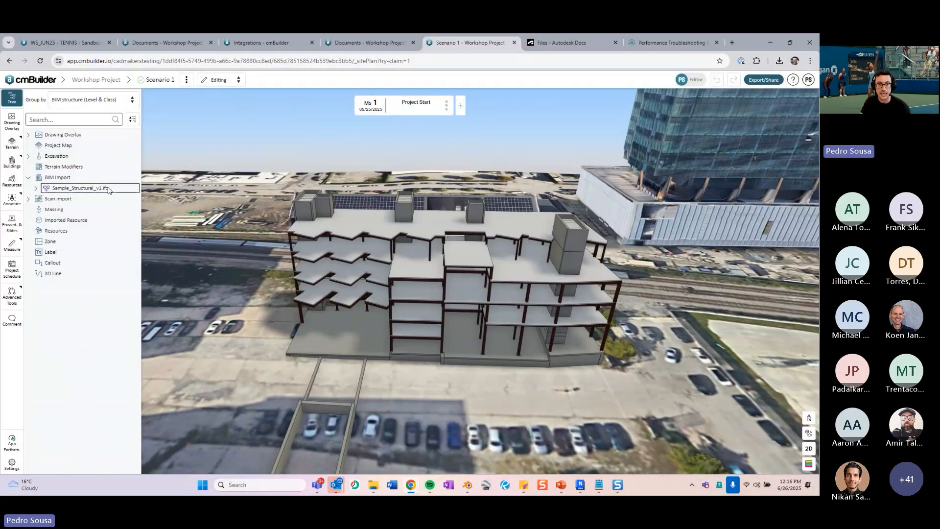
{"action": "right_click_drag", "start_coordinate": [537, 339], "coordinate": [510, 303]}
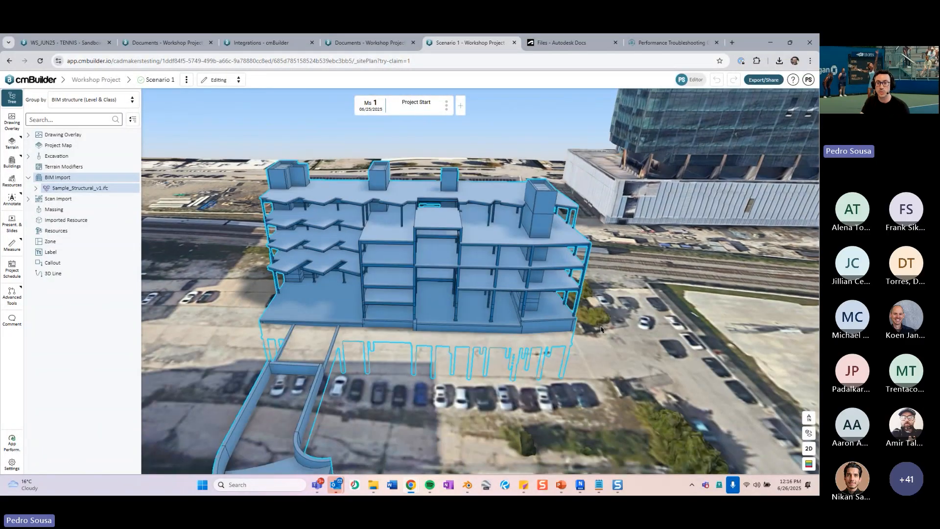
{"action": "left_click", "coordinate": [481, 176]}
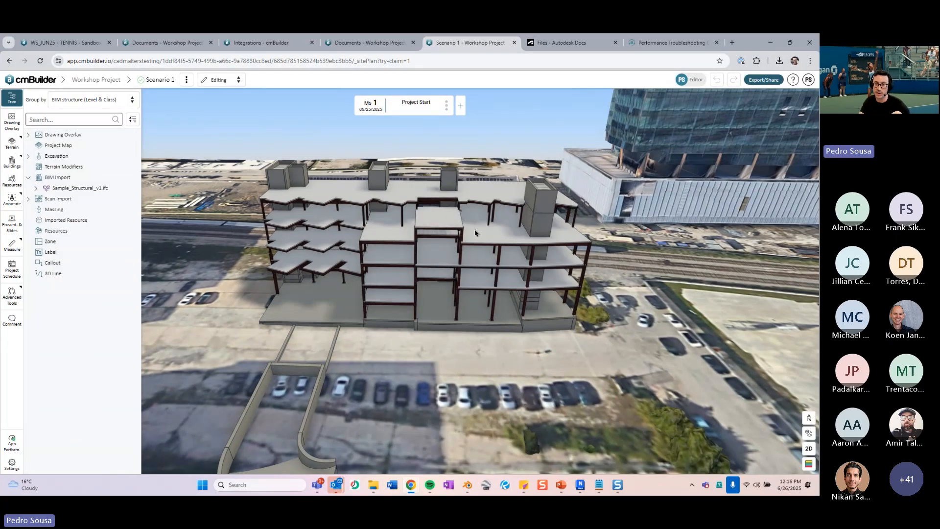
Group the project tree by original file tree and expand Sample_Structural_v1.ifc down to the levels under Snowdon Towers.
{"action": "left_click_drag", "start_coordinate": [475, 233], "coordinate": [412, 292]}
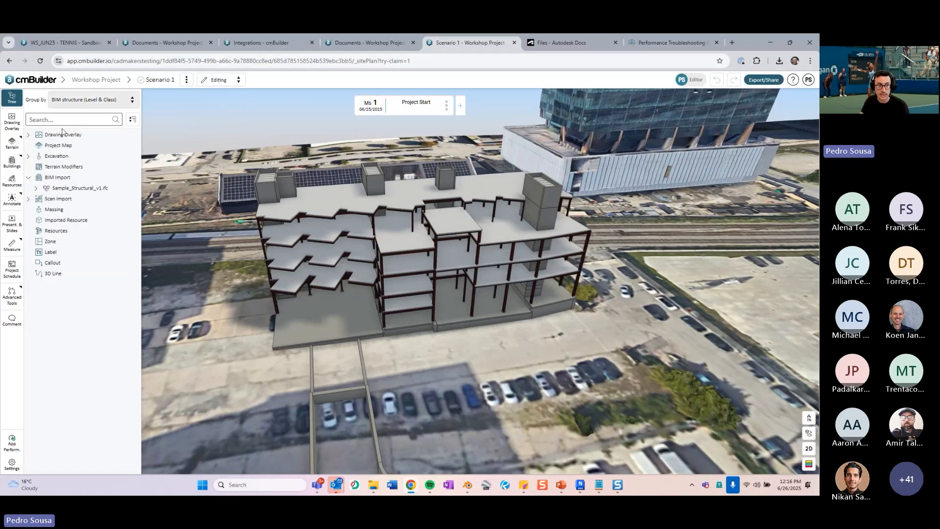
{"action": "left_click", "coordinate": [35, 189]}
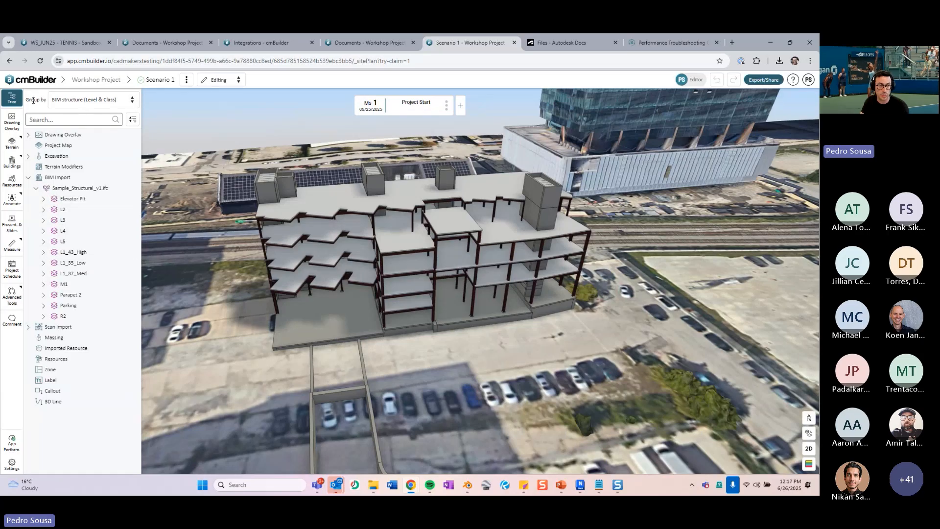
{"action": "left_click_drag", "start_coordinate": [33, 100], "coordinate": [62, 99]}
{"action": "left_click", "coordinate": [63, 100]}
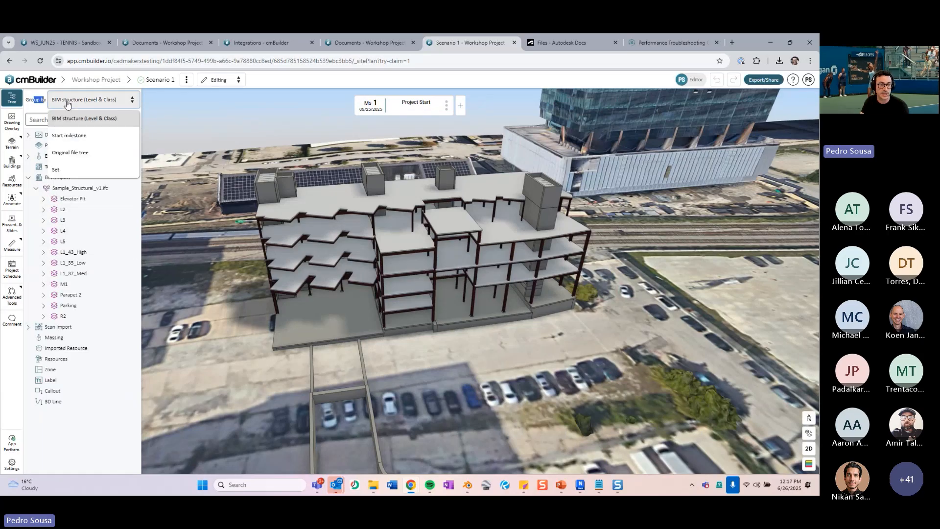
{"action": "left_click", "coordinate": [56, 154]}
{"action": "left_click", "coordinate": [35, 188]}
{"action": "left_click", "coordinate": [43, 199]}
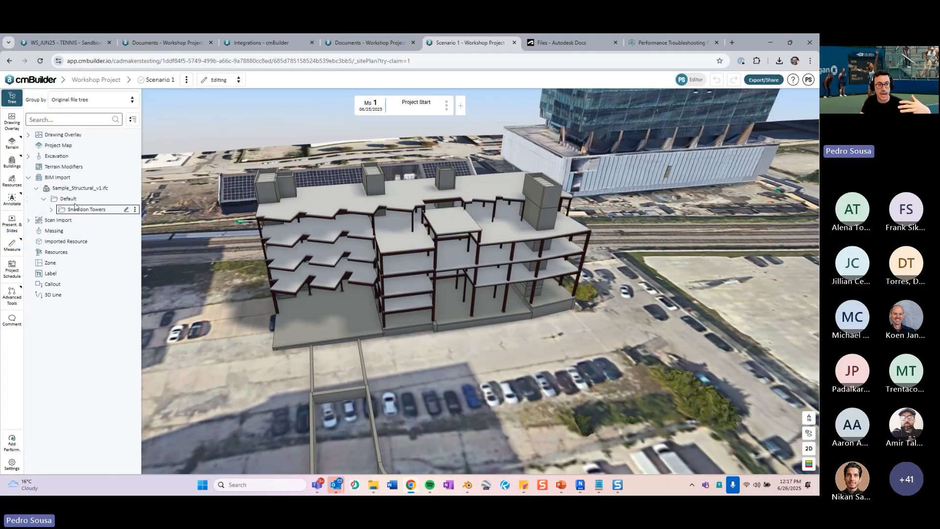
{"action": "left_click", "coordinate": [51, 210]}
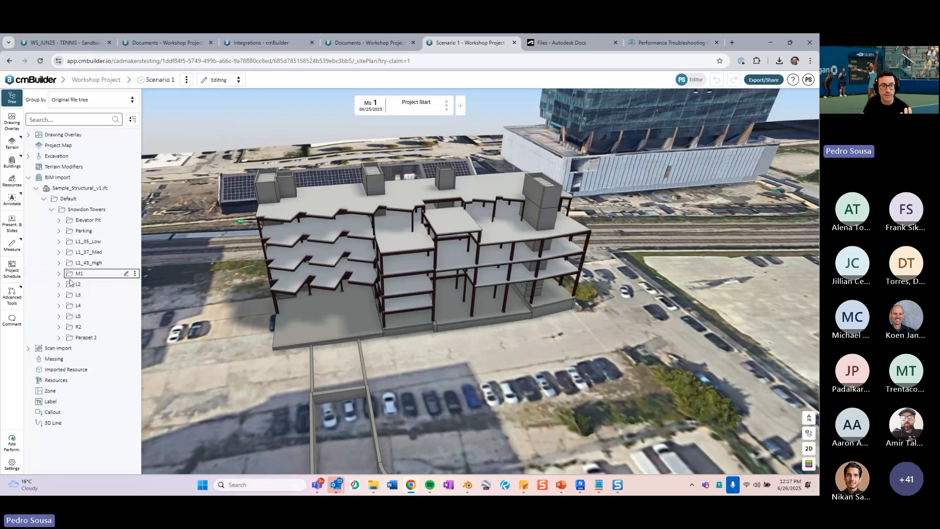
Examine the elements in L1_43_High, then highlight level L2 and its structural beam system in the model.
{"action": "left_click", "coordinate": [59, 263]}
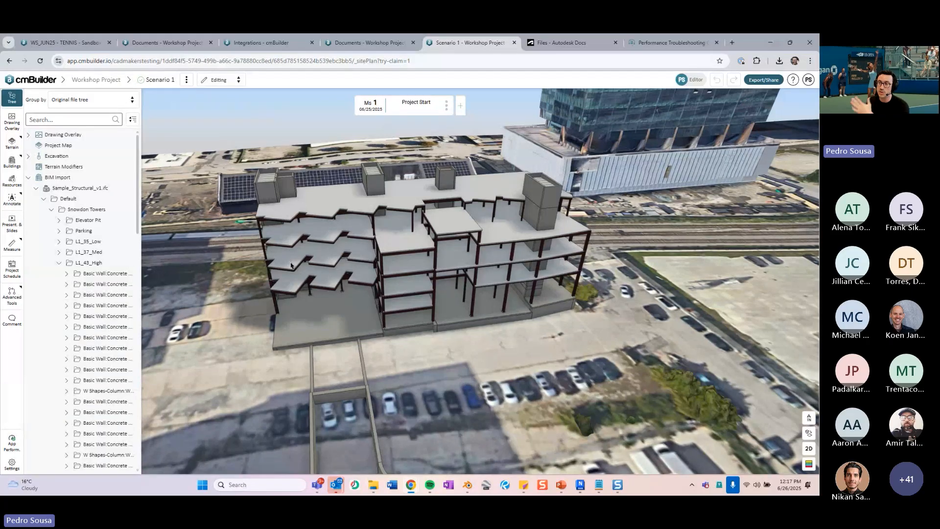
{"action": "left_click", "coordinate": [59, 263]}
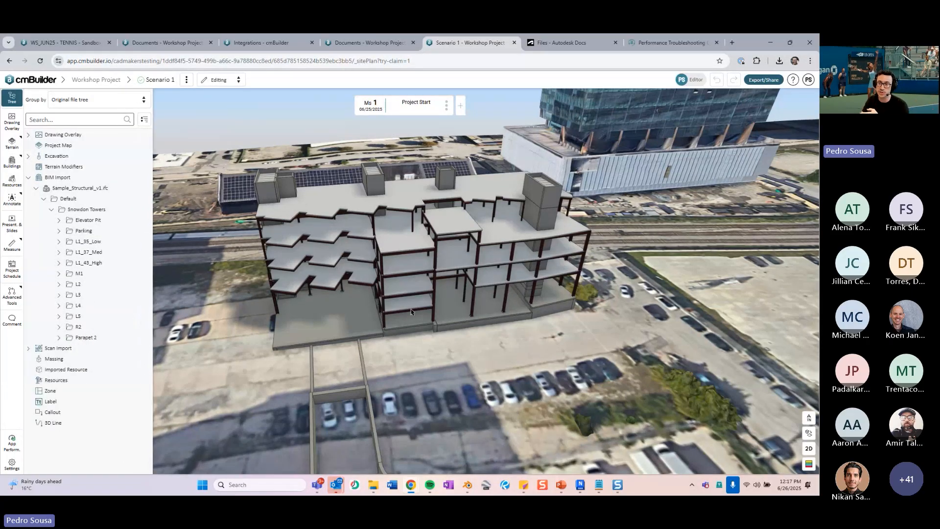
{"action": "left_click", "coordinate": [78, 286]}
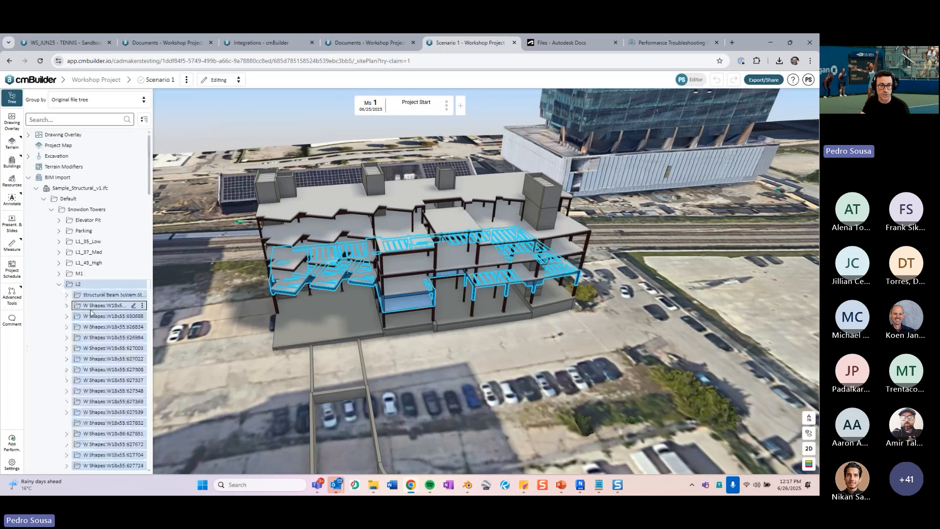
{"action": "left_click", "coordinate": [89, 296]}
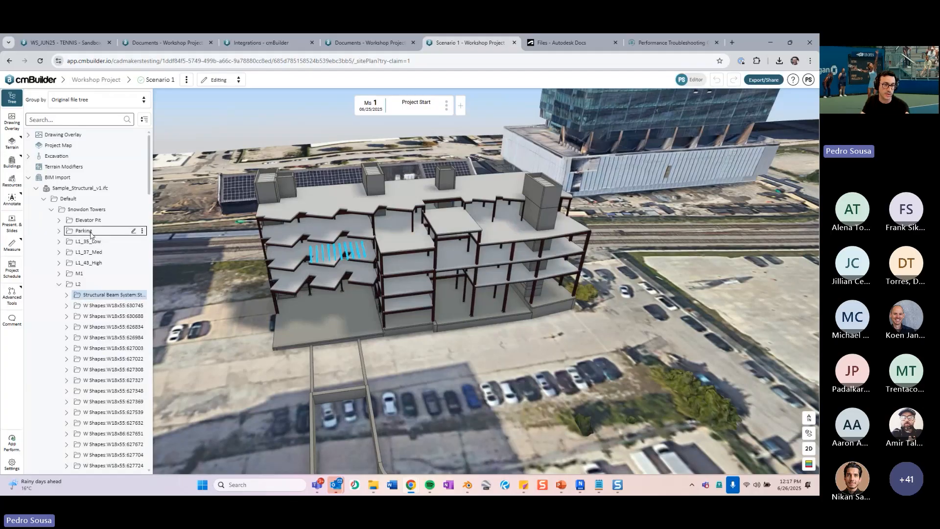
{"action": "left_click", "coordinate": [58, 284]}
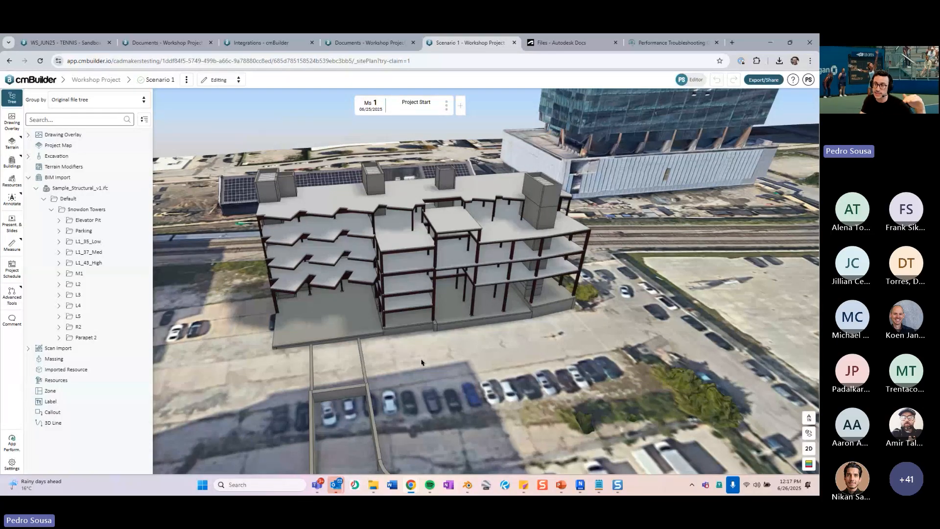
{"action": "left_click_drag", "start_coordinate": [226, 278], "coordinate": [276, 299]}
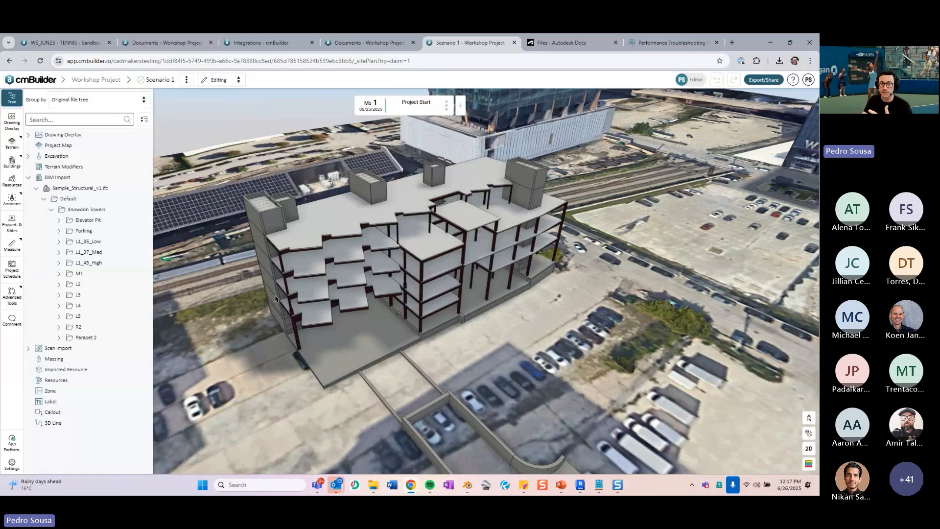
{"action": "left_click_drag", "start_coordinate": [265, 292], "coordinate": [230, 279]}
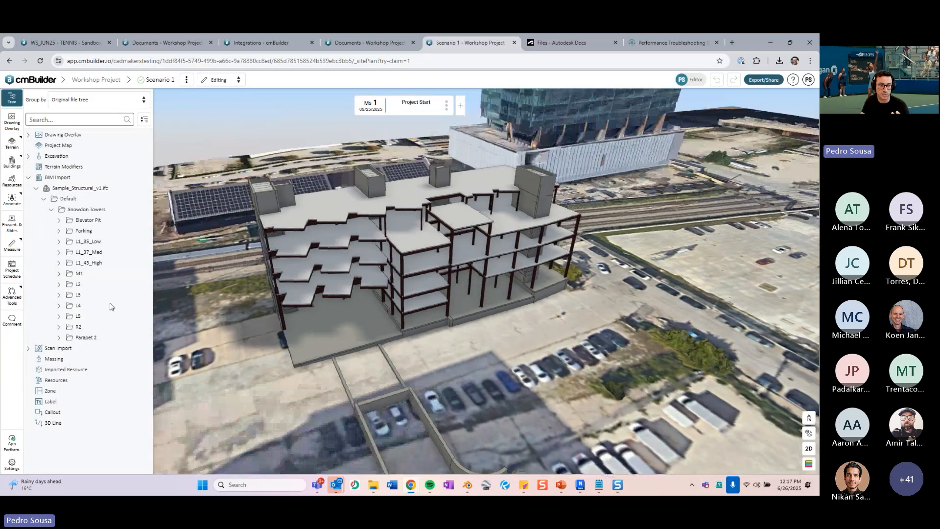
{"action": "left_click_drag", "start_coordinate": [422, 387], "coordinate": [384, 373]}
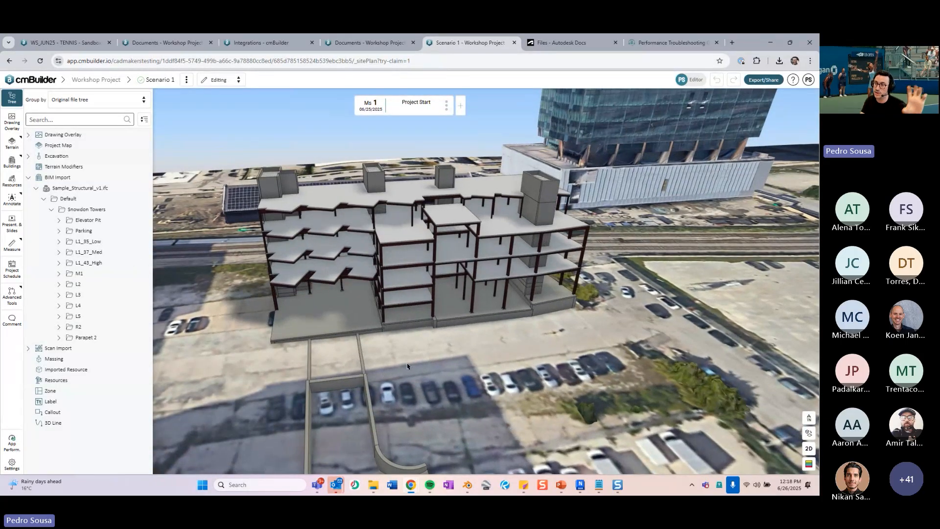
{"action": "left_click_drag", "start_coordinate": [407, 365], "coordinate": [449, 282]}
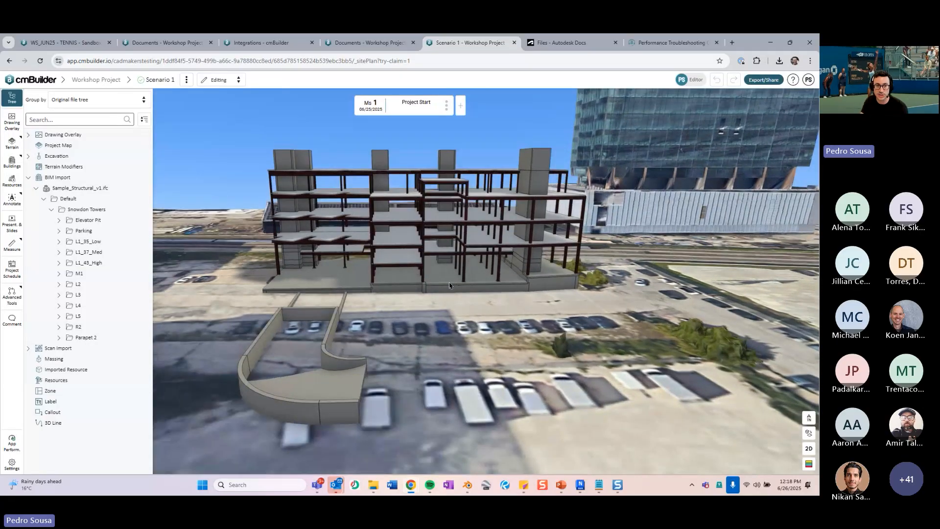
{"action": "left_click", "coordinate": [448, 282]}
{"action": "left_click", "coordinate": [687, 381]}
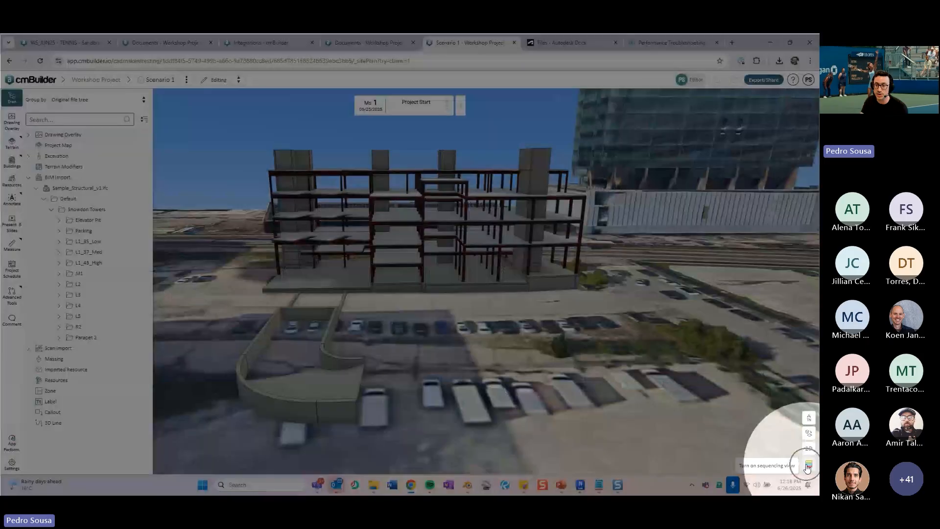
View the building in the sequencing view, hide the elements of the current milestone to isolate those without one, and leave the view.
{"action": "left_click", "coordinate": [808, 466]}
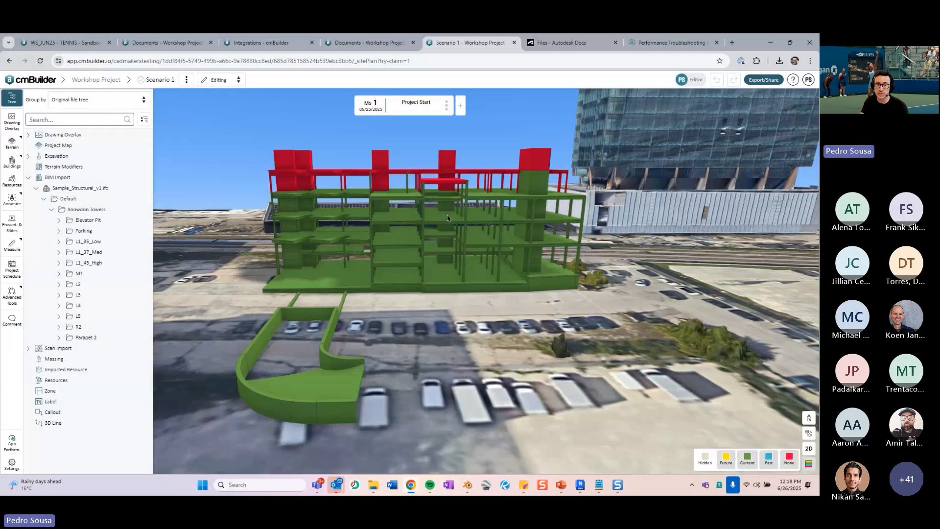
{"action": "left_click_drag", "start_coordinate": [447, 218], "coordinate": [521, 294]}
{"action": "scroll", "coordinate": [514, 289], "scroll_direction": "up", "scroll_amount": 3}
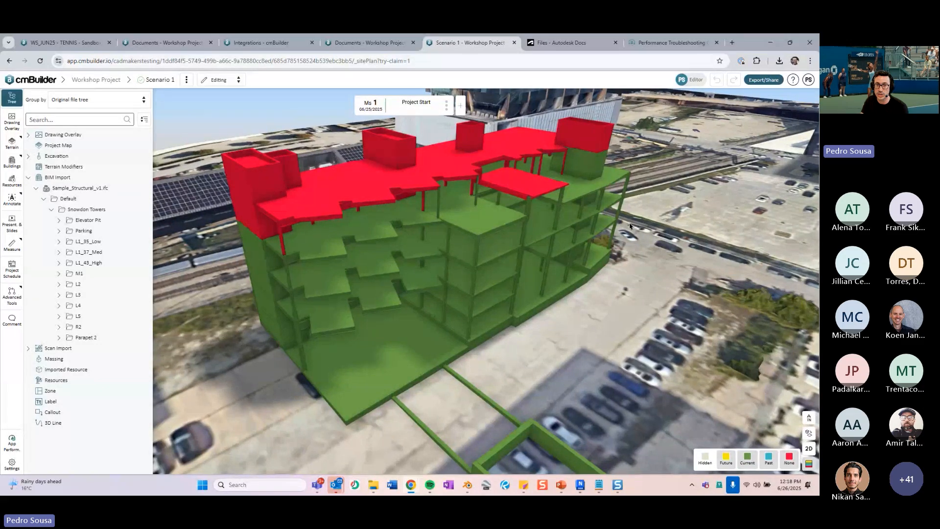
{"action": "middle_click_drag", "start_coordinate": [630, 223], "coordinate": [583, 198]}
{"action": "left_click", "coordinate": [748, 459]}
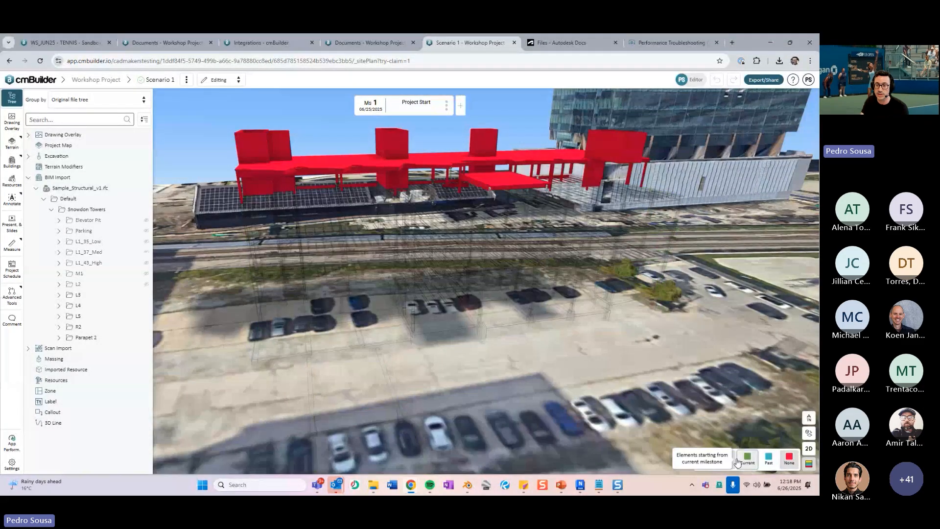
{"action": "middle_click_drag", "start_coordinate": [541, 367], "coordinate": [324, 233]}
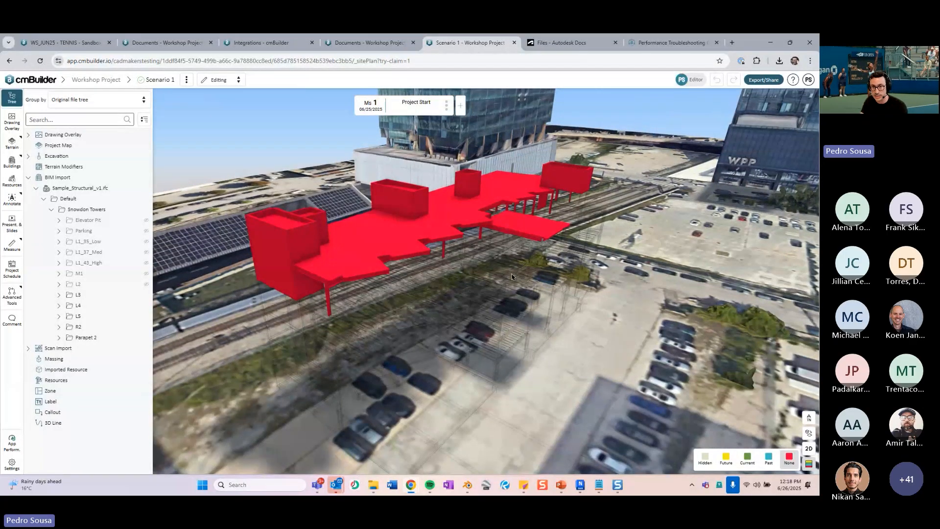
{"action": "left_click", "coordinate": [809, 463]}
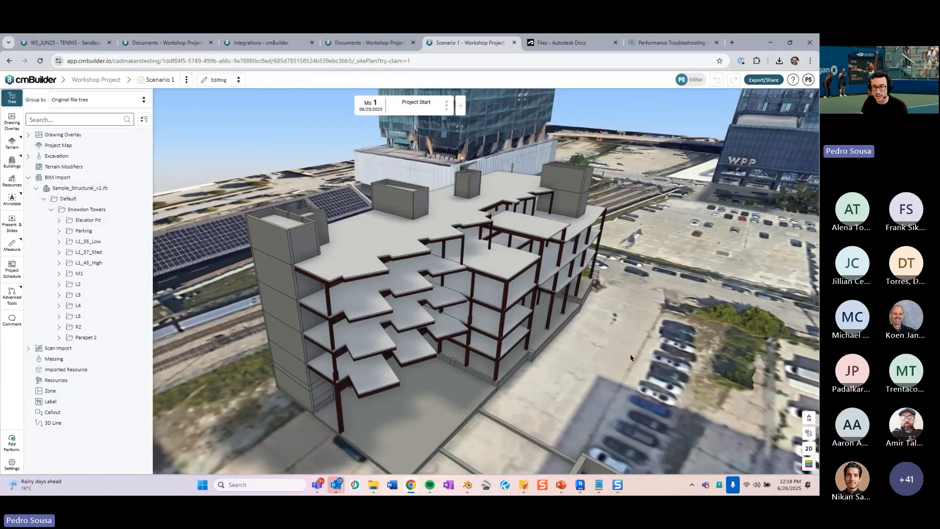
Group the project tree by start milestone.
{"action": "left_click_drag", "start_coordinate": [618, 360], "coordinate": [503, 369]}
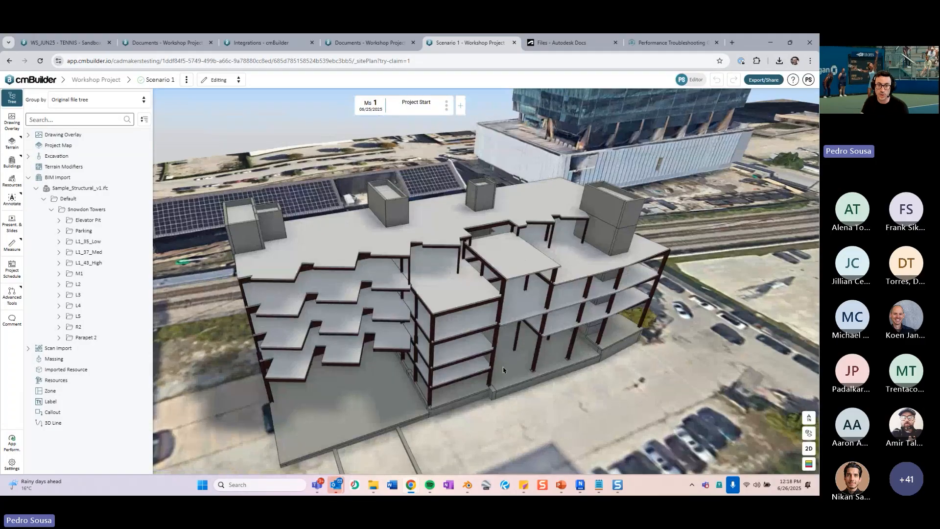
{"action": "left_click_drag", "start_coordinate": [503, 370], "coordinate": [274, 206]}
{"action": "left_click", "coordinate": [38, 101]}
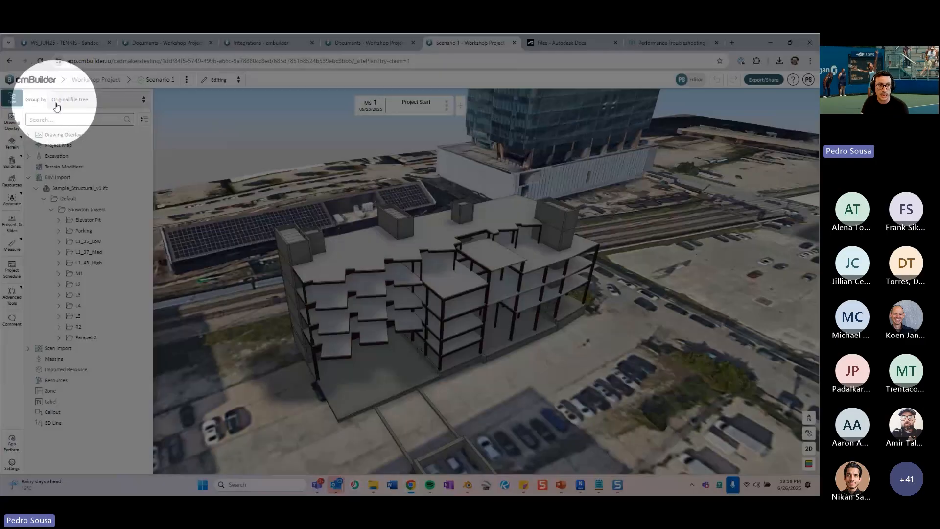
{"action": "left_click", "coordinate": [66, 101]}
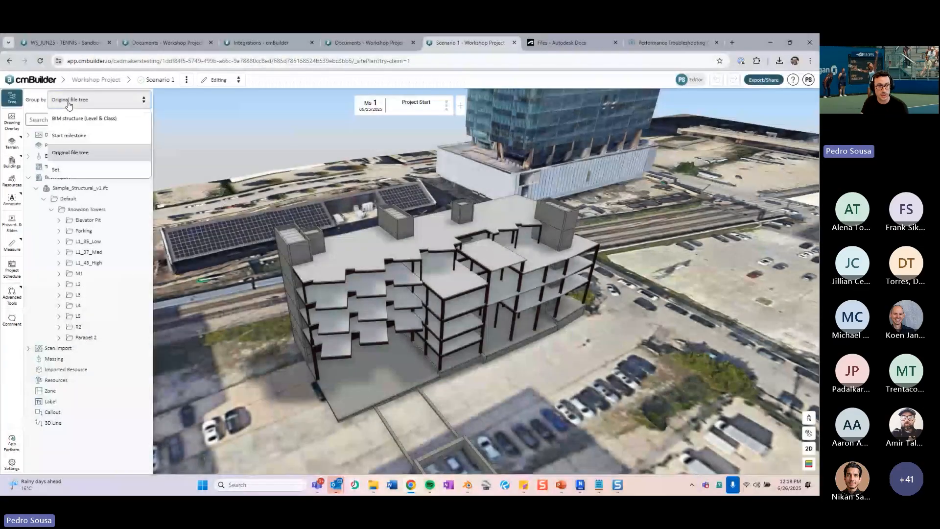
{"action": "left_click", "coordinate": [79, 137]}
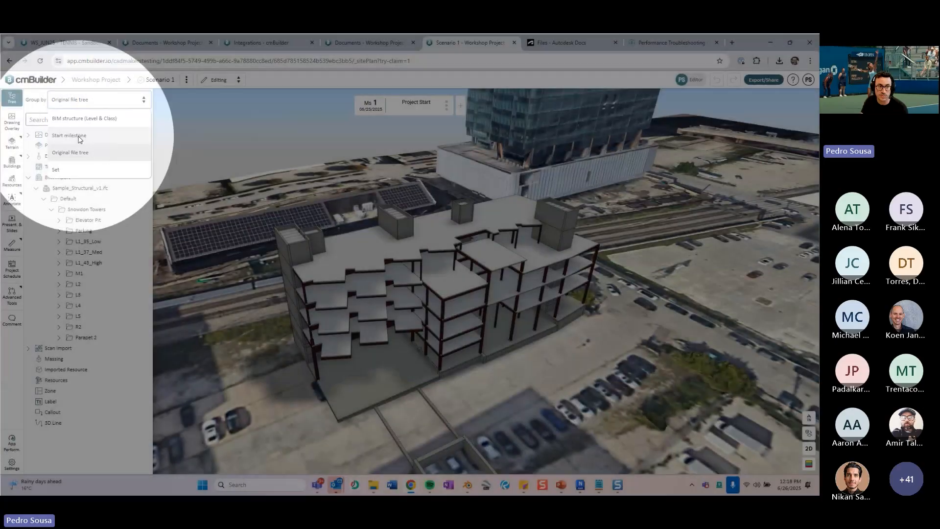
{"action": "left_click", "coordinate": [79, 138]}
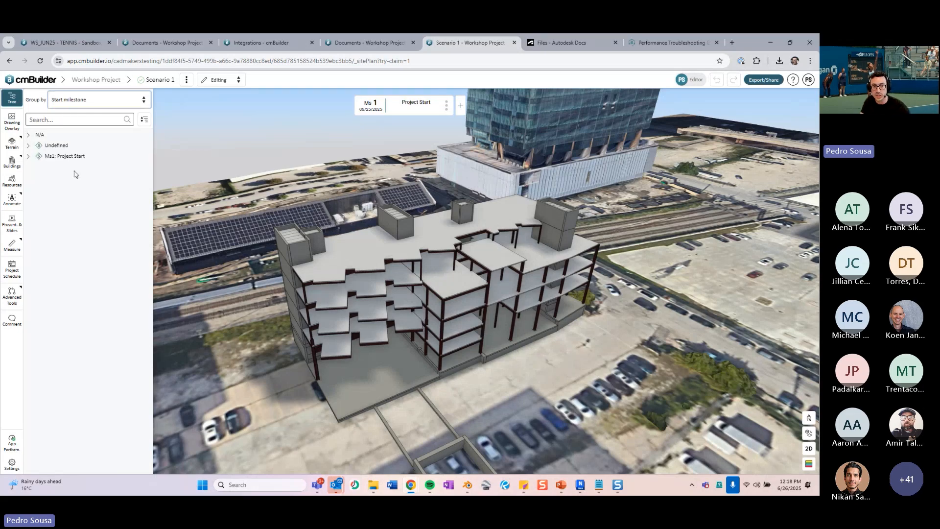
Expand Ms1: Project Start, highlight its elements in the model, and compare them in the sequencing view.
{"action": "left_click", "coordinate": [28, 156]}
{"action": "left_click", "coordinate": [314, 247]}
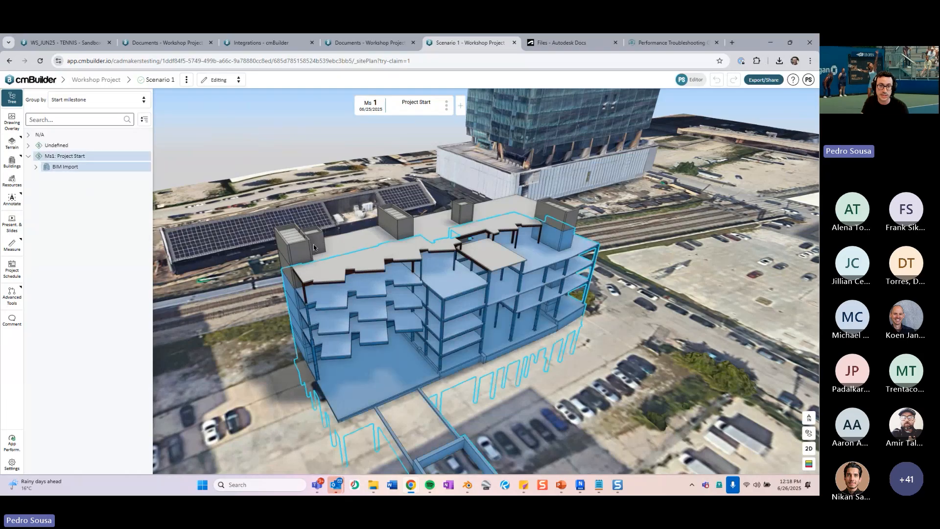
{"action": "double_click", "coordinate": [314, 247]}
{"action": "key", "text": "ctrl"}
{"action": "key", "text": "ctrl"}
{"action": "key", "text": "ctrl"}
{"action": "key", "text": "ctrl"}
{"action": "left_click", "coordinate": [808, 464]}
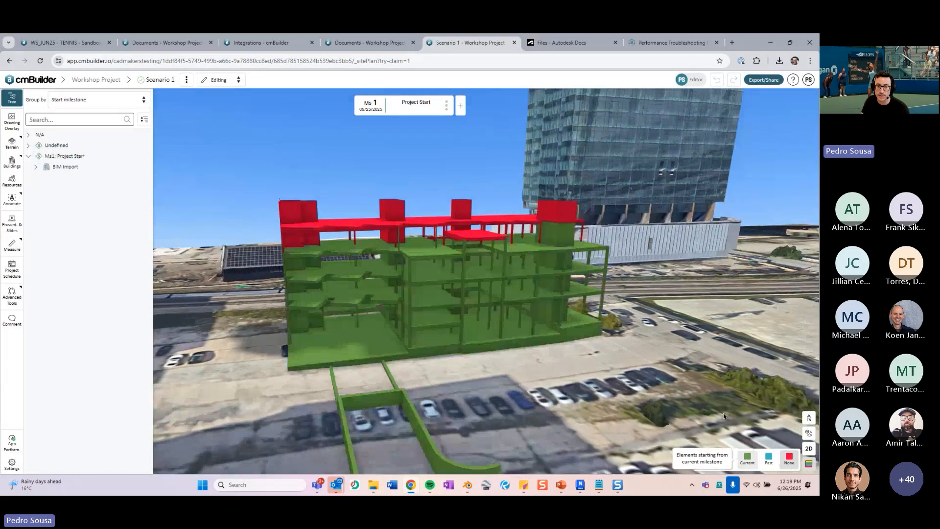
{"action": "left_click", "coordinate": [809, 463]}
Expand the Undefined milestone group down to Sample_Structural_v1.ifc and highlight its elements without a start milestone, then clear the selection.
{"action": "left_click", "coordinate": [49, 146]}
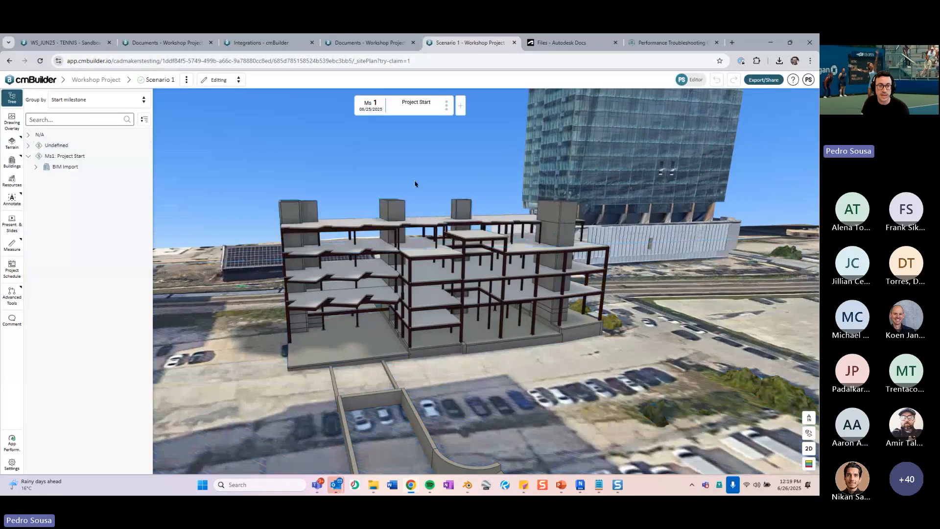
{"action": "scroll", "coordinate": [464, 185], "scroll_direction": "down", "scroll_amount": 3}
{"action": "left_click_drag", "start_coordinate": [465, 184], "coordinate": [460, 220]}
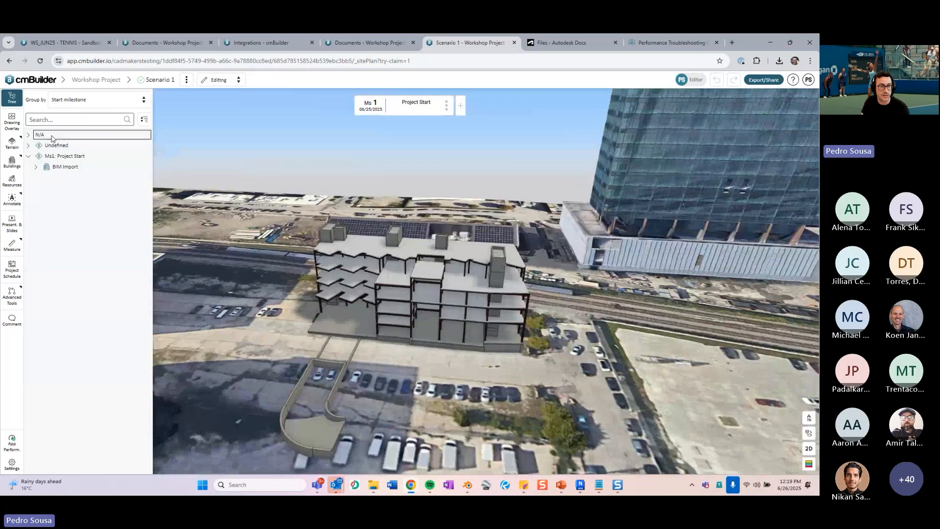
{"action": "left_click", "coordinate": [28, 145]}
{"action": "left_click", "coordinate": [28, 177]}
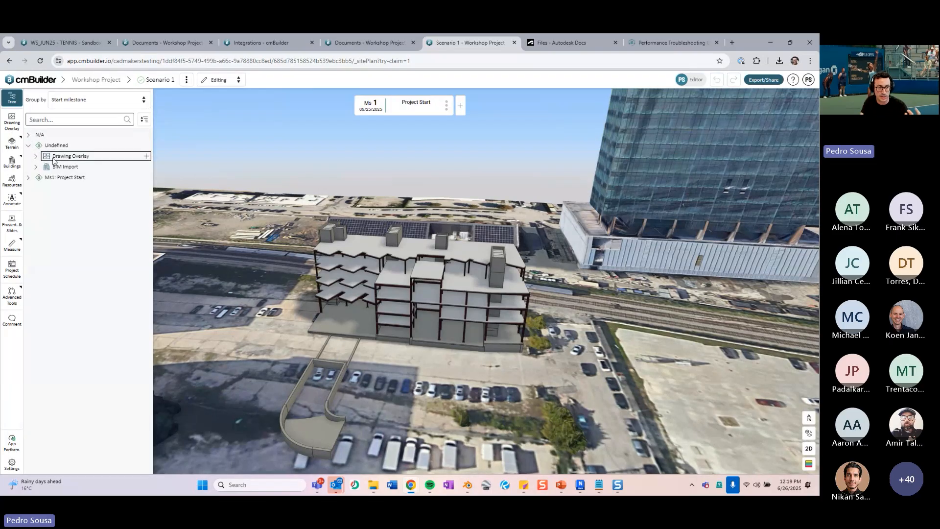
{"action": "left_click", "coordinate": [37, 167]}
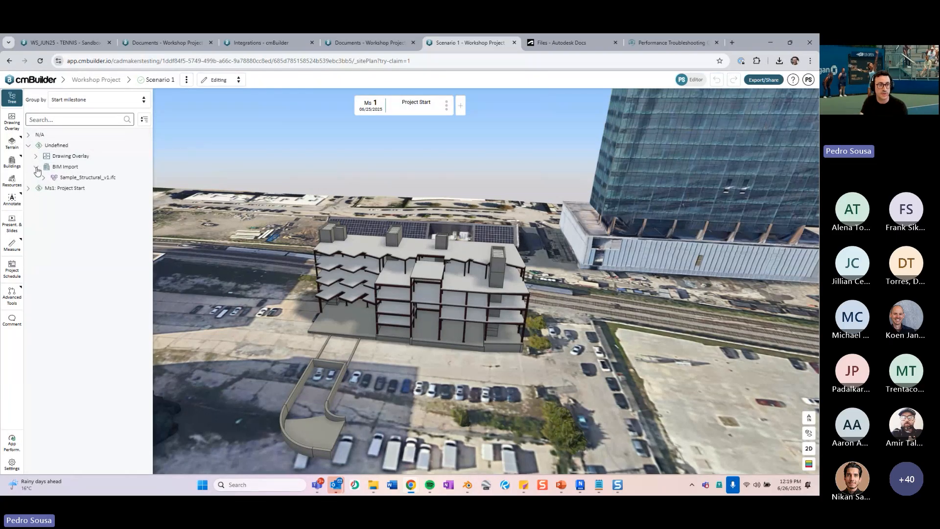
{"action": "left_click", "coordinate": [43, 177]}
{"action": "left_click", "coordinate": [80, 177]}
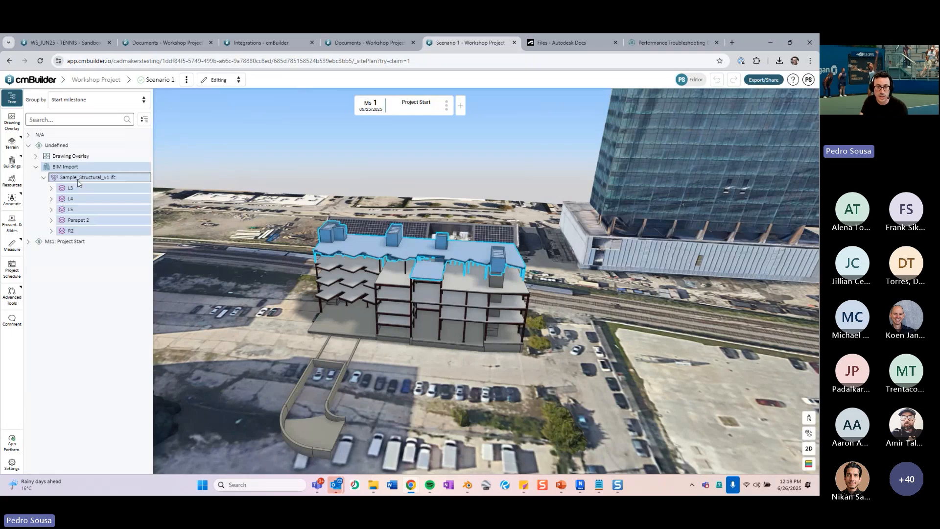
{"action": "middle_click_drag", "start_coordinate": [496, 267], "coordinate": [517, 216]}
{"action": "scroll", "coordinate": [492, 236], "scroll_direction": "up", "scroll_amount": 3}
{"action": "left_click", "coordinate": [466, 180]}
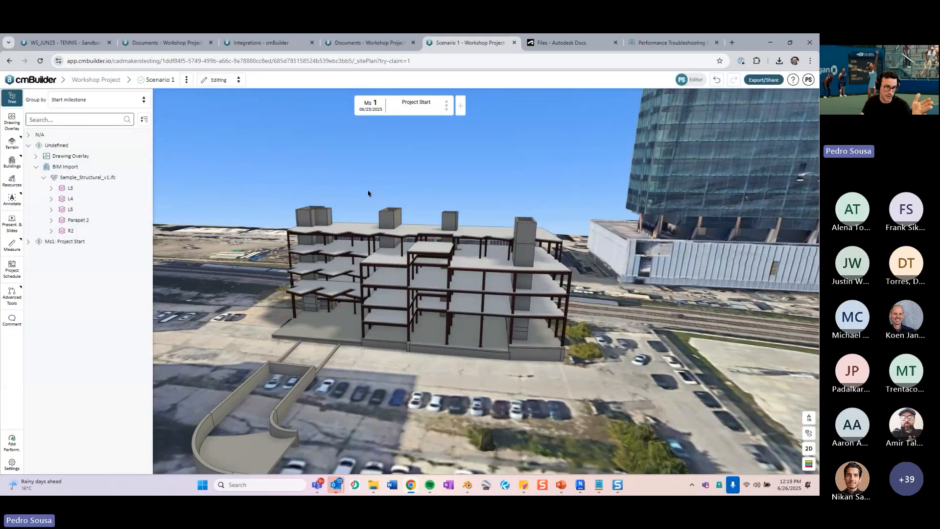
Inspect the building's milestone coloring once more in the sequencing view, then turn the coloring off.
{"action": "left_click", "coordinate": [809, 464]}
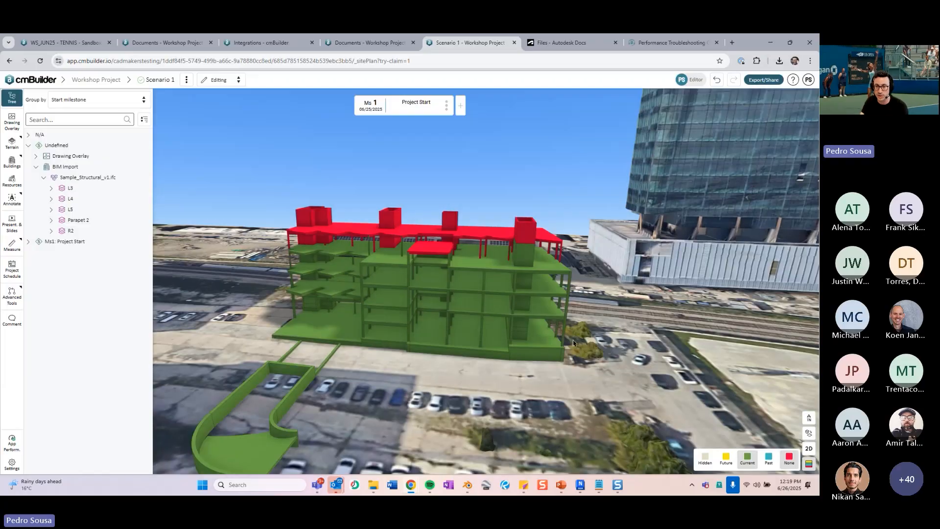
{"action": "middle_click_drag", "start_coordinate": [573, 342], "coordinate": [608, 348]}
{"action": "left_click", "coordinate": [808, 464]}
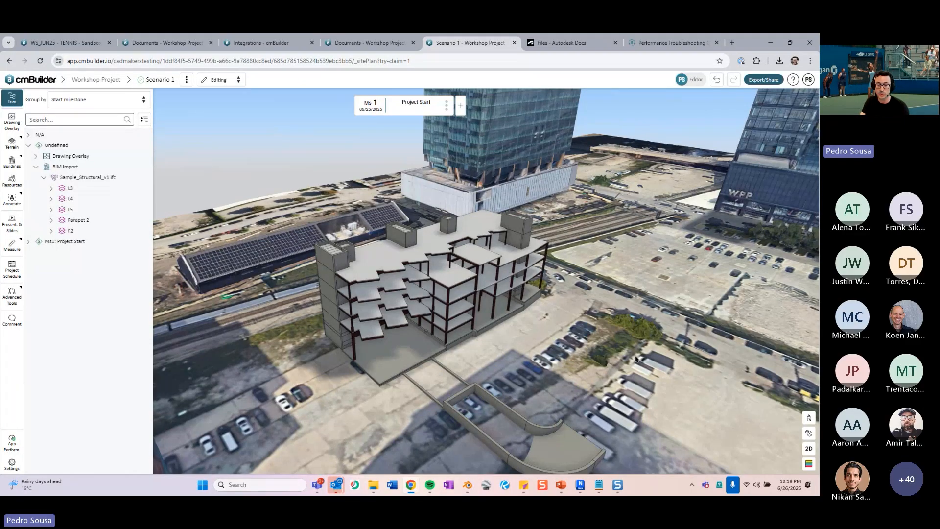
Switch to the PowerPoint deck and show slide 9, the Persistent Hide level of the Visibility Hierarchy, highlighting its description.
{"action": "left_click", "coordinate": [562, 485]}
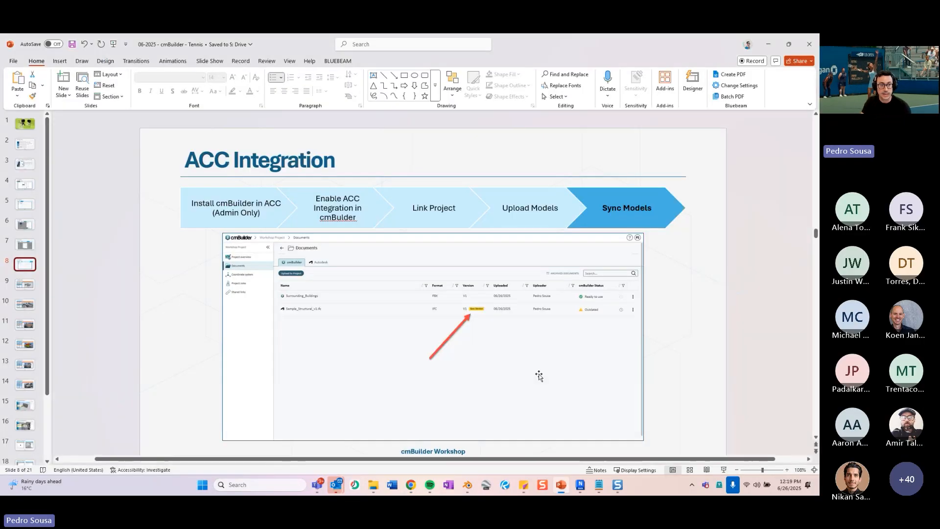
{"action": "left_click", "coordinate": [32, 288]}
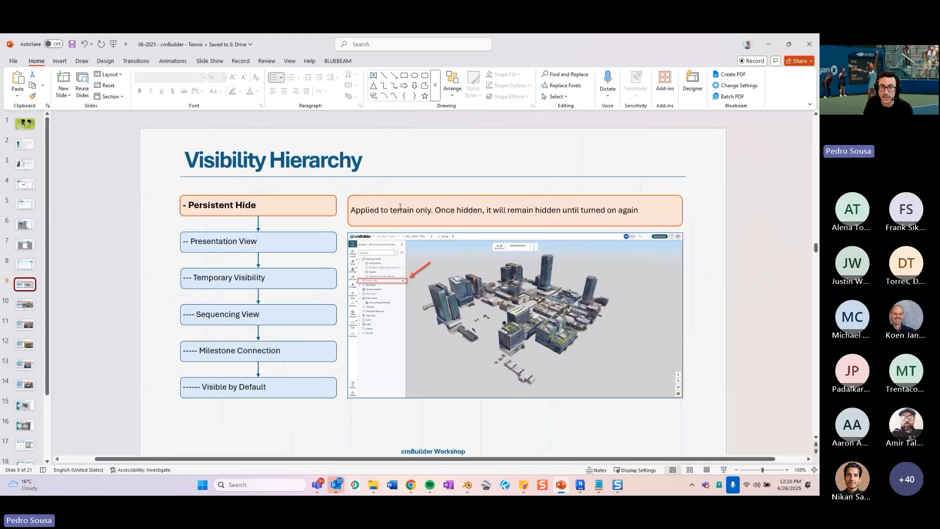
{"action": "left_click_drag", "start_coordinate": [435, 211], "coordinate": [536, 212]}
{"action": "left_click", "coordinate": [638, 166]}
{"action": "left_click", "coordinate": [730, 278]}
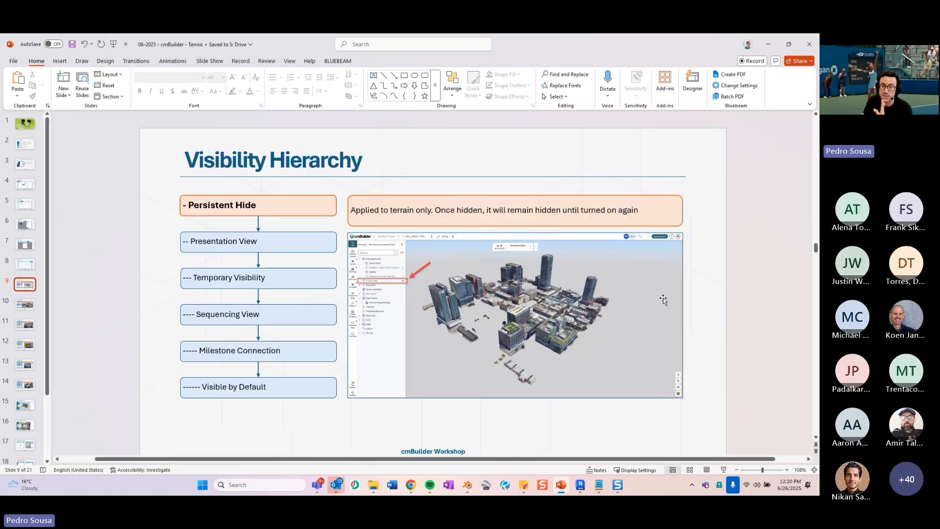
Return to Scenario 1 in the cmBuilder browser window and group the project tree by BIM structure (Level & Class).
{"action": "left_click", "coordinate": [410, 485]}
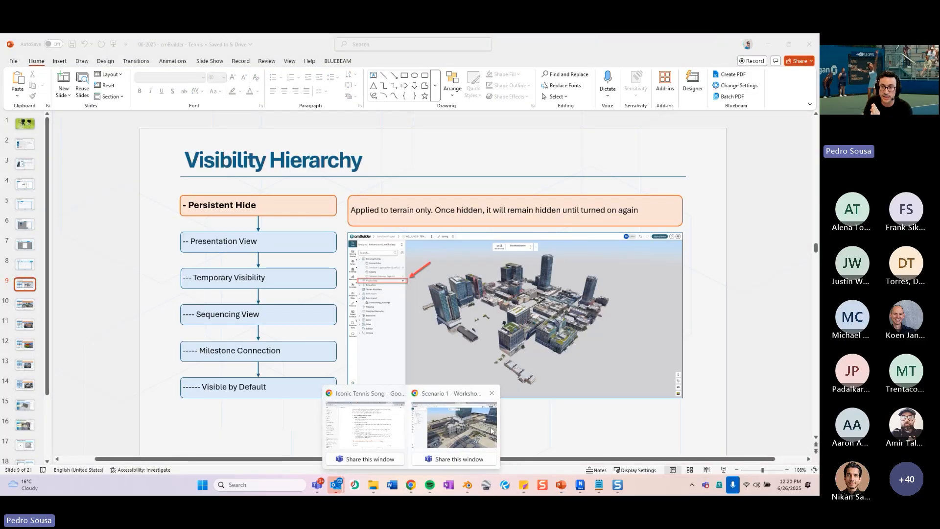
{"action": "left_click", "coordinate": [454, 425]}
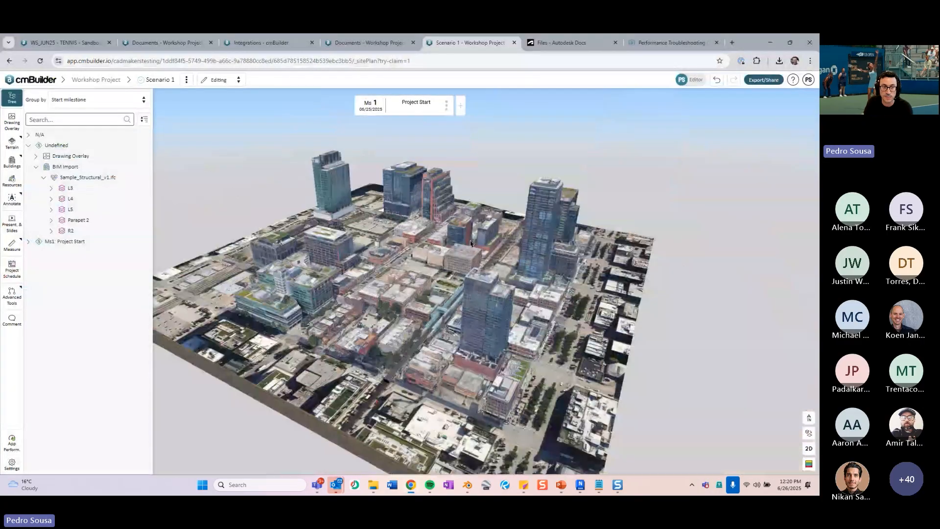
{"action": "left_click", "coordinate": [90, 100]}
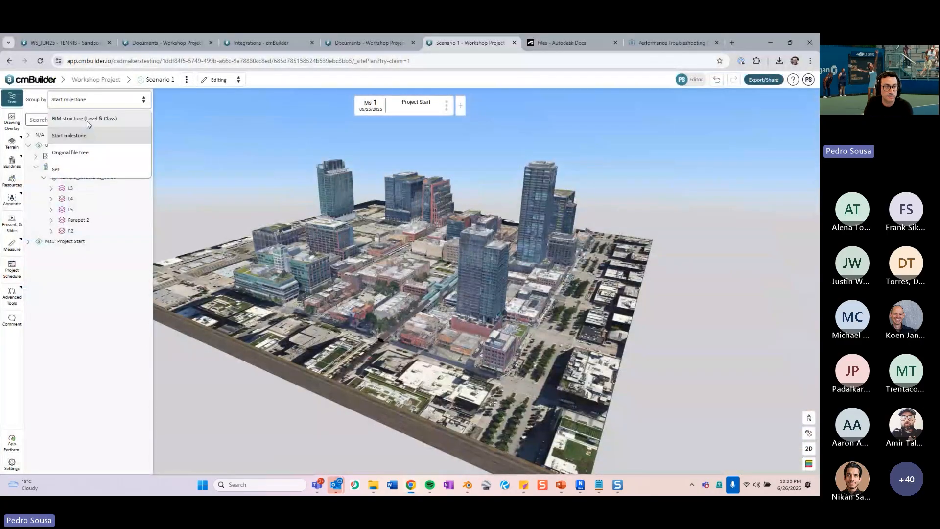
{"action": "left_click", "coordinate": [87, 119]}
Hide the Project Map, reload the project page to test the persistent hide, and show the map again.
{"action": "left_click", "coordinate": [146, 145]}
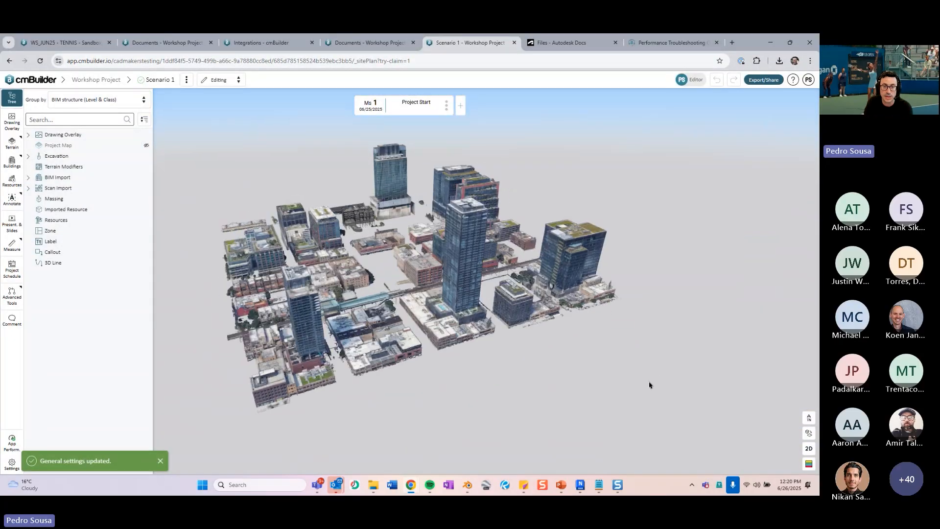
{"action": "left_click_drag", "start_coordinate": [649, 385], "coordinate": [321, 170]}
{"action": "left_click_drag", "start_coordinate": [491, 382], "coordinate": [376, 314]}
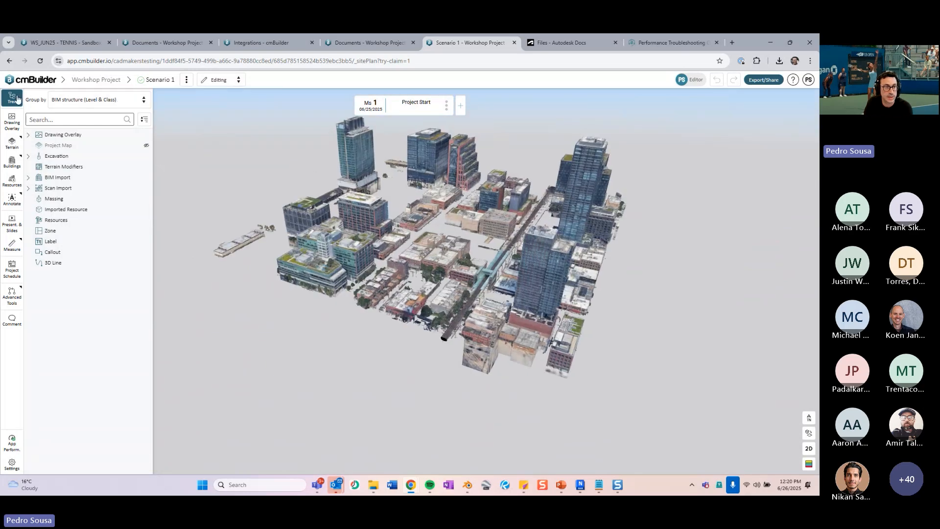
{"action": "left_click", "coordinate": [40, 61]}
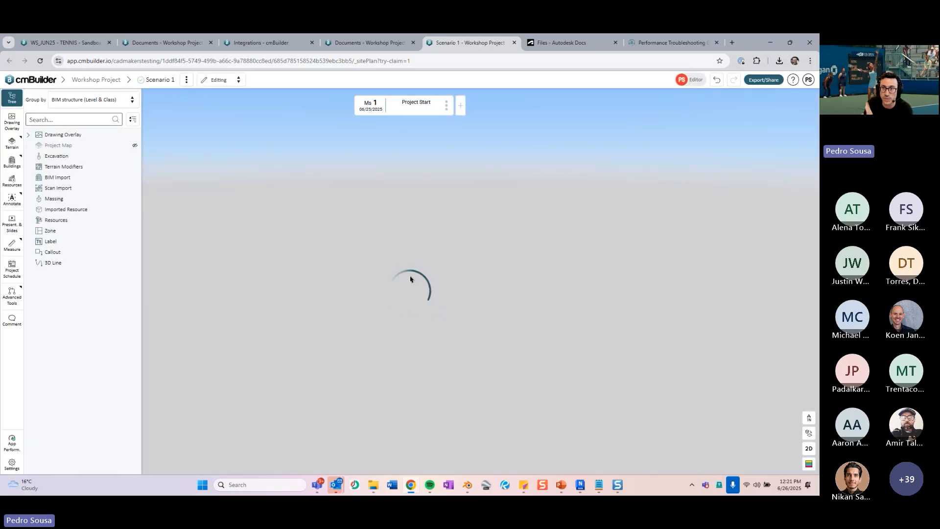
{"action": "left_click", "coordinate": [135, 146]}
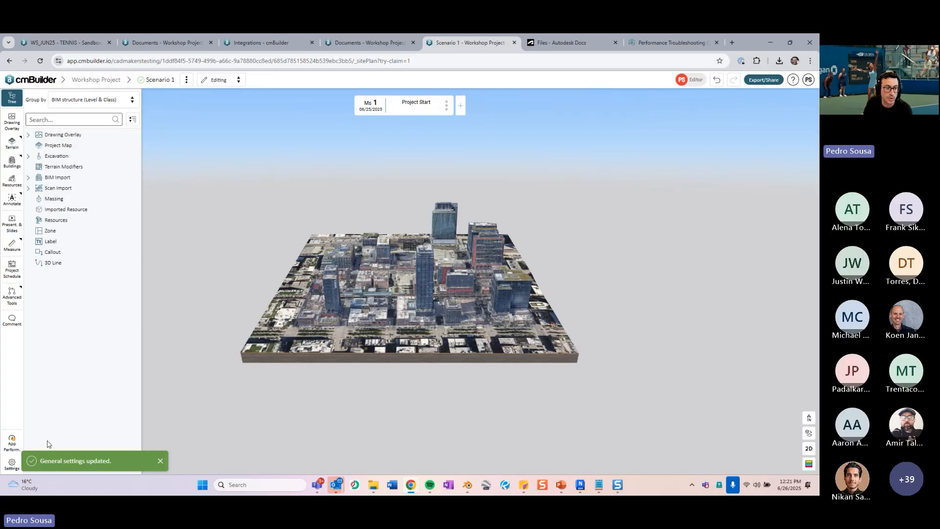
{"action": "left_click", "coordinate": [12, 466]}
{"action": "left_click", "coordinate": [43, 280]}
{"action": "left_click", "coordinate": [43, 280]}
{"action": "left_click", "coordinate": [44, 280]}
{"action": "left_click", "coordinate": [43, 280]}
{"action": "left_click", "coordinate": [33, 99]}
{"action": "left_click_drag", "start_coordinate": [241, 222], "coordinate": [333, 255]}
{"action": "right_click_drag", "start_coordinate": [365, 260], "coordinate": [375, 292]}
{"action": "scroll", "coordinate": [375, 293], "scroll_direction": "up", "scroll_amount": 3}
{"action": "left_click_drag", "start_coordinate": [375, 293], "coordinate": [443, 293]}
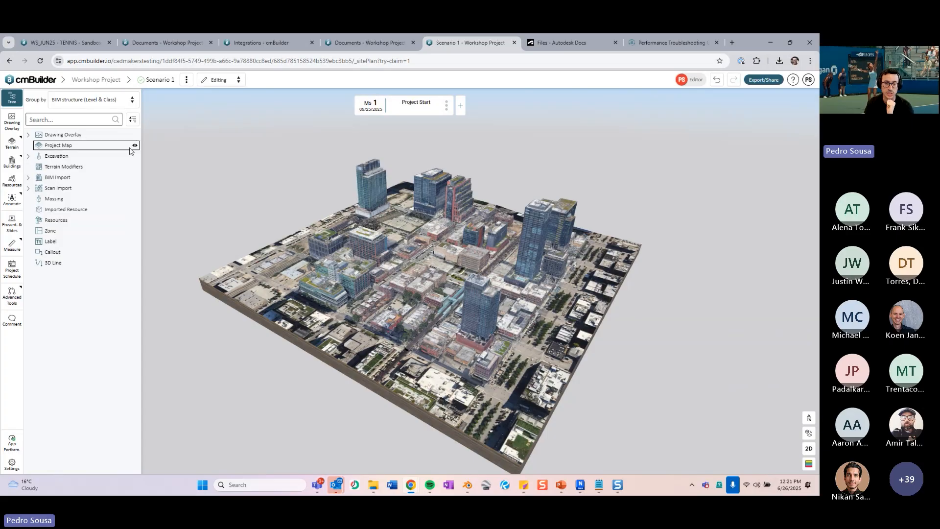
Show slide 10 on Presentation View in the PowerPoint deck, and return to Scenario 1 in cmBuilder.
{"action": "left_click", "coordinate": [561, 484]}
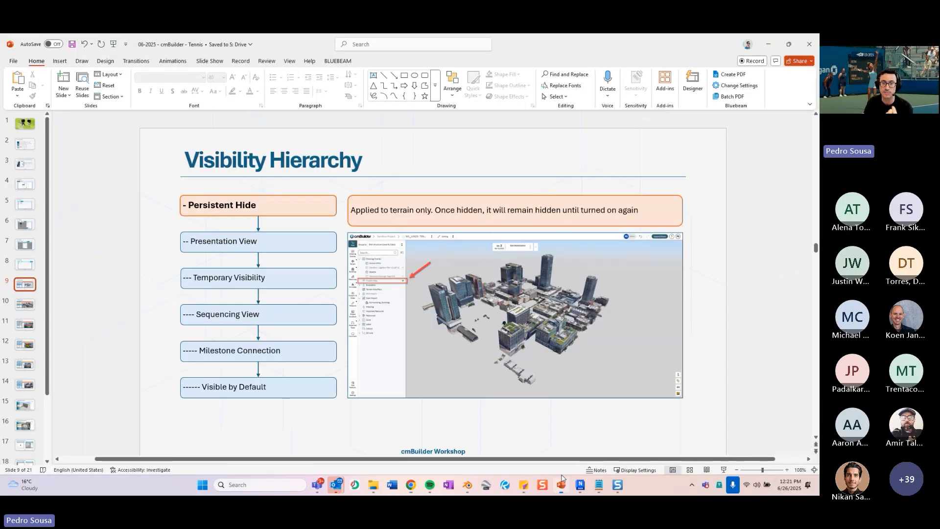
{"action": "left_click", "coordinate": [29, 306]}
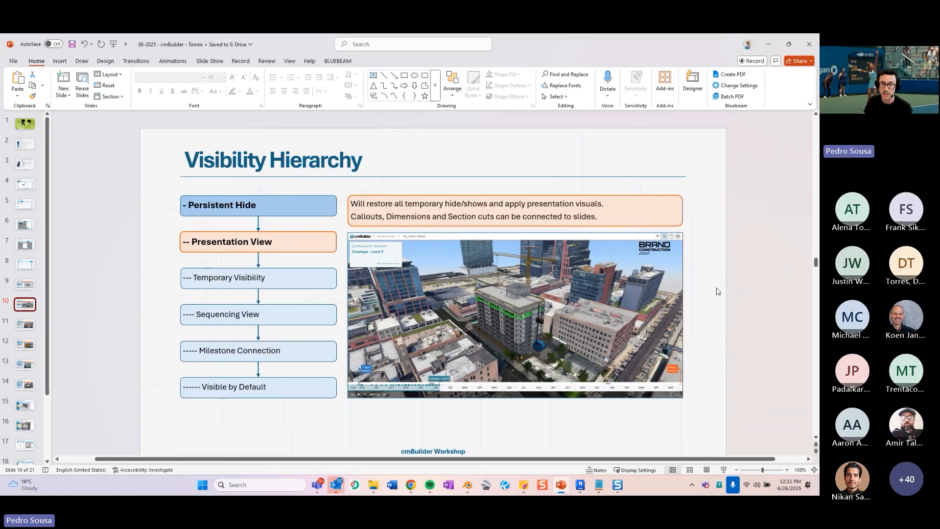
{"action": "mouse_move", "coordinate": [411, 486]}
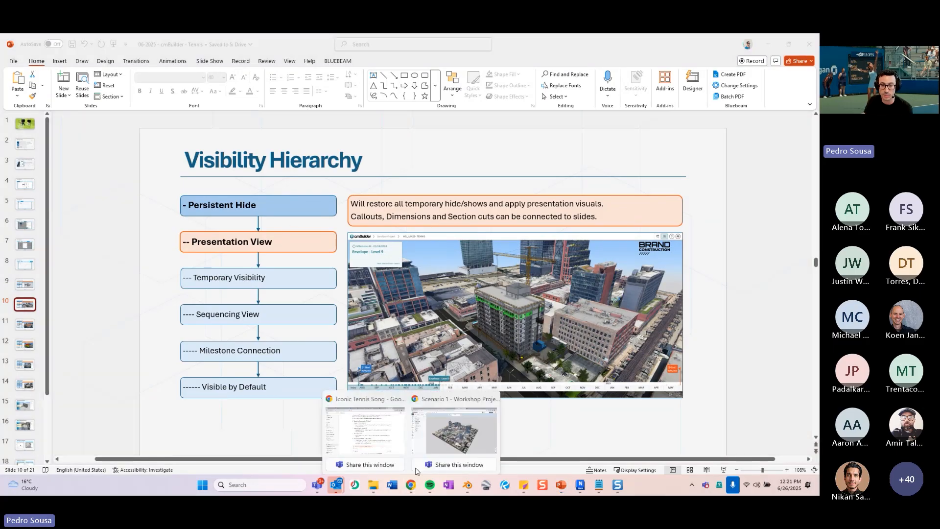
{"action": "left_click", "coordinate": [455, 428]}
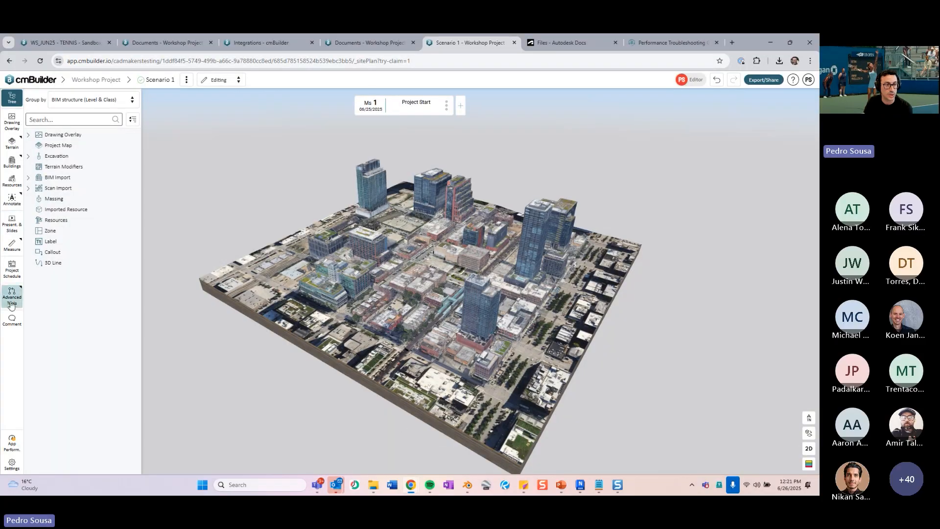
Open Default Slide 1 of the Project Start milestone, review its presentation options, and switch back to the PowerPoint deck.
{"action": "left_click", "coordinate": [12, 224]}
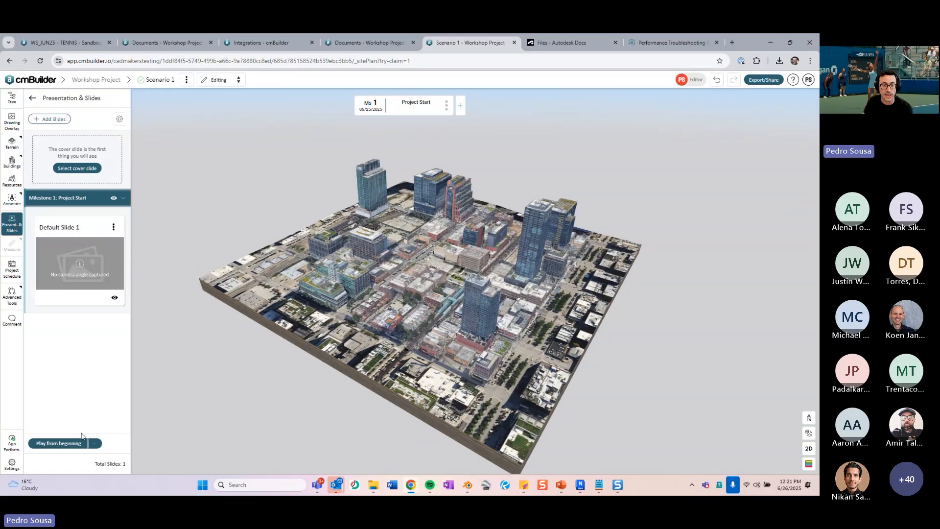
{"action": "left_click_drag", "start_coordinate": [419, 258], "coordinate": [402, 201]}
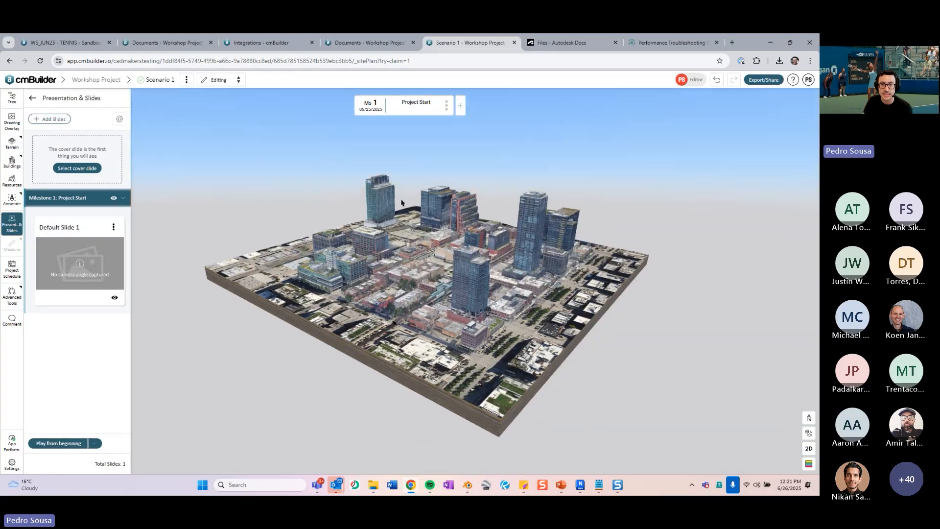
{"action": "left_click_drag", "start_coordinate": [419, 250], "coordinate": [435, 272]}
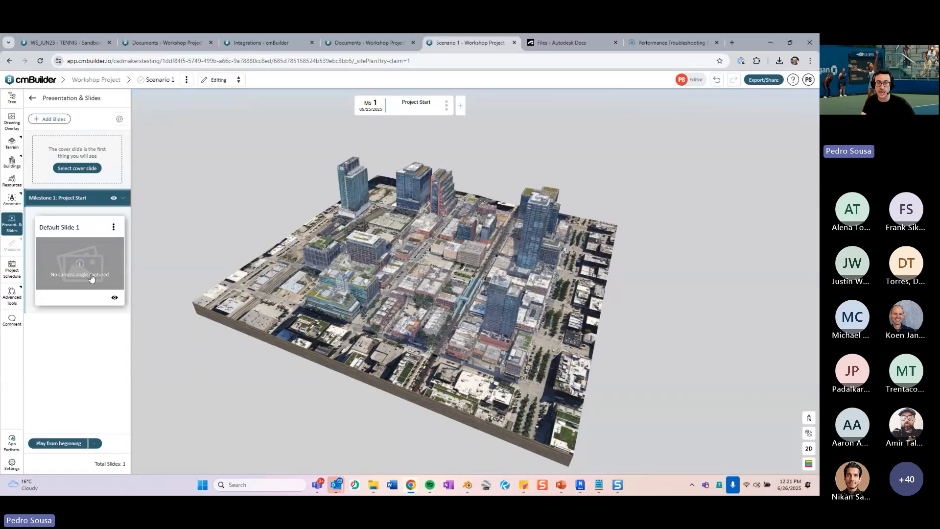
{"action": "left_click", "coordinate": [79, 260]}
{"action": "scroll", "coordinate": [416, 212], "scroll_direction": "up", "scroll_amount": 5}
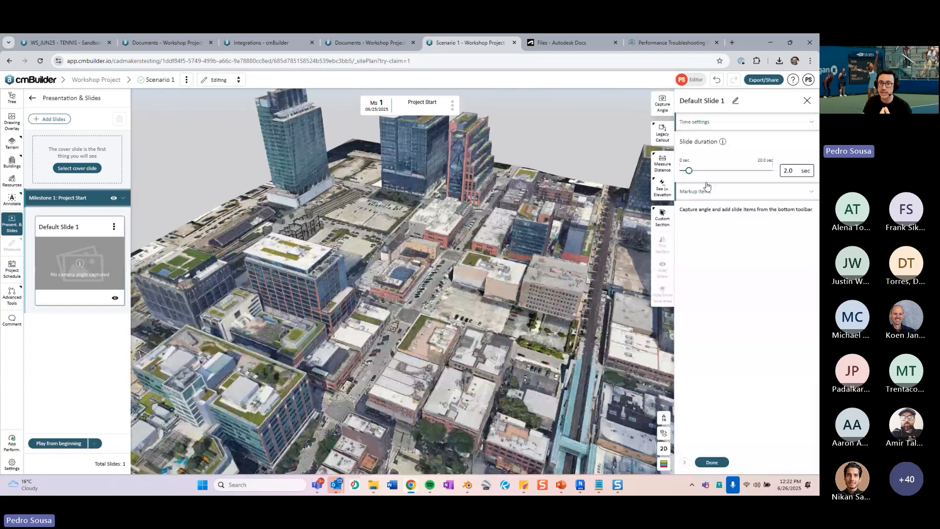
{"action": "mouse_move", "coordinate": [661, 172]}
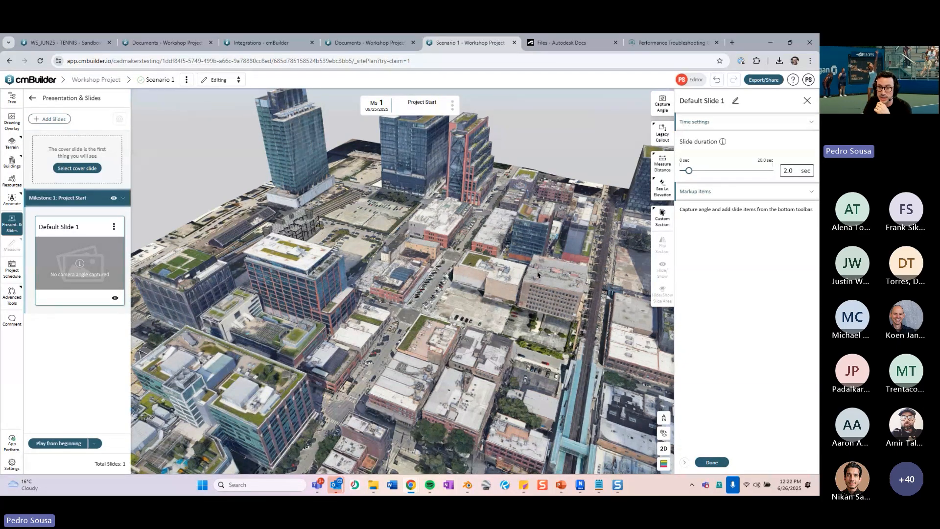
{"action": "left_click_drag", "start_coordinate": [572, 328], "coordinate": [464, 253]}
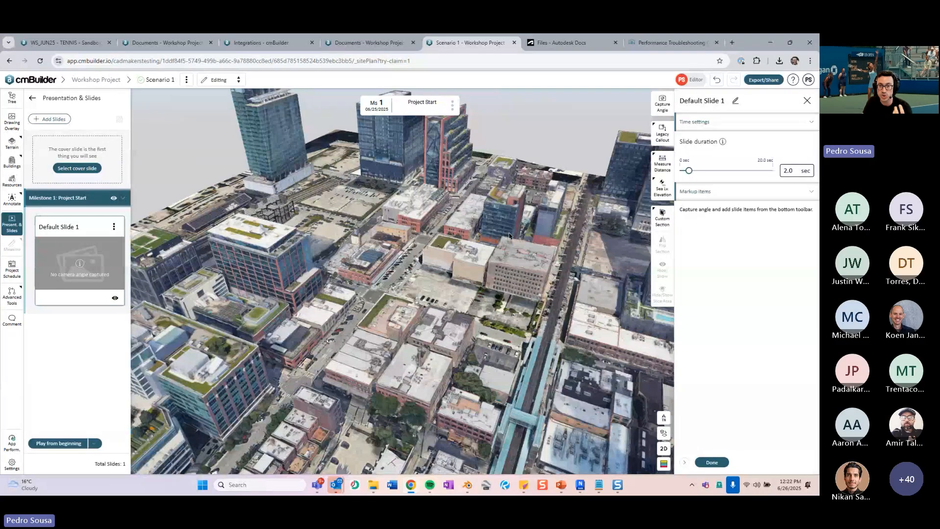
{"action": "left_click", "coordinate": [561, 485]}
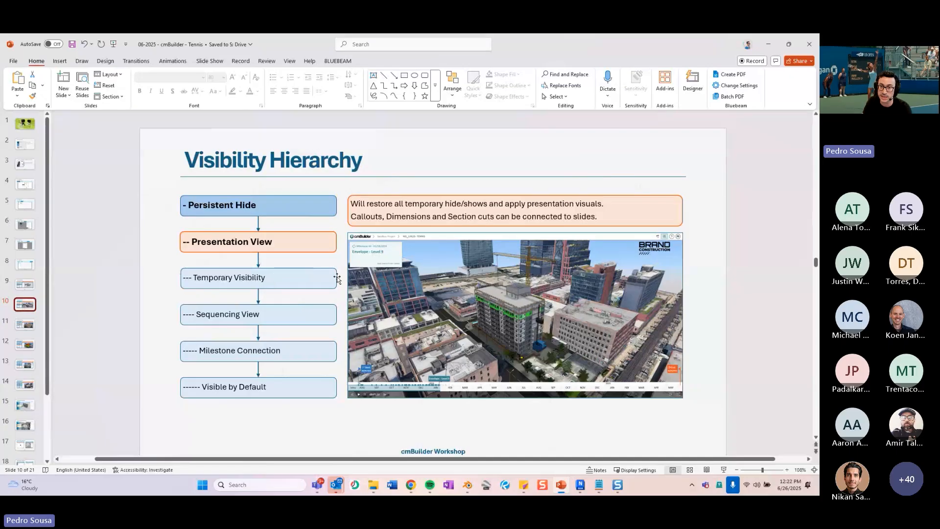
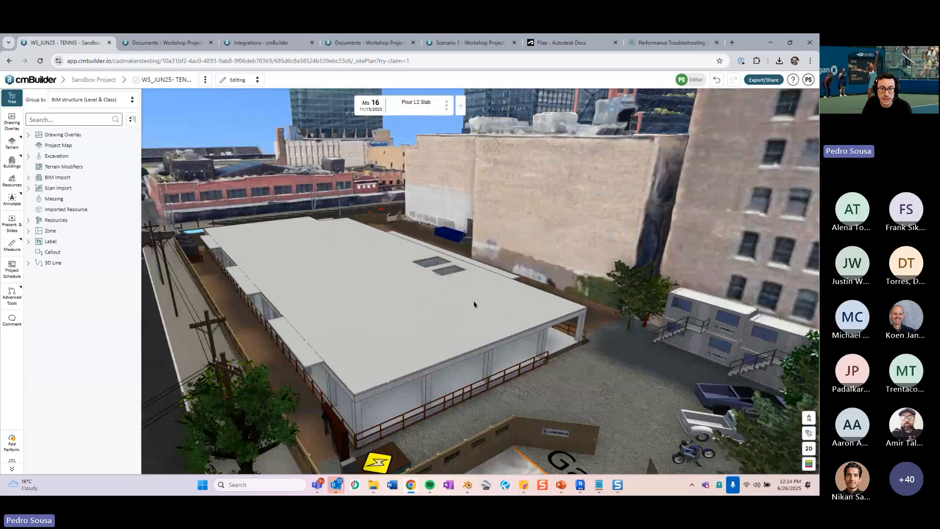
Select the large L2 floor slab to locate it in the tree, and zoom to the whole Struct-TheRoxy model.
{"action": "left_click", "coordinate": [361, 305]}
{"action": "right_click", "coordinate": [361, 305]}
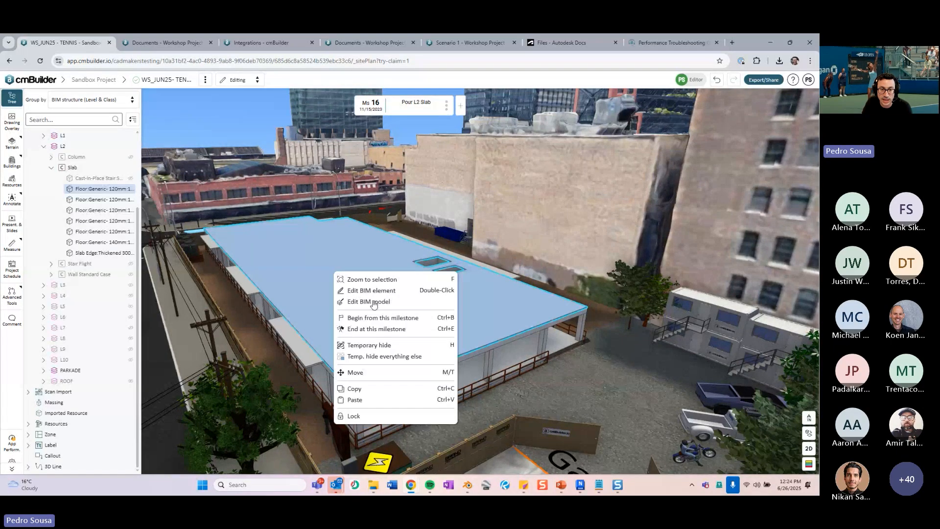
{"action": "left_click", "coordinate": [96, 168]}
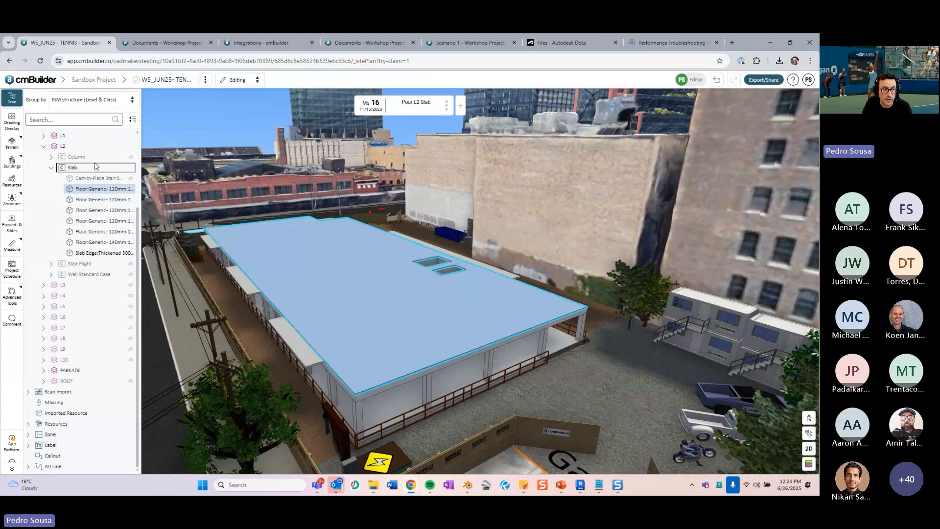
{"action": "left_click", "coordinate": [73, 146]}
{"action": "double_click", "coordinate": [69, 198]}
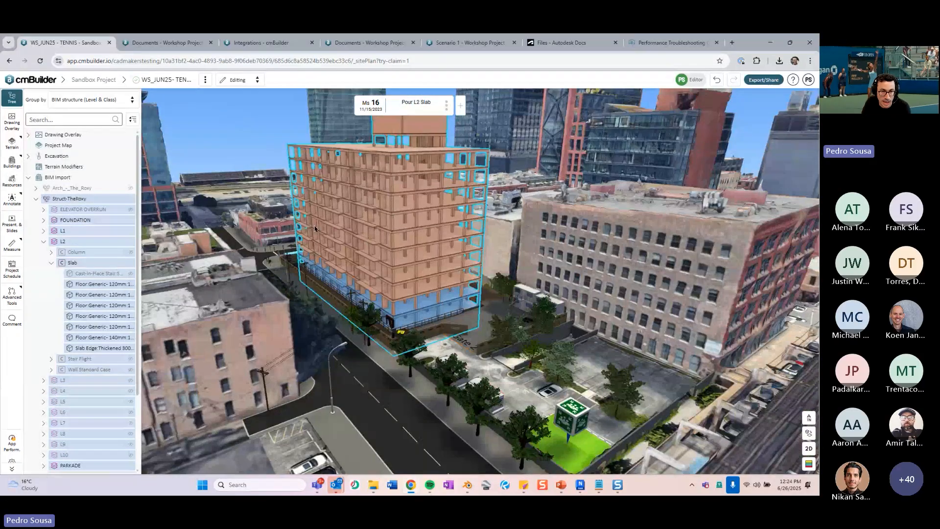
Temporarily hide the large L2 floor slab of the Struct-TheRoxy model.
{"action": "scroll", "coordinate": [315, 229], "scroll_direction": "up", "scroll_amount": 4}
{"action": "left_click", "coordinate": [219, 122]}
{"action": "right_click", "coordinate": [437, 309]}
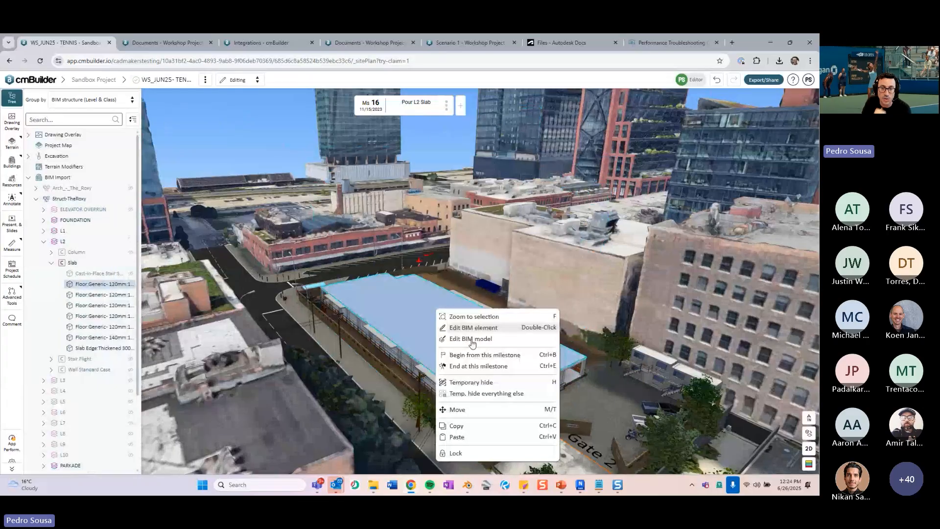
{"action": "left_click", "coordinate": [472, 382]}
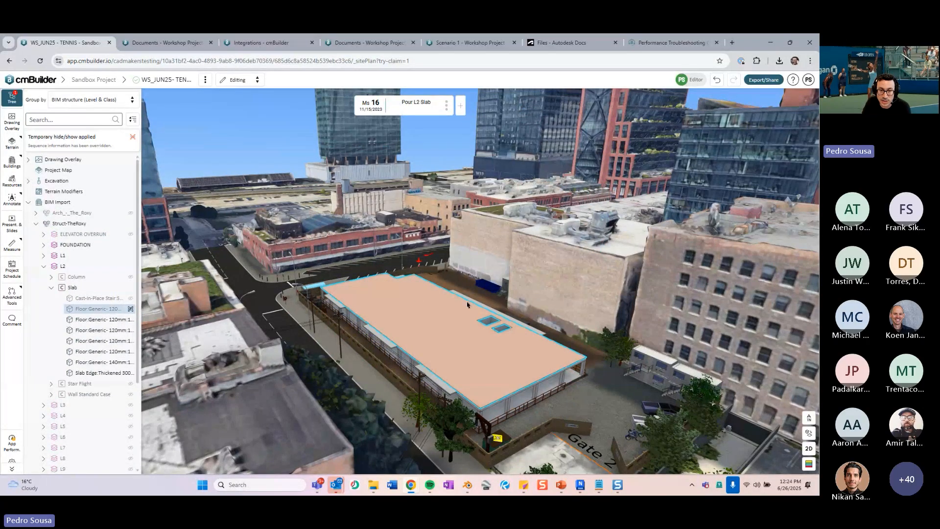
Open the hidden L2 slab's BIM element properties, check its milestone timeline, and close them.
{"action": "scroll", "coordinate": [434, 346], "scroll_direction": "up", "scroll_amount": 3}
{"action": "right_click", "coordinate": [407, 310]}
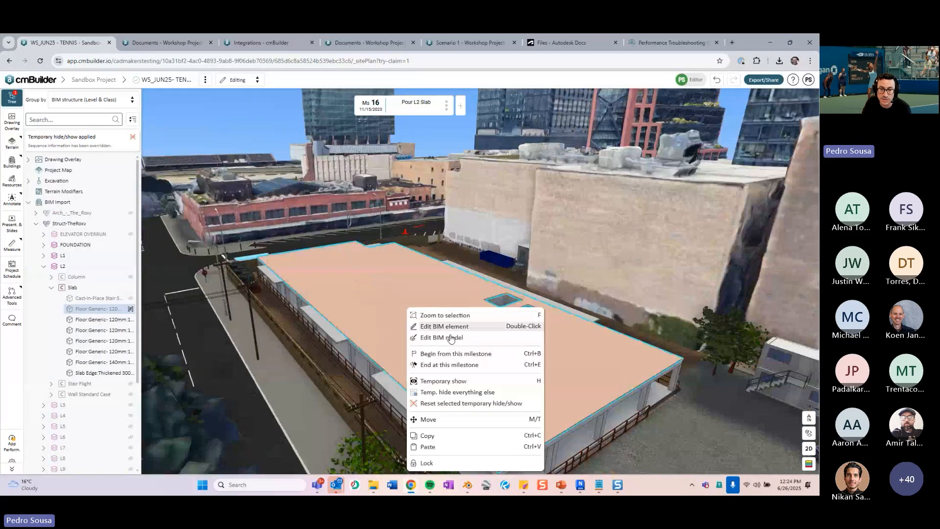
{"action": "left_click", "coordinate": [444, 326]}
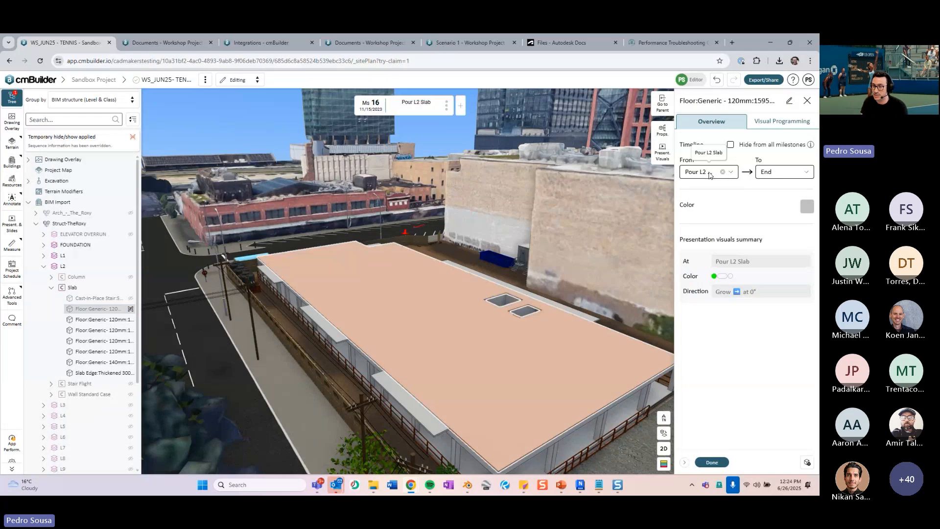
{"action": "left_click", "coordinate": [712, 463]}
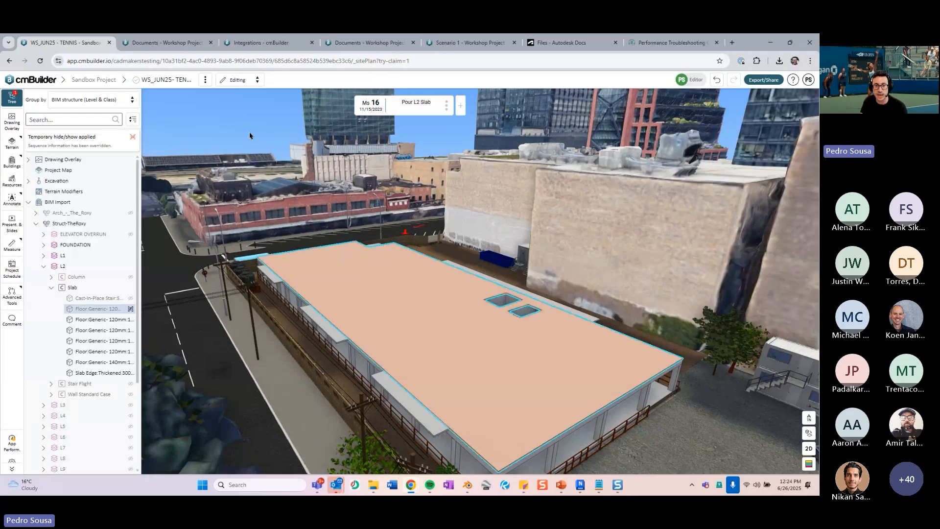
Advance to milestone 17, Pour L2 Columns, and return to milestone 16, Pour L2 Slab, to check the hidden slab's visibility.
{"action": "mouse_move", "coordinate": [348, 106]}
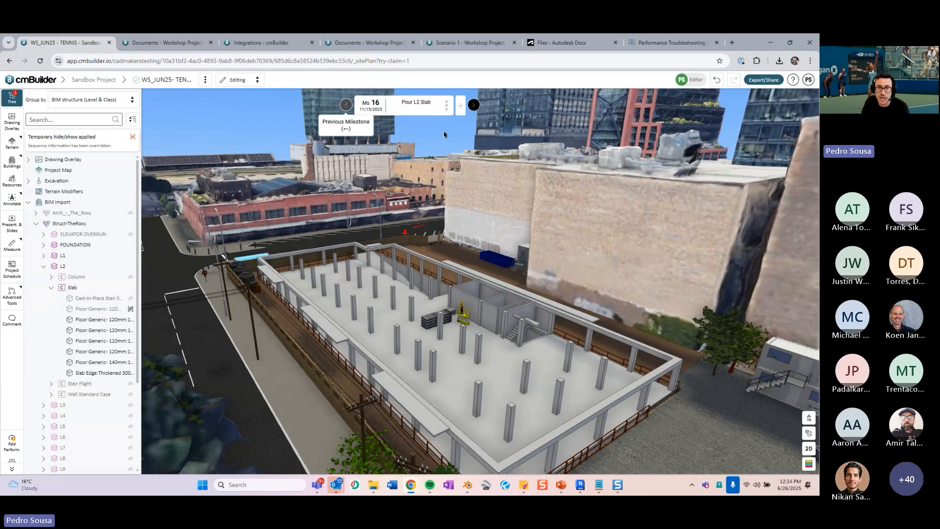
{"action": "left_click", "coordinate": [474, 106]}
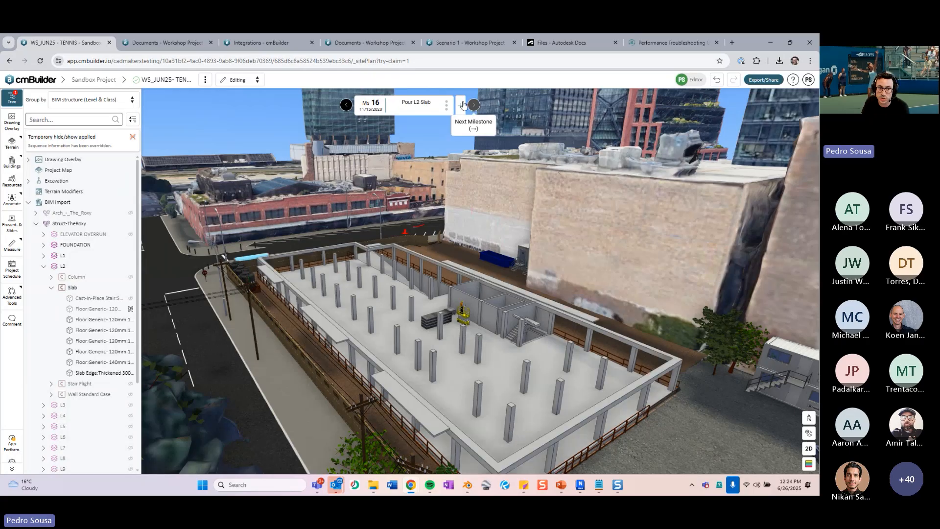
{"action": "left_click", "coordinate": [473, 106]}
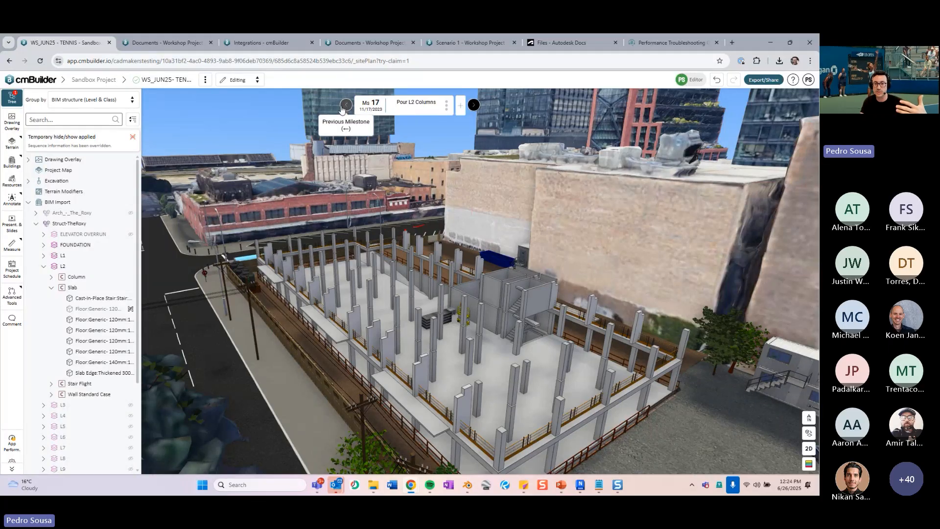
{"action": "key", "text": "Left"}
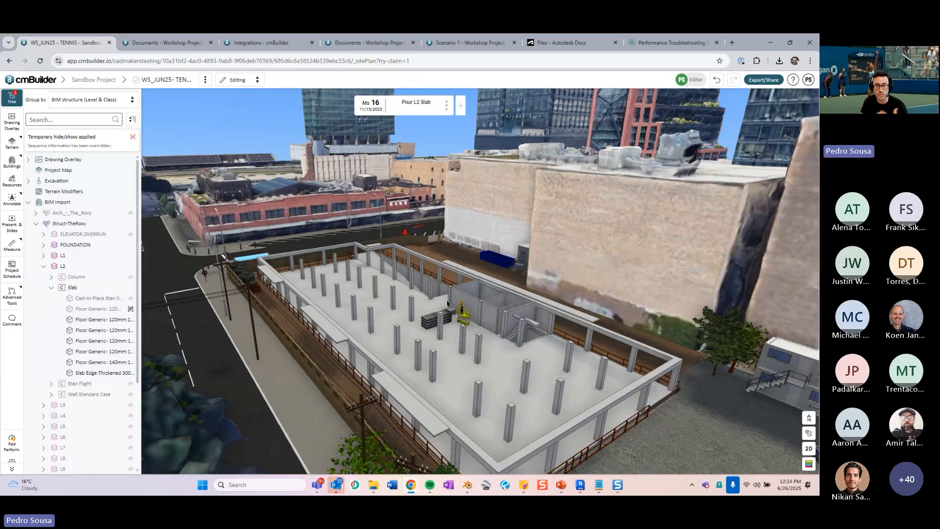
Inspect the milestone 16 building from several angles and reset the temporary hide on the large L2 floor slab.
{"action": "scroll", "coordinate": [414, 310], "scroll_direction": "up", "scroll_amount": 5}
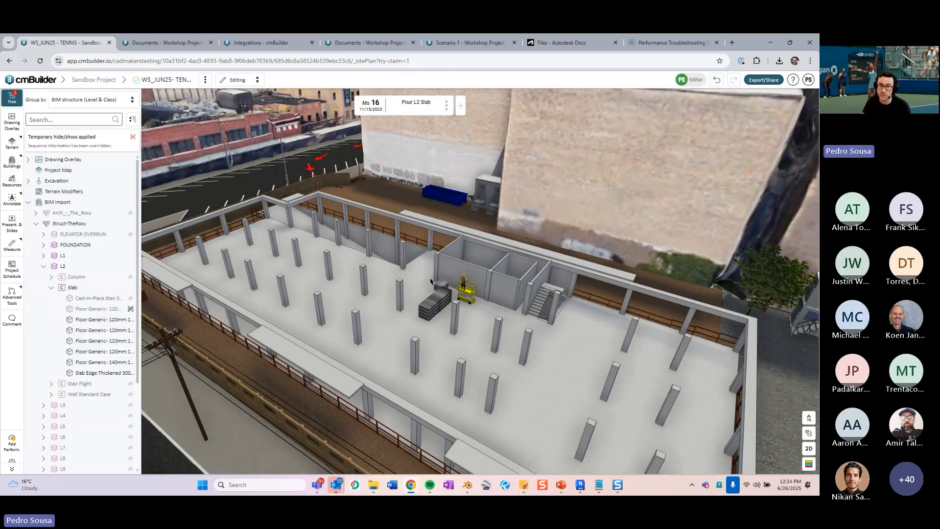
{"action": "scroll", "coordinate": [440, 247], "scroll_direction": "down", "scroll_amount": 3}
{"action": "left_click_drag", "start_coordinate": [444, 245], "coordinate": [409, 217]}
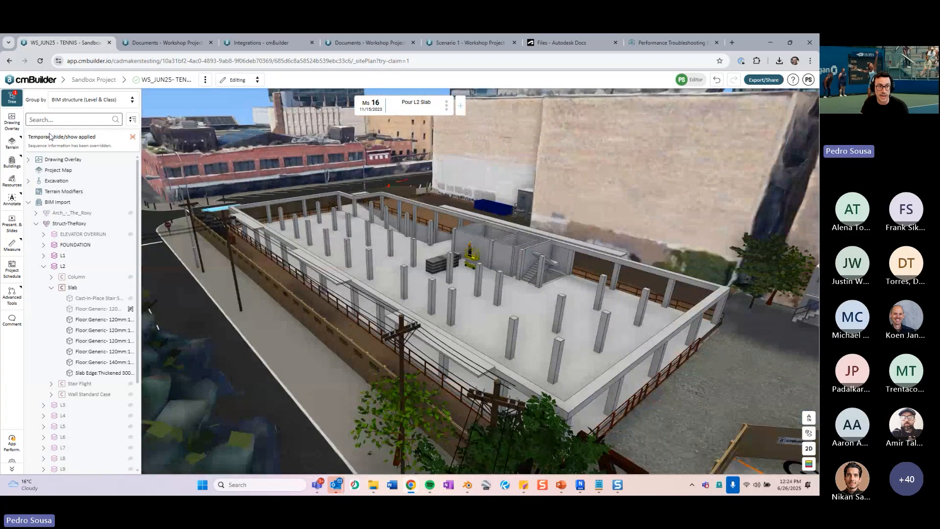
{"action": "key", "text": "ctrl"}
{"action": "key", "text": "ctrl"}
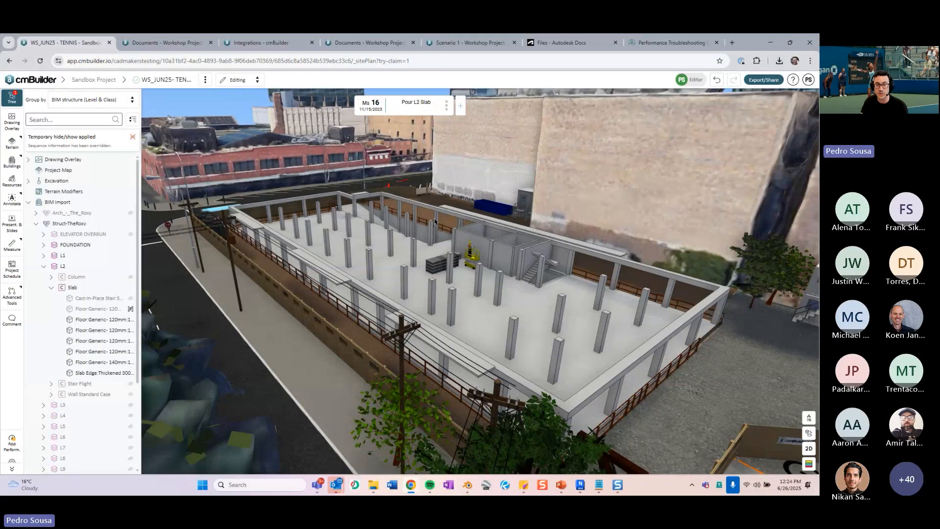
{"action": "scroll", "coordinate": [435, 222], "scroll_direction": "down", "scroll_amount": 5}
{"action": "left_click_drag", "start_coordinate": [435, 223], "coordinate": [417, 267]}
{"action": "scroll", "coordinate": [421, 281], "scroll_direction": "up", "scroll_amount": 3}
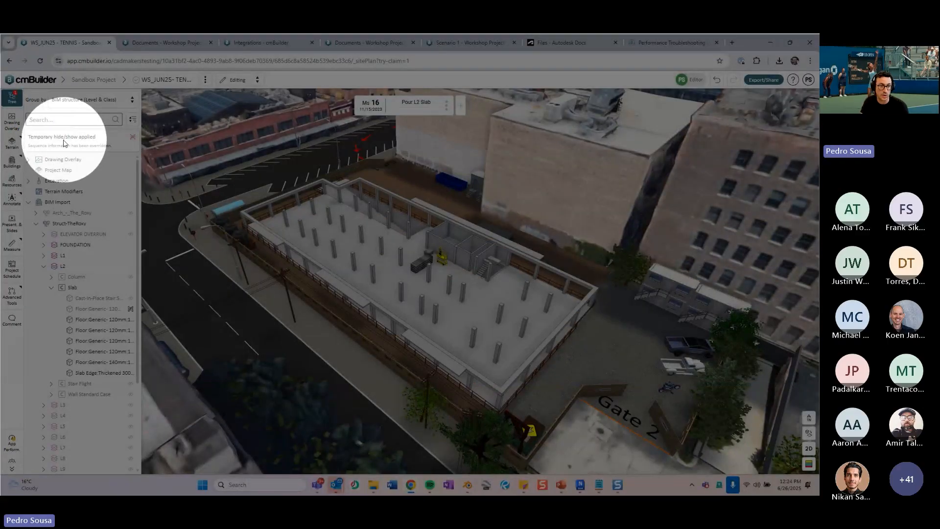
{"action": "scroll", "coordinate": [331, 244], "scroll_direction": "down", "scroll_amount": 3}
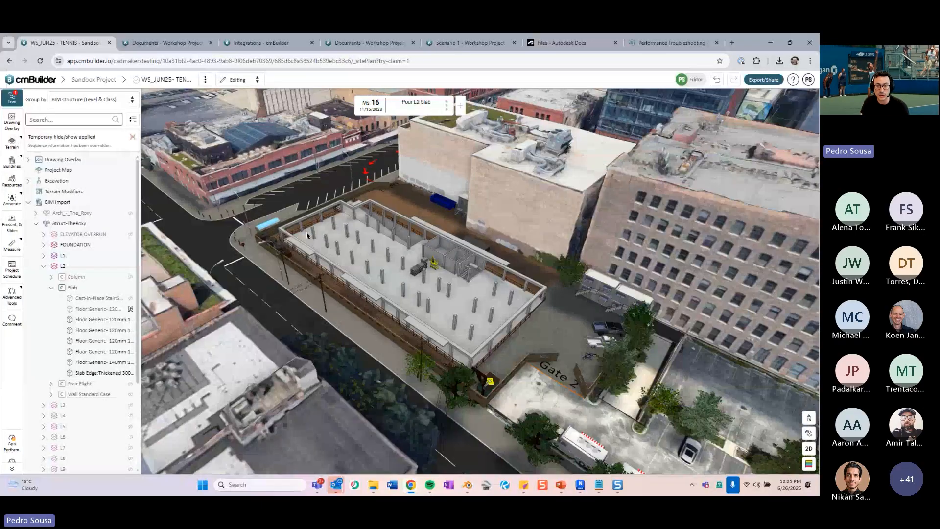
{"action": "left_click_drag", "start_coordinate": [331, 244], "coordinate": [305, 236]}
{"action": "scroll", "coordinate": [305, 236], "scroll_direction": "up", "scroll_amount": 3}
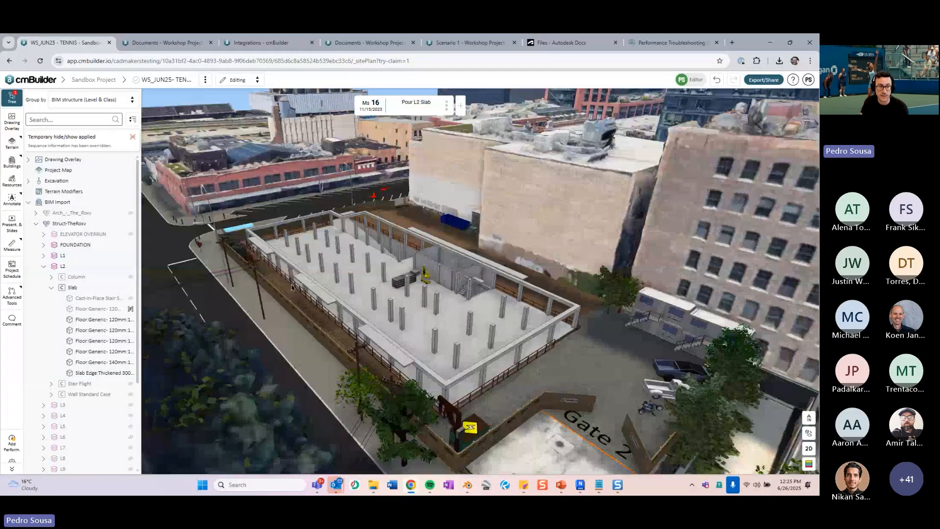
{"action": "left_click", "coordinate": [130, 312]}
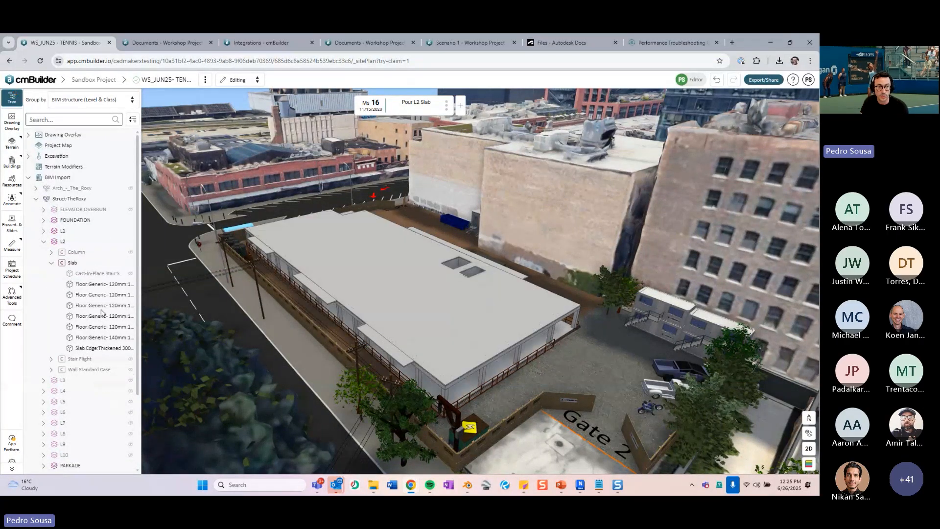
Temporarily hide the large L2 floor slab again, and clear all temporary hide/show overrides for the whole scene.
{"action": "left_click", "coordinate": [99, 284]}
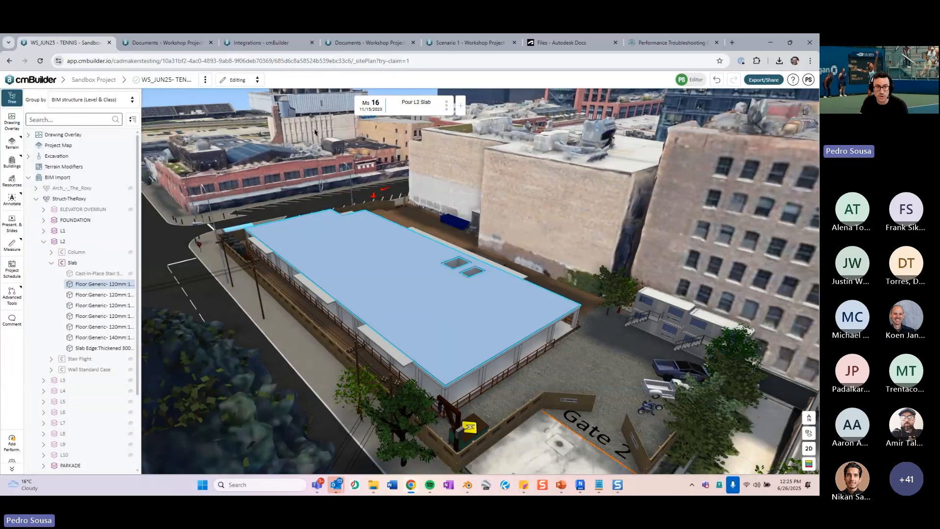
{"action": "key", "text": "h"}
{"action": "left_click", "coordinate": [222, 156]}
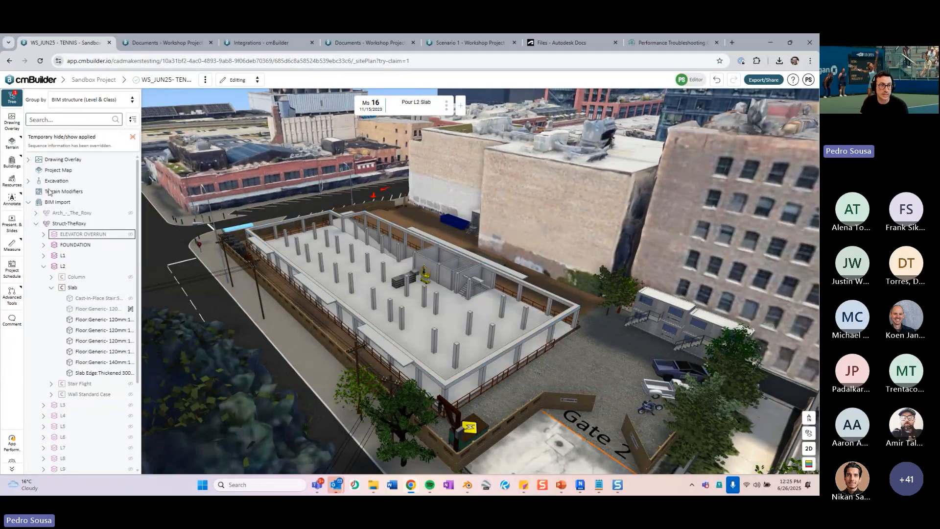
{"action": "left_click", "coordinate": [133, 140]}
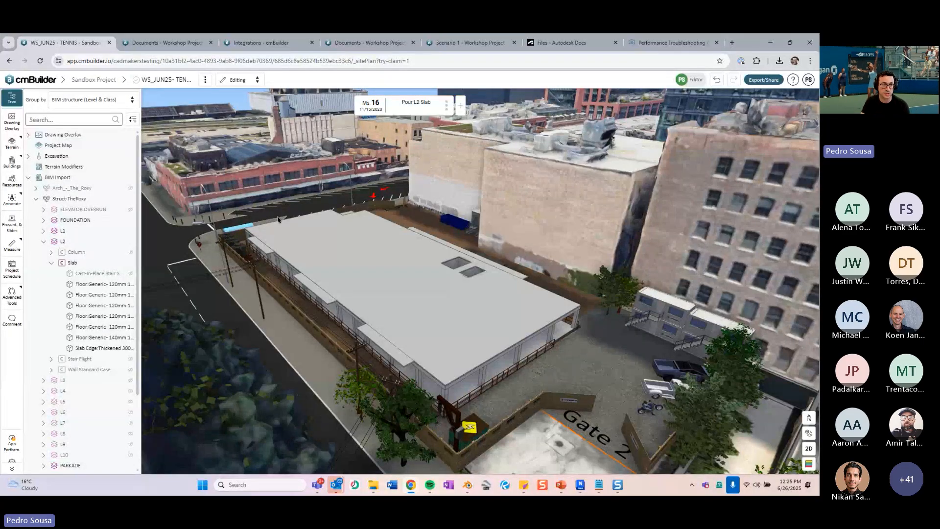
Temporarily hide the entire L2 level of Struct-TheRoxy, and select the whole model and the level in turn to compare them.
{"action": "scroll", "coordinate": [279, 219], "scroll_direction": "up", "scroll_amount": 1}
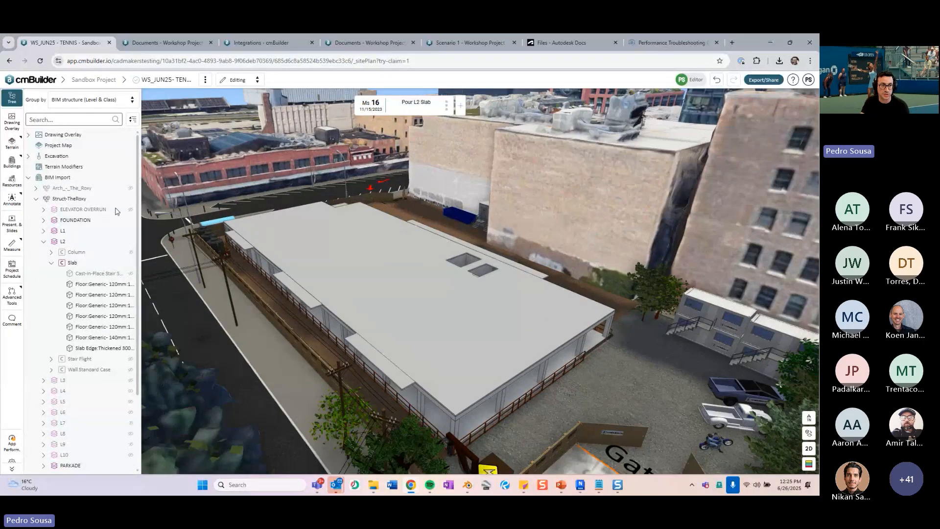
{"action": "left_click", "coordinate": [75, 245]}
{"action": "key", "text": "h"}
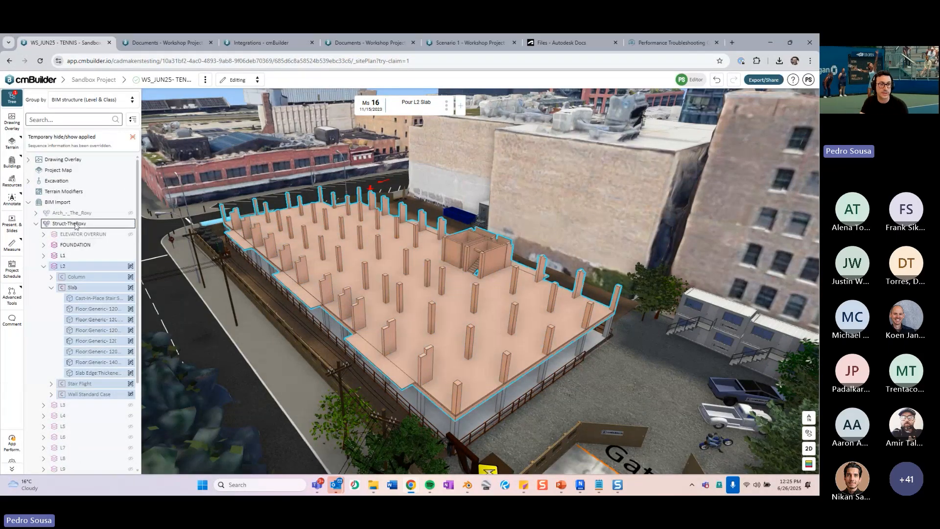
{"action": "left_click", "coordinate": [76, 226]}
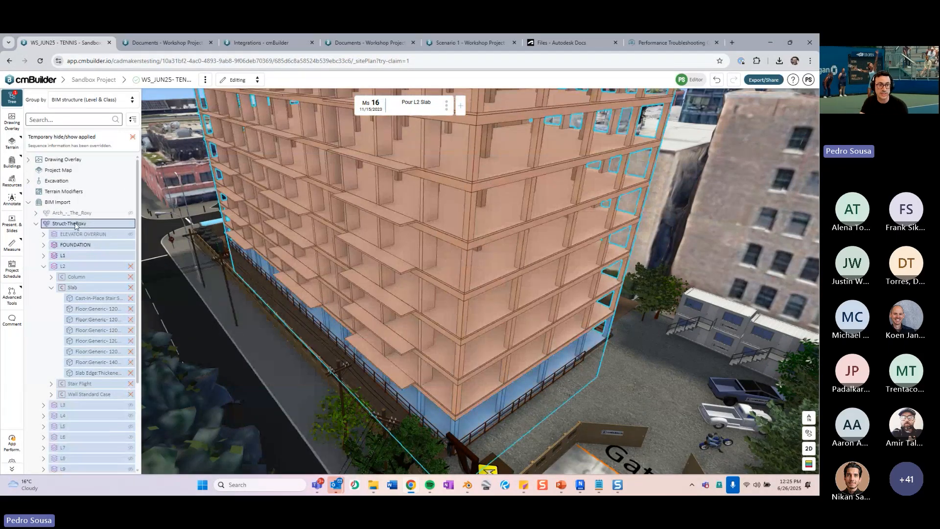
{"action": "left_click", "coordinate": [77, 267]}
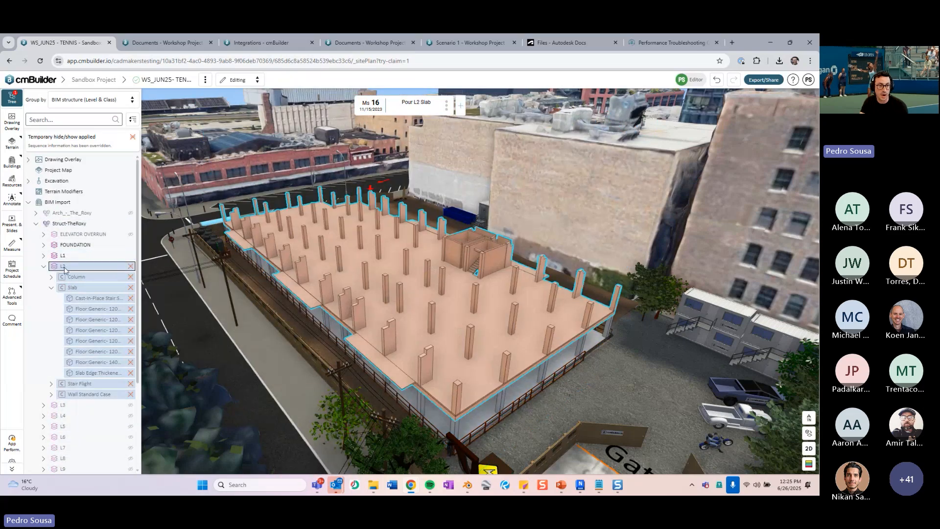
Reset the temporary hide/show overrides on the whole Struct-TheRoxy model only, and clear the selection.
{"action": "left_click", "coordinate": [73, 224]}
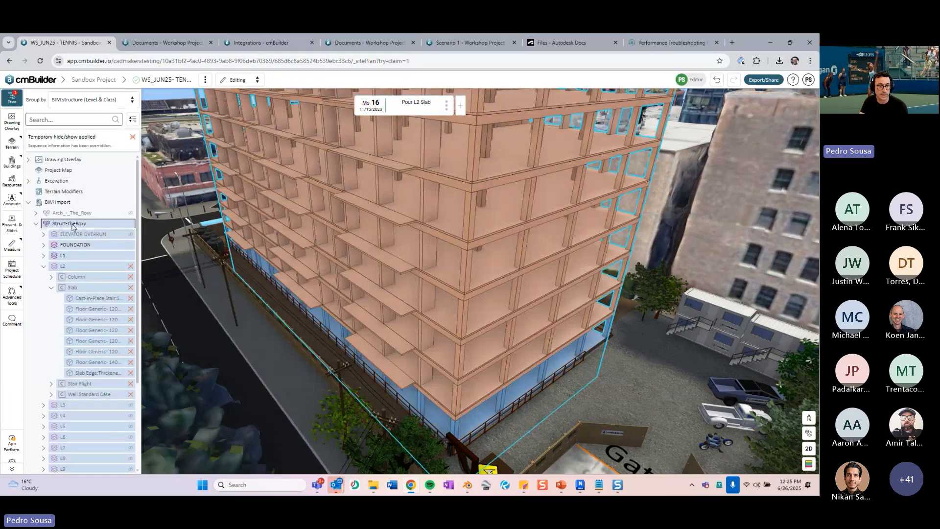
{"action": "right_click", "coordinate": [73, 225]}
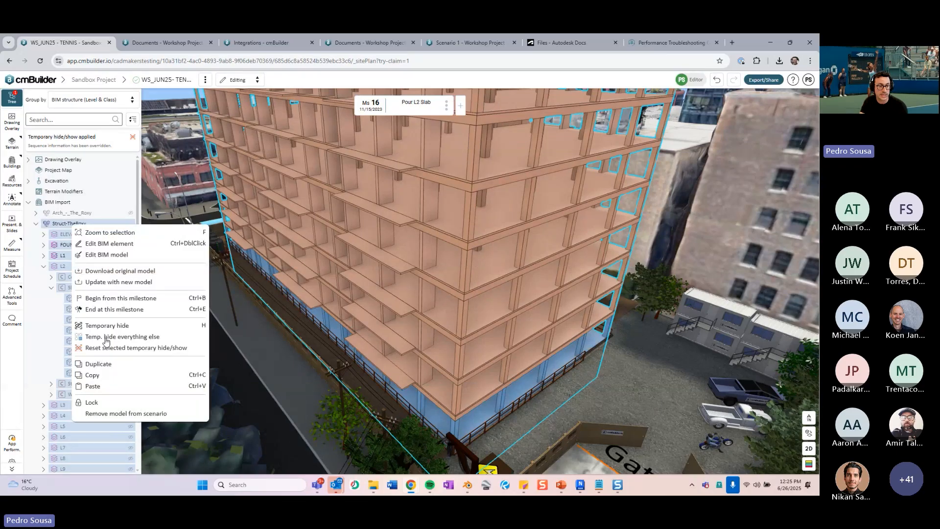
{"action": "key", "text": "ctrl"}
{"action": "key", "text": "ctrl"}
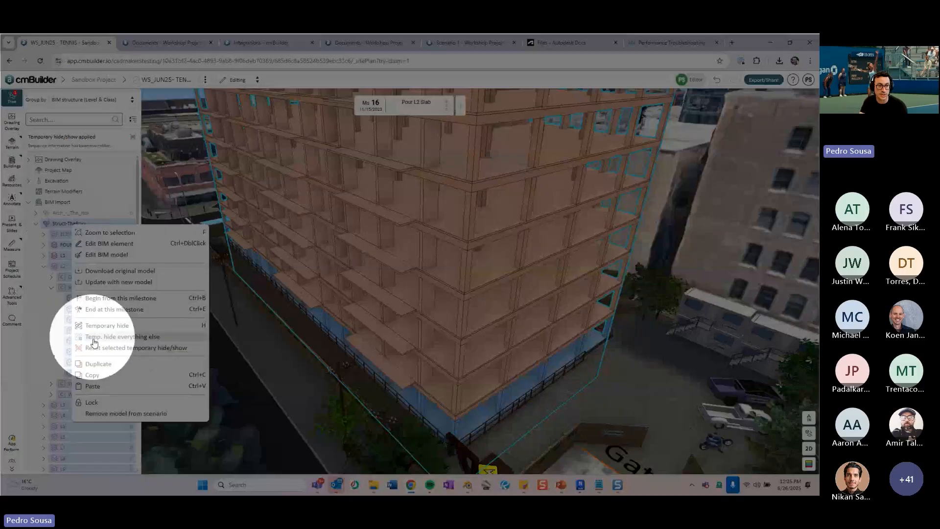
{"action": "left_click", "coordinate": [95, 347]}
{"action": "scroll", "coordinate": [382, 298], "scroll_direction": "down", "scroll_amount": 4}
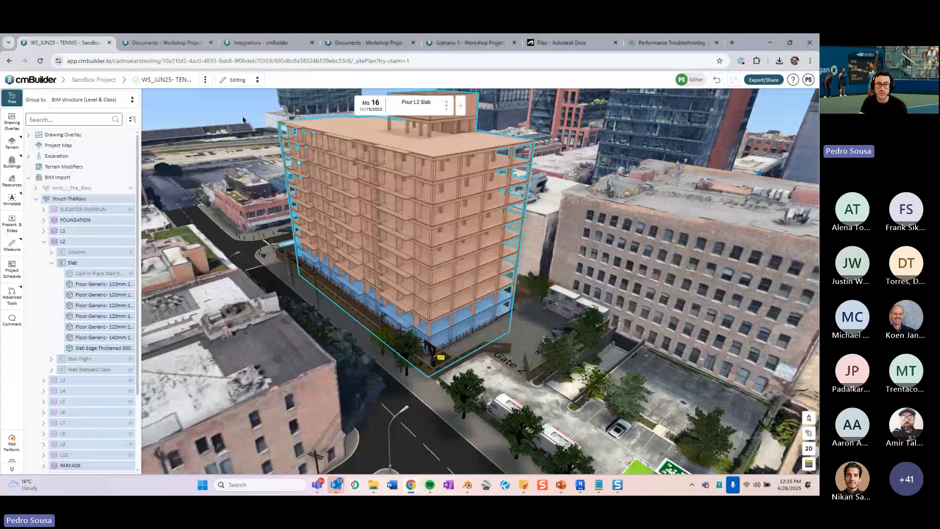
{"action": "left_click", "coordinate": [243, 120]}
Jump to the last milestone, 56 Occupancy, and view the completed building within its surroundings.
{"action": "scroll", "coordinate": [392, 289], "scroll_direction": "down", "scroll_amount": 3}
{"action": "mouse_move", "coordinate": [401, 279]}
{"action": "left_mouse_down"}
{"action": "mouse_move", "coordinate": [331, 275]}
{"action": "mouse_move", "coordinate": [403, 274]}
{"action": "left_mouse_up"}
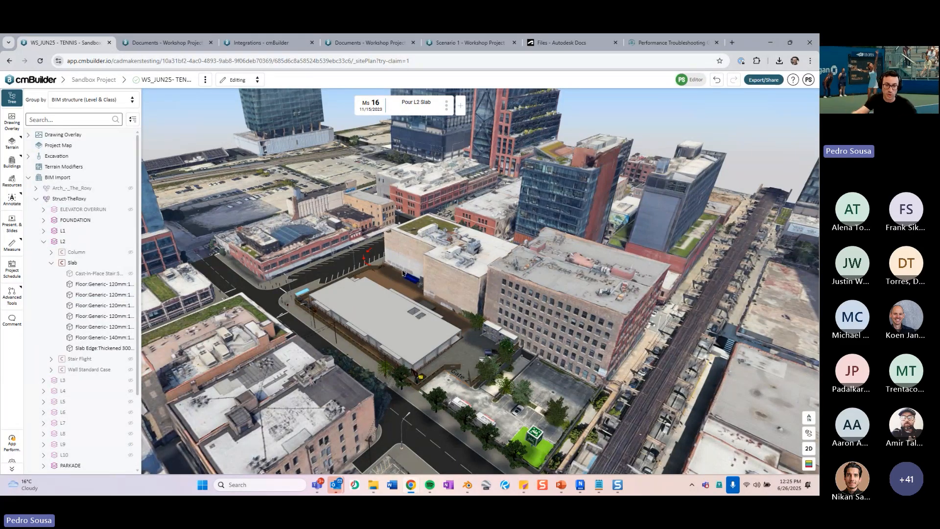
{"action": "mouse_move", "coordinate": [635, 151]}
{"action": "left_mouse_down"}
{"action": "mouse_move", "coordinate": [647, 134]}
{"action": "mouse_move", "coordinate": [630, 141]}
{"action": "left_mouse_up"}
{"action": "key", "text": "End"}
{"action": "scroll", "coordinate": [402, 254], "scroll_direction": "down", "scroll_amount": 5}
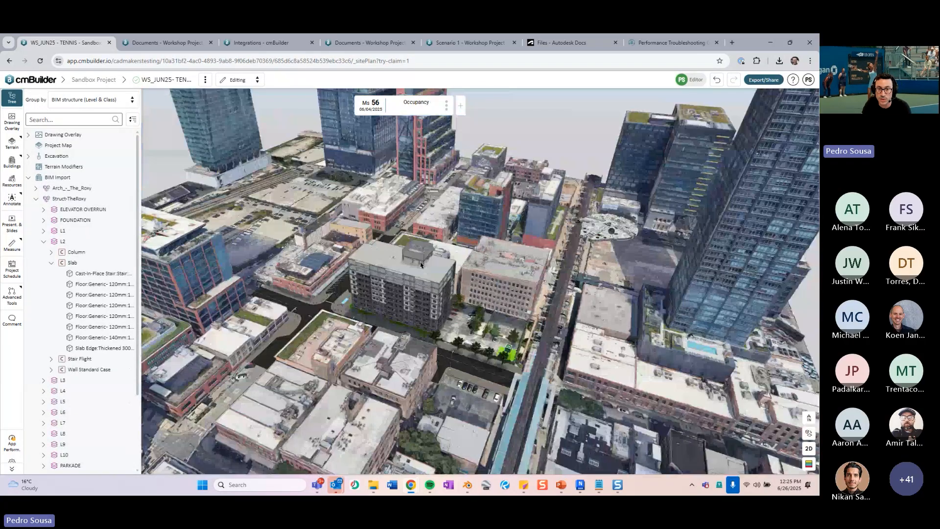
{"action": "left_click_drag", "start_coordinate": [403, 259], "coordinate": [402, 302]}
{"action": "scroll", "coordinate": [402, 302], "scroll_direction": "up", "scroll_amount": 4}
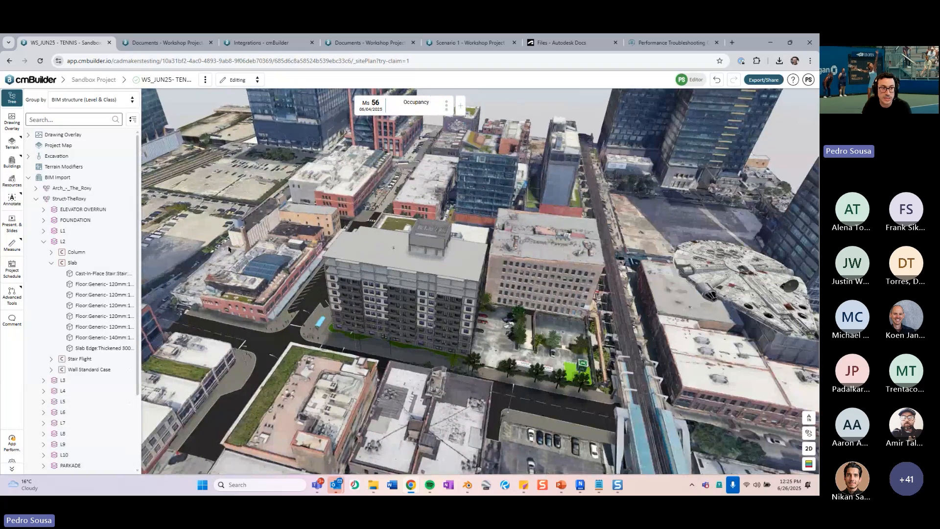
Isolate the Struct-TheRoxy model at milestone 56 by temporarily hiding everything else in the scene.
{"action": "left_click", "coordinate": [95, 199]}
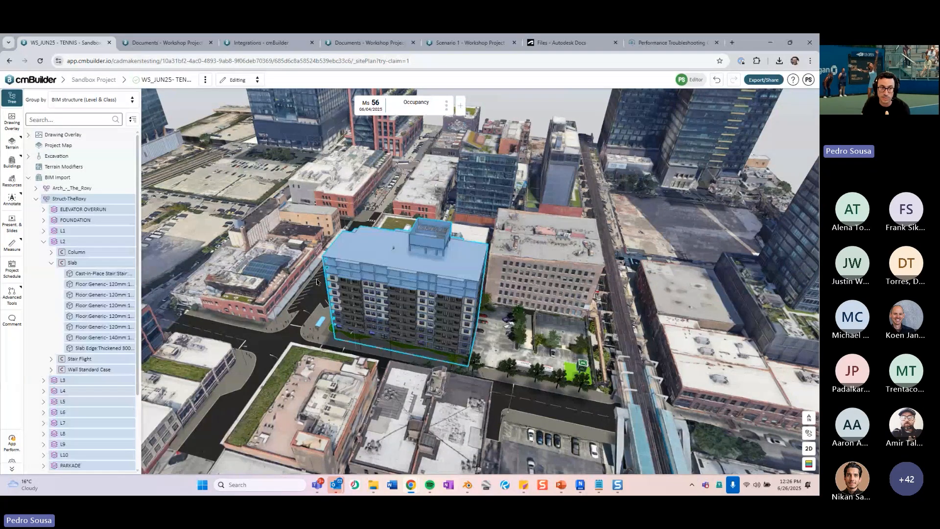
{"action": "scroll", "coordinate": [316, 282], "scroll_direction": "down", "scroll_amount": 5}
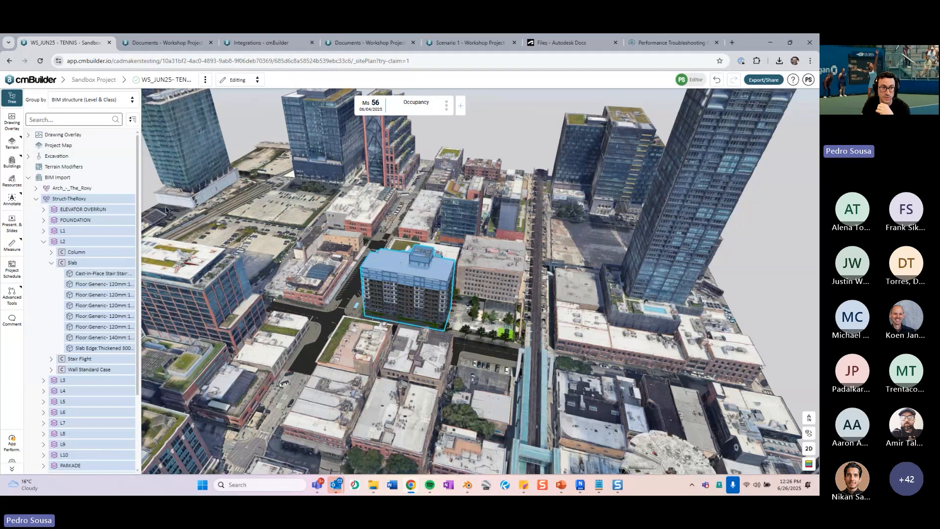
{"action": "right_click", "coordinate": [59, 203]}
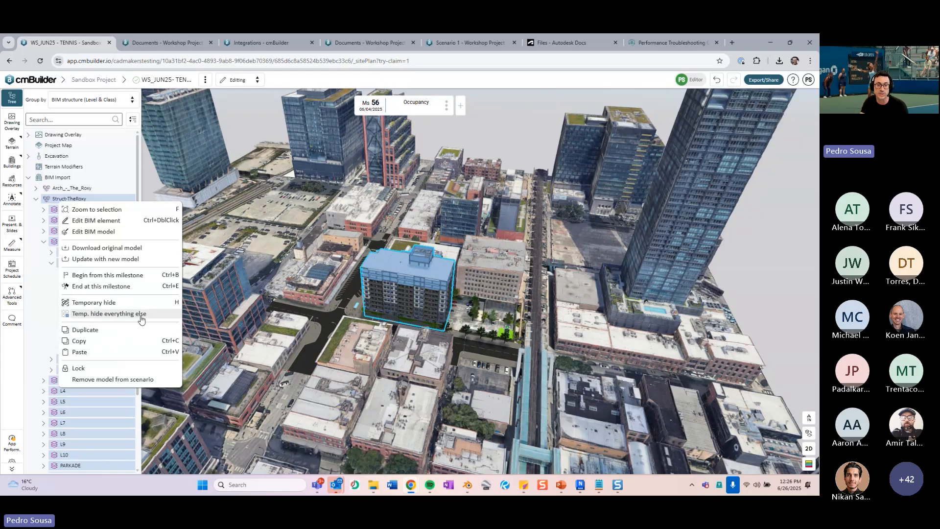
{"action": "left_click", "coordinate": [97, 314]}
{"action": "left_click", "coordinate": [801, 241]}
{"action": "scroll", "coordinate": [444, 234], "scroll_direction": "down", "scroll_amount": 5}
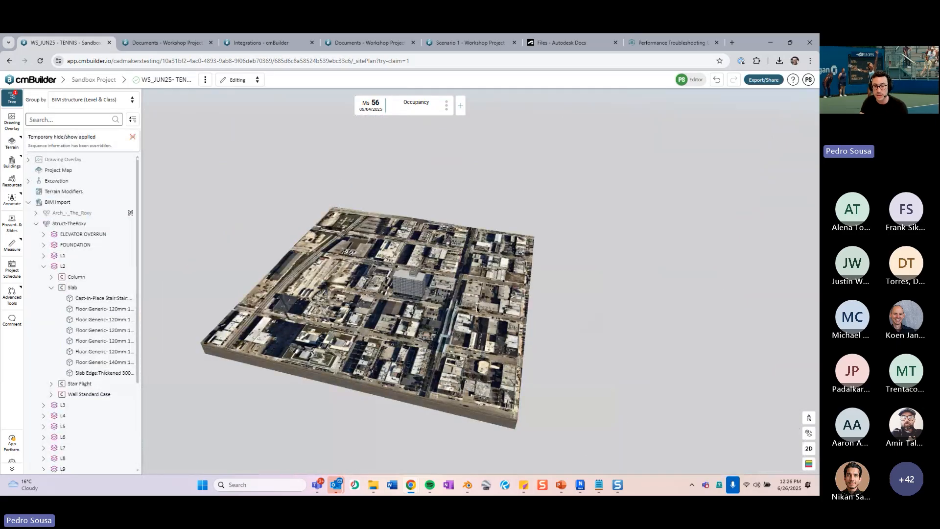
{"action": "scroll", "coordinate": [477, 309], "scroll_direction": "up", "scroll_amount": 1}
{"action": "left_click_drag", "start_coordinate": [512, 343], "coordinate": [500, 316]}
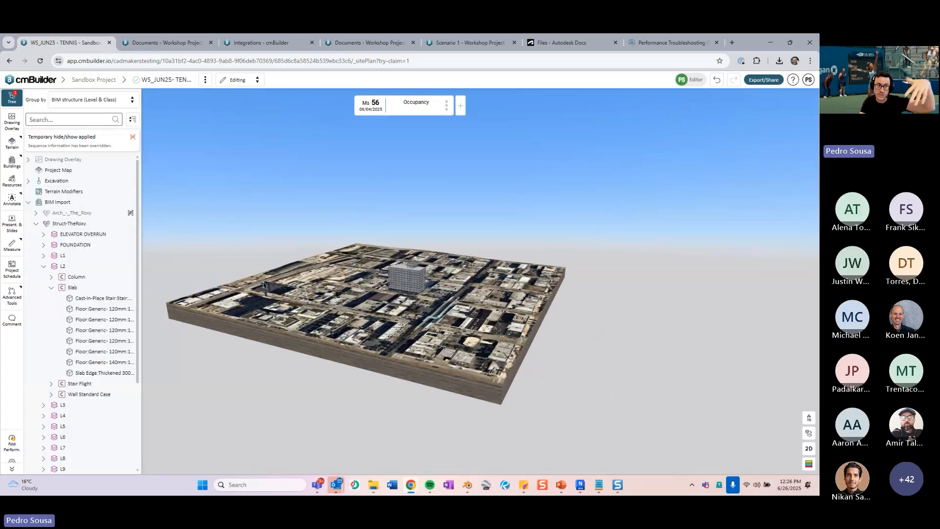
Persistently hide the Project Map and inspect the isolated structural model up close.
{"action": "left_click", "coordinate": [130, 170]}
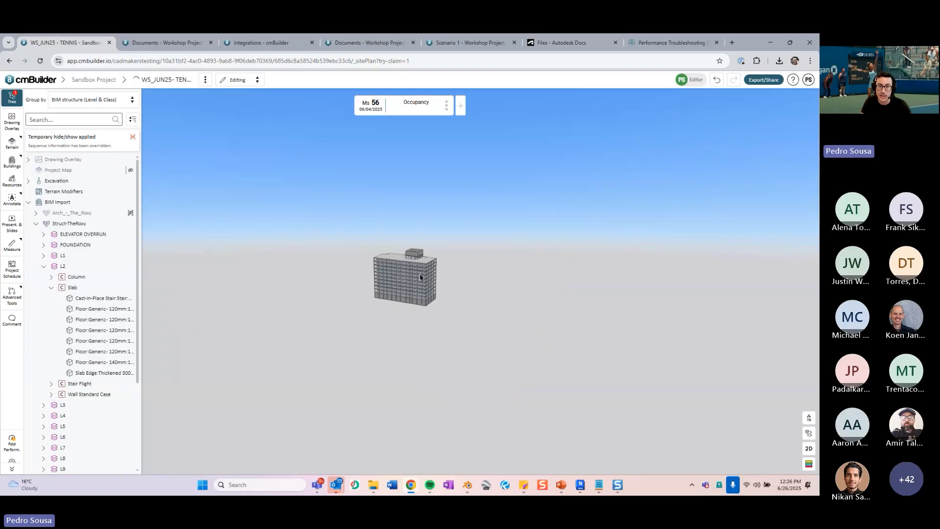
{"action": "scroll", "coordinate": [420, 277], "scroll_direction": "up", "scroll_amount": 2}
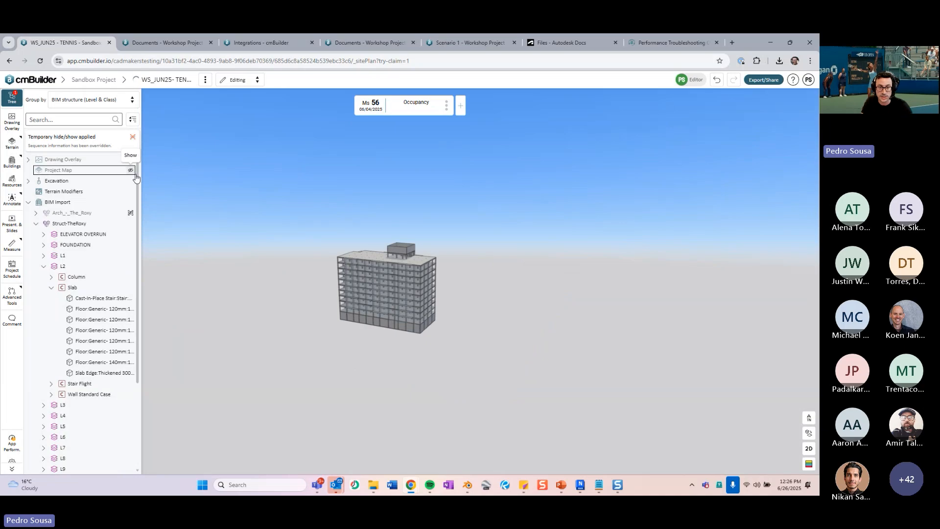
{"action": "scroll", "coordinate": [409, 279], "scroll_direction": "up", "scroll_amount": 5}
{"action": "left_click_drag", "start_coordinate": [410, 279], "coordinate": [234, 236]}
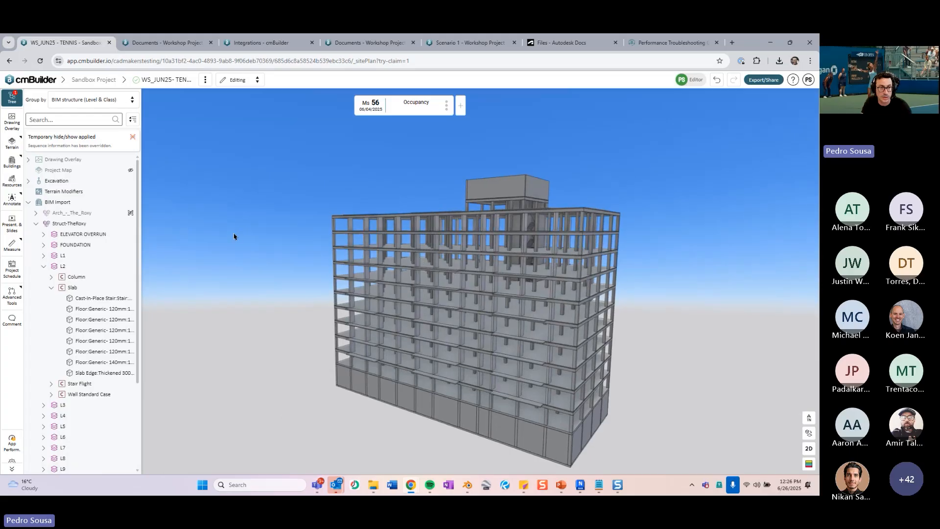
Clear all temporary hide/show overrides for the scene and make the Project Map visible again.
{"action": "left_click", "coordinate": [132, 138]}
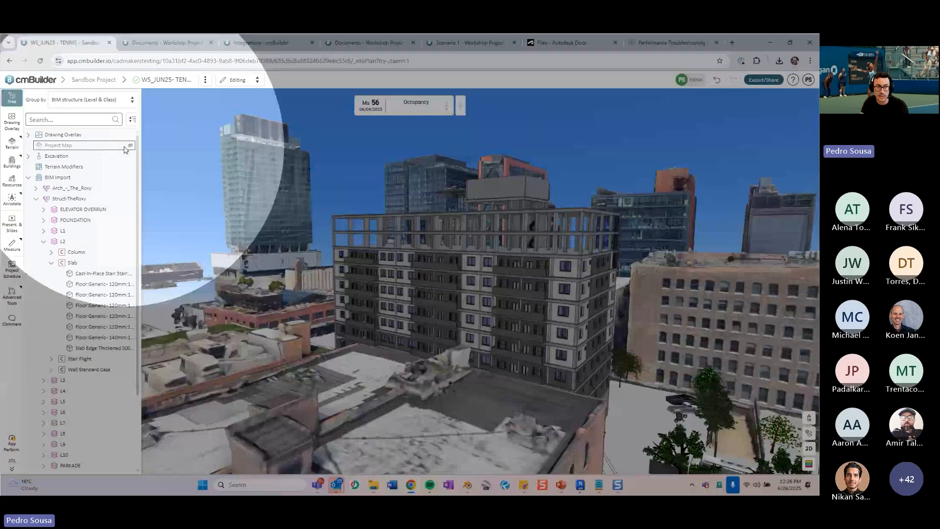
{"action": "left_click", "coordinate": [130, 146]}
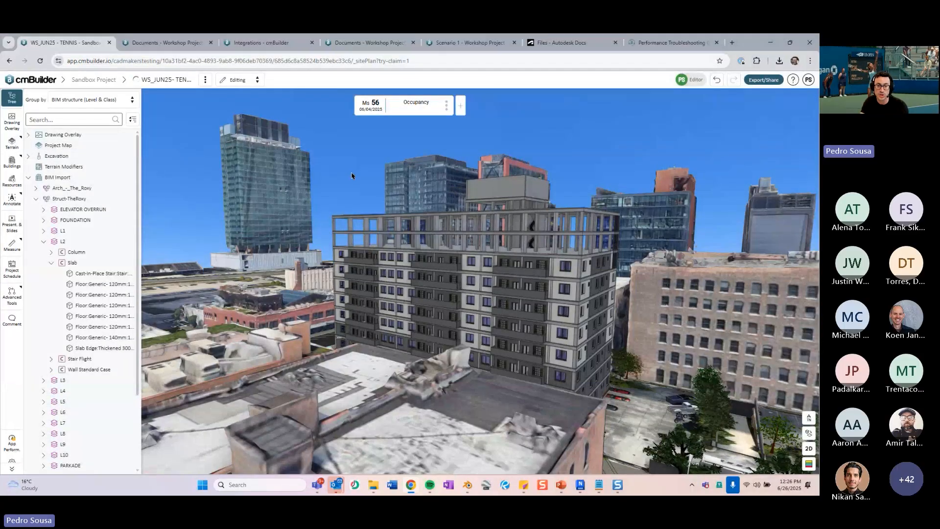
Examine the restored building and its surroundings from several angles, stepping one milestone back and returning to milestone 56, Occupancy.
{"action": "scroll", "coordinate": [351, 176], "scroll_direction": "down", "scroll_amount": 5}
{"action": "scroll", "coordinate": [403, 273], "scroll_direction": "down", "scroll_amount": 4}
{"action": "left_click_drag", "start_coordinate": [403, 273], "coordinate": [389, 252]}
{"action": "scroll", "coordinate": [429, 298], "scroll_direction": "up", "scroll_amount": 3}
{"action": "key", "text": "Left"}
{"action": "scroll", "coordinate": [389, 251], "scroll_direction": "up", "scroll_amount": 3}
{"action": "left_click_drag", "start_coordinate": [362, 309], "coordinate": [261, 290]}
{"action": "key", "text": "Right"}
{"action": "key", "text": "Right"}
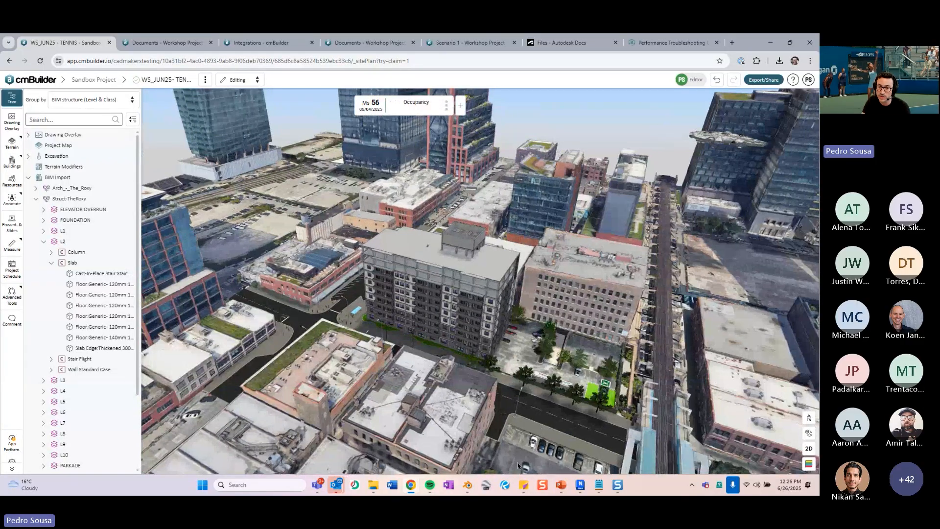
Switch to PowerPoint to review the Temporary Visibility entry on the Visibility Hierarchy slide, and return to cmBuilder.
{"action": "left_click", "coordinate": [561, 484]}
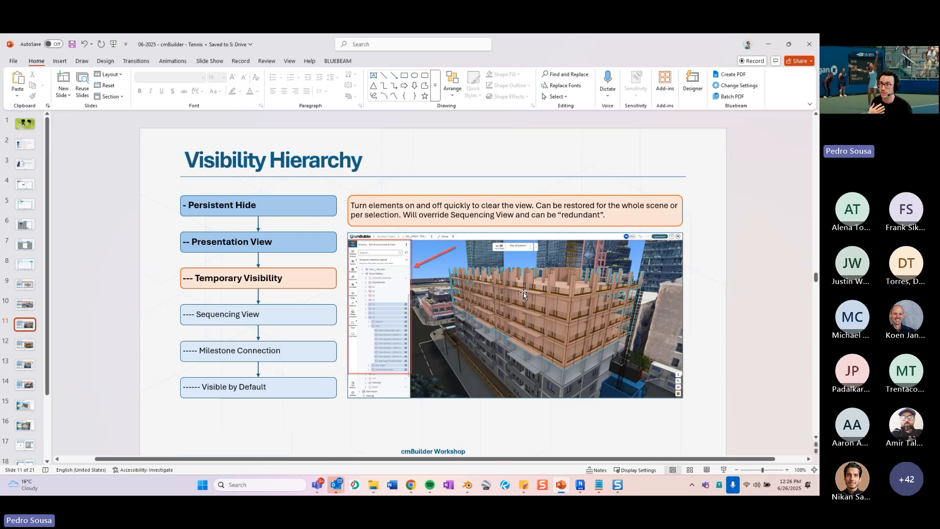
{"action": "scroll", "coordinate": [524, 292], "scroll_direction": "up", "scroll_amount": 1}
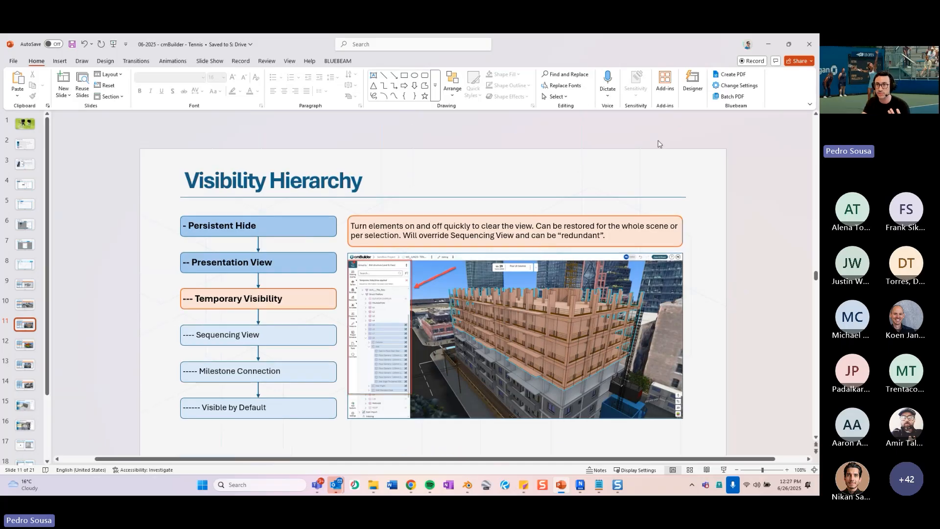
{"action": "left_click", "coordinate": [767, 45]}
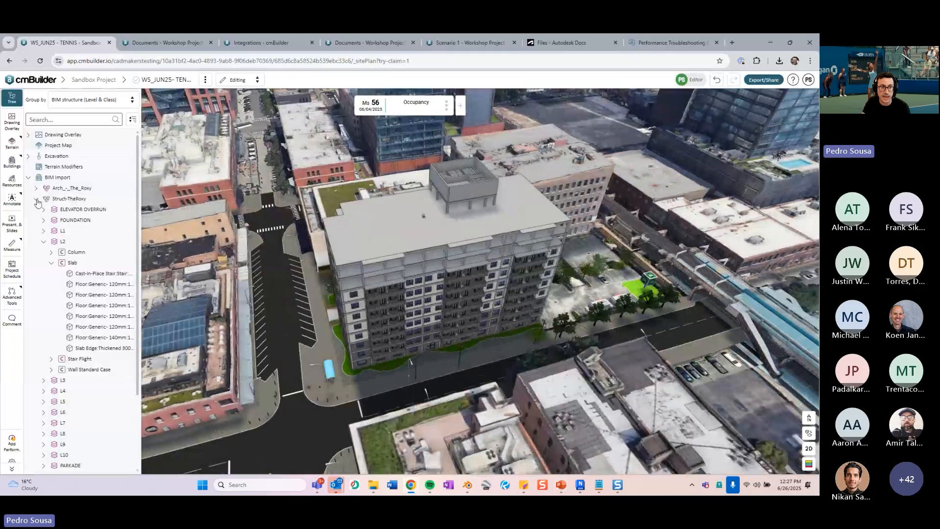
Temporarily hide everything except the 3D Line elements and inspect the isolated road and parking lines up close.
{"action": "left_click", "coordinate": [36, 199]}
{"action": "left_click", "coordinate": [28, 179]}
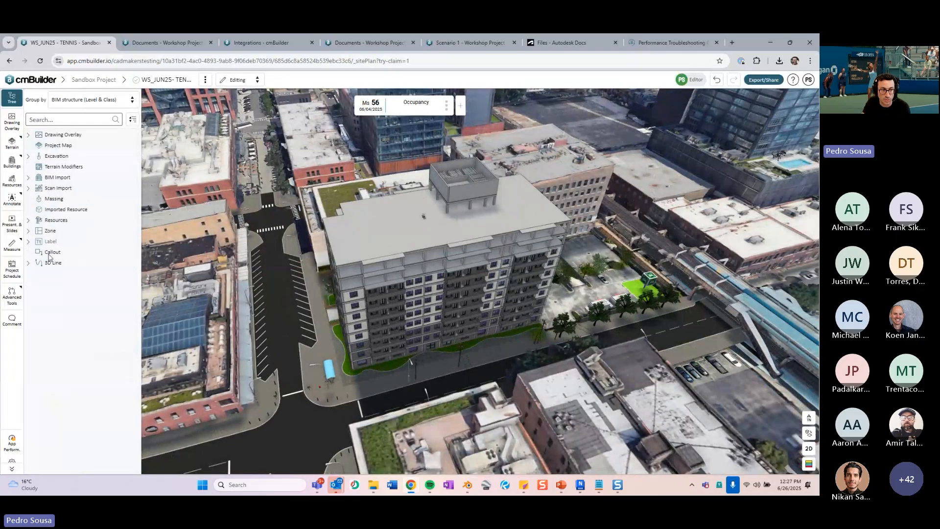
{"action": "left_click", "coordinate": [53, 263]}
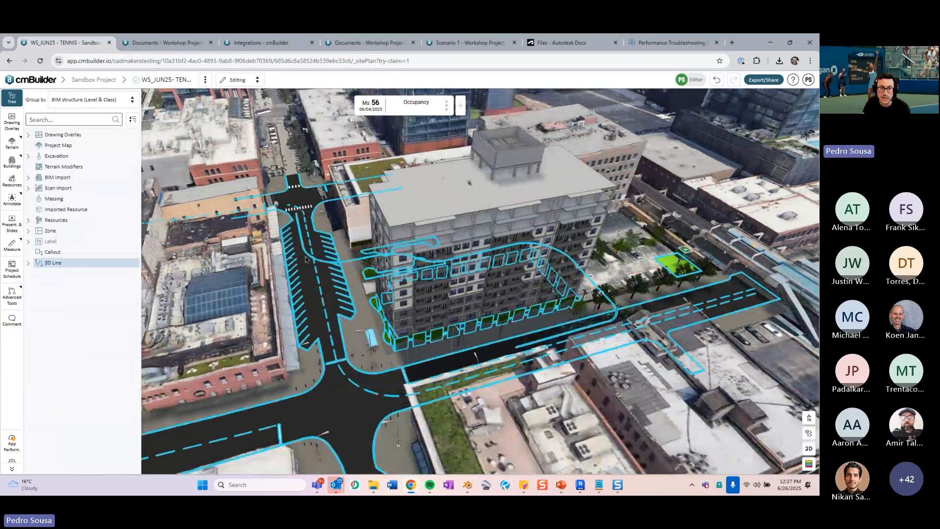
{"action": "right_click", "coordinate": [81, 269]}
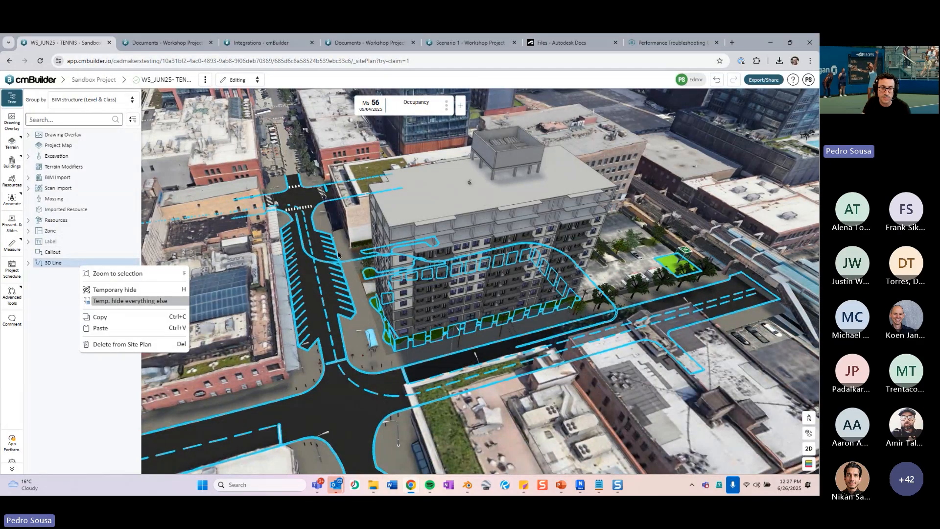
{"action": "left_click", "coordinate": [118, 300]}
{"action": "left_click_drag", "start_coordinate": [389, 318], "coordinate": [473, 294]}
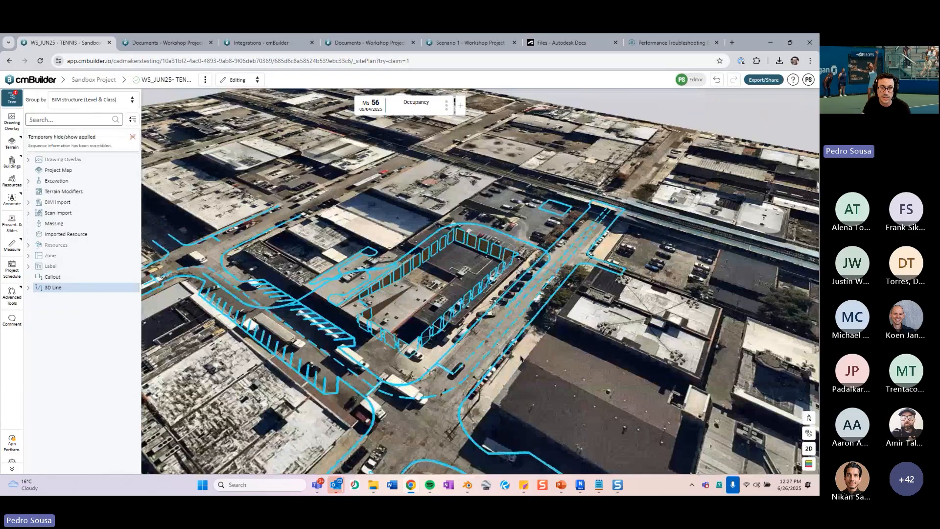
{"action": "left_click", "coordinate": [475, 289]}
{"action": "scroll", "coordinate": [482, 263], "scroll_direction": "up", "scroll_amount": 5}
{"action": "scroll", "coordinate": [433, 319], "scroll_direction": "up", "scroll_amount": 3}
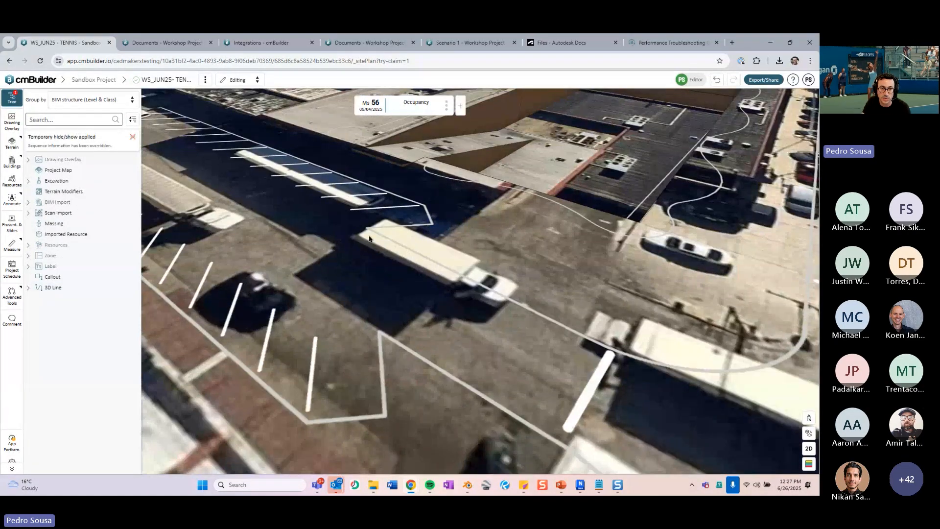
{"action": "scroll", "coordinate": [437, 255], "scroll_direction": "down", "scroll_amount": 10}
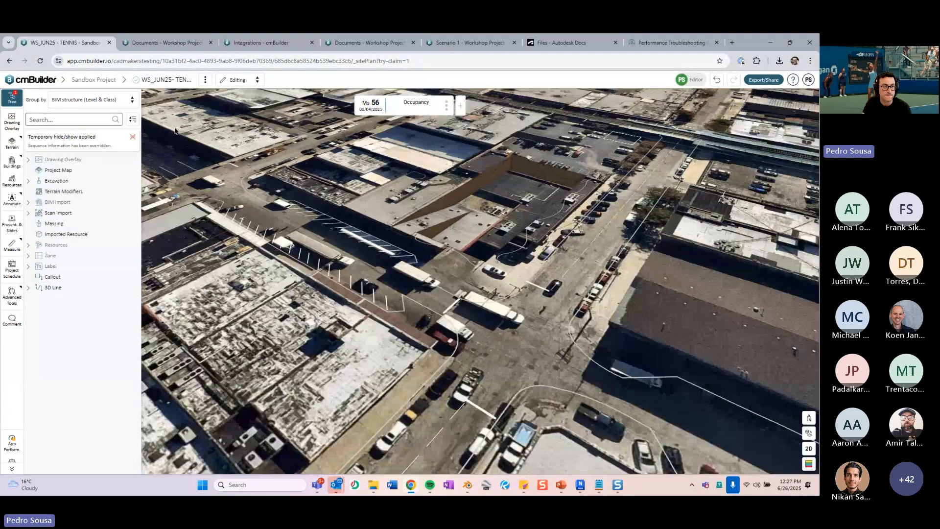
Clear all temporary hide/show overrides and bring the whole building site back into view.
{"action": "left_click", "coordinate": [133, 137]}
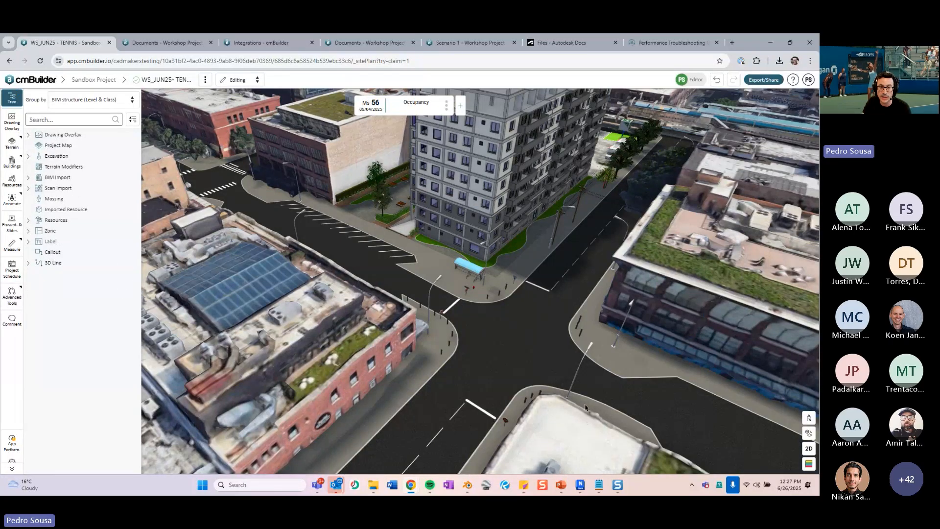
{"action": "scroll", "coordinate": [522, 327], "scroll_direction": "down", "scroll_amount": 5}
{"action": "left_click_drag", "start_coordinate": [522, 327], "coordinate": [478, 333]}
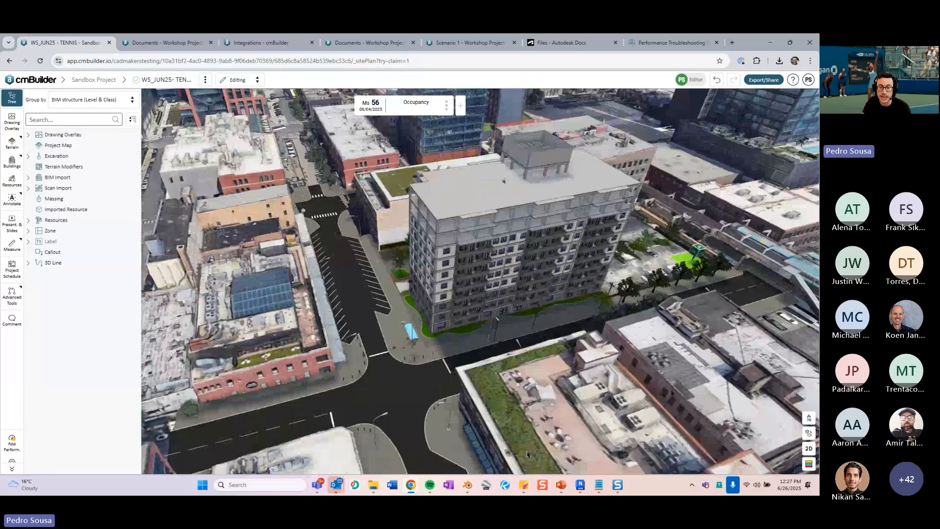
Switch to PowerPoint, highlight "Sequencing View" in the Temporary Visibility description, and return to cmBuilder.
{"action": "left_click", "coordinate": [468, 485]}
{"action": "left_click", "coordinate": [769, 39]}
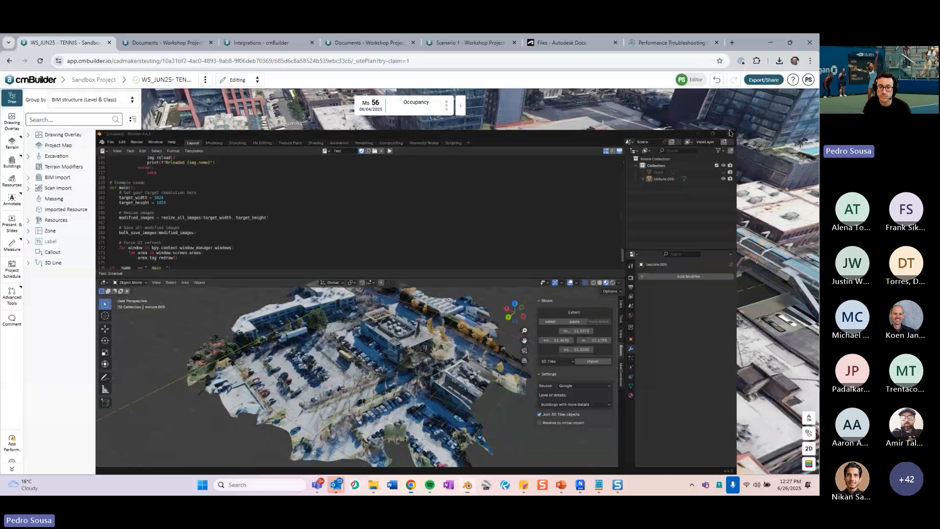
{"action": "left_click", "coordinate": [561, 485]}
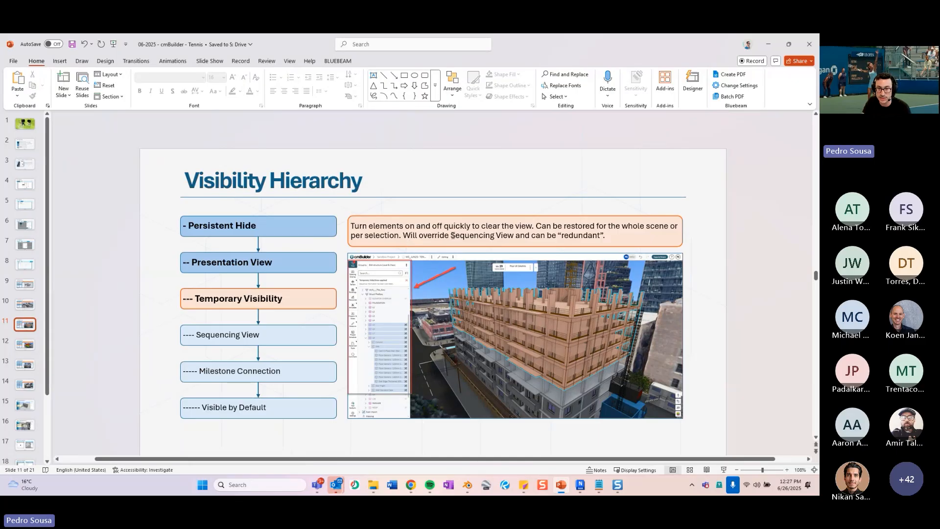
{"action": "left_click_drag", "start_coordinate": [451, 235], "coordinate": [513, 236]}
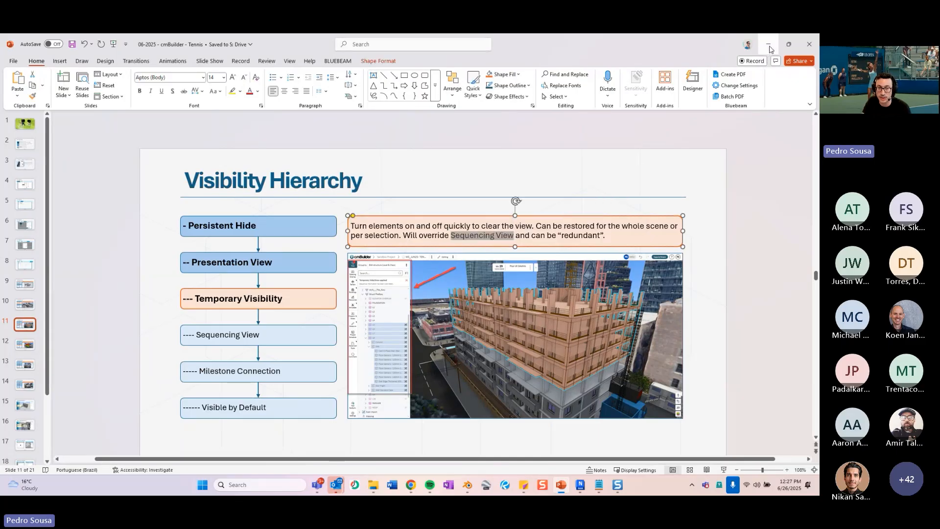
{"action": "left_click", "coordinate": [768, 46]}
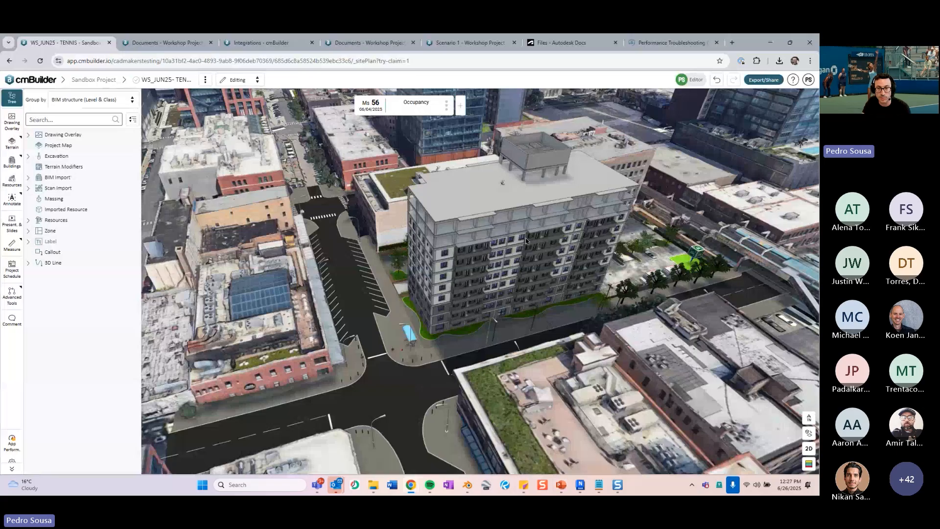
{"action": "right_click_drag", "start_coordinate": [526, 241], "coordinate": [460, 296]}
{"action": "scroll", "coordinate": [460, 296], "scroll_direction": "up", "scroll_amount": 3}
{"action": "left_click_drag", "start_coordinate": [461, 304], "coordinate": [483, 276]}
{"action": "scroll", "coordinate": [483, 276], "scroll_direction": "down", "scroll_amount": 2}
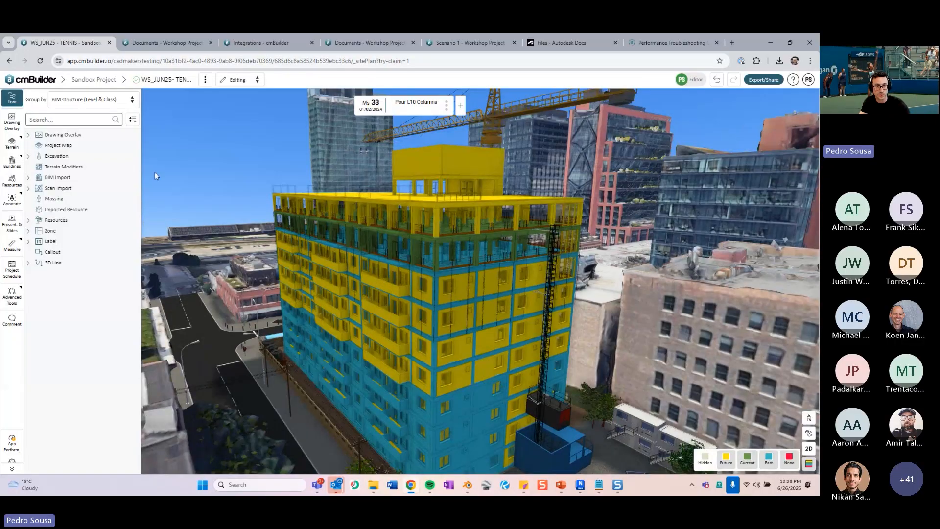
Temporarily hide the Arch_-_The_Roxy model at milestone 33, Pour L10 Columns, and inspect the colour-coded structure.
{"action": "left_click", "coordinate": [28, 178]}
{"action": "left_click", "coordinate": [61, 191]}
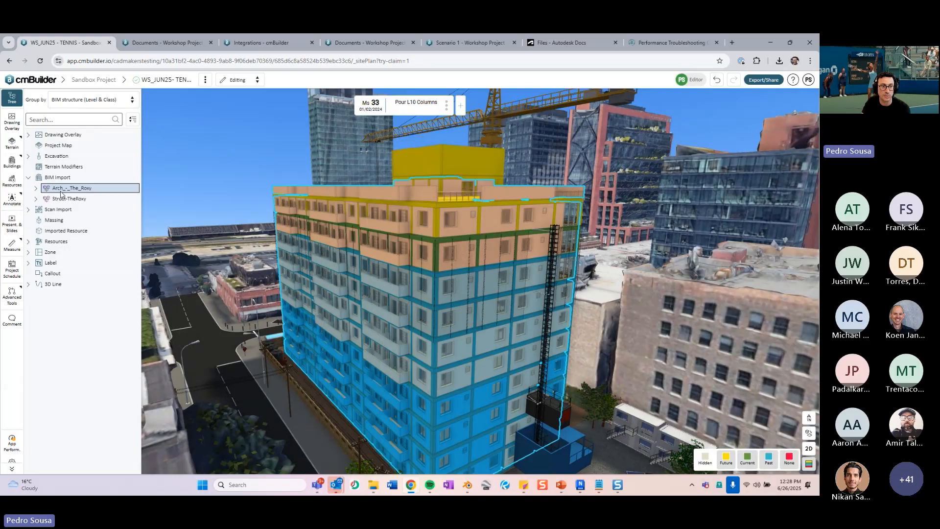
{"action": "right_click", "coordinate": [60, 192]}
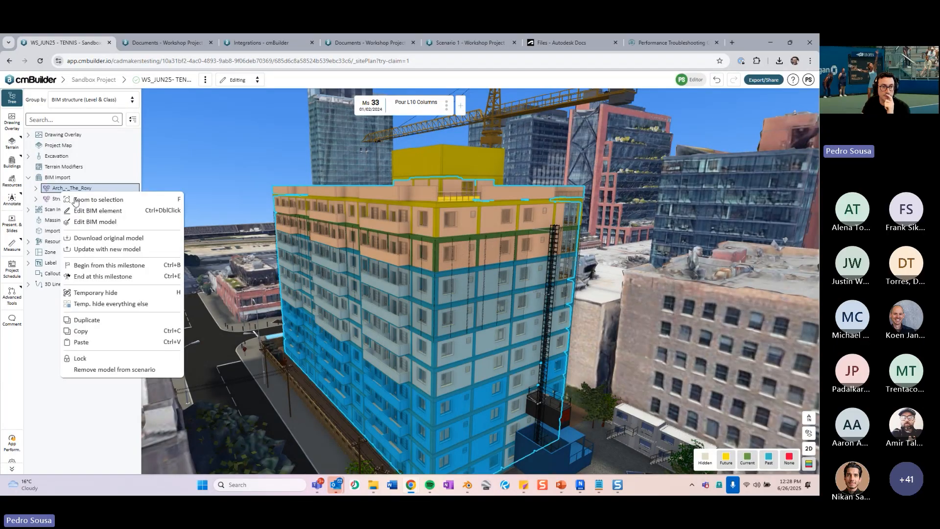
{"action": "left_click", "coordinate": [135, 294]}
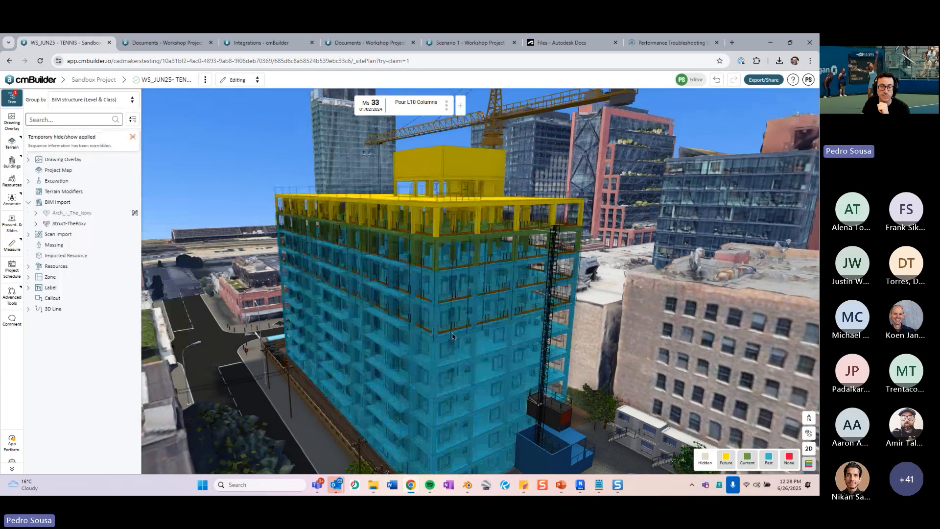
{"action": "scroll", "coordinate": [452, 336], "scroll_direction": "up", "scroll_amount": 5}
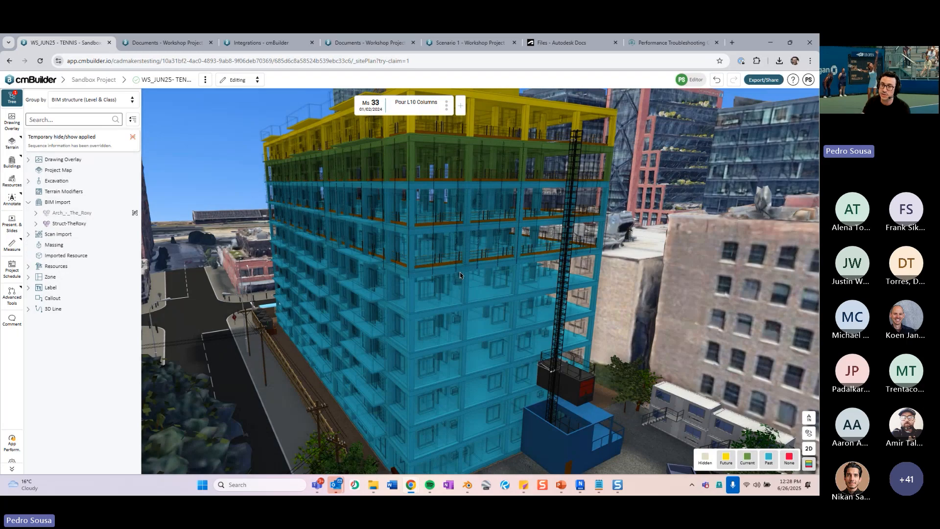
{"action": "scroll", "coordinate": [460, 272], "scroll_direction": "down", "scroll_amount": 5}
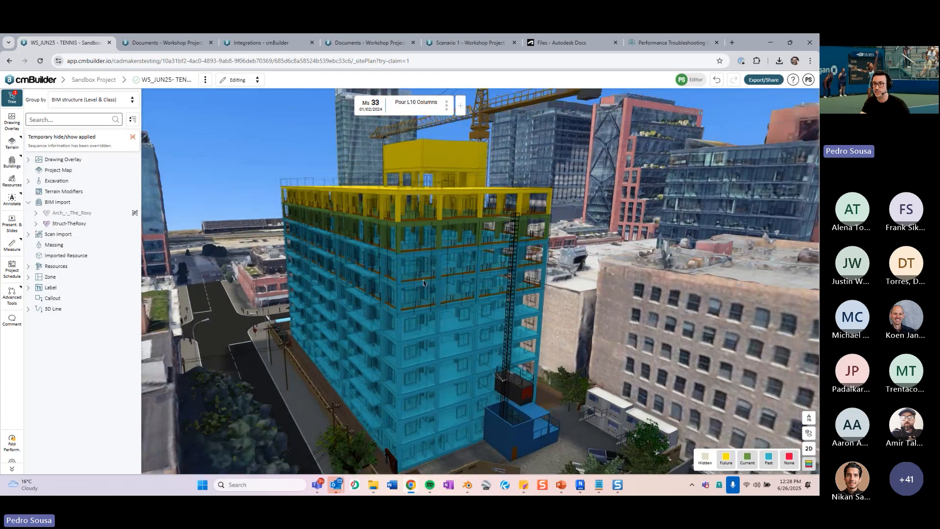
{"action": "right_click_drag", "start_coordinate": [409, 285], "coordinate": [468, 256]}
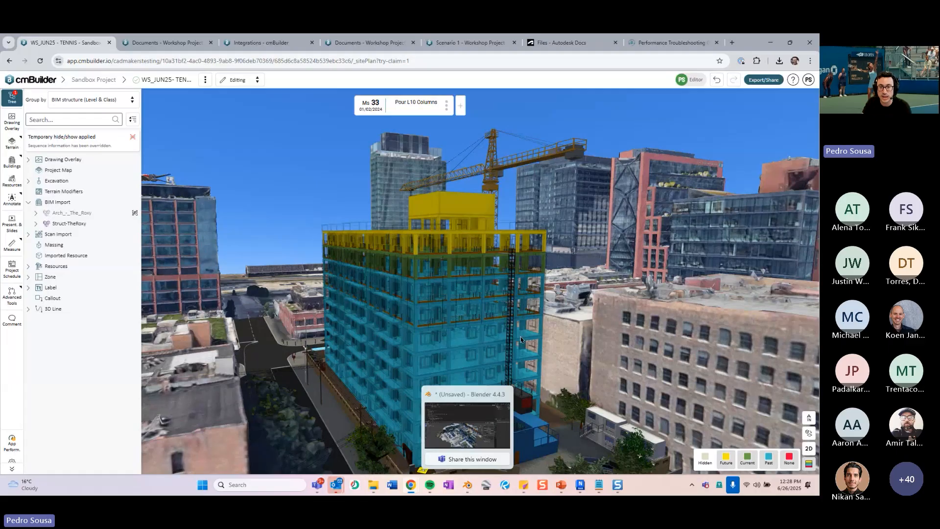
{"action": "right_click_drag", "start_coordinate": [361, 241], "coordinate": [386, 251]}
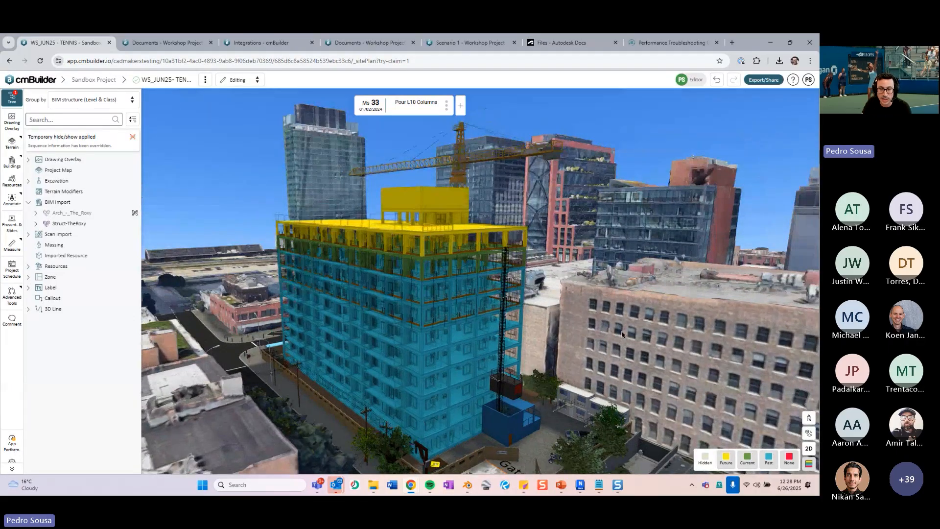
Turn off the sequencing colour display and reset the temporary hide on the Arch_-_The_Roxy model.
{"action": "left_click", "coordinate": [809, 463]}
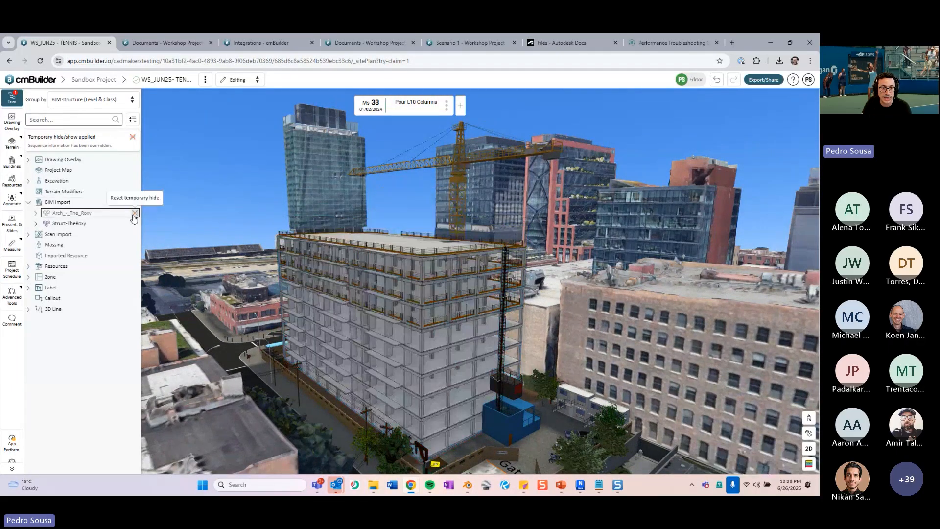
{"action": "left_click", "coordinate": [135, 214]}
{"action": "right_click_drag", "start_coordinate": [232, 199], "coordinate": [226, 202]}
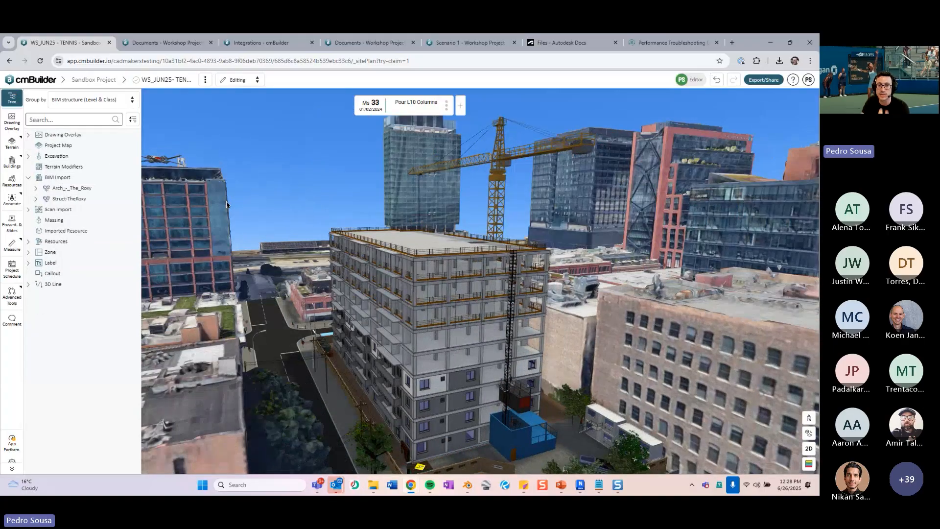
{"action": "scroll", "coordinate": [226, 201], "scroll_direction": "up", "scroll_amount": 5}
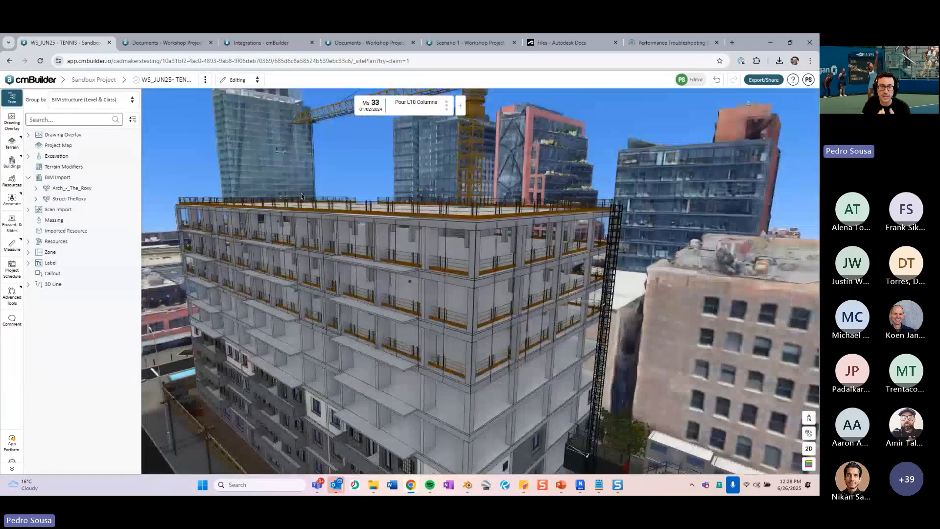
{"action": "right_click_drag", "start_coordinate": [301, 197], "coordinate": [206, 181]}
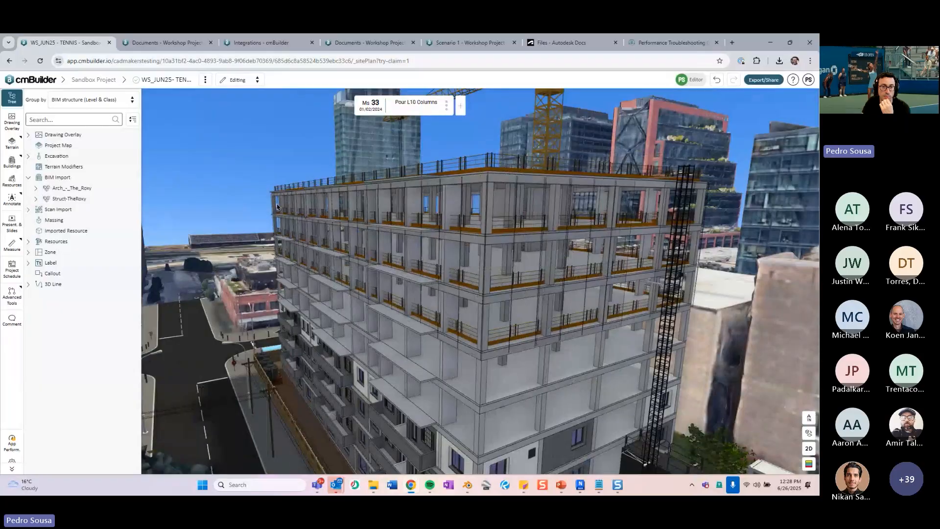
Select the uppermost floor slab of the building at milestone 33 and temporarily hide it.
{"action": "right_click_drag", "start_coordinate": [436, 137], "coordinate": [457, 195]}
{"action": "left_click", "coordinate": [458, 196]}
{"action": "right_click_drag", "start_coordinate": [323, 235], "coordinate": [283, 292]}
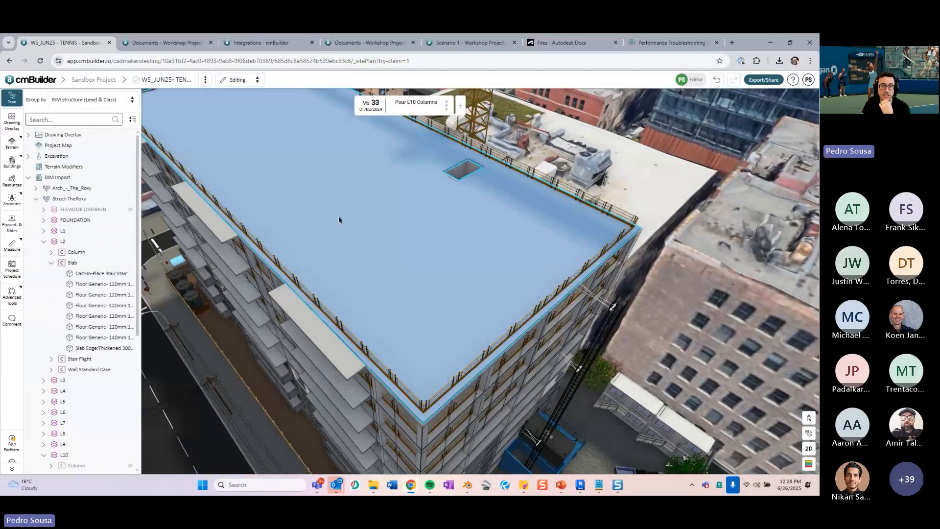
{"action": "right_click_drag", "start_coordinate": [339, 219], "coordinate": [357, 221]}
{"action": "scroll", "coordinate": [357, 220], "scroll_direction": "down", "scroll_amount": 1}
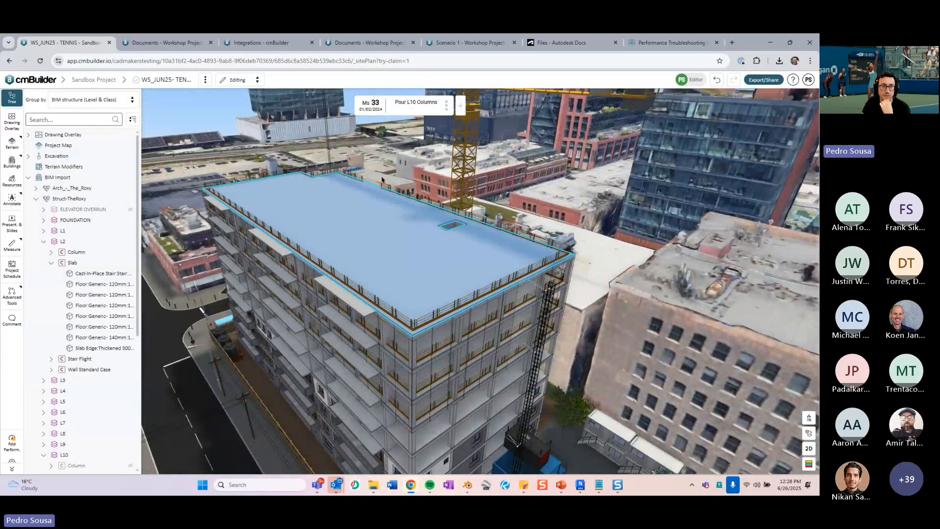
{"action": "right_click_drag", "start_coordinate": [366, 182], "coordinate": [370, 217]}
{"action": "scroll", "coordinate": [369, 225], "scroll_direction": "up", "scroll_amount": 1}
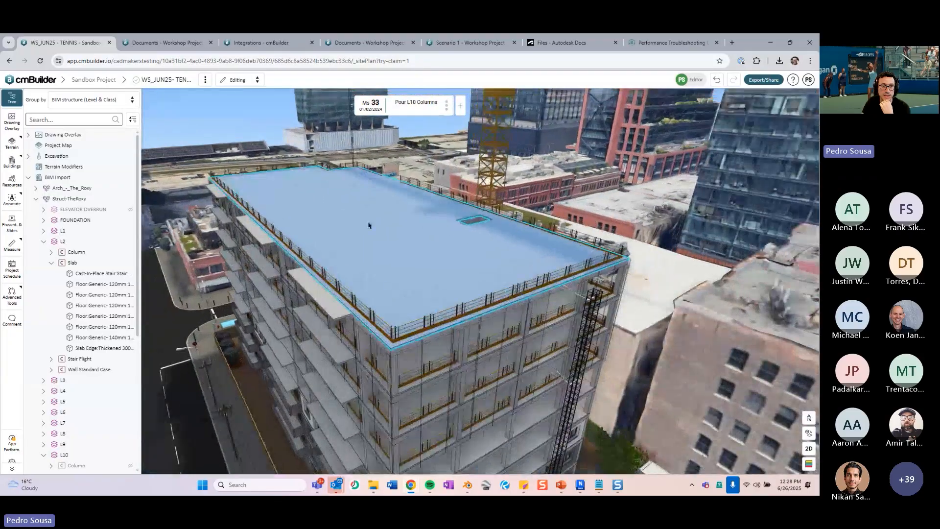
{"action": "right_click", "coordinate": [366, 231]}
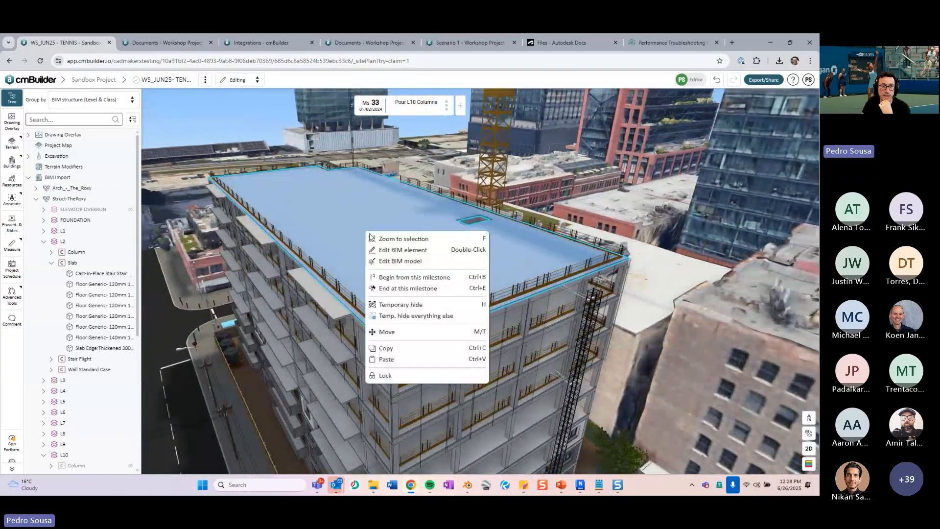
{"action": "left_click", "coordinate": [409, 307]}
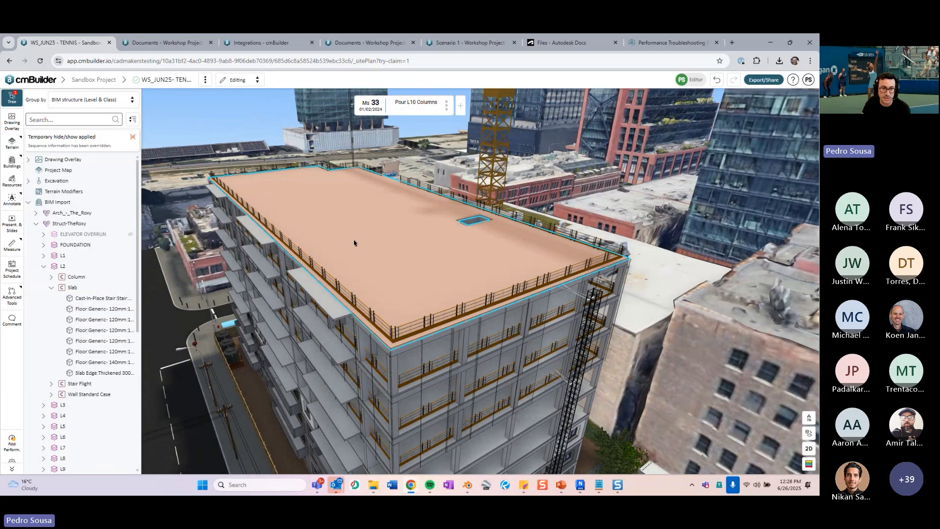
Apply a temporary show to the selected uppermost slab, deselect it and look over the roof.
{"action": "right_click", "coordinate": [392, 248]}
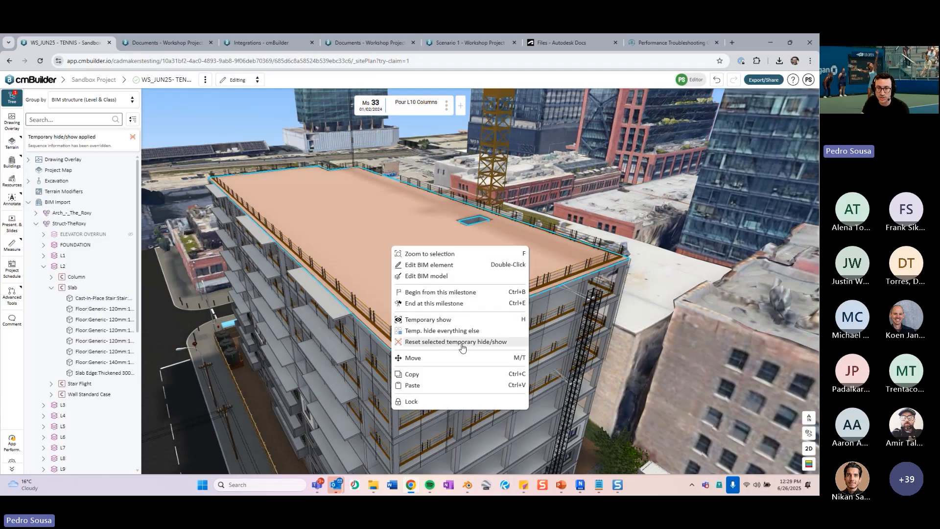
{"action": "left_click", "coordinate": [440, 320]}
{"action": "left_click", "coordinate": [421, 129]}
{"action": "left_click_drag", "start_coordinate": [419, 216], "coordinate": [393, 260]}
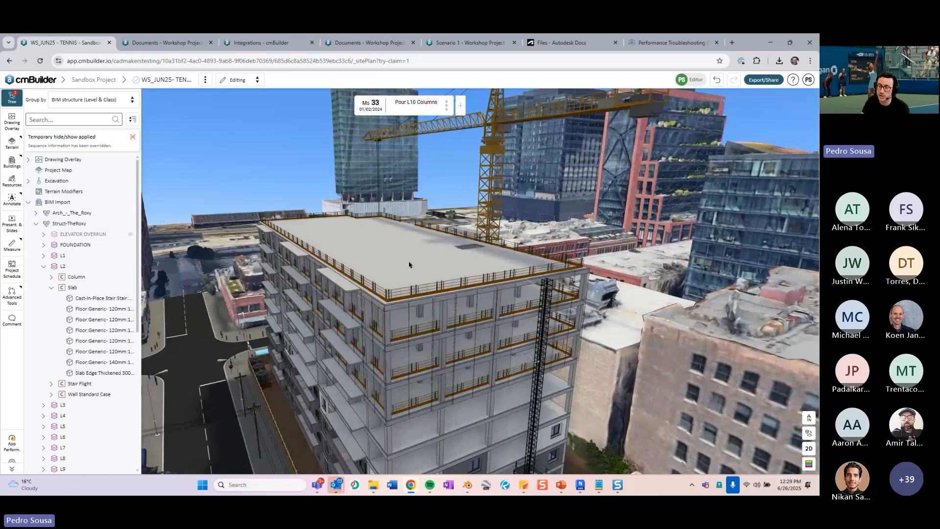
{"action": "left_click_drag", "start_coordinate": [397, 252], "coordinate": [384, 122]}
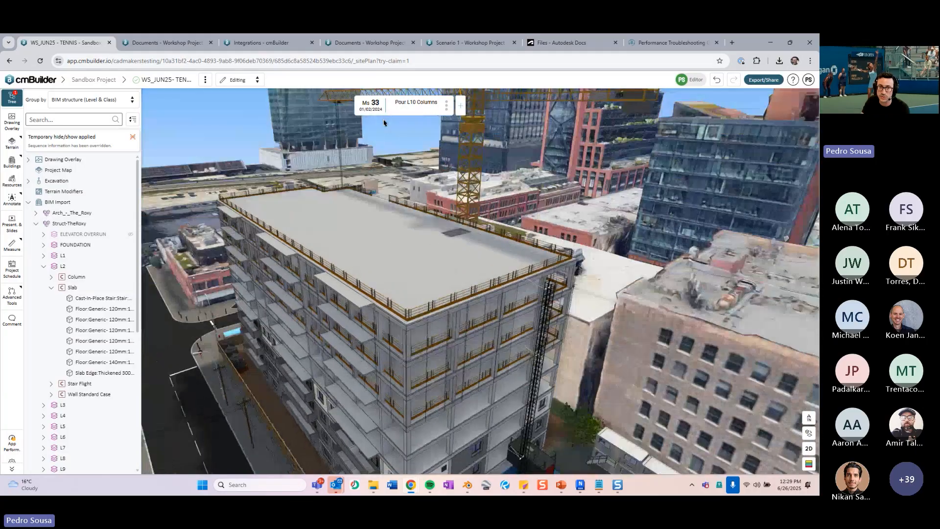
Step back through the milestones to 28, Envelope - Level 3, to examine the temporarily shown slab against earlier construction stages.
{"action": "left_click", "coordinate": [346, 106]}
{"action": "left_click", "coordinate": [346, 106]}
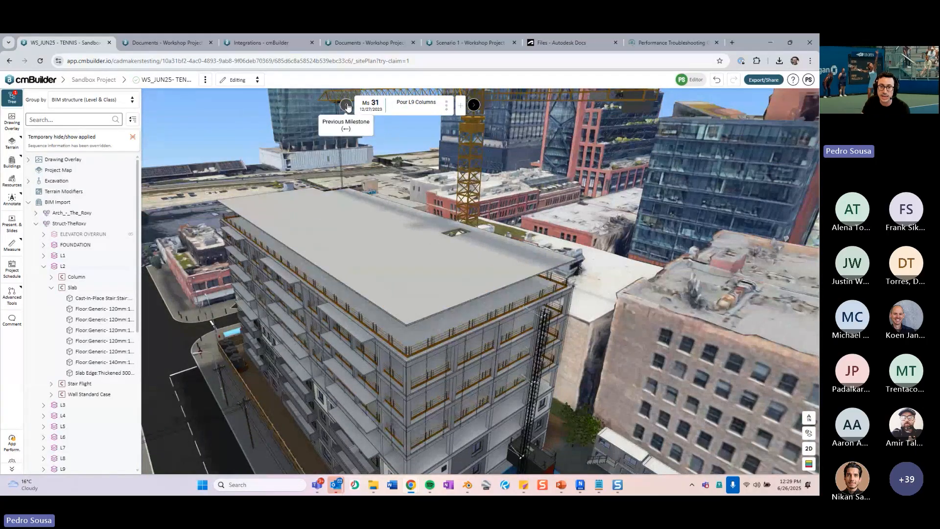
{"action": "left_click", "coordinate": [347, 106]}
{"action": "left_click", "coordinate": [346, 105]}
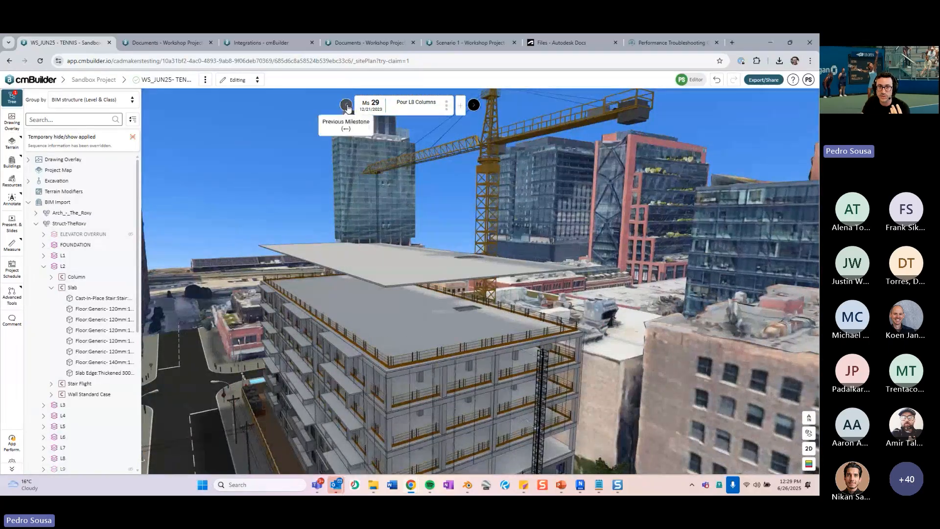
{"action": "left_click", "coordinate": [346, 106]}
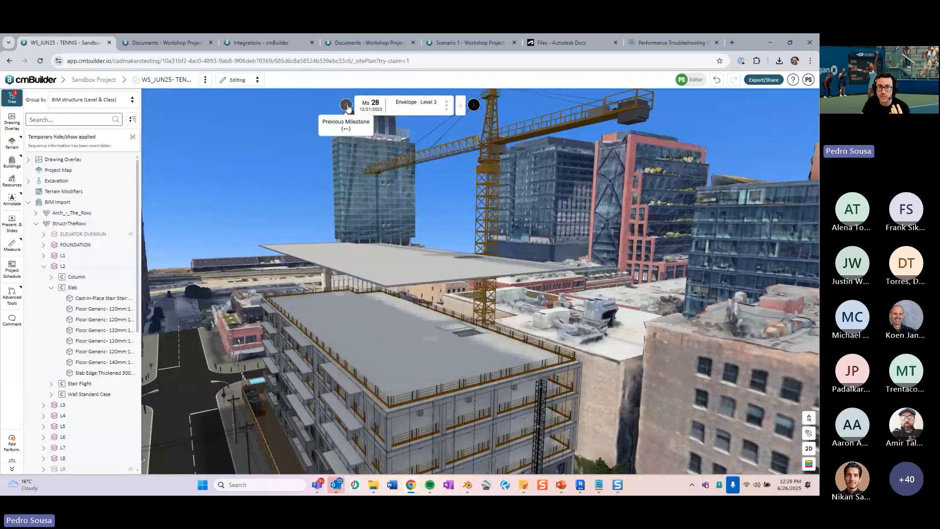
Step back to milestone 26, Envelope - Level 2, and examine the temporarily shown slab above the building.
{"action": "left_click", "coordinate": [346, 105]}
{"action": "left_click", "coordinate": [347, 105]}
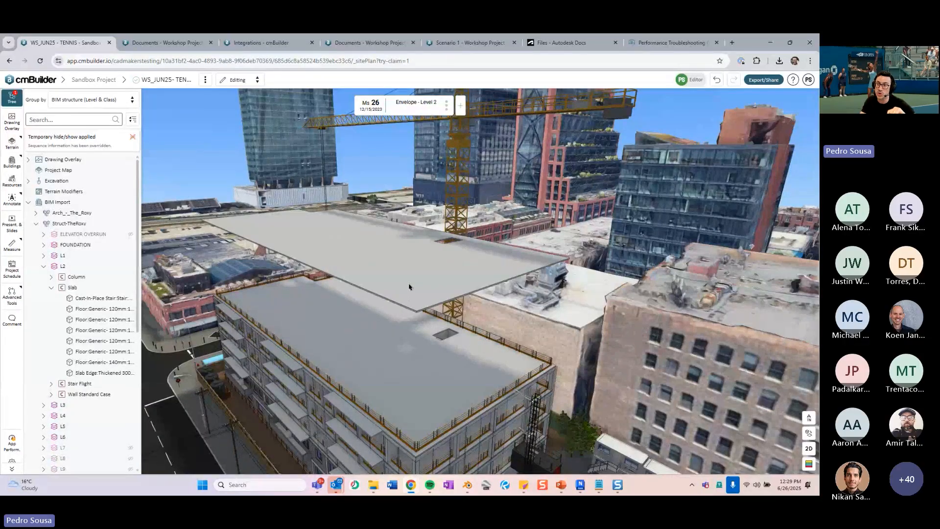
{"action": "key", "text": "ctrl"}
{"action": "key", "text": "ctrl"}
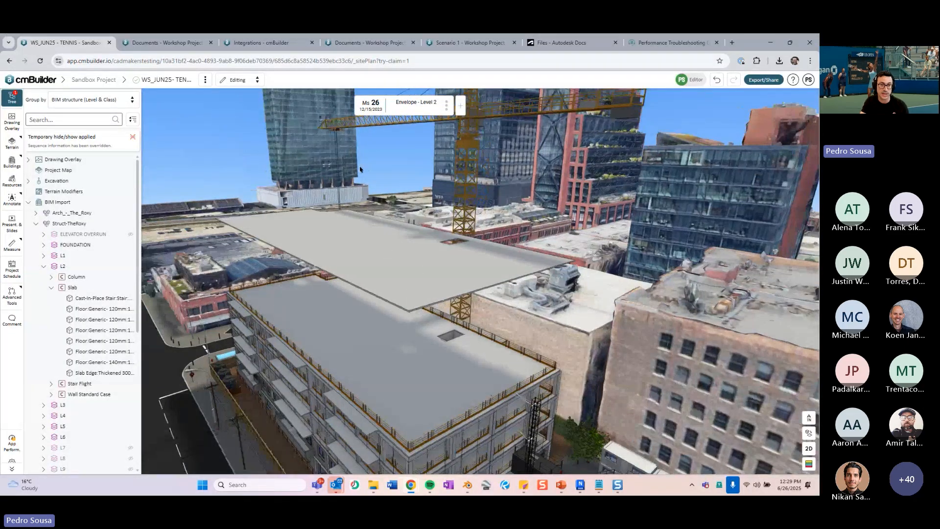
{"action": "left_click_drag", "start_coordinate": [360, 165], "coordinate": [398, 215]}
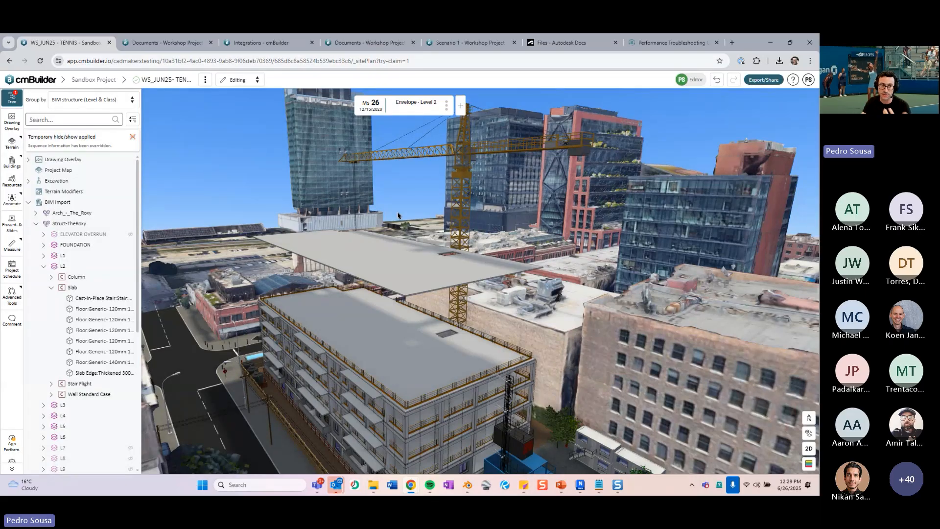
Reset all temporary hide/show overrides at milestone 26 to restore the sequenced visibility.
{"action": "left_click", "coordinate": [133, 138]}
{"action": "scroll", "coordinate": [304, 183], "scroll_direction": "up", "scroll_amount": 2}
{"action": "left_click_drag", "start_coordinate": [345, 179], "coordinate": [383, 258]}
{"action": "scroll", "coordinate": [383, 257], "scroll_direction": "down", "scroll_amount": 2}
Select the uppermost visible floor slab of L6, temporarily hide it and look at the columns below.
{"action": "left_click", "coordinate": [459, 274]}
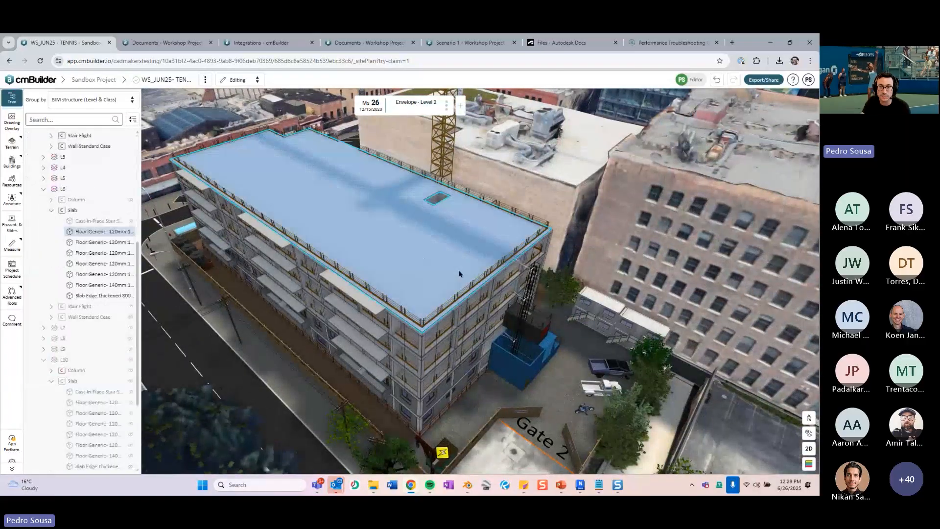
{"action": "key", "text": "h"}
{"action": "left_click_drag", "start_coordinate": [262, 149], "coordinate": [277, 214]}
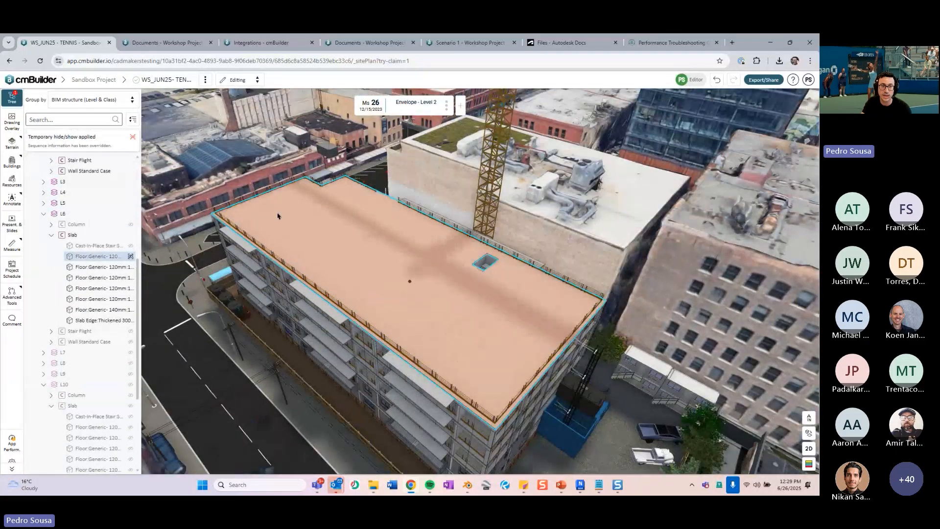
{"action": "scroll", "coordinate": [376, 266], "scroll_direction": "down", "scroll_amount": 2}
{"action": "scroll", "coordinate": [416, 269], "scroll_direction": "up", "scroll_amount": 3}
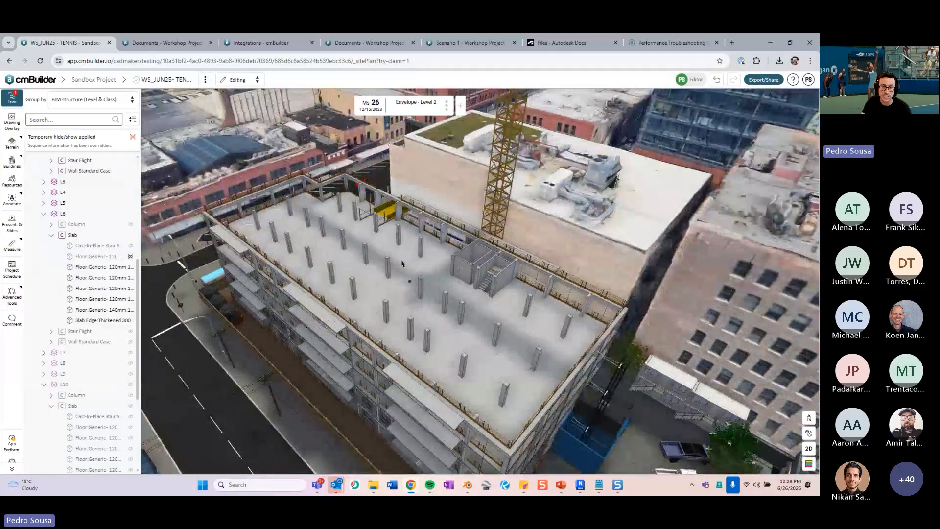
Switch the hidden L6 slab to temporarily shown and review its context commands without applying any.
{"action": "left_click", "coordinate": [131, 257]}
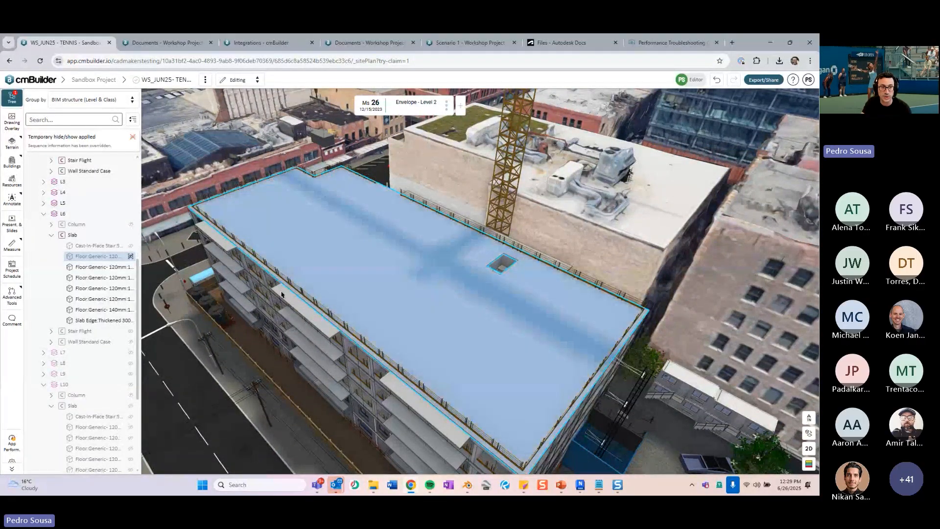
{"action": "right_click", "coordinate": [395, 365]}
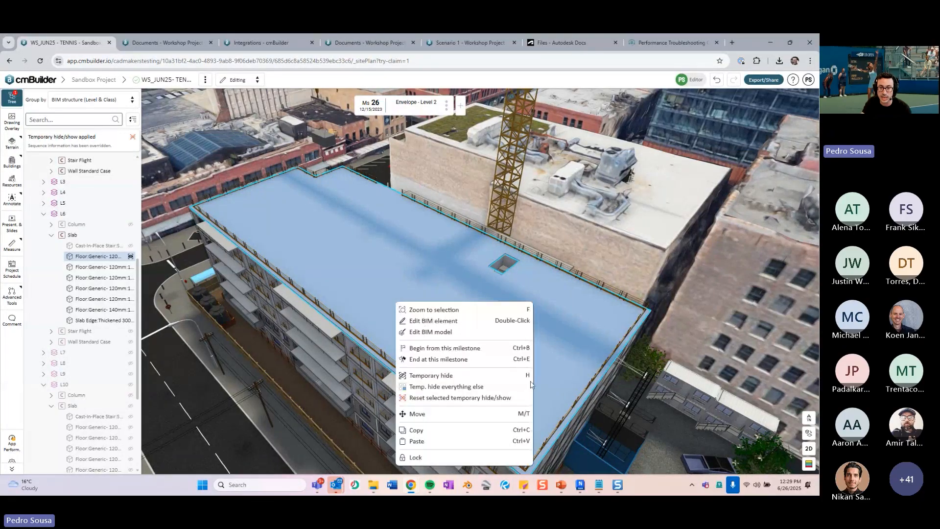
{"action": "left_click", "coordinate": [183, 114]}
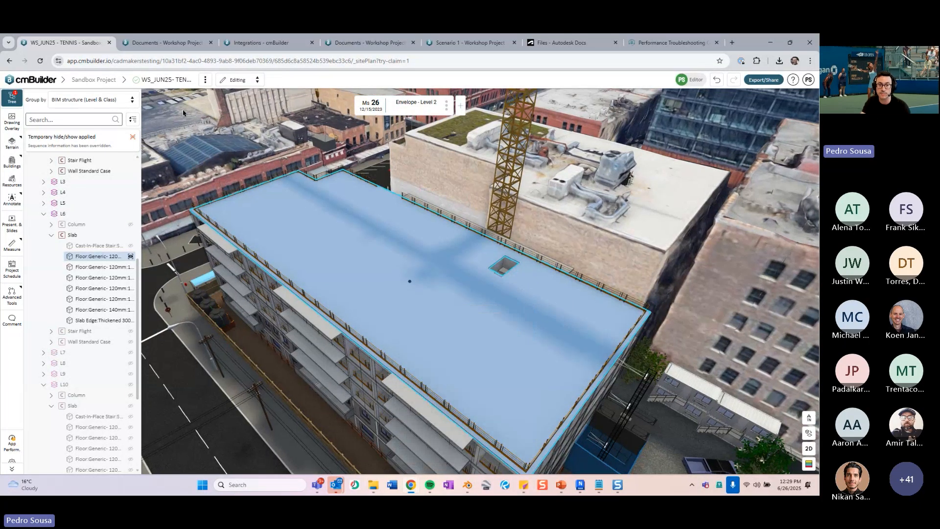
{"action": "scroll", "coordinate": [309, 192], "scroll_direction": "down", "scroll_amount": 2}
{"action": "left_click_drag", "start_coordinate": [310, 192], "coordinate": [282, 168]}
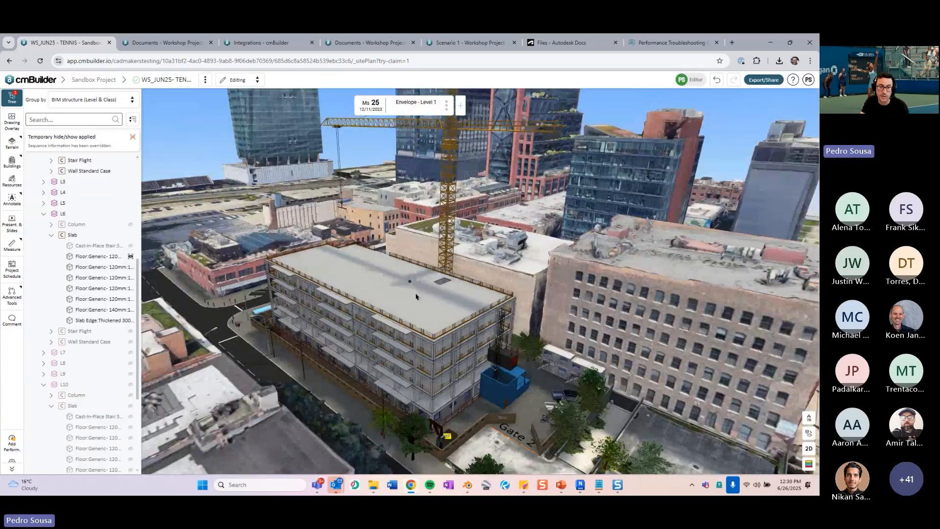
Step through the earlier milestones to 22, Hoist, to examine how the temporarily shown L6 slab overrides sequencing.
{"action": "key", "text": "Left"}
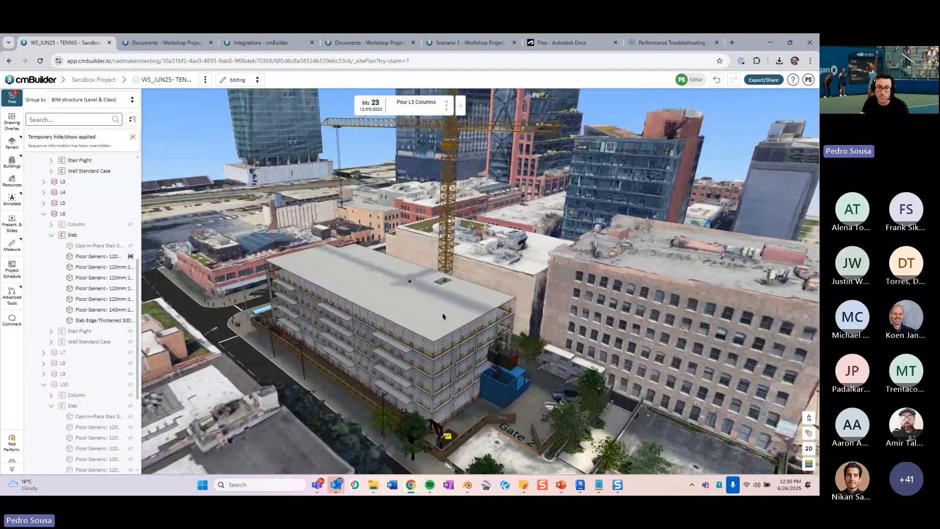
{"action": "key", "text": "Left"}
{"action": "key", "text": "Left"}
{"action": "key", "text": "Left"}
{"action": "left_click_drag", "start_coordinate": [422, 326], "coordinate": [445, 337]}
{"action": "scroll", "coordinate": [414, 320], "scroll_direction": "down", "scroll_amount": 3}
{"action": "key", "text": "Left"}
{"action": "key", "text": "Right"}
{"action": "key", "text": "Right"}
{"action": "scroll", "coordinate": [445, 337], "scroll_direction": "down", "scroll_amount": 2}
Switch to the PowerPoint Visibility Hierarchy slides, point out "redundant" under Temporary Visibility and advance to the Sequencing View slide.
{"action": "left_click", "coordinate": [561, 485]}
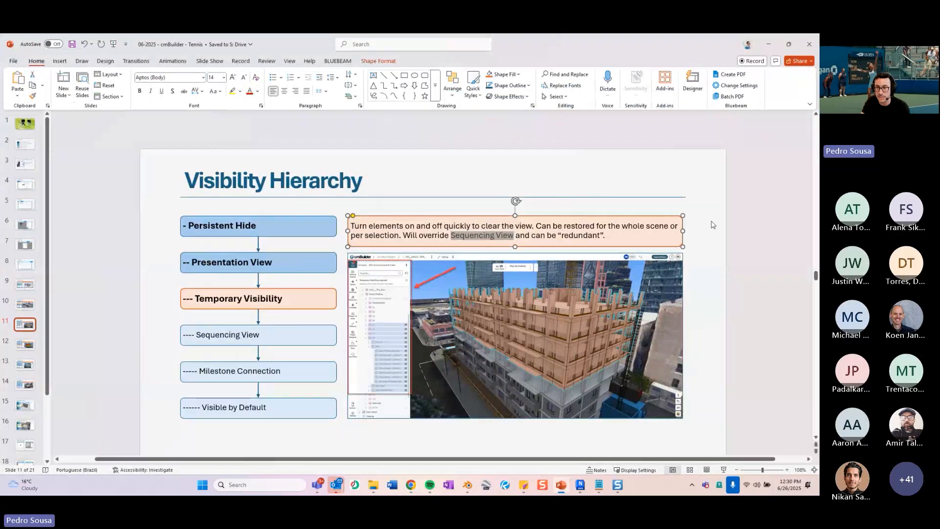
{"action": "left_click", "coordinate": [605, 236]}
{"action": "left_click_drag", "start_coordinate": [605, 236], "coordinate": [558, 235]}
{"action": "left_click", "coordinate": [588, 183]}
{"action": "left_click", "coordinate": [701, 163]}
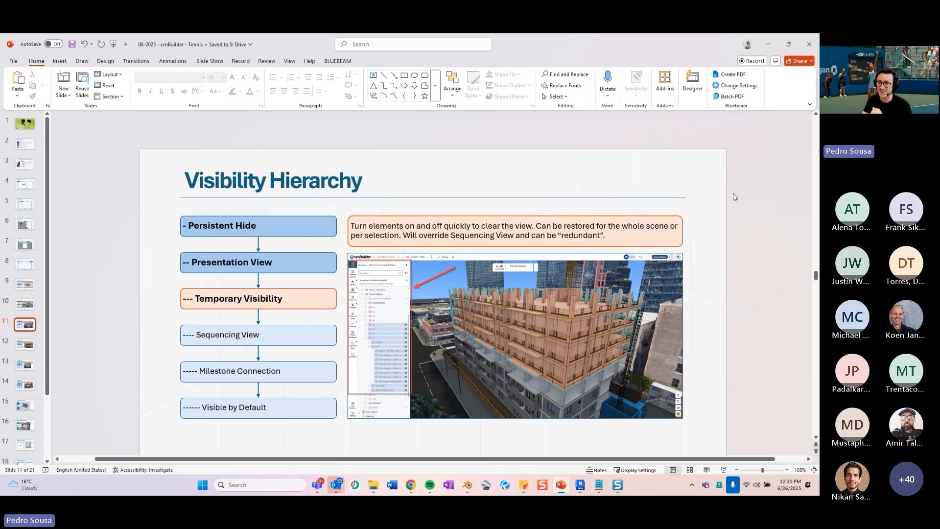
{"action": "left_click", "coordinate": [24, 345]}
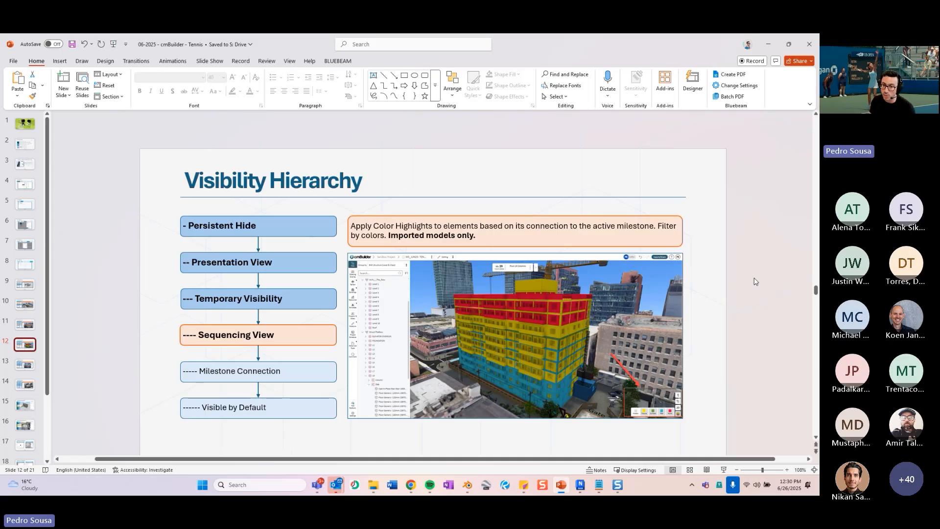
Switch back to the cmBuilder site plan in Chrome and reset all temporary hide/show overrides.
{"action": "mouse_move", "coordinate": [411, 489]}
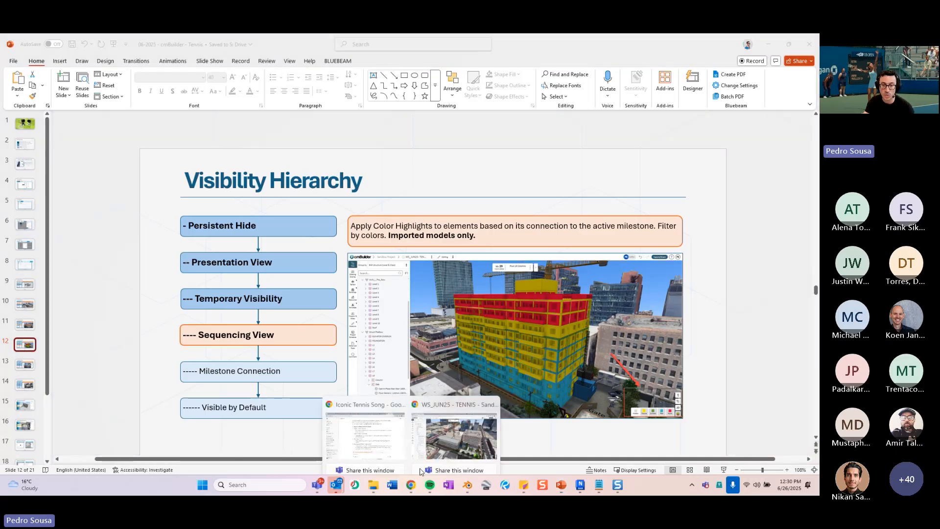
{"action": "left_click", "coordinate": [442, 421]}
{"action": "left_click", "coordinate": [133, 138]}
{"action": "left_click_drag", "start_coordinate": [387, 243], "coordinate": [304, 230]}
{"action": "scroll", "coordinate": [409, 281], "scroll_direction": "up", "scroll_amount": 3}
{"action": "left_click_drag", "start_coordinate": [480, 343], "coordinate": [434, 320]}
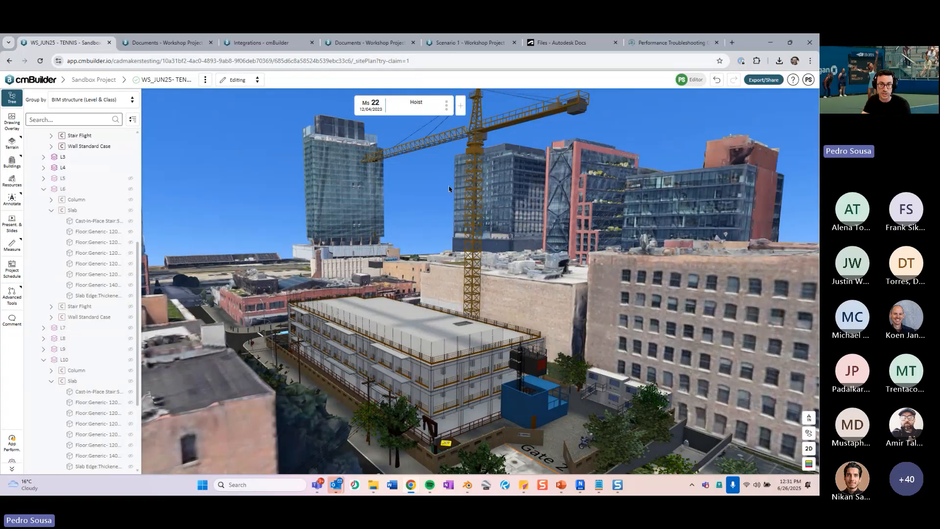
Compare milestones 23 and 22, turn on the sequencing view at milestone 22 and inspect the coloured building.
{"action": "left_click", "coordinate": [474, 106]}
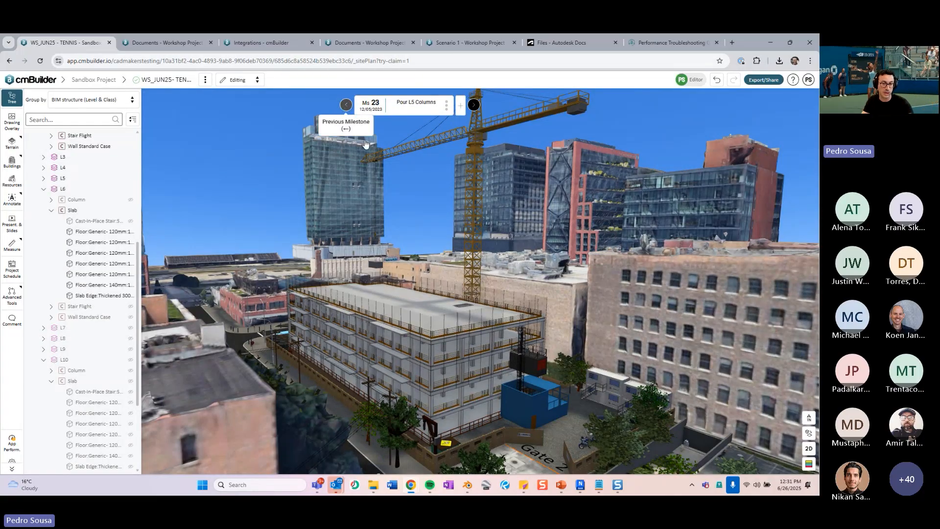
{"action": "key", "text": "Left"}
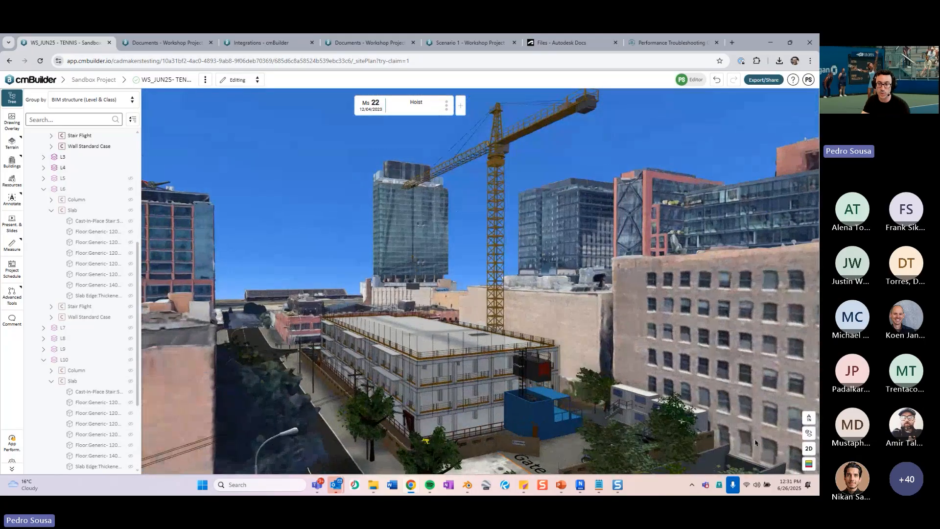
{"action": "left_click", "coordinate": [811, 467]}
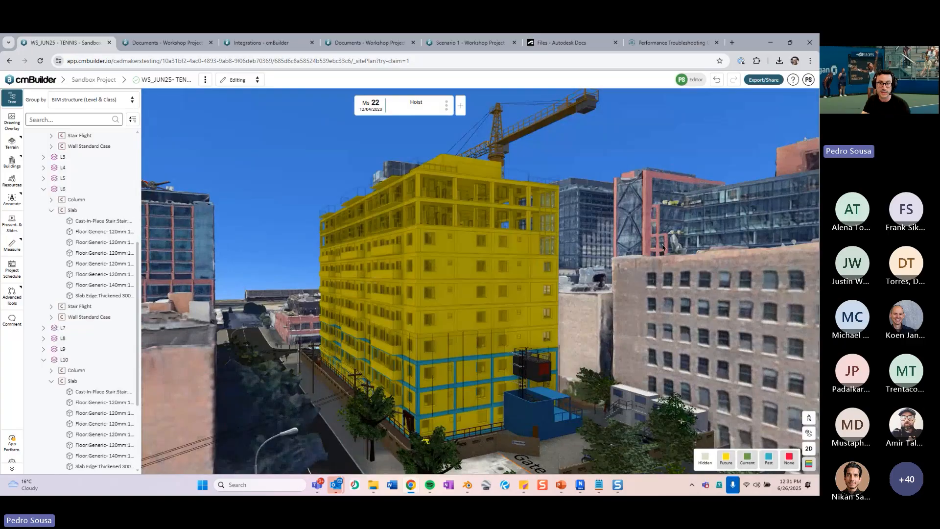
{"action": "left_click_drag", "start_coordinate": [524, 246], "coordinate": [429, 279]}
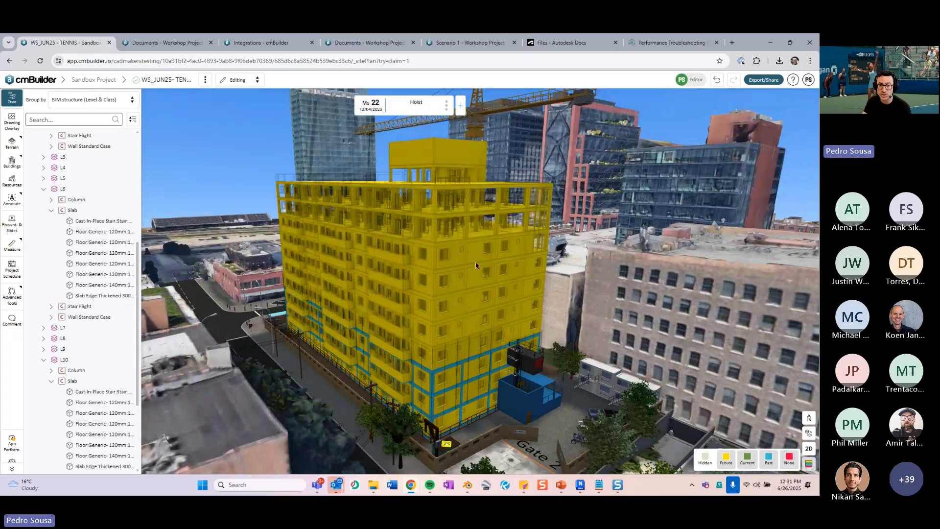
{"action": "scroll", "coordinate": [476, 265], "scroll_direction": "up", "scroll_amount": 3}
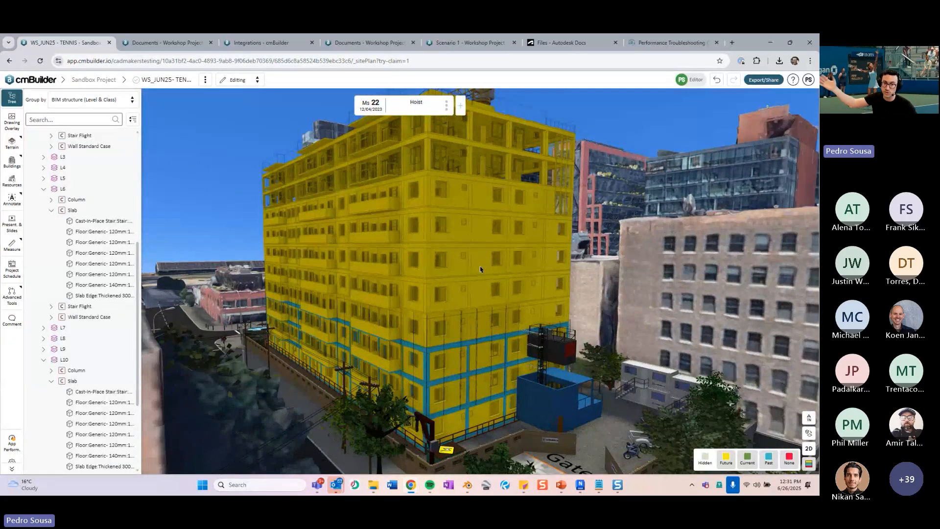
{"action": "middle_click_drag", "start_coordinate": [480, 269], "coordinate": [541, 232]}
{"action": "scroll", "coordinate": [436, 360], "scroll_direction": "up", "scroll_amount": 5}
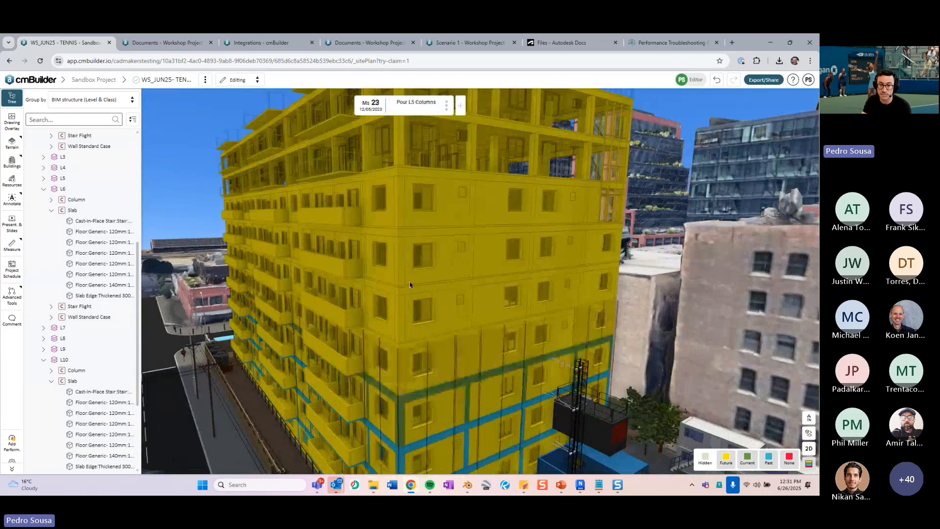
Step forward to milestone 24, Pour L6 Columns, and examine the sequencing colours around the building.
{"action": "middle_click_drag", "start_coordinate": [438, 367], "coordinate": [436, 338]}
{"action": "key", "text": "Right"}
{"action": "key", "text": "Right"}
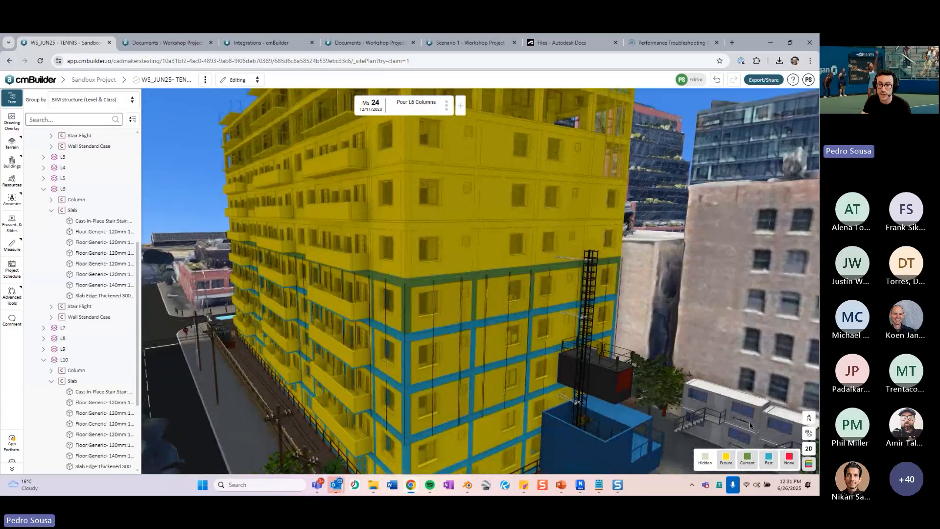
{"action": "scroll", "coordinate": [448, 235], "scroll_direction": "down", "scroll_amount": 4}
{"action": "middle_click_drag", "start_coordinate": [448, 235], "coordinate": [448, 299]}
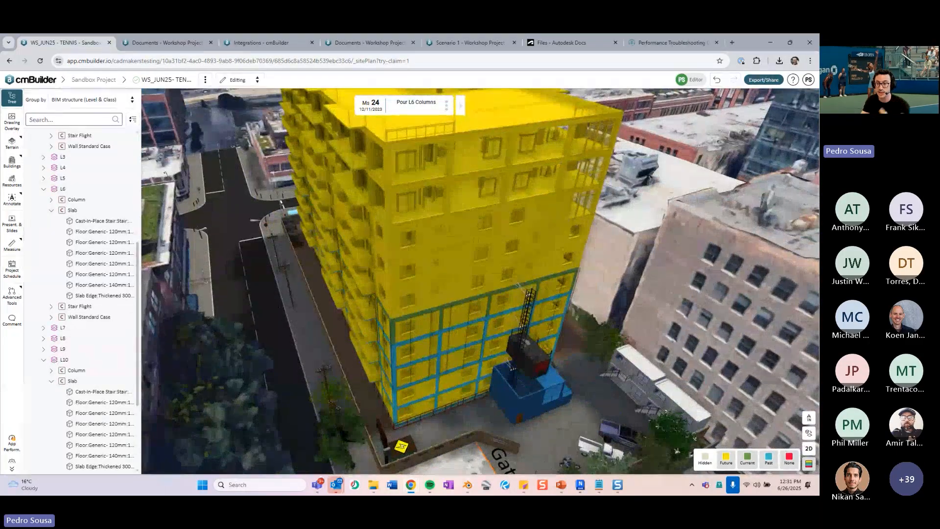
{"action": "middle_click_drag", "start_coordinate": [563, 343], "coordinate": [417, 273]}
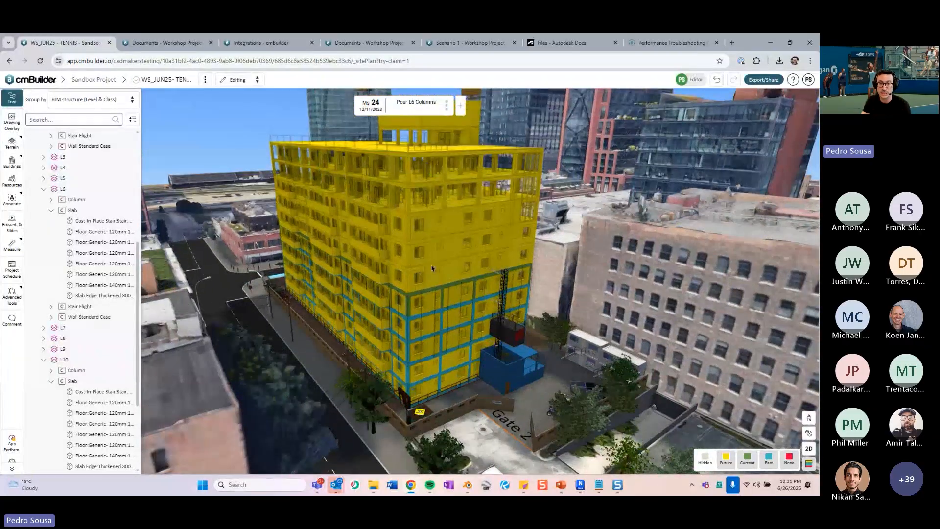
Step back to milestone 20, Pour L3 Columns, and forward to 23, Pour L5 Columns, to compare the sequencing colours.
{"action": "key", "text": "Left"}
{"action": "key", "text": "Left"}
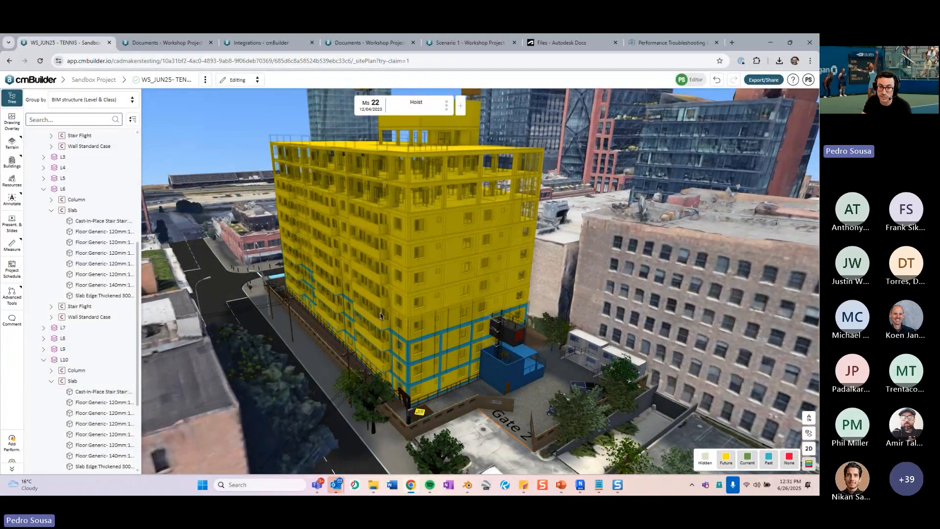
{"action": "key", "text": "Left"}
{"action": "key", "text": "Left"}
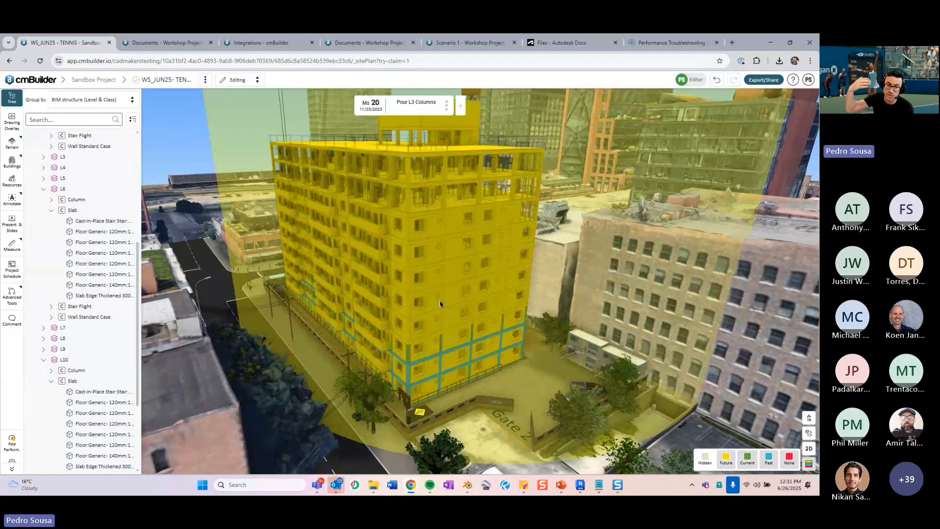
{"action": "key", "text": "Right"}
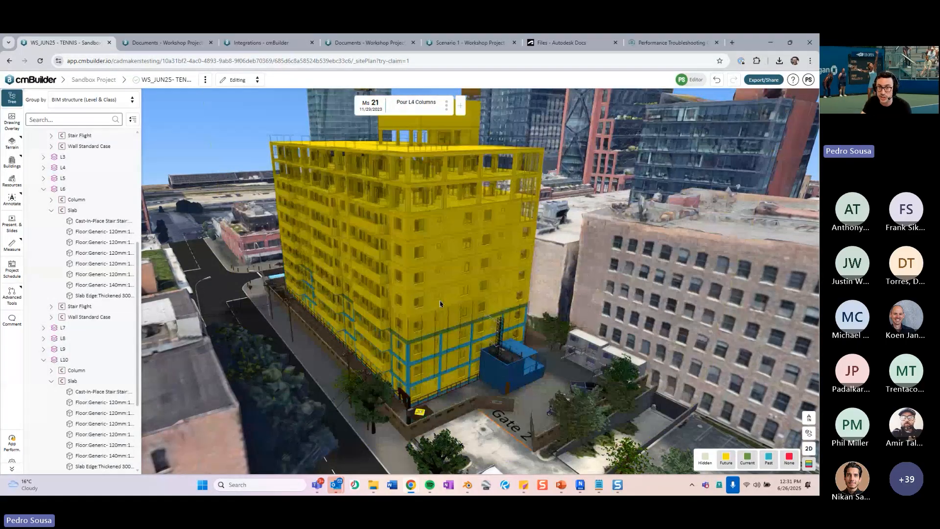
{"action": "key", "text": "Right"}
{"action": "key", "text": "Right"}
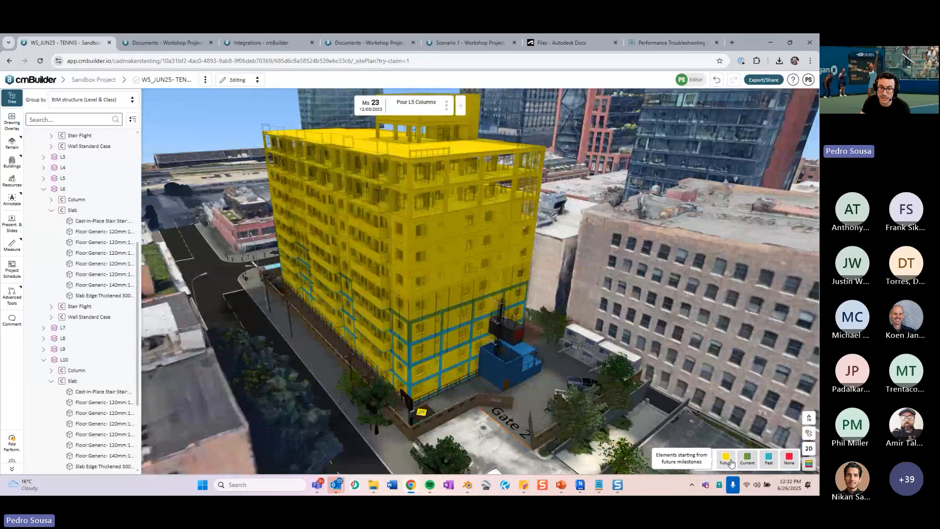
Filter the sequencing view to only elements starting from the current milestone and inspect them at milestone 23.
{"action": "left_click", "coordinate": [730, 462]}
{"action": "left_click", "coordinate": [733, 463]}
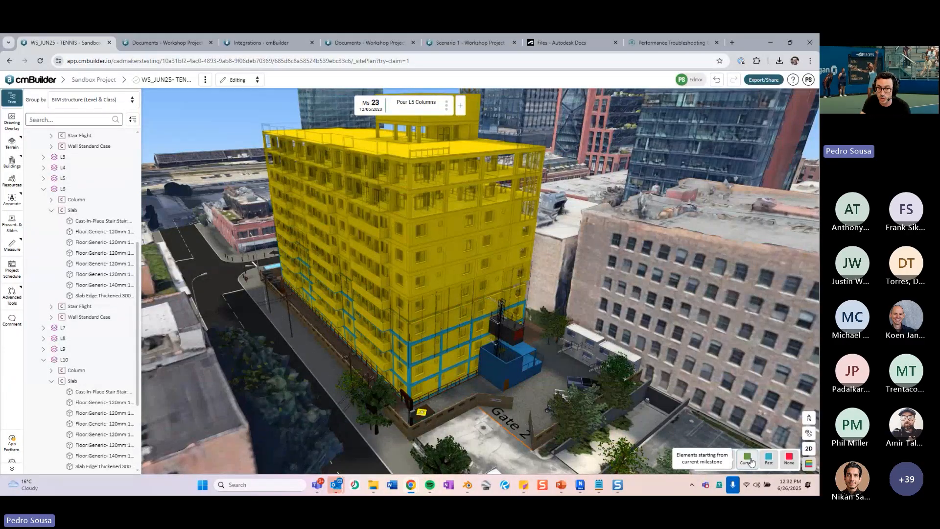
{"action": "left_click", "coordinate": [729, 460]}
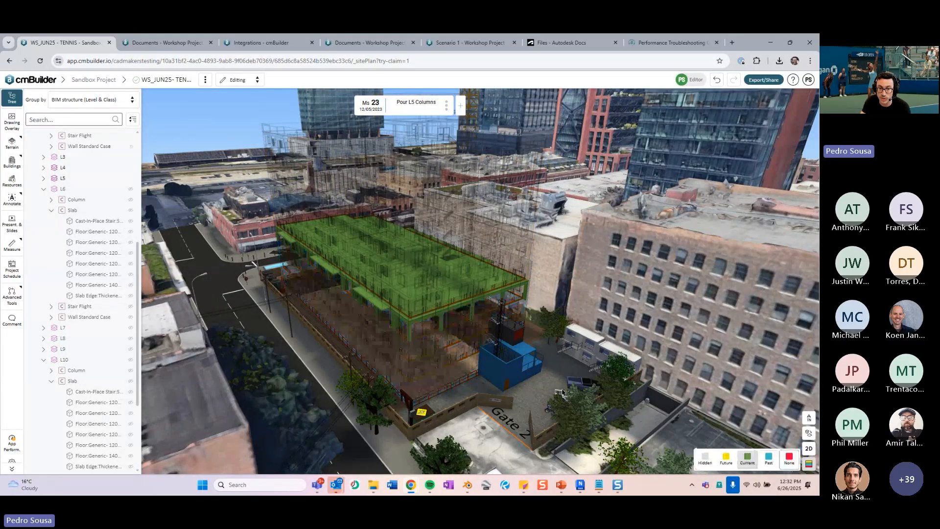
{"action": "left_click_drag", "start_coordinate": [545, 379], "coordinate": [542, 315]}
{"action": "scroll", "coordinate": [544, 299], "scroll_direction": "up", "scroll_amount": 3}
{"action": "scroll", "coordinate": [542, 315], "scroll_direction": "down", "scroll_amount": 3}
{"action": "left_click_drag", "start_coordinate": [396, 266], "coordinate": [392, 215]}
{"action": "left_click_drag", "start_coordinate": [422, 299], "coordinate": [429, 297]}
{"action": "left_click_drag", "start_coordinate": [395, 263], "coordinate": [422, 286]}
{"action": "scroll", "coordinate": [443, 283], "scroll_direction": "down", "scroll_amount": 2}
Step forward to milestone 28, Envelope - Level 3, with the current-only filter and turn off the sequencing view.
{"action": "key", "text": "Right"}
{"action": "scroll", "coordinate": [437, 297], "scroll_direction": "up", "scroll_amount": 3}
{"action": "key", "text": "Right"}
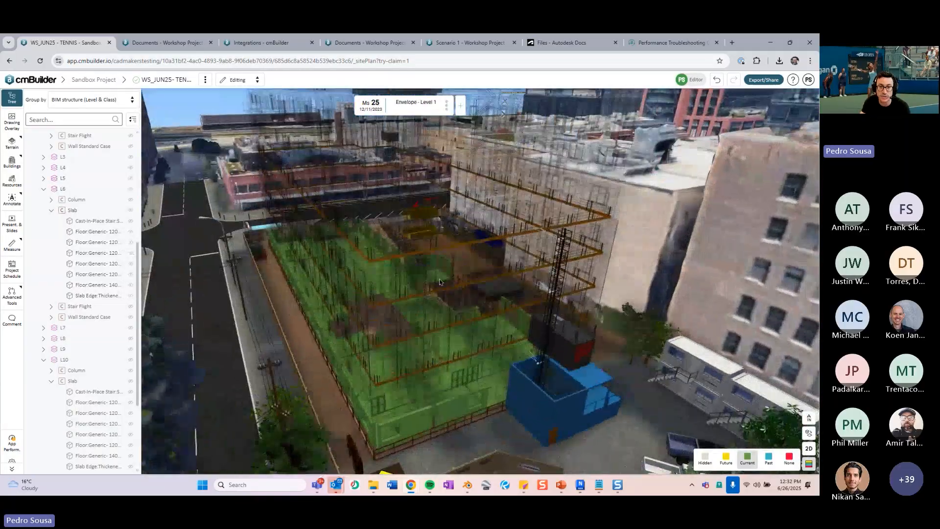
{"action": "key", "text": "Right"}
{"action": "key", "text": "Right"}
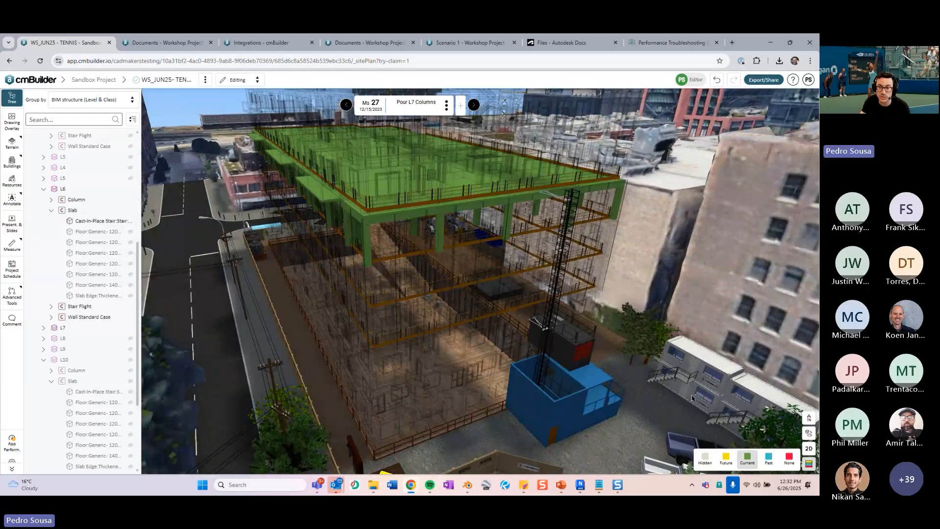
{"action": "key", "text": "Right"}
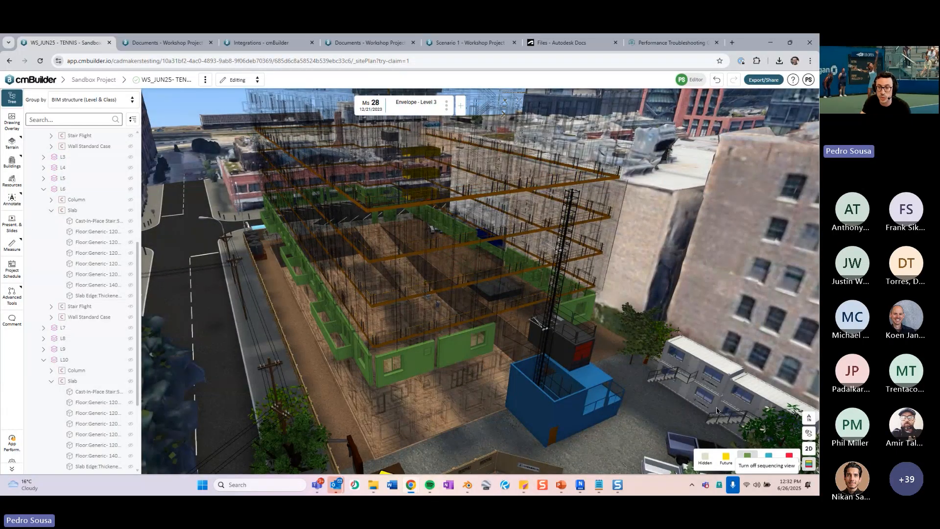
{"action": "left_click", "coordinate": [809, 464]}
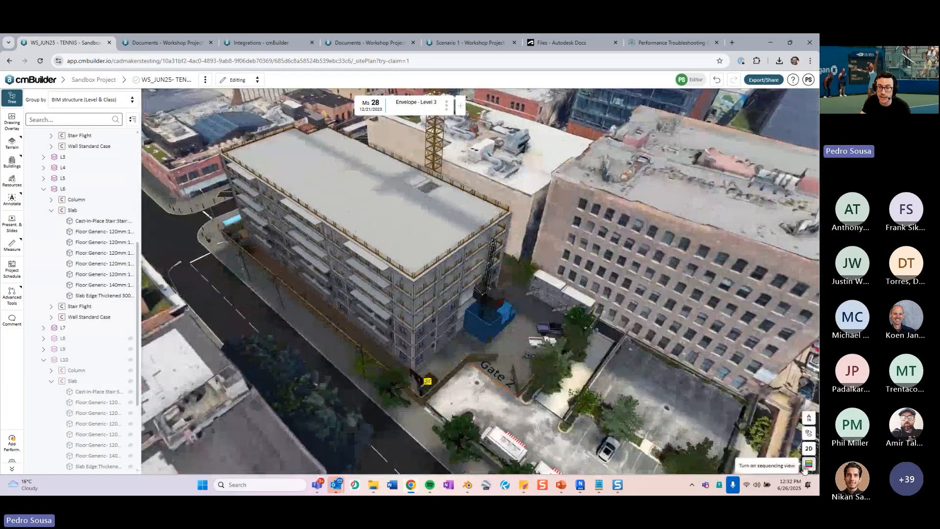
Turn on the sequencing view, add past and future elements to the current-only filter, and inspect the coloured building at milestone 28.
{"action": "left_click", "coordinate": [806, 467]}
{"action": "left_click", "coordinate": [768, 458]}
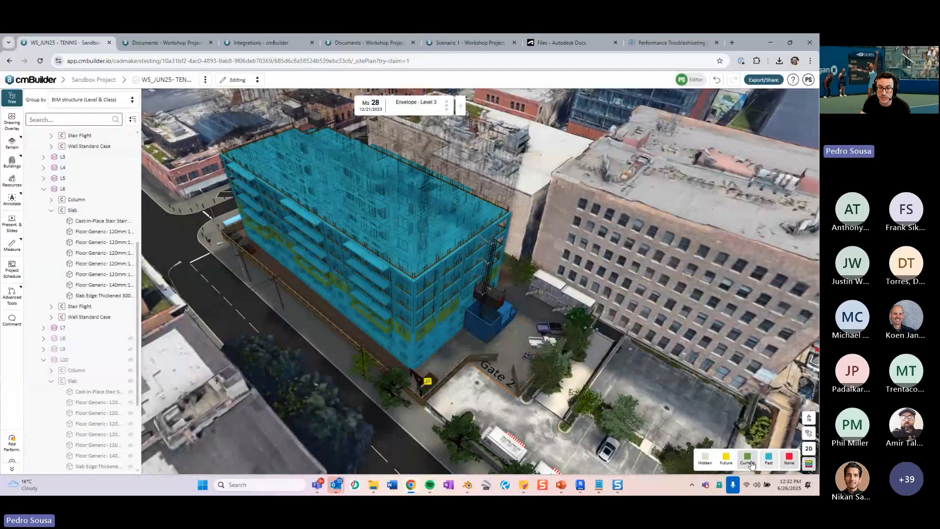
{"action": "left_click", "coordinate": [726, 459]}
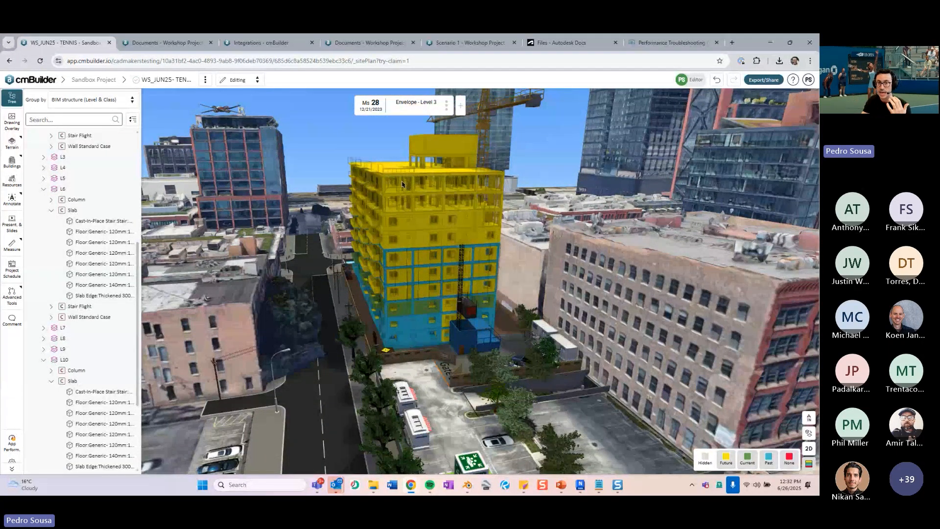
{"action": "left_click_drag", "start_coordinate": [402, 184], "coordinate": [443, 207]}
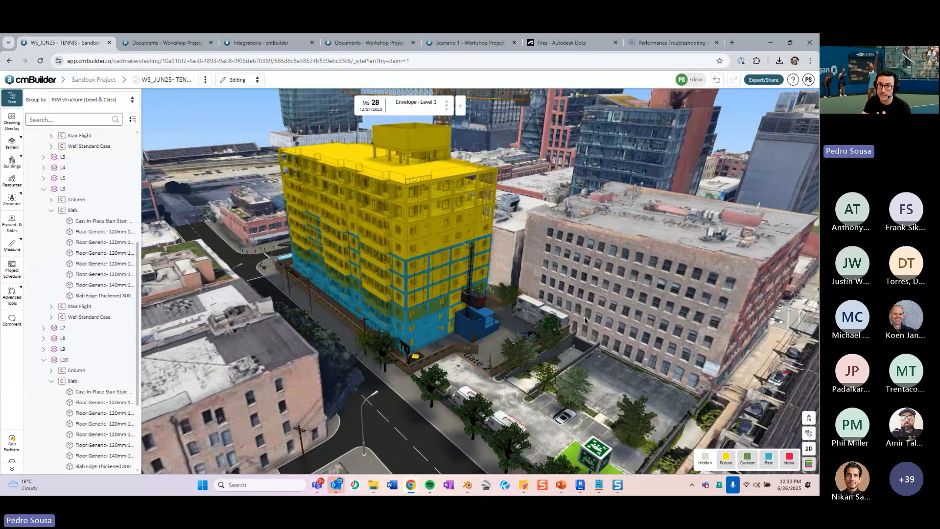
{"action": "scroll", "coordinate": [585, 320], "scroll_direction": "up", "scroll_amount": 3}
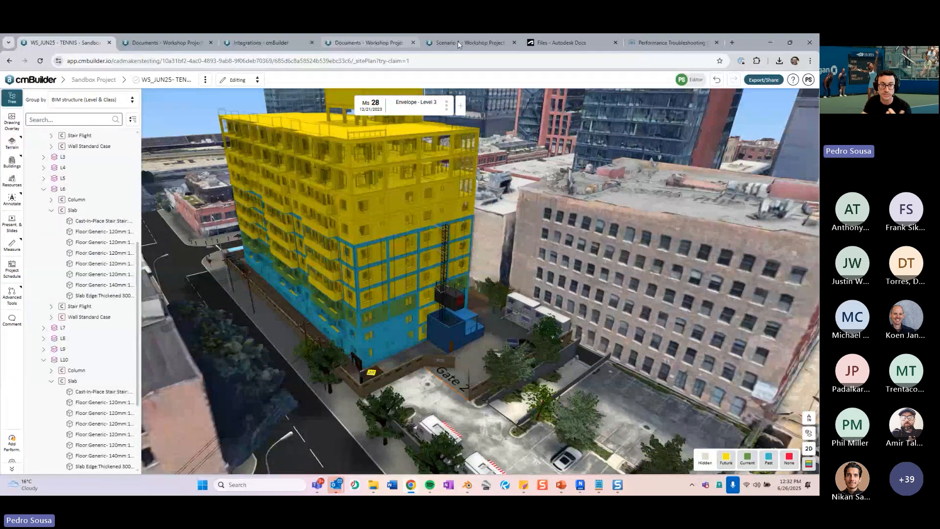
Switch to Scenario 1 of the Workshop Project, finish editing Default Slide 1, and bring the imported building model into close view.
{"action": "left_click", "coordinate": [458, 44]}
{"action": "left_click_drag", "start_coordinate": [462, 235], "coordinate": [549, 294]}
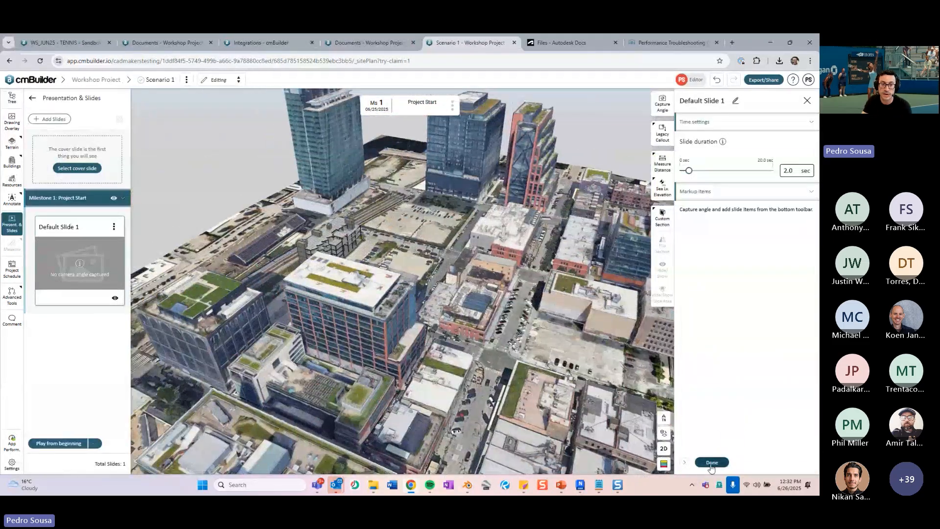
{"action": "left_click", "coordinate": [712, 462]}
{"action": "scroll", "coordinate": [367, 225], "scroll_direction": "up", "scroll_amount": 4}
{"action": "left_click_drag", "start_coordinate": [367, 225], "coordinate": [394, 247]}
Hide the Project Map in the model tree and temporarily hide the Scan Import so the imported building stands alone.
{"action": "left_click", "coordinate": [33, 98]}
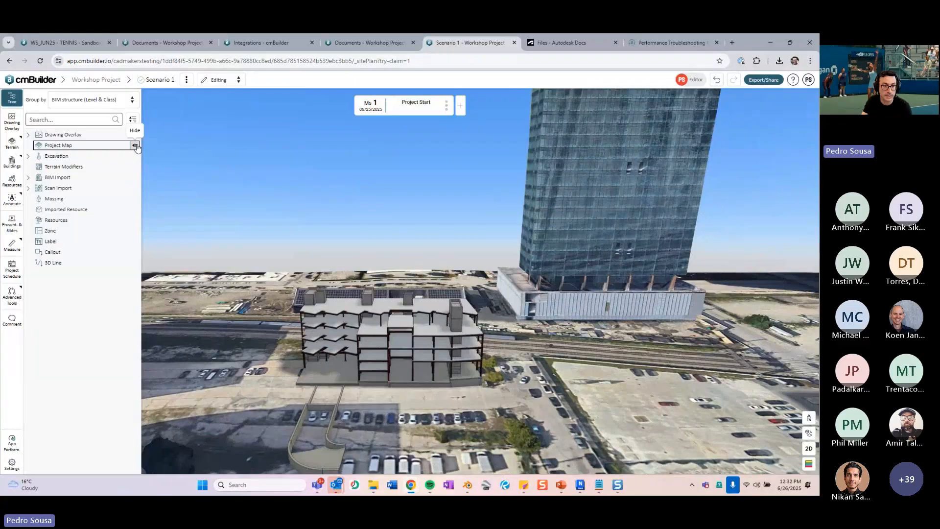
{"action": "left_click", "coordinate": [135, 145]}
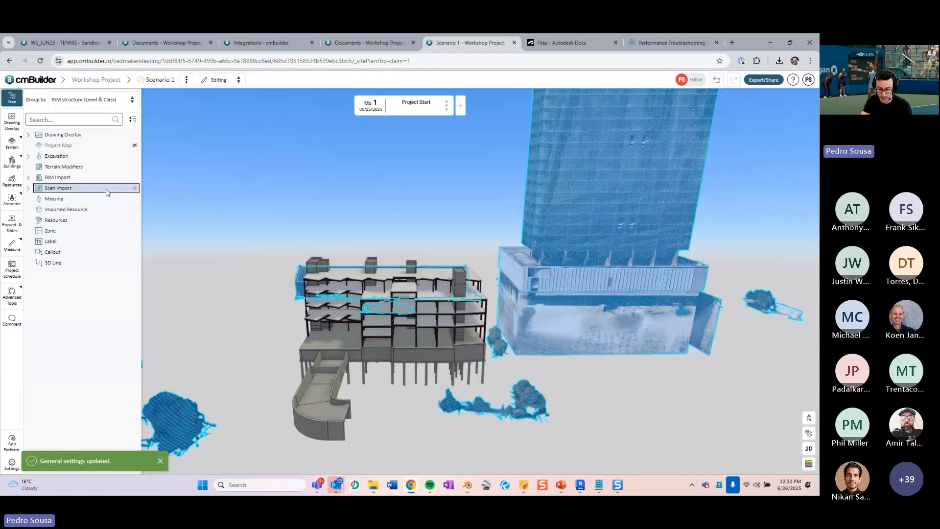
{"action": "key", "text": "h"}
{"action": "scroll", "coordinate": [409, 235], "scroll_direction": "up", "scroll_amount": 3}
{"action": "middle_click_drag", "start_coordinate": [411, 241], "coordinate": [428, 222]}
Add a new milestone after Project Start.
{"action": "left_click", "coordinate": [460, 106]}
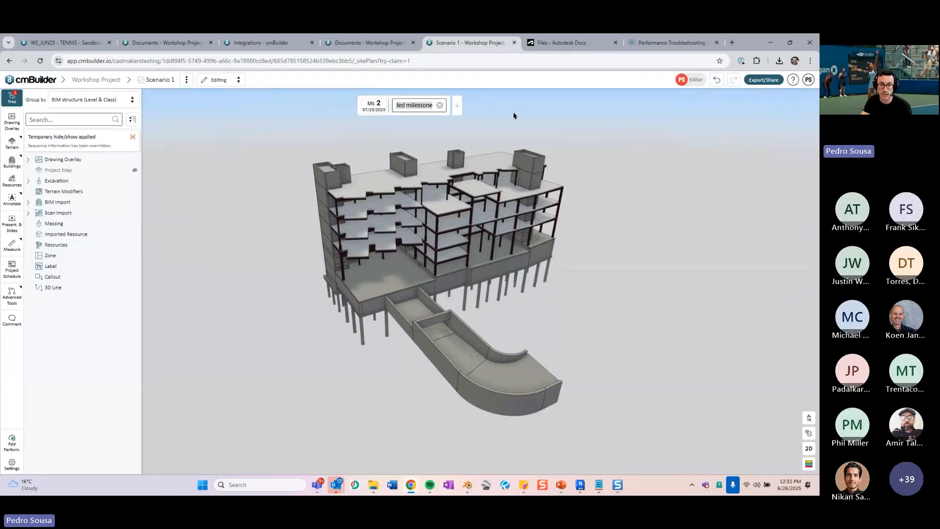
Add a third milestone to the timeline and return to milestone 2.
{"action": "left_click", "coordinate": [457, 105]}
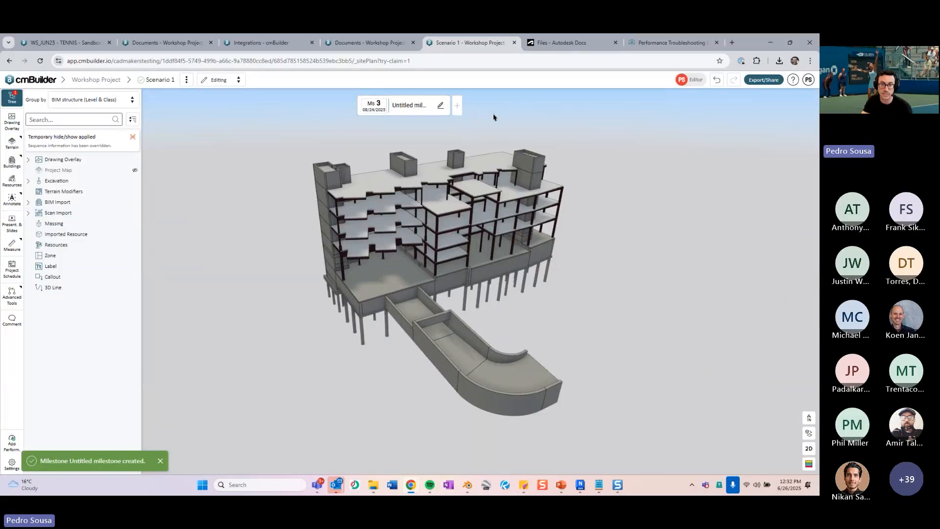
{"action": "middle_click_drag", "start_coordinate": [539, 148], "coordinate": [458, 201]}
{"action": "middle_click_drag", "start_coordinate": [520, 270], "coordinate": [462, 247]}
{"action": "middle_click_drag", "start_coordinate": [508, 279], "coordinate": [509, 341]}
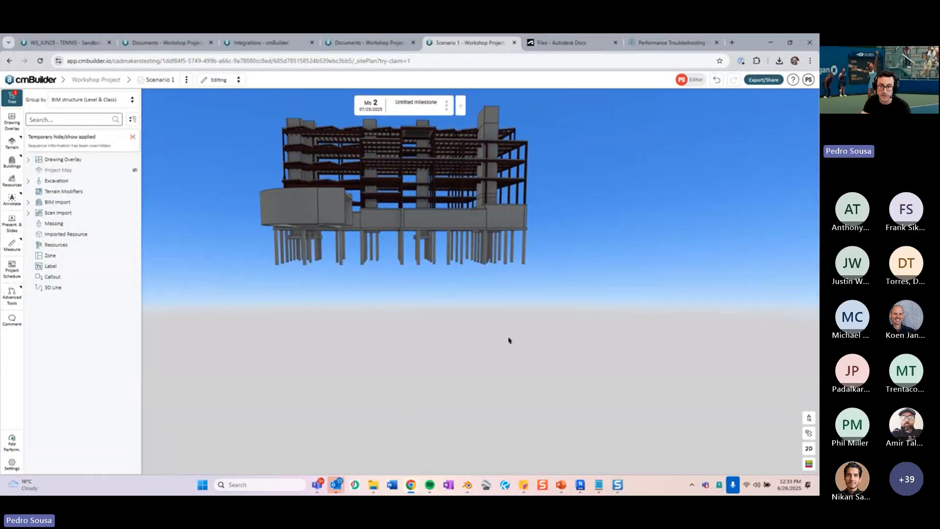
Make all the foundation piles beneath the building begin from milestone 2.
{"action": "left_click_drag", "start_coordinate": [588, 294], "coordinate": [250, 250]}
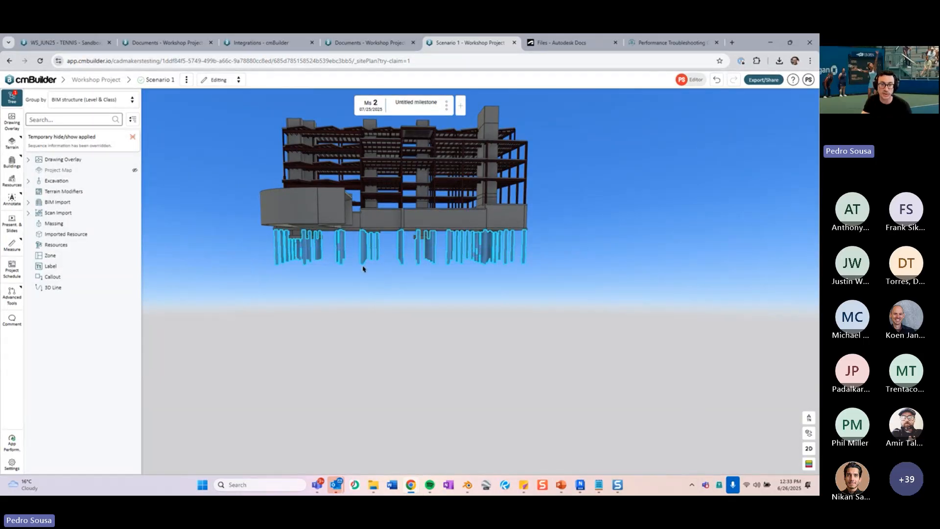
{"action": "right_click", "coordinate": [399, 246]}
{"action": "left_click", "coordinate": [430, 293]}
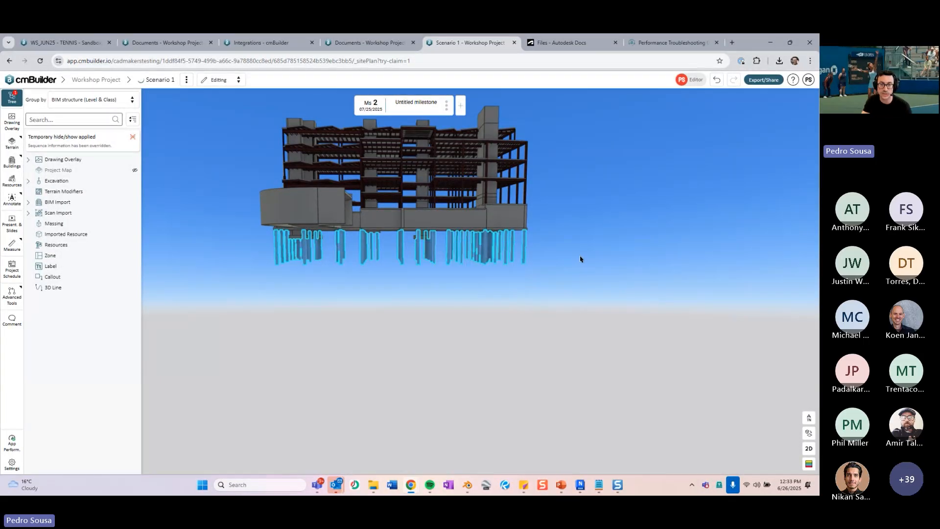
{"action": "left_click_drag", "start_coordinate": [571, 256], "coordinate": [496, 322]}
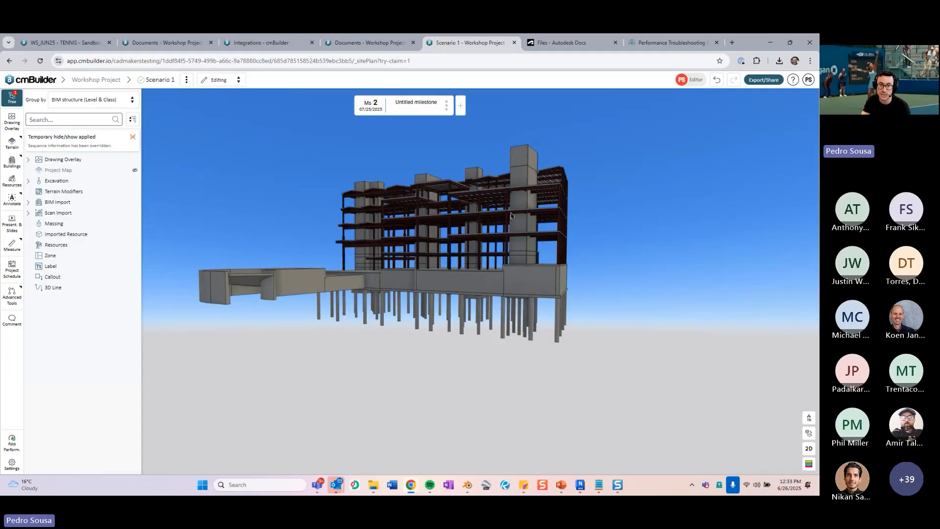
Turn on the sequencing view and filter the model to only the elements from past milestones.
{"action": "left_click", "coordinate": [809, 465]}
{"action": "left_click_drag", "start_coordinate": [674, 315], "coordinate": [599, 270]}
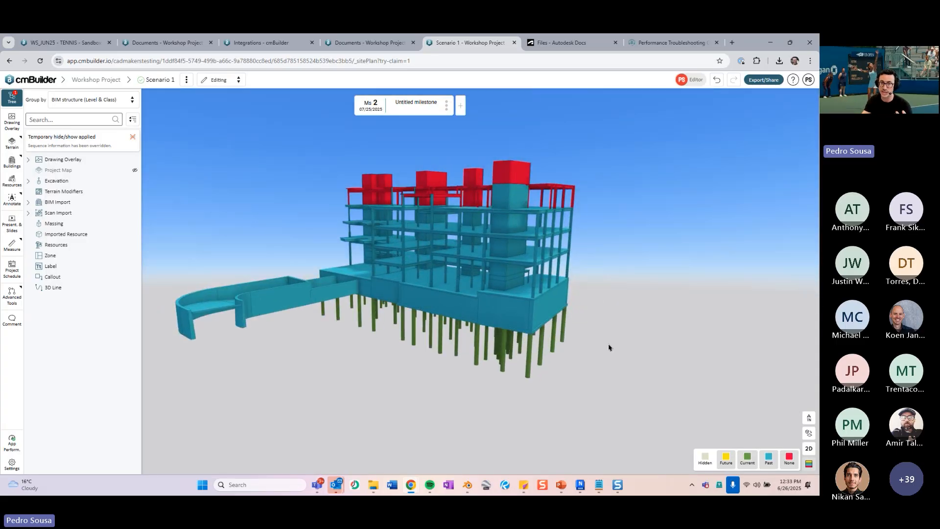
{"action": "left_click_drag", "start_coordinate": [576, 269], "coordinate": [725, 405]}
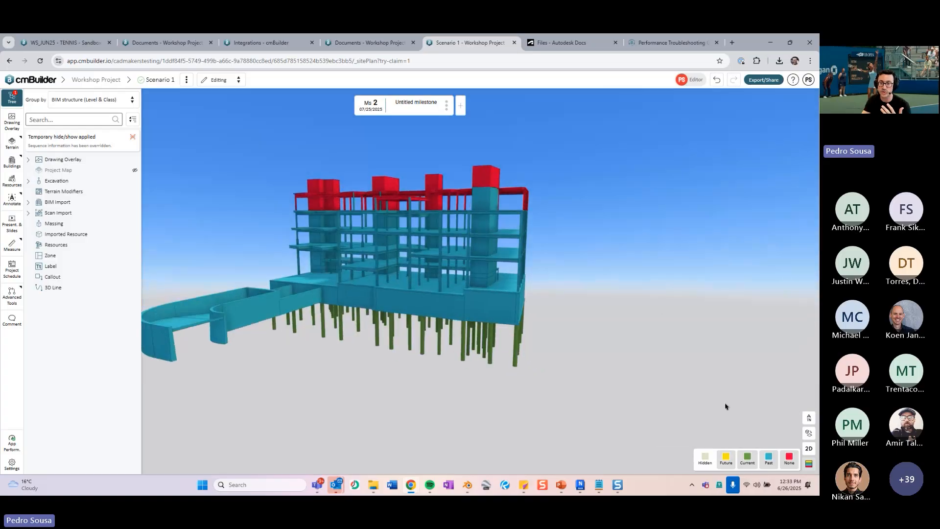
{"action": "left_click", "coordinate": [745, 466]}
{"action": "left_click", "coordinate": [794, 461]}
Clear the starting milestone of all the building elements shown as Past, so their timeline has no milestone connection.
{"action": "left_click_drag", "start_coordinate": [609, 149], "coordinate": [151, 418]}
{"action": "right_click", "coordinate": [427, 304]}
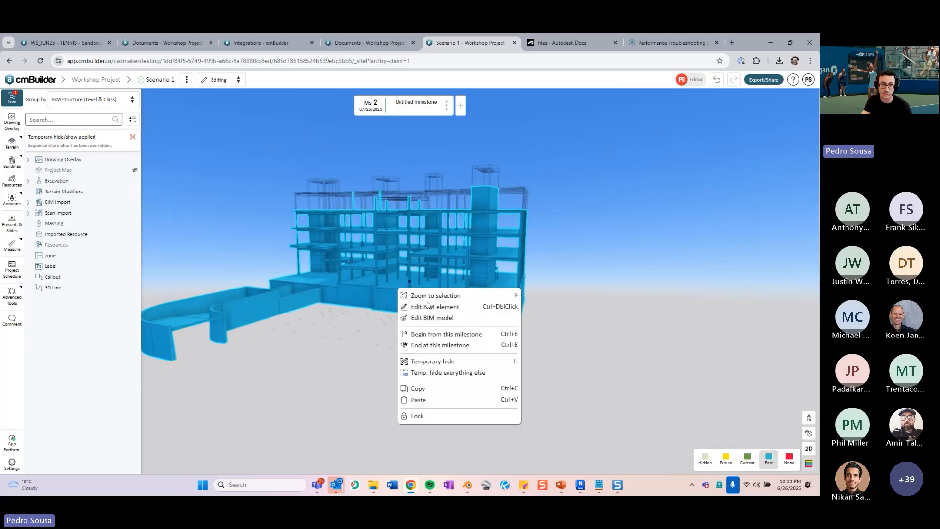
{"action": "left_click", "coordinate": [428, 306]}
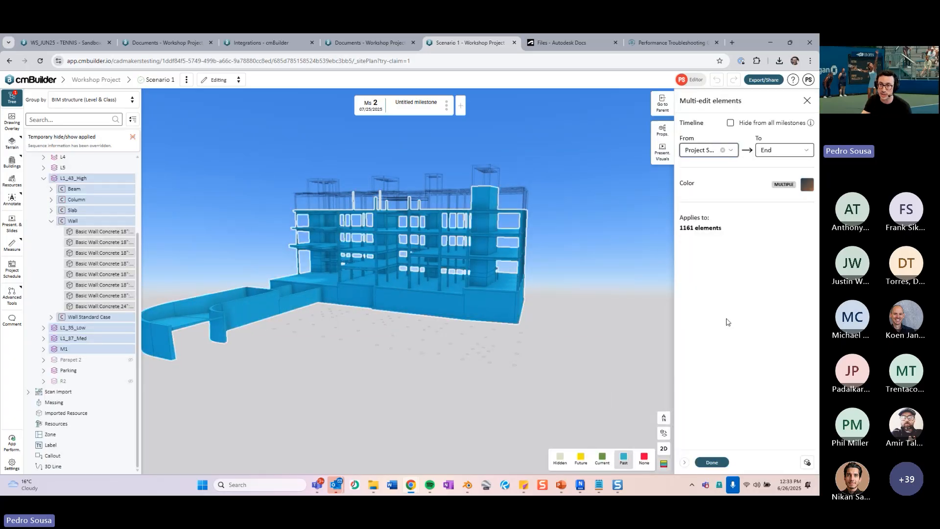
{"action": "left_click", "coordinate": [713, 462]}
Filter the sequencing view to elements without a milestone and make the lowest-level section at the end away from the ramp begin from milestone 3.
{"action": "left_click", "coordinate": [762, 460]}
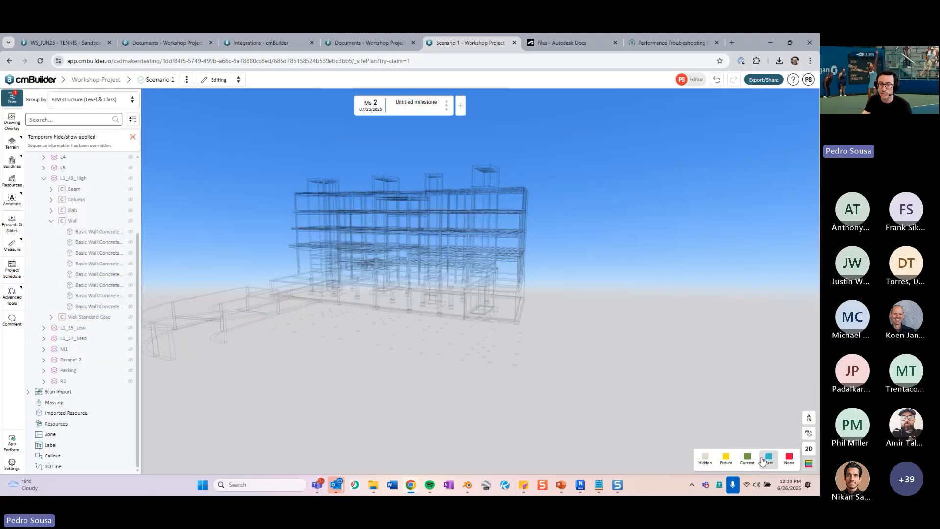
{"action": "left_click", "coordinate": [788, 460]}
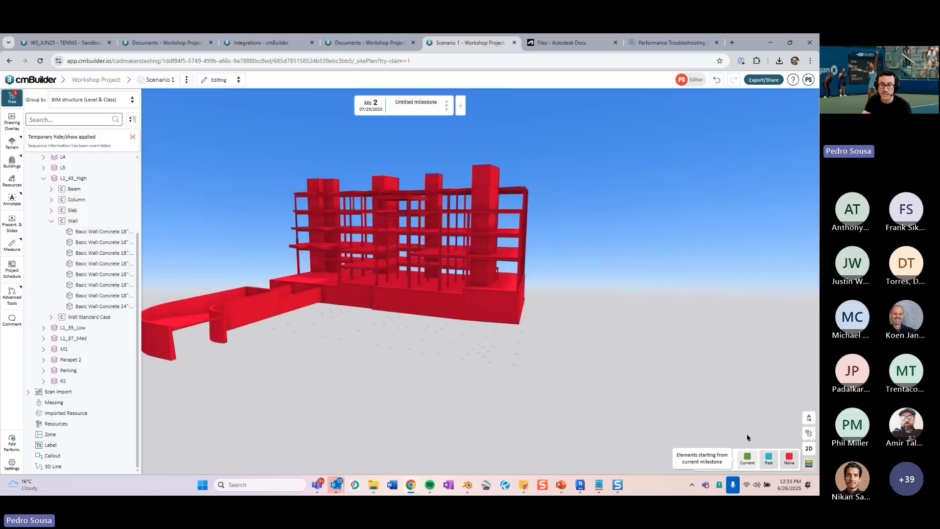
{"action": "right_click_drag", "start_coordinate": [585, 409], "coordinate": [644, 352]}
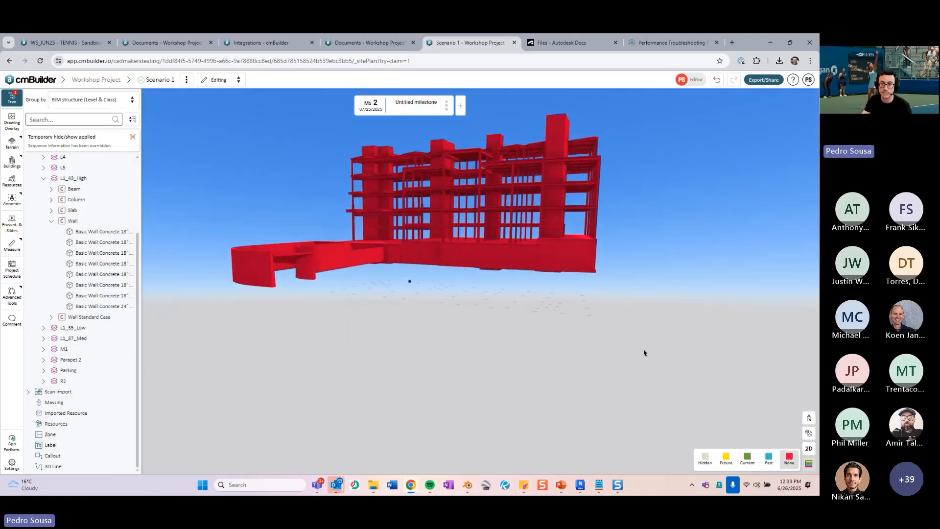
{"action": "left_click_drag", "start_coordinate": [644, 353], "coordinate": [736, 418]}
{"action": "right_click_drag", "start_coordinate": [484, 213], "coordinate": [534, 308]}
{"action": "left_click_drag", "start_coordinate": [533, 308], "coordinate": [584, 329]}
{"action": "right_click_drag", "start_coordinate": [671, 359], "coordinate": [609, 313]}
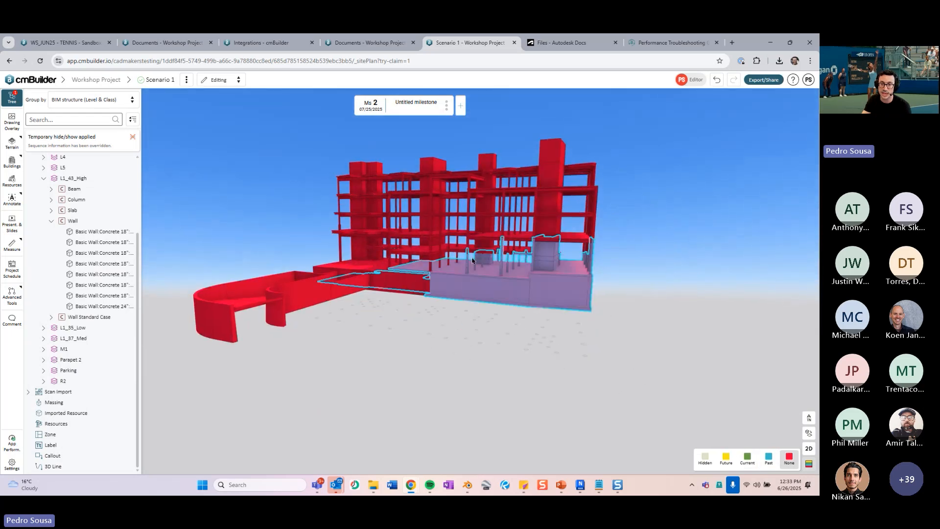
{"action": "right_click", "coordinate": [541, 287]}
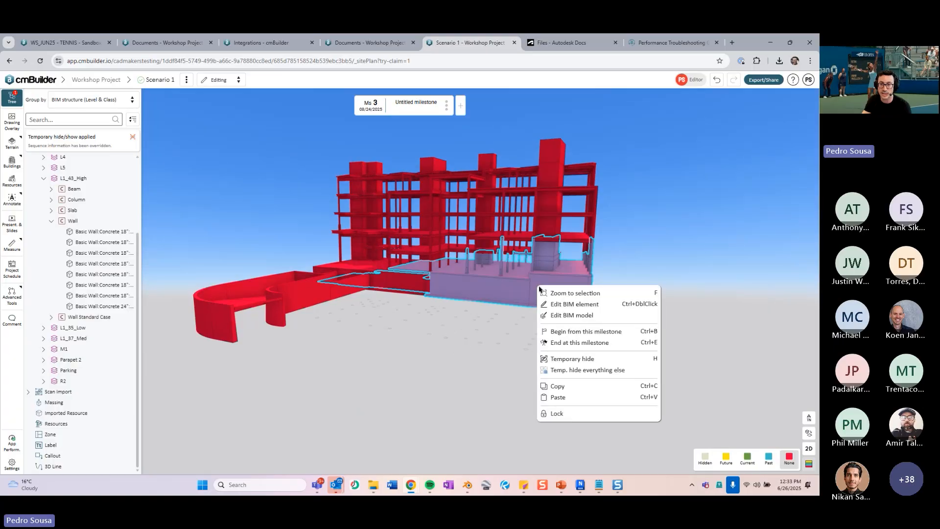
{"action": "left_click", "coordinate": [573, 332]}
{"action": "left_click_drag", "start_coordinate": [494, 316], "coordinate": [586, 337]}
{"action": "right_click_drag", "start_coordinate": [509, 259], "coordinate": [488, 251]}
{"action": "left_click_drag", "start_coordinate": [488, 250], "coordinate": [468, 281]}
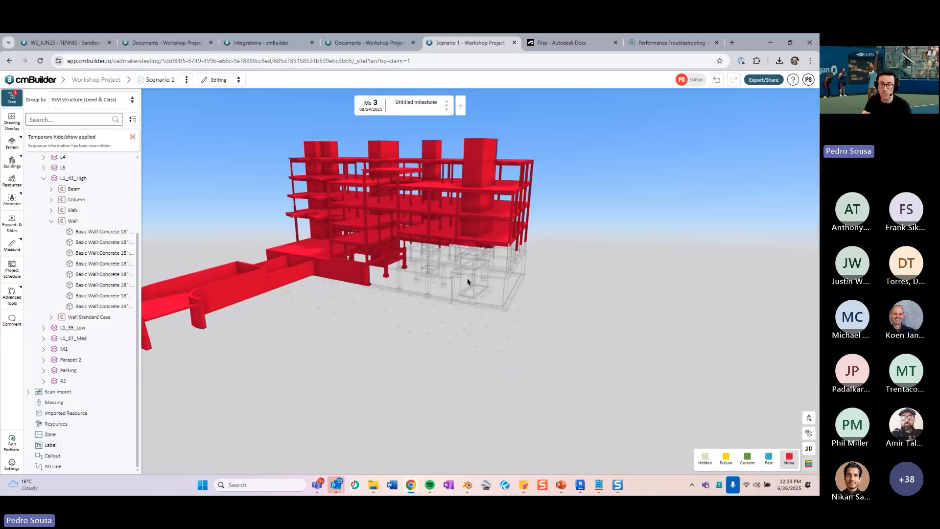
Compare the elements starting at milestones 2 and 3 with the Current filter, and turn off the sequencing view.
{"action": "left_click", "coordinate": [747, 459]}
{"action": "left_click_drag", "start_coordinate": [680, 349], "coordinate": [550, 366]}
{"action": "key", "text": "Left"}
{"action": "key", "text": "Right"}
{"action": "left_click", "coordinate": [746, 459]}
{"action": "left_click_drag", "start_coordinate": [415, 318], "coordinate": [713, 423]}
{"action": "left_click", "coordinate": [808, 464]}
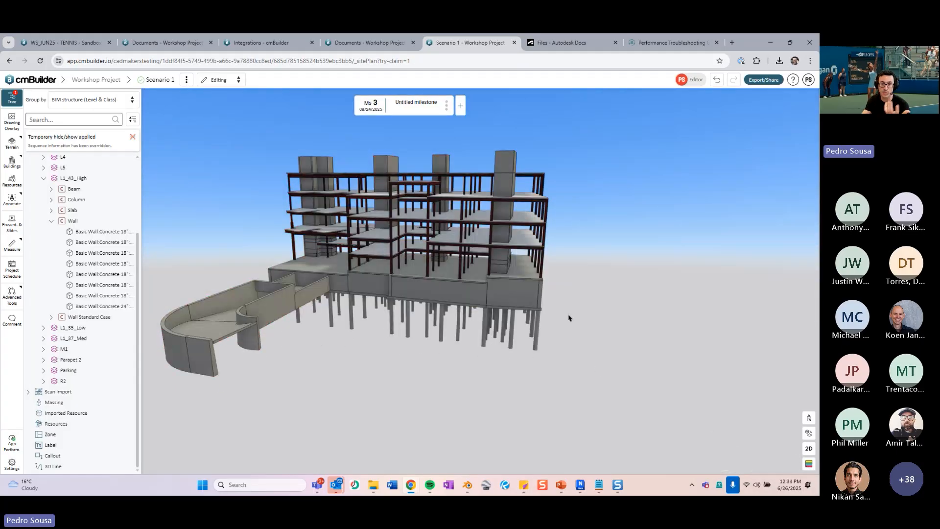
Show the project map around the building and clear the temporary hide/show override.
{"action": "scroll", "coordinate": [128, 176], "scroll_direction": "up", "scroll_amount": 3}
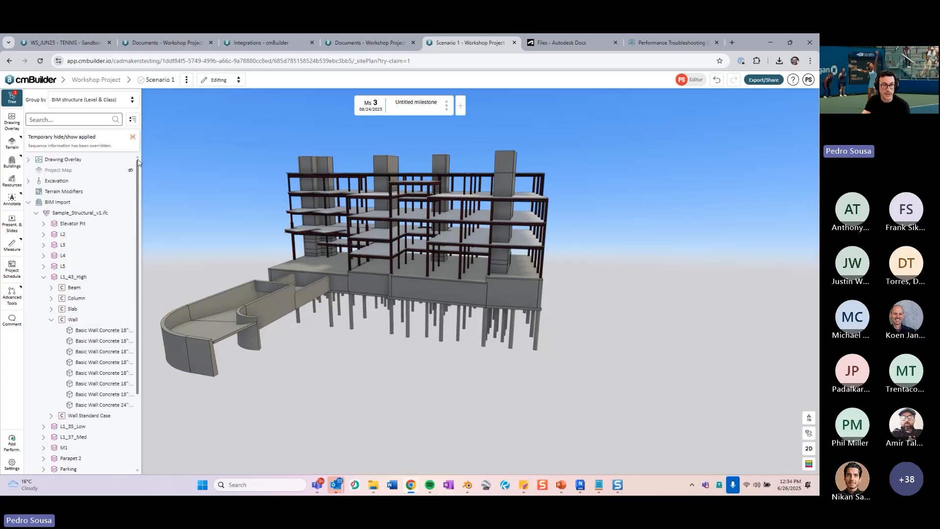
{"action": "left_click", "coordinate": [131, 170]}
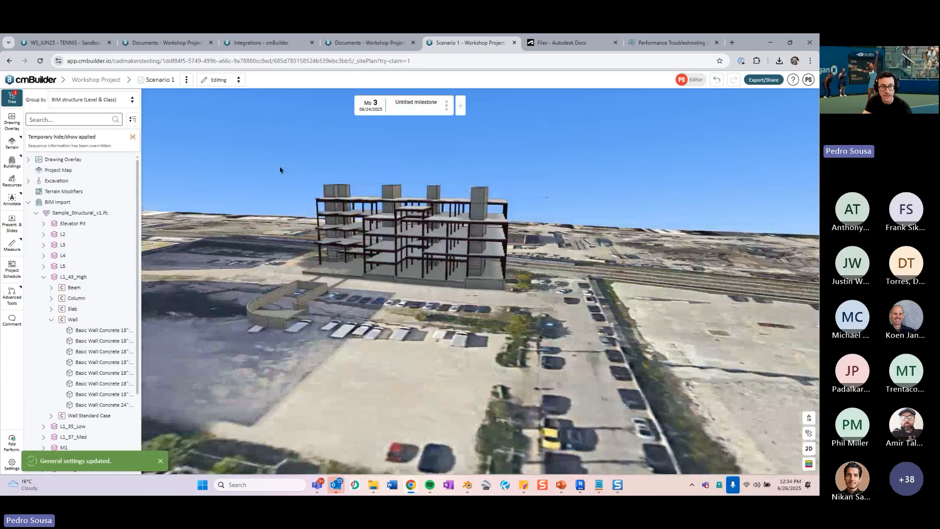
{"action": "scroll", "coordinate": [280, 170], "scroll_direction": "down", "scroll_amount": 3}
{"action": "left_click", "coordinate": [133, 137]}
{"action": "scroll", "coordinate": [367, 182], "scroll_direction": "down", "scroll_amount": 2}
{"action": "left_click_drag", "start_coordinate": [367, 183], "coordinate": [417, 209]}
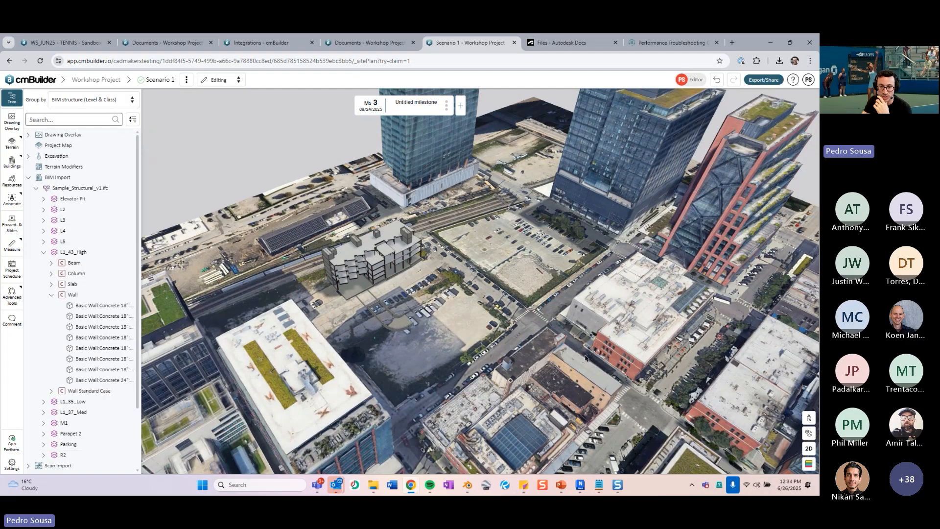
Show the Visibility Hierarchy slide on Milestone Connection in PowerPoint, and switch back to cmBuilder in the browser.
{"action": "left_click", "coordinate": [561, 485]}
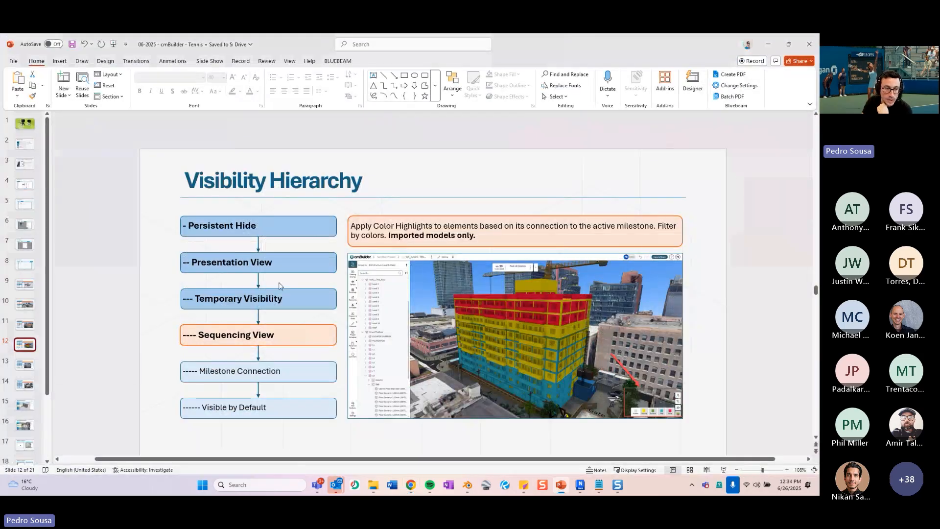
{"action": "left_click", "coordinate": [18, 369]}
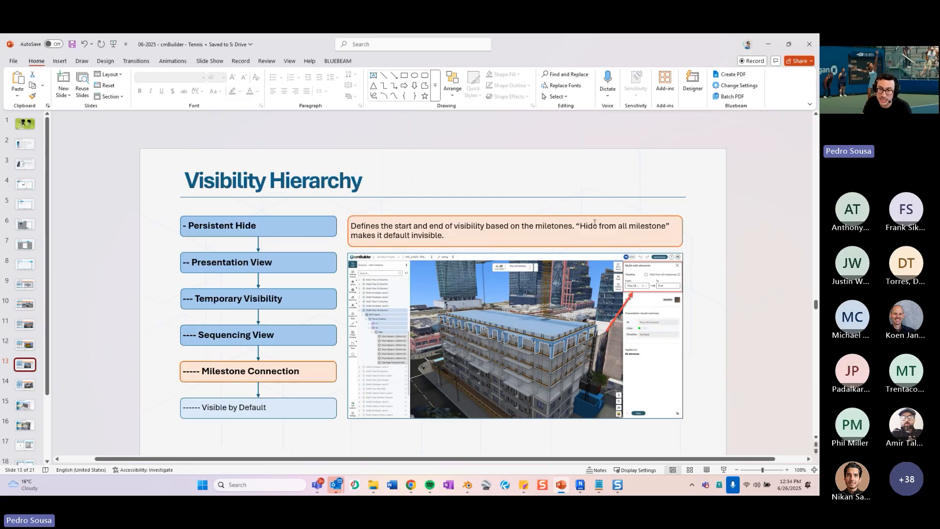
{"action": "mouse_move", "coordinate": [411, 485]}
{"action": "left_click", "coordinate": [460, 426]}
Edit the selected upper-floor slabs, beams and core walls of the building together and hide them from all milestones.
{"action": "double_click", "coordinate": [416, 284]}
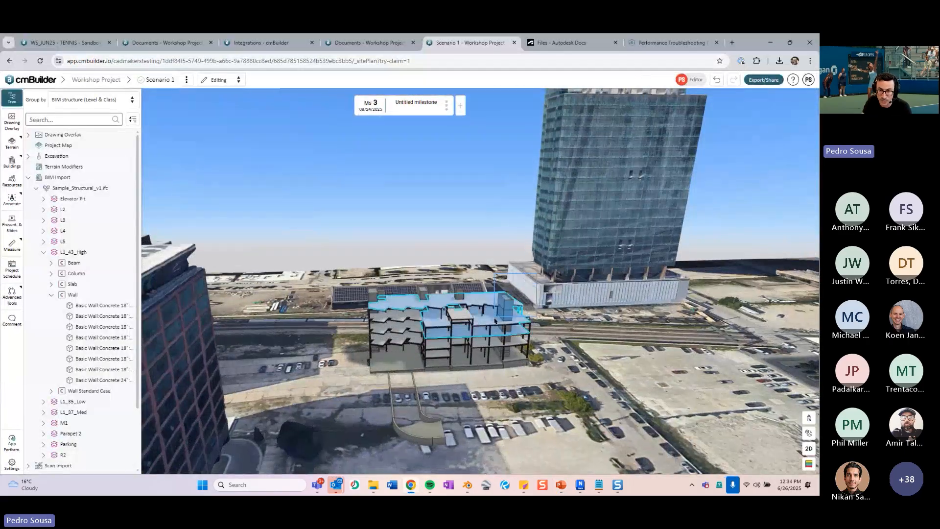
{"action": "right_click", "coordinate": [495, 316]}
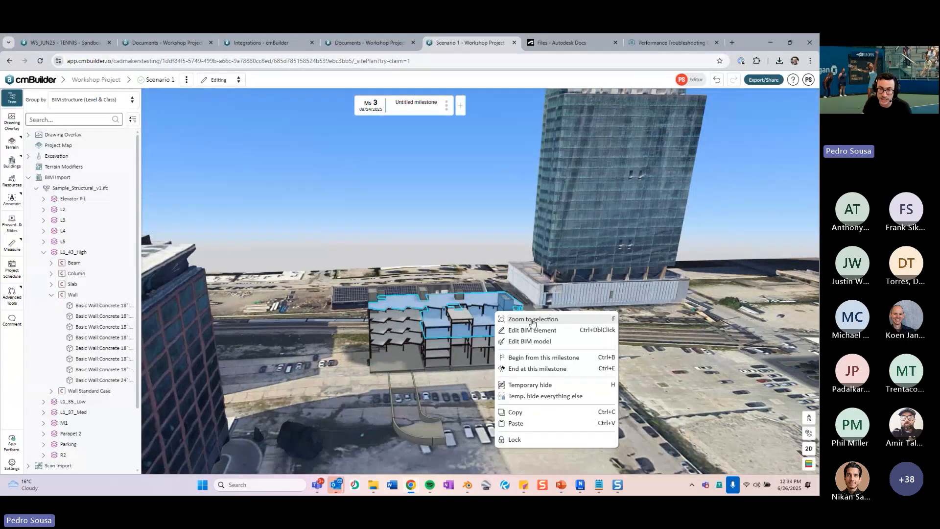
{"action": "left_click", "coordinate": [533, 331]}
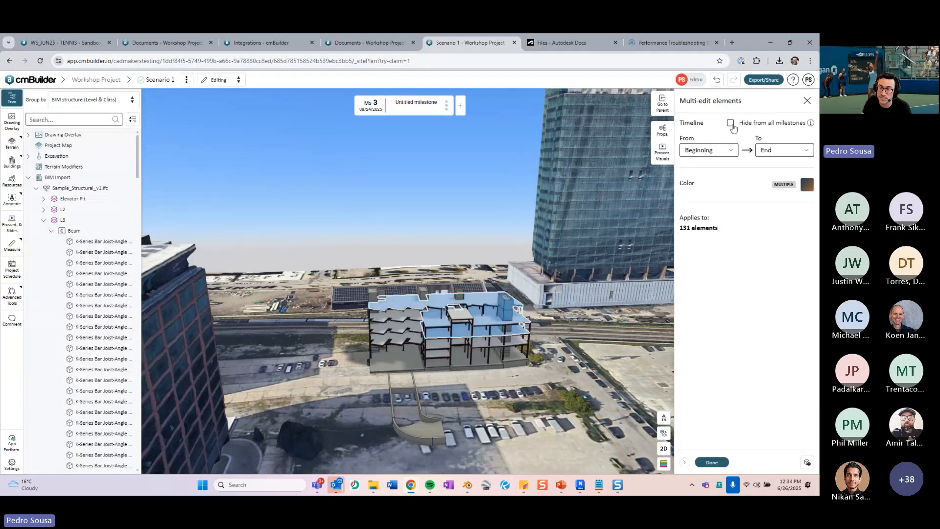
{"action": "scroll", "coordinate": [470, 310], "scroll_direction": "up", "scroll_amount": 5}
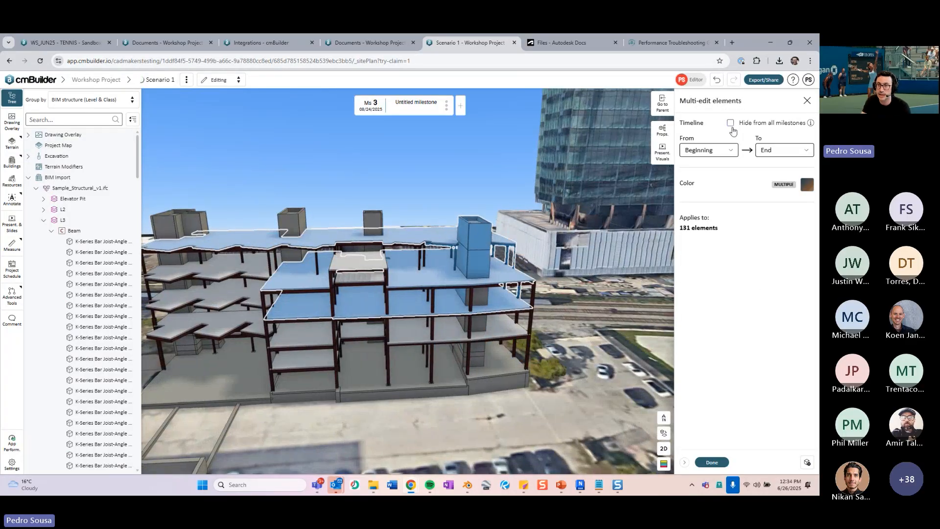
{"action": "left_click", "coordinate": [730, 123]}
{"action": "left_click", "coordinate": [713, 462]}
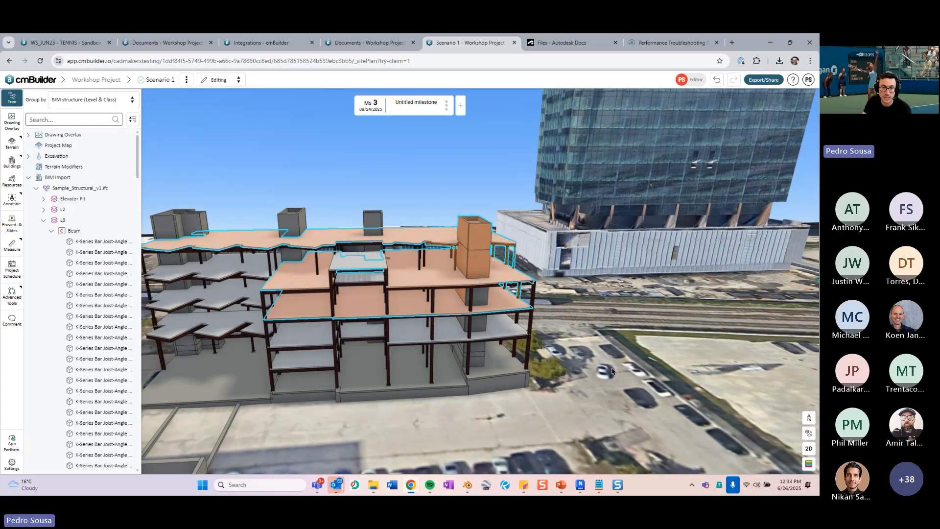
{"action": "middle_click_drag", "start_coordinate": [611, 371], "coordinate": [551, 219]}
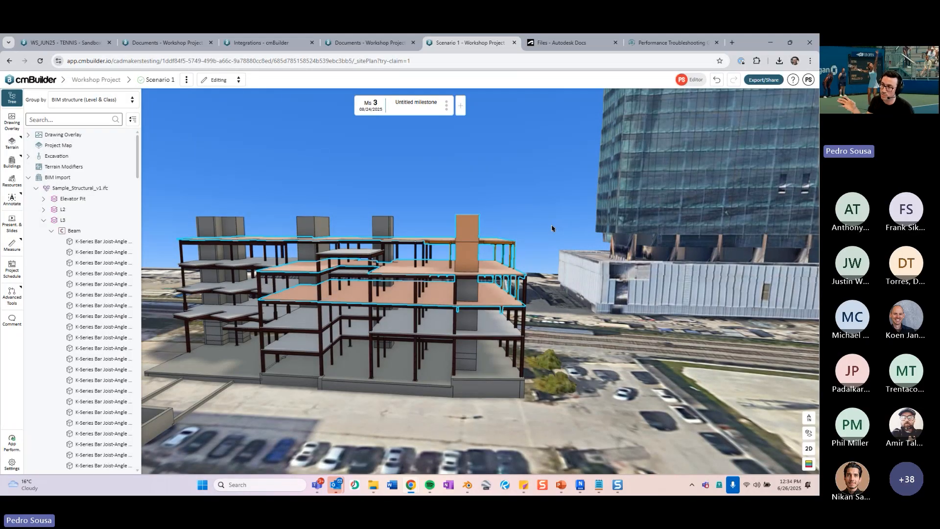
{"action": "middle_click_drag", "start_coordinate": [550, 222], "coordinate": [468, 226]}
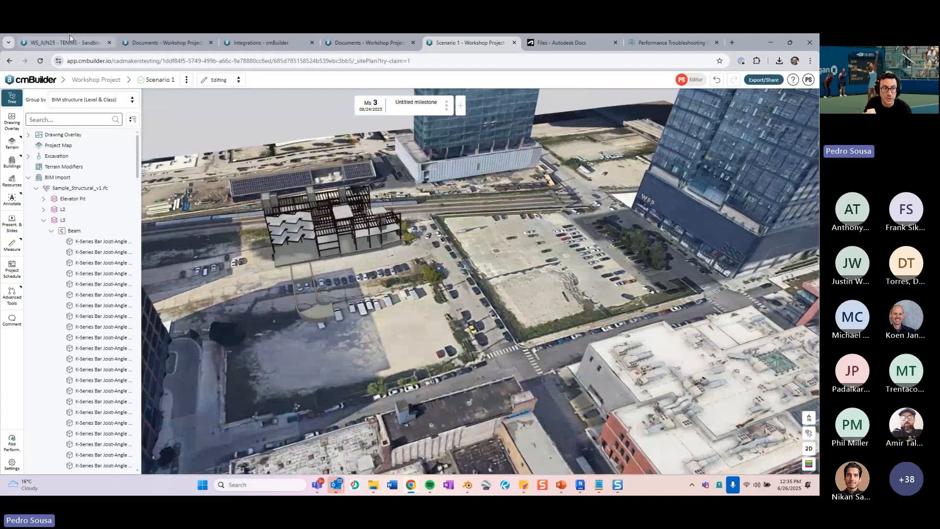
Switch to the WS_JUN25 - TENNIS project, turn off its sequencing view and go to the Initial Conditions milestone.
{"action": "left_click", "coordinate": [69, 39]}
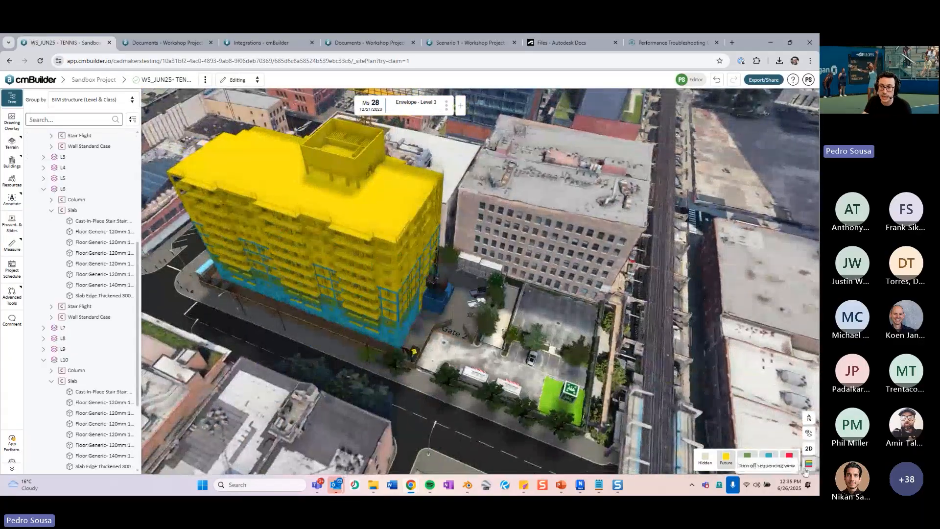
{"action": "left_click", "coordinate": [809, 464]}
{"action": "scroll", "coordinate": [445, 294], "scroll_direction": "down", "scroll_amount": 3}
{"action": "middle_click_drag", "start_coordinate": [431, 280], "coordinate": [469, 292]}
{"action": "key", "text": "Home"}
{"action": "scroll", "coordinate": [467, 334], "scroll_direction": "up", "scroll_amount": 2}
{"action": "right_click_drag", "start_coordinate": [466, 334], "coordinate": [580, 292]}
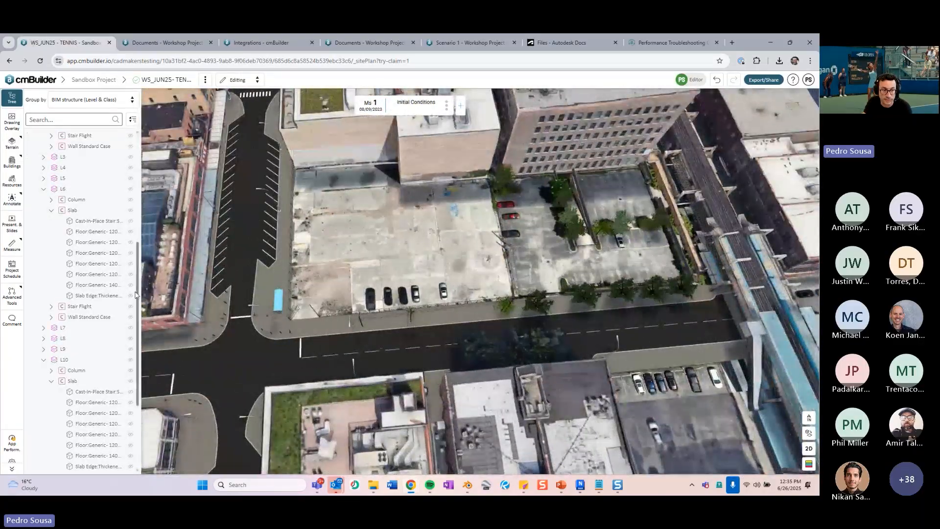
Temporarily show the Sandbox- Logistics Plan v1 drawing overlay and open it for editing.
{"action": "scroll", "coordinate": [138, 254], "scroll_direction": "up", "scroll_amount": 5}
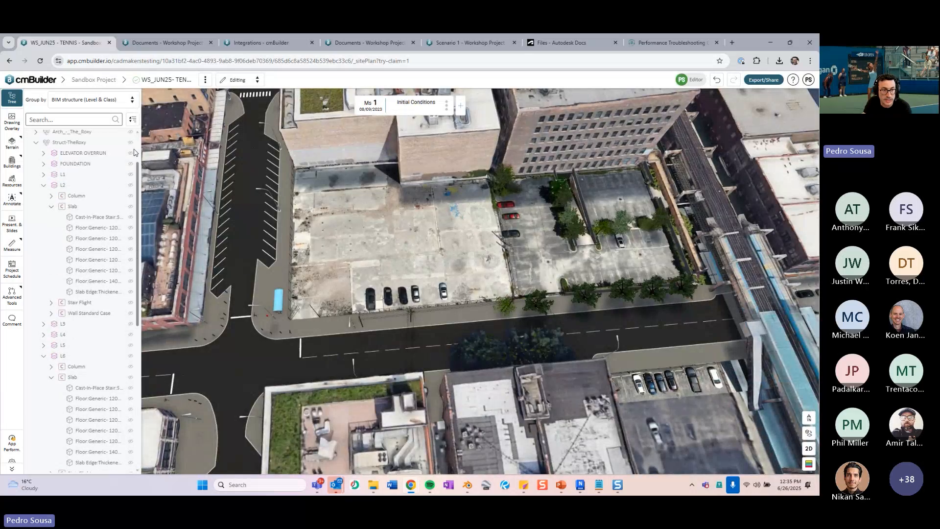
{"action": "left_click", "coordinate": [32, 136]}
{"action": "left_click", "coordinate": [30, 135]}
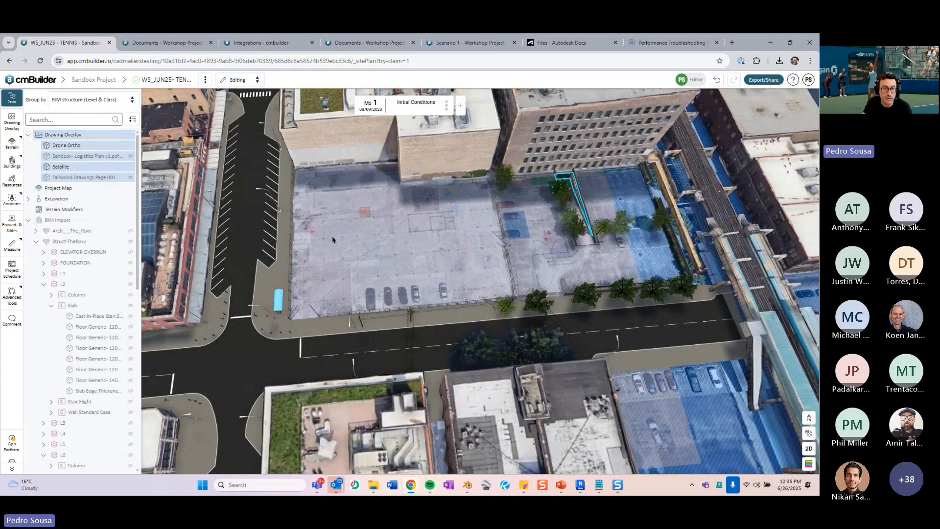
{"action": "scroll", "coordinate": [338, 239], "scroll_direction": "up", "scroll_amount": 2}
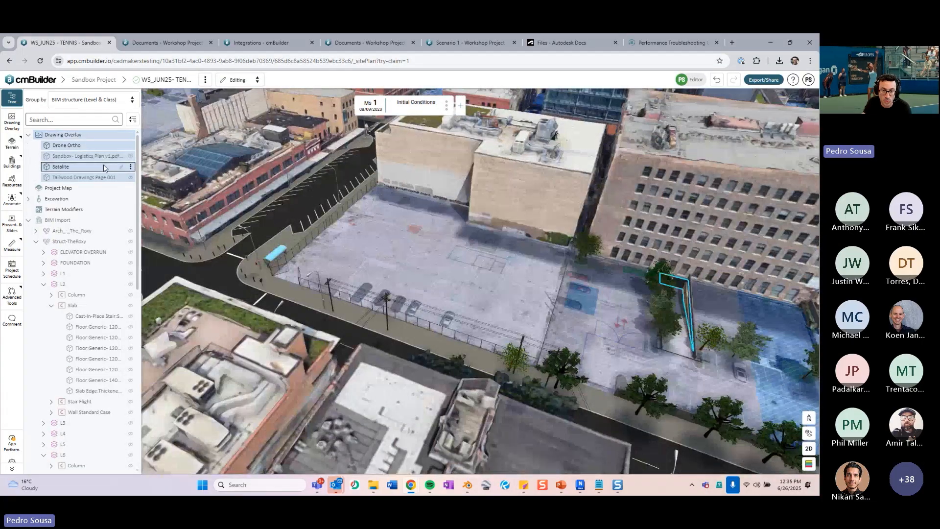
{"action": "left_click", "coordinate": [101, 167]}
{"action": "left_click", "coordinate": [130, 155]}
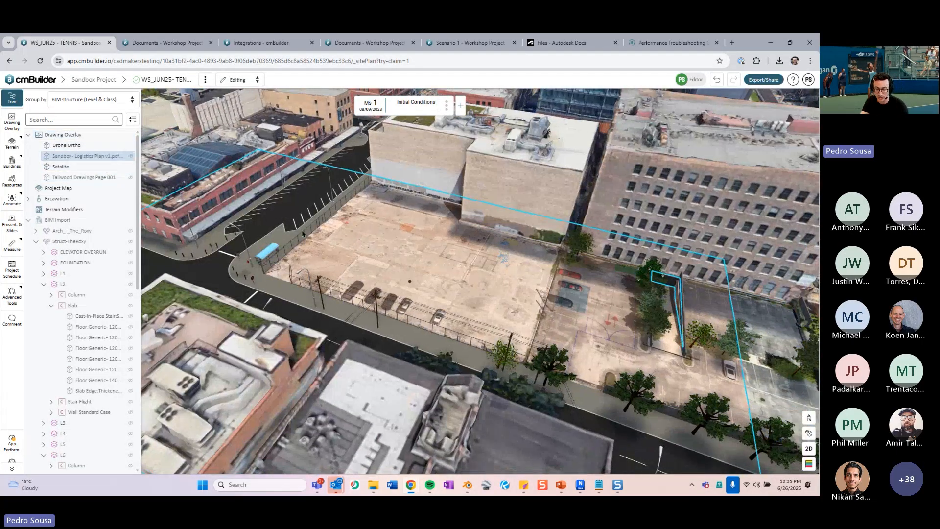
{"action": "left_click", "coordinate": [429, 271]}
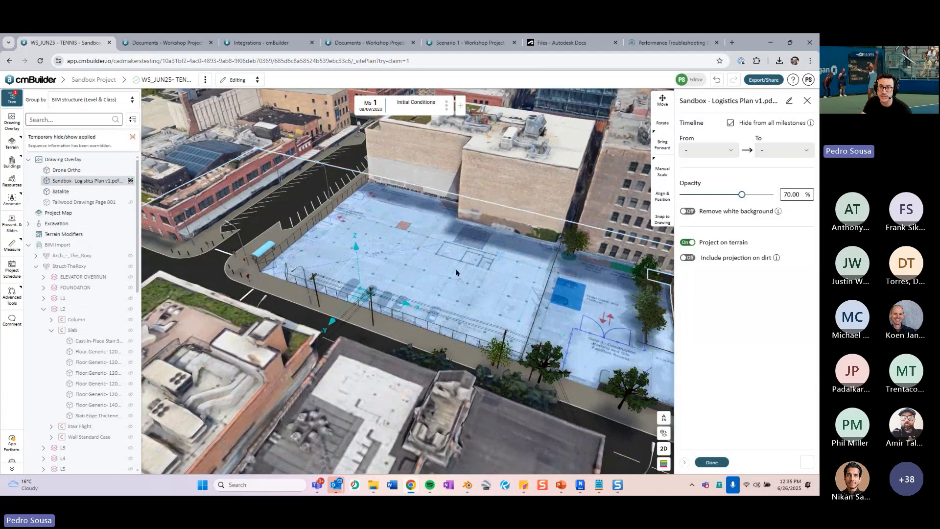
Make the Sandbox - Logistics Plan v1 overlay visible from Beginning to End and project it on the terrain.
{"action": "left_click", "coordinate": [730, 123]}
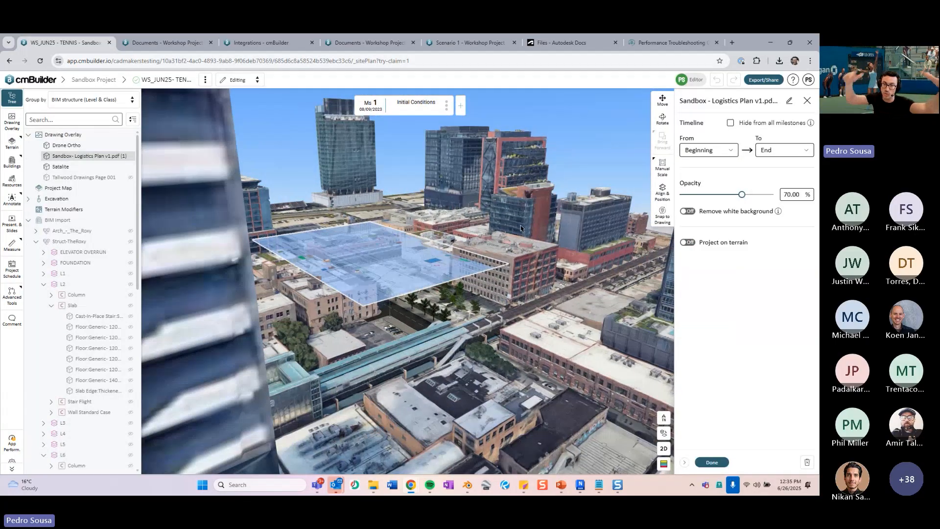
{"action": "scroll", "coordinate": [521, 229], "scroll_direction": "up", "scroll_amount": 5}
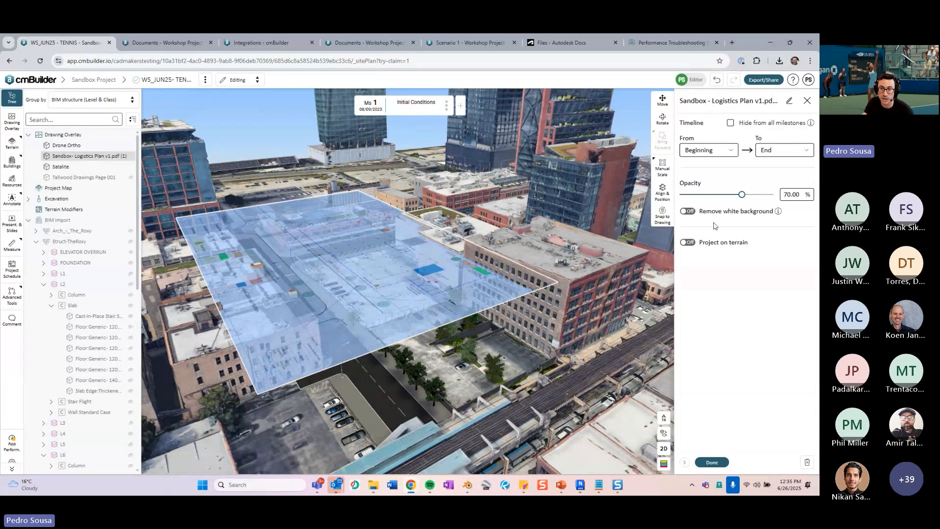
{"action": "left_click", "coordinate": [688, 242]}
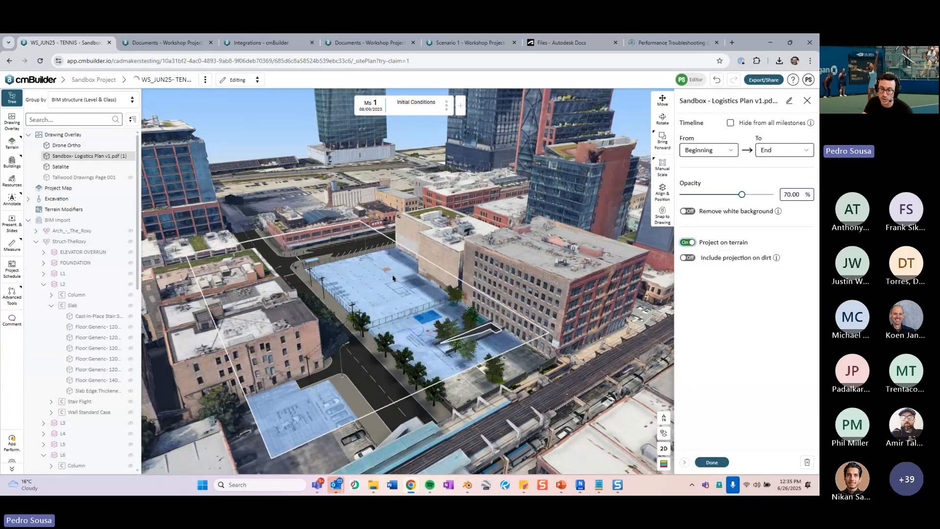
{"action": "scroll", "coordinate": [394, 276], "scroll_direction": "up", "scroll_amount": 3}
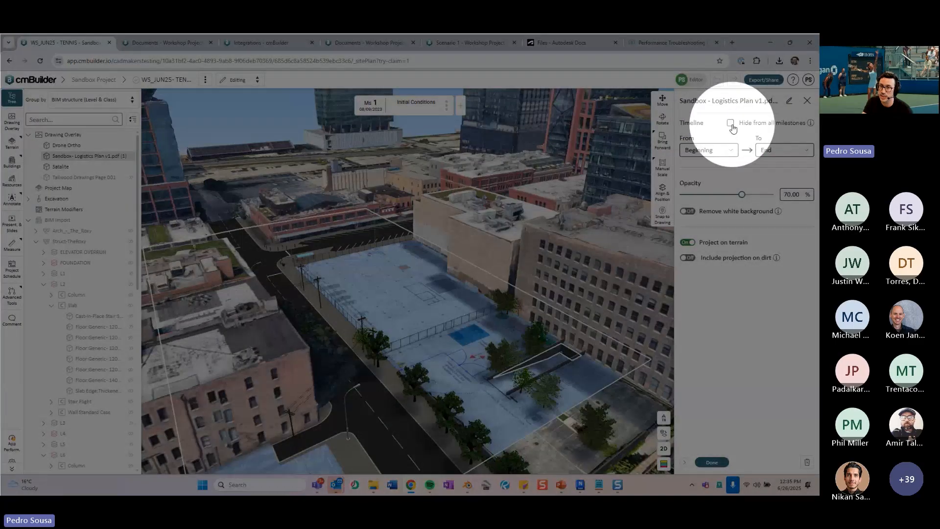
Hide the Sandbox - Logistics Plan v1 overlay from all milestones and finish editing it.
{"action": "left_click", "coordinate": [730, 123]}
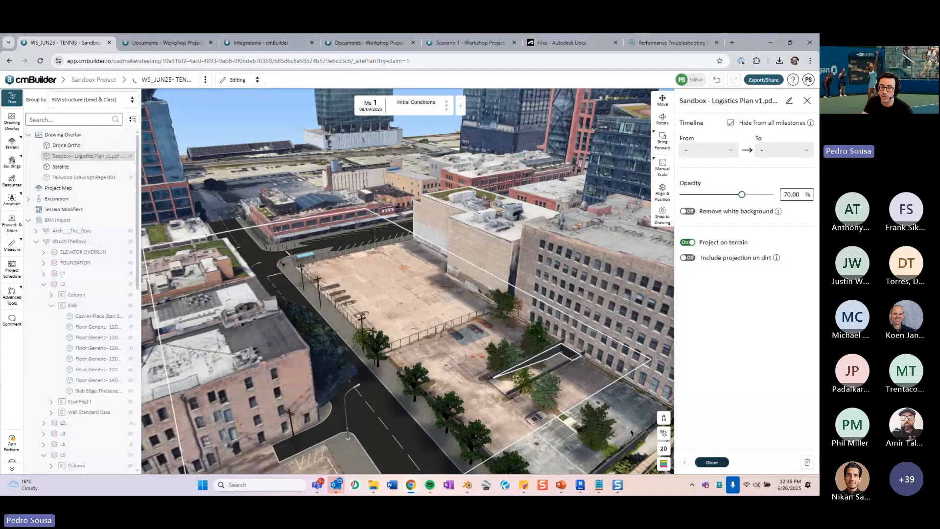
{"action": "left_click", "coordinate": [711, 462]}
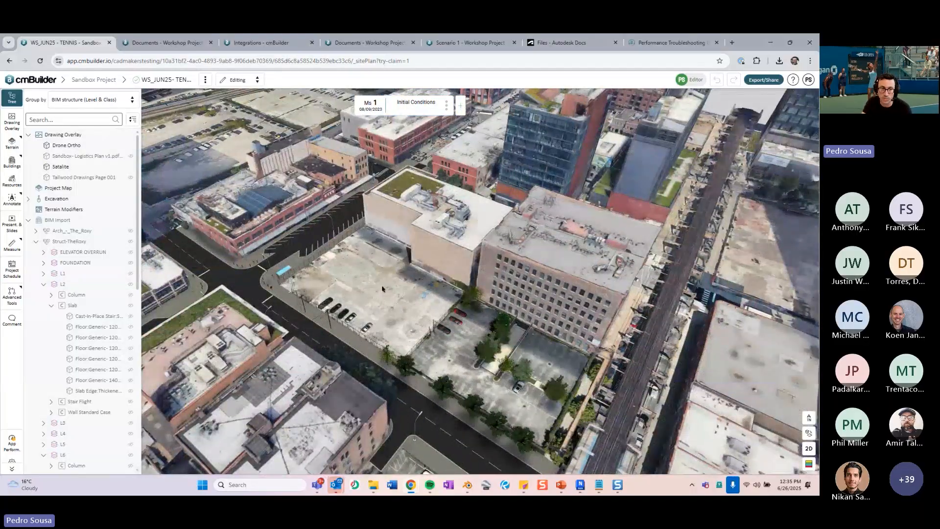
Collapse the L2, L6 and Struct-TheRoxy branches of the BIM import in the element tree.
{"action": "left_click", "coordinate": [44, 284]}
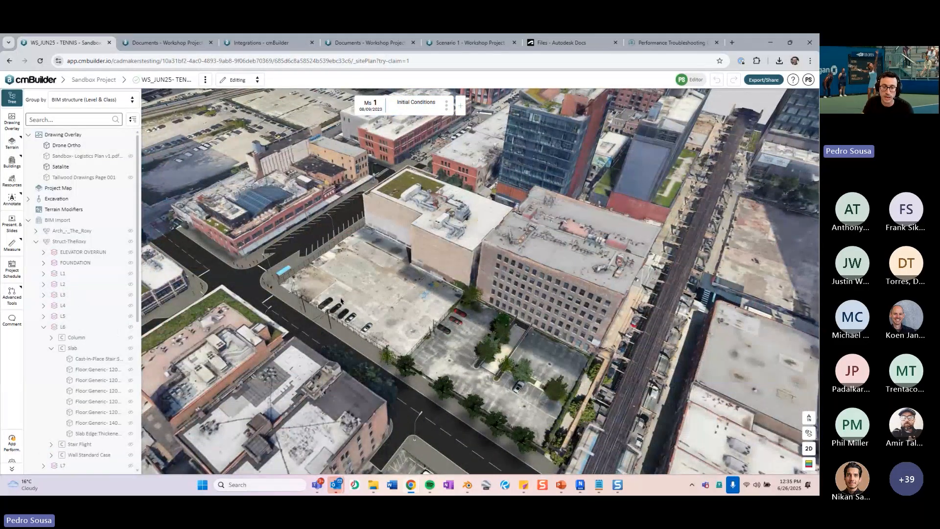
{"action": "scroll", "coordinate": [341, 300], "scroll_direction": "up", "scroll_amount": 3}
{"action": "left_click", "coordinate": [43, 326]}
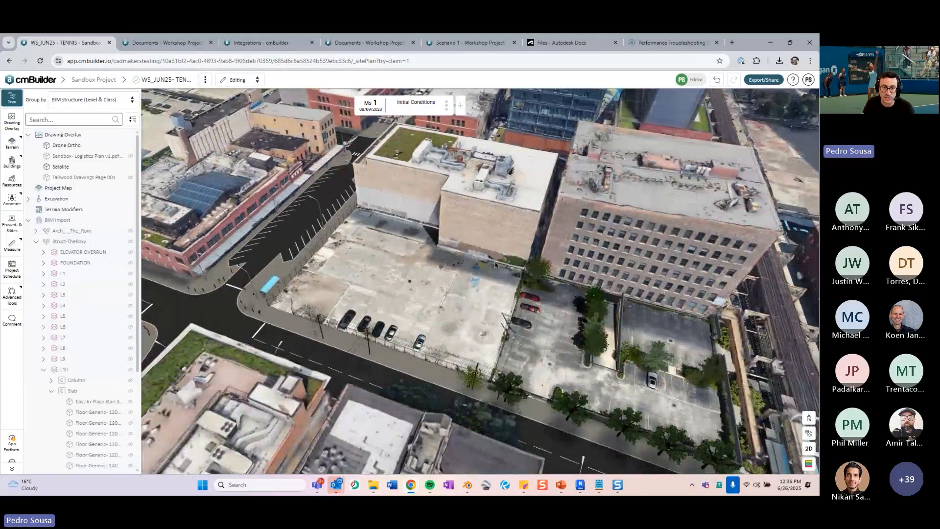
{"action": "scroll", "coordinate": [441, 254], "scroll_direction": "up", "scroll_amount": 2}
{"action": "left_click", "coordinate": [35, 241]}
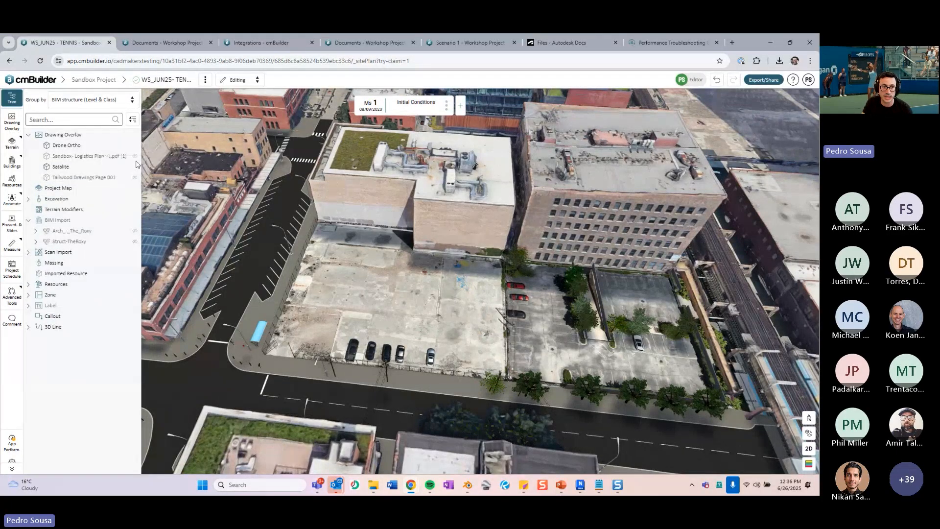
Show the Sandbox - Logistics Plan v1 drawing through the scenario's never shown drawings, turn it off again and select the overlay.
{"action": "left_click", "coordinate": [206, 79]}
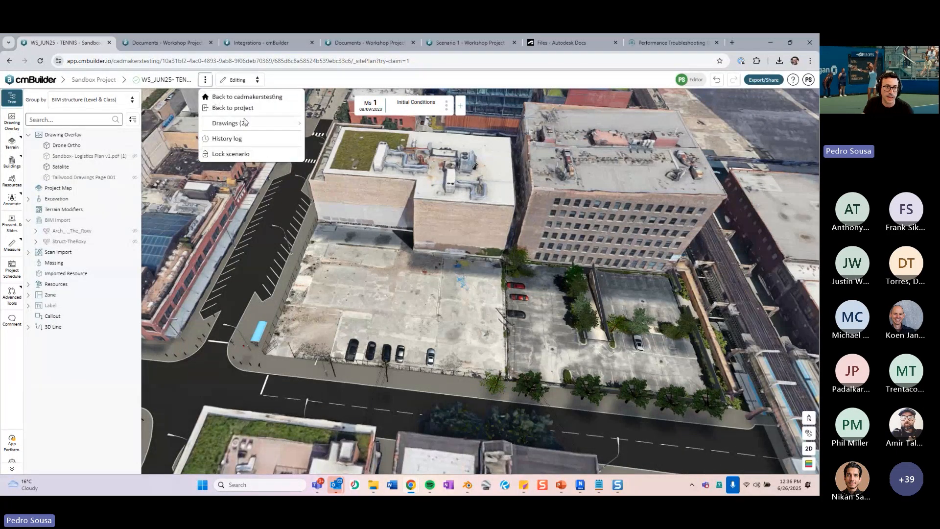
{"action": "mouse_move", "coordinate": [246, 123]}
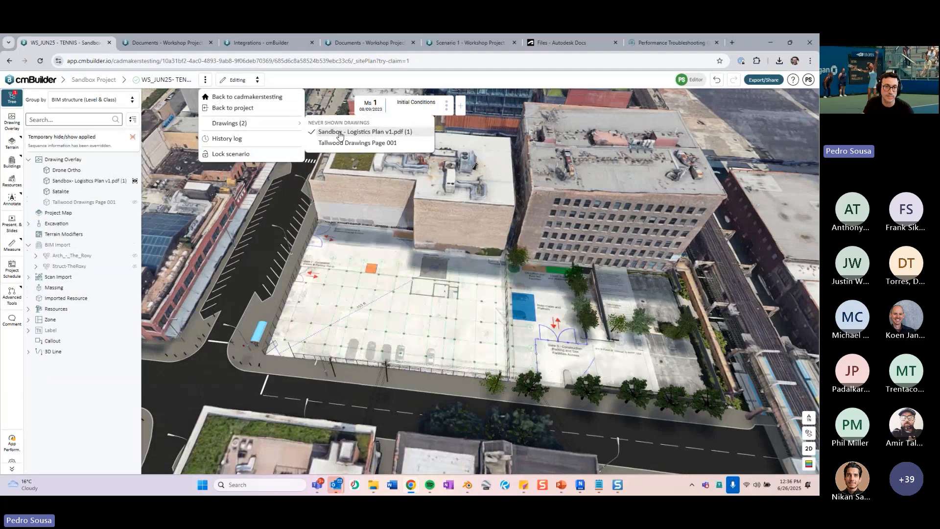
{"action": "left_click", "coordinate": [75, 158]}
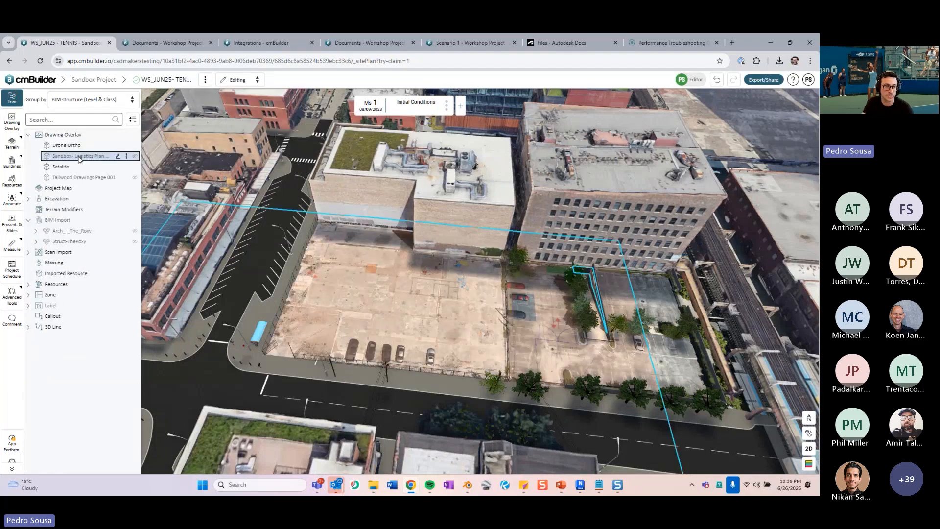
{"action": "left_click_drag", "start_coordinate": [252, 195], "coordinate": [261, 218]}
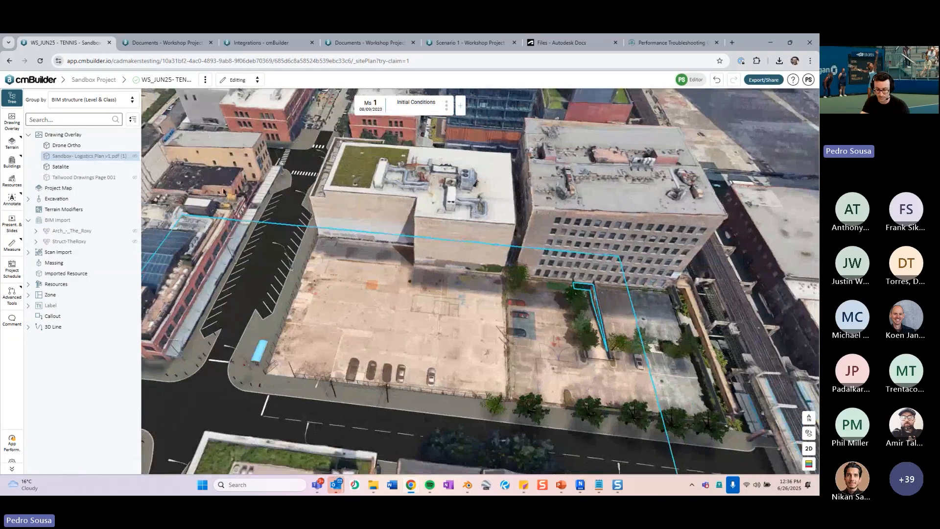
Temporarily show the selected Logistics Plan overlay on the site, and clear the temporary visibility override.
{"action": "left_click", "coordinate": [135, 156]}
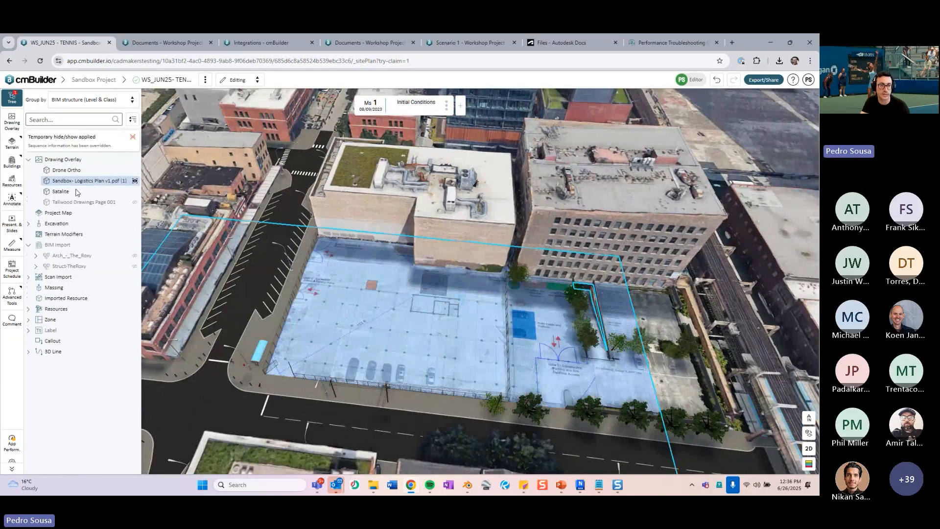
{"action": "left_click_drag", "start_coordinate": [402, 312], "coordinate": [451, 317]}
{"action": "key", "text": "h"}
{"action": "left_click_drag", "start_coordinate": [698, 328], "coordinate": [589, 295]}
{"action": "left_click", "coordinate": [133, 137]}
{"action": "left_click_drag", "start_coordinate": [445, 294], "coordinate": [476, 308]}
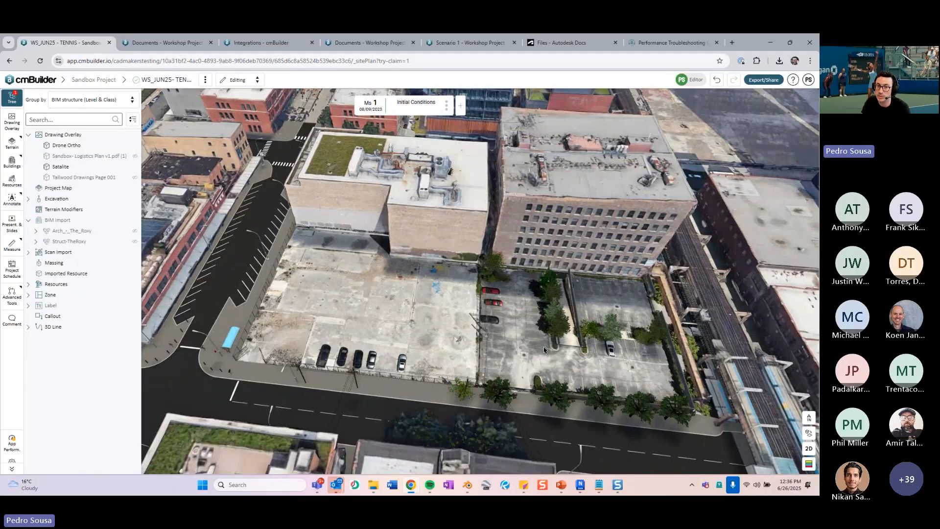
{"action": "scroll", "coordinate": [544, 350], "scroll_direction": "down", "scroll_amount": 3}
{"action": "right_click_drag", "start_coordinate": [544, 351], "coordinate": [541, 323]}
{"action": "scroll", "coordinate": [541, 323], "scroll_direction": "up", "scroll_amount": 1}
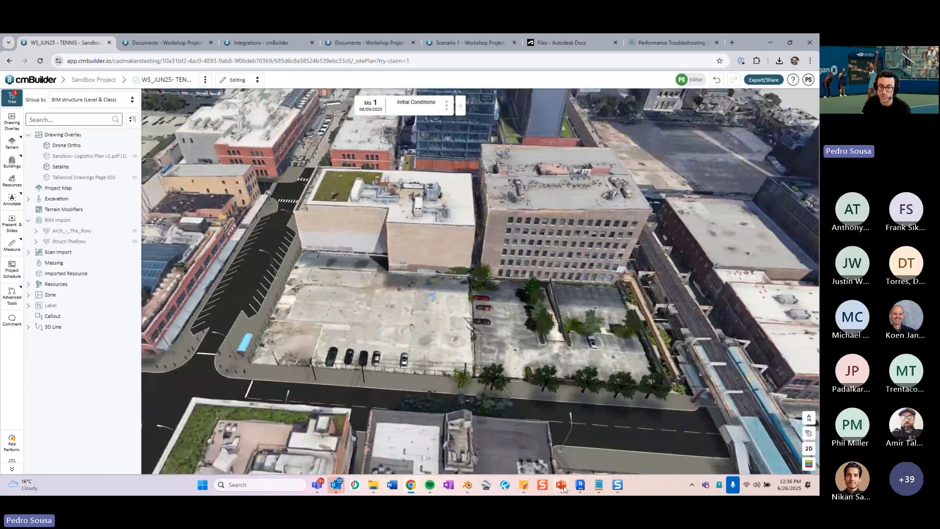
Switch to PowerPoint and show the Visibility Hierarchy slide on Visible by Default, pointing out Imported Elements and Massings.
{"action": "left_click", "coordinate": [562, 486]}
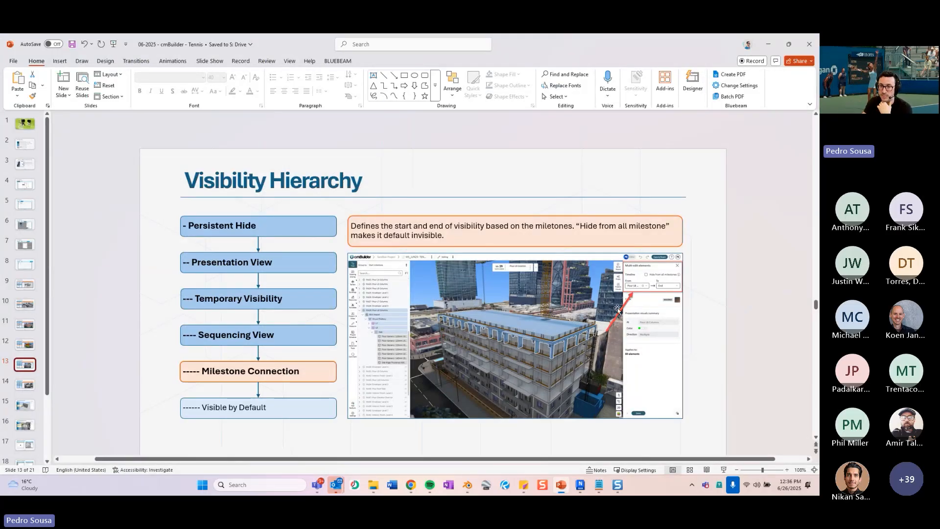
{"action": "key", "text": "Page_Down"}
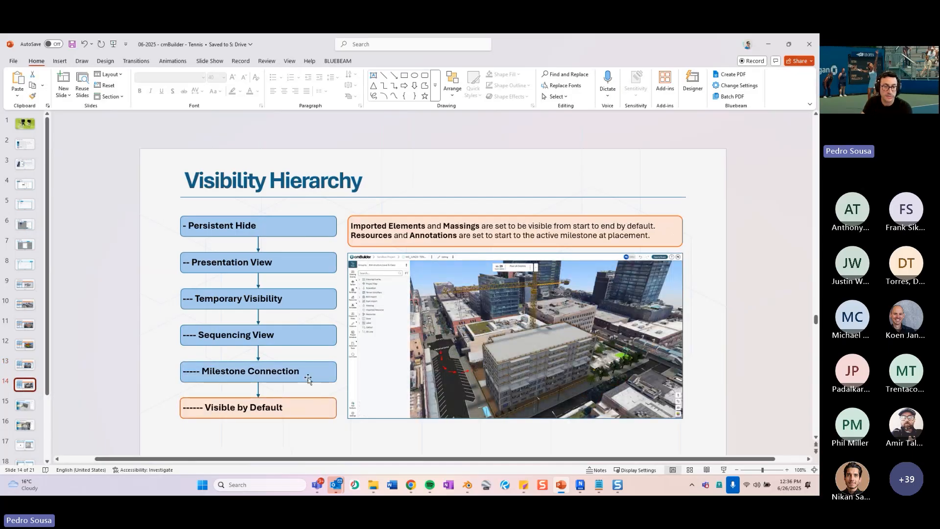
{"action": "scroll", "coordinate": [292, 348], "scroll_direction": "down", "scroll_amount": 2}
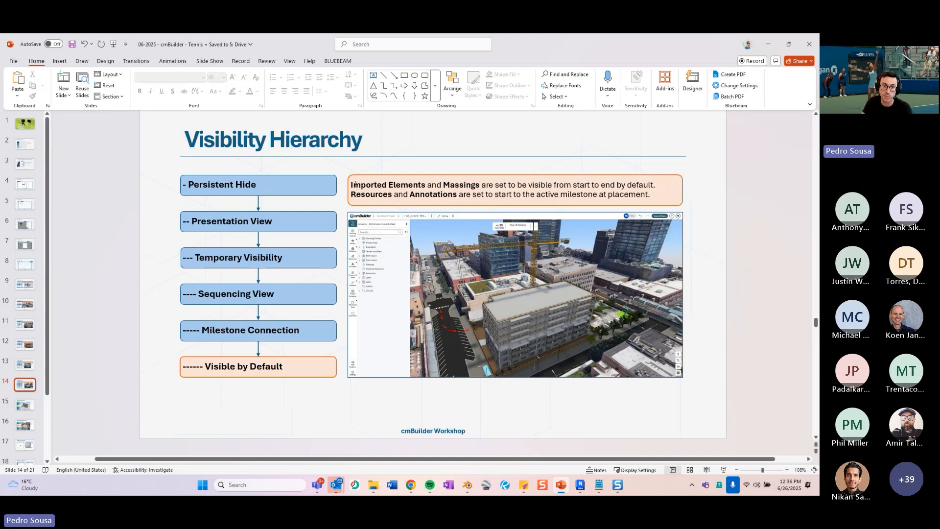
{"action": "left_click_drag", "start_coordinate": [355, 185], "coordinate": [426, 185]}
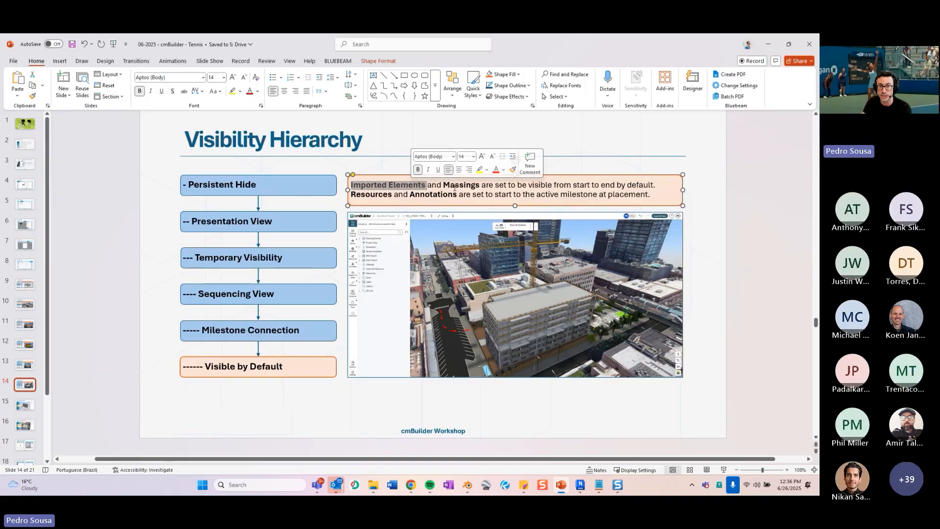
{"action": "left_click", "coordinate": [587, 146]}
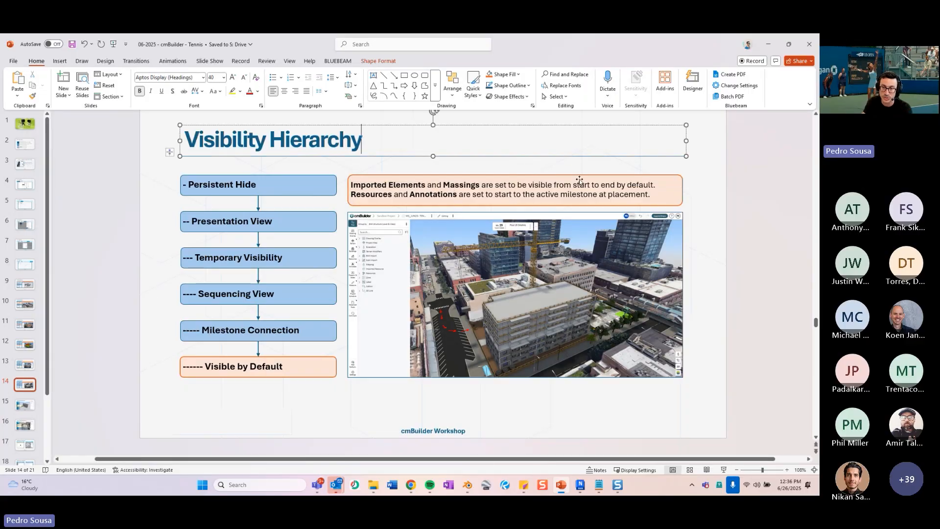
{"action": "left_click", "coordinate": [704, 165]}
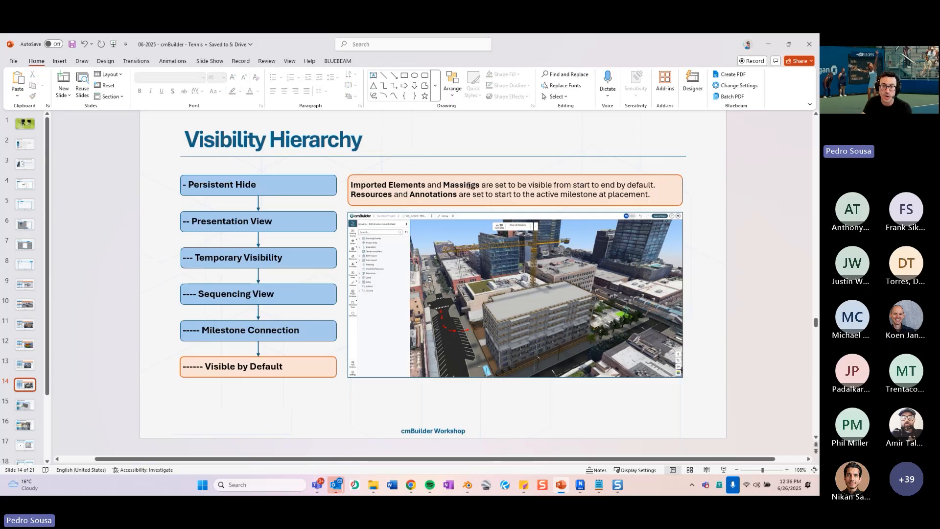
{"action": "double_click", "coordinate": [469, 186]}
{"action": "left_click", "coordinate": [769, 199]}
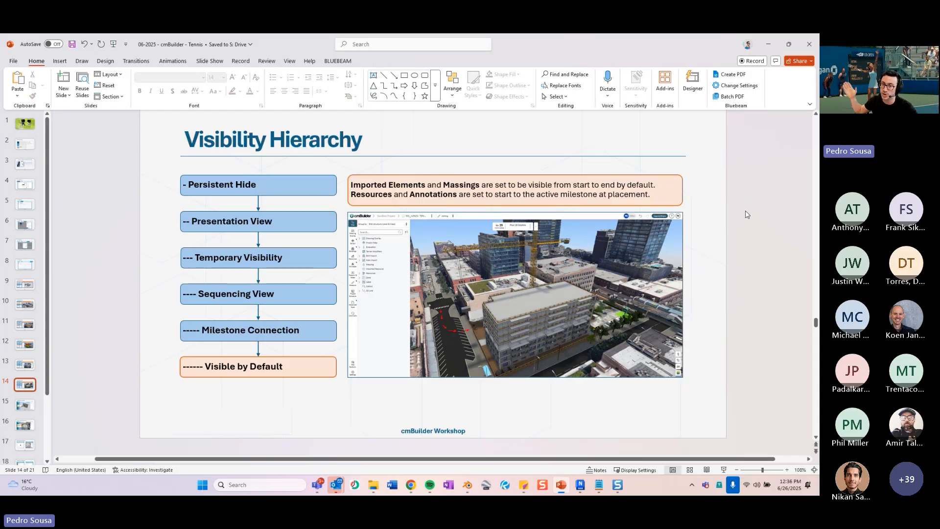
Switch back to the WS_JUN25 - TENNIS scenario in cmBuilder and view the parking lots beside the site.
{"action": "mouse_move", "coordinate": [411, 484]}
{"action": "left_click", "coordinate": [435, 452]}
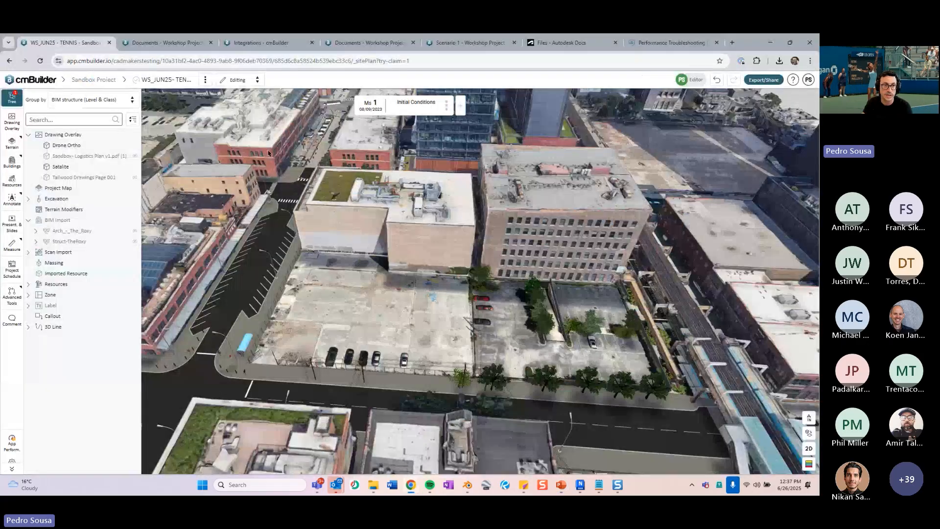
{"action": "scroll", "coordinate": [322, 135], "scroll_direction": "down", "scroll_amount": 3}
{"action": "left_click_drag", "start_coordinate": [322, 135], "coordinate": [396, 174]}
{"action": "key", "text": "F11"}
{"action": "left_click", "coordinate": [810, 42]}
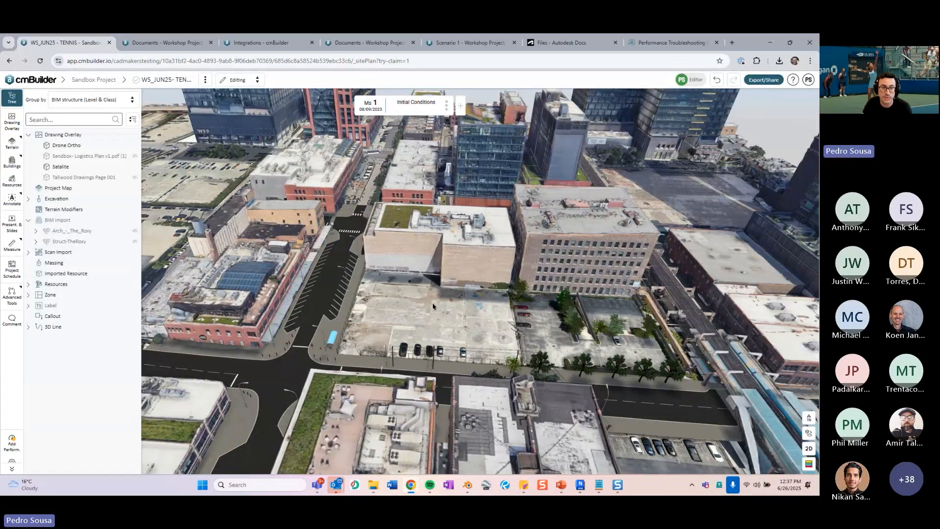
{"action": "left_click_drag", "start_coordinate": [433, 302], "coordinate": [391, 307]}
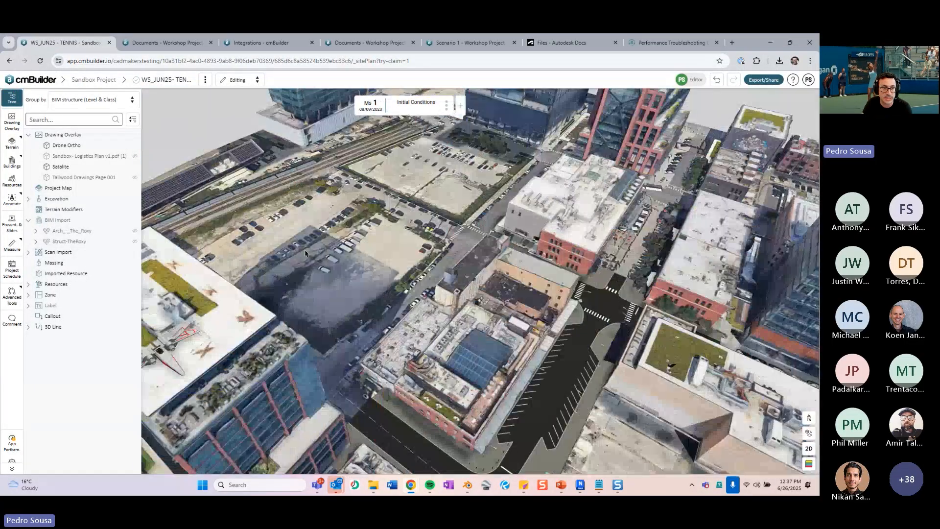
Start and cancel a massing sketch at Initial Conditions, and go to milestone 9, Detailed Excavation.
{"action": "left_click", "coordinate": [136, 262]}
{"action": "left_click", "coordinate": [751, 463]}
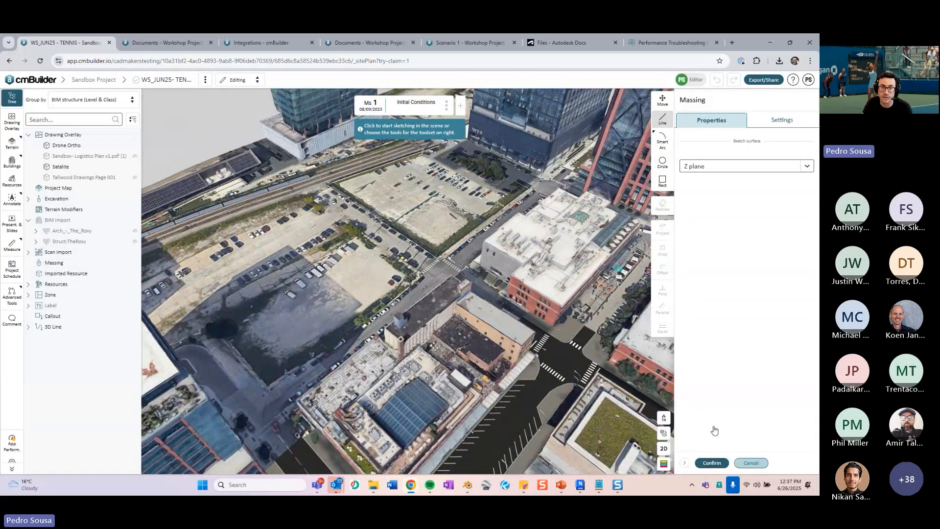
{"action": "left_click", "coordinate": [461, 106]}
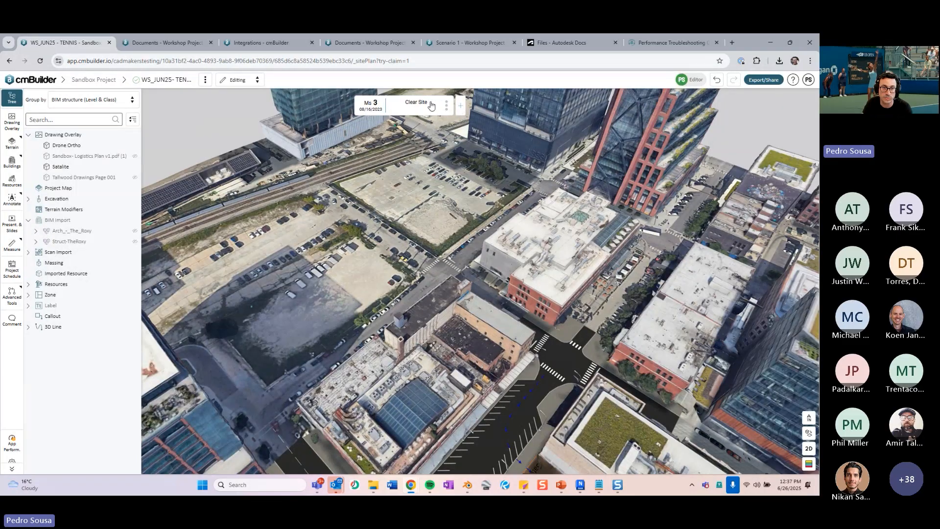
{"action": "scroll", "coordinate": [417, 106], "scroll_direction": "down", "scroll_amount": 6}
{"action": "scroll", "coordinate": [412, 192], "scroll_direction": "up", "scroll_amount": 2}
{"action": "scroll", "coordinate": [410, 280], "scroll_direction": "up", "scroll_amount": 3}
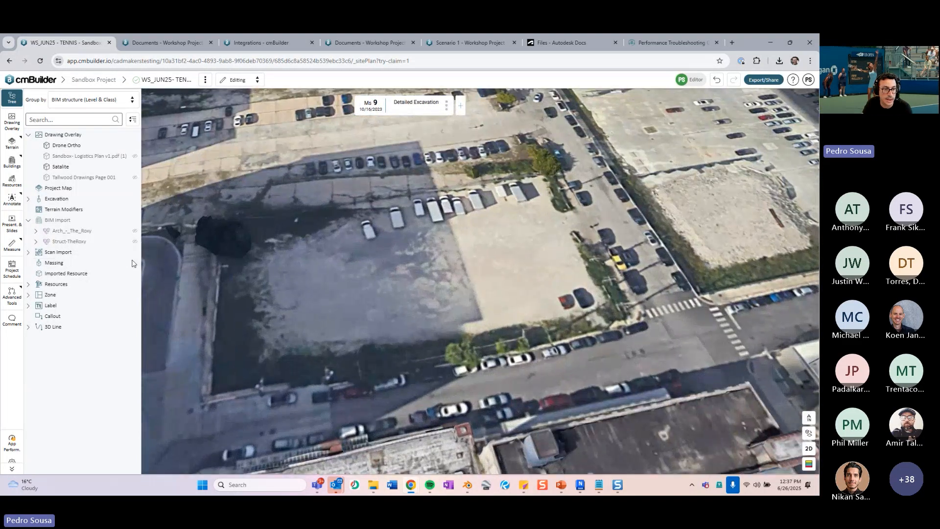
Sketch a closed four-sided massing footprint of about 208 m² on the Z plane in the empty parking lot.
{"action": "left_click", "coordinate": [134, 263]}
{"action": "left_click", "coordinate": [382, 251]}
{"action": "left_click", "coordinate": [386, 298]}
{"action": "left_click", "coordinate": [469, 287]}
{"action": "left_click", "coordinate": [459, 245]}
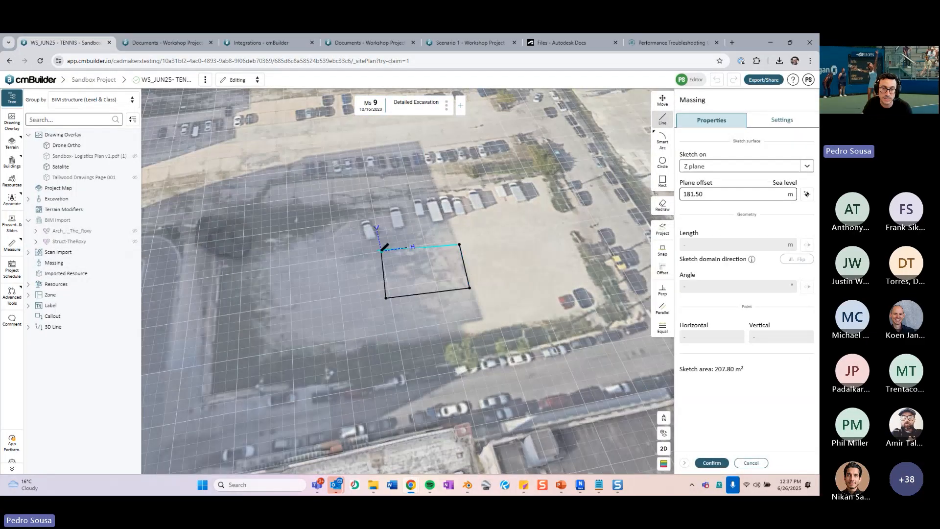
{"action": "left_click", "coordinate": [383, 250]}
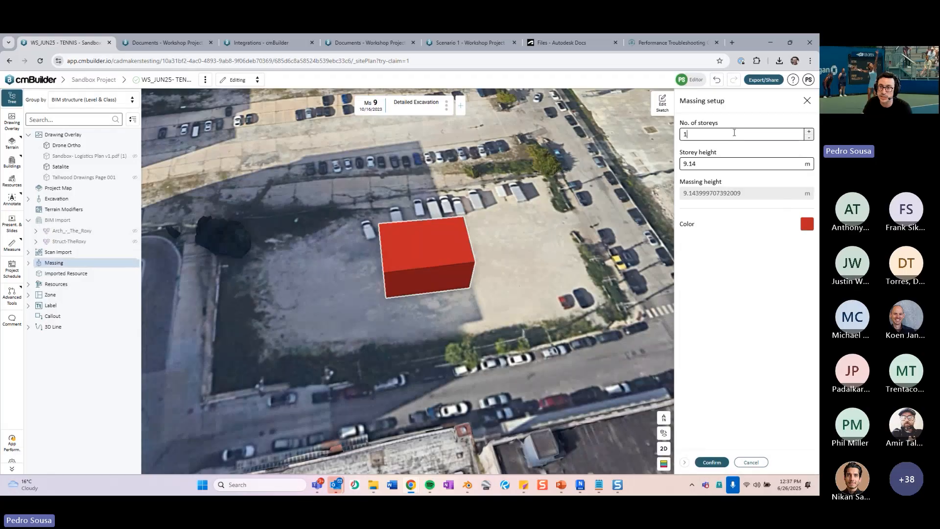
Set the massing to 10 storeys, create it and finish editing it.
{"action": "double_click", "coordinate": [734, 133]}
{"action": "type", "text": "0"}
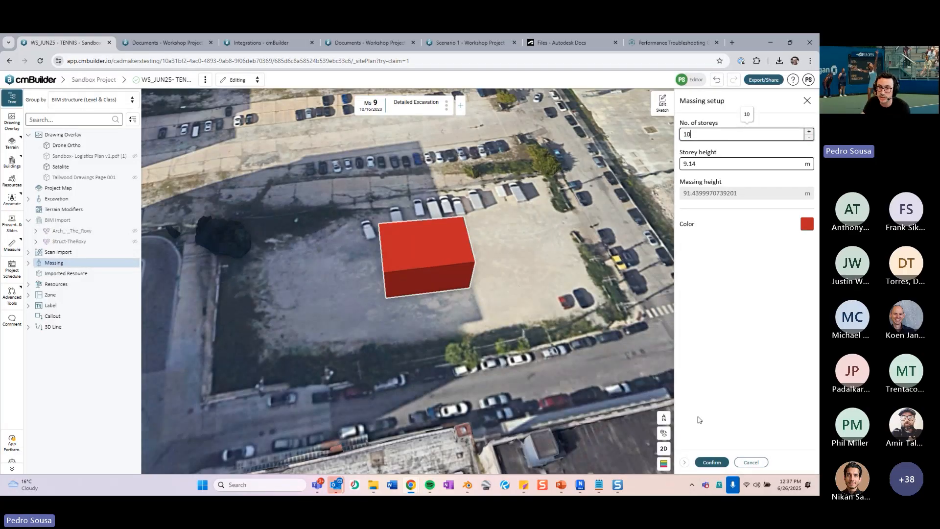
{"action": "left_click", "coordinate": [712, 462]}
{"action": "scroll", "coordinate": [547, 226], "scroll_direction": "down", "scroll_amount": 5}
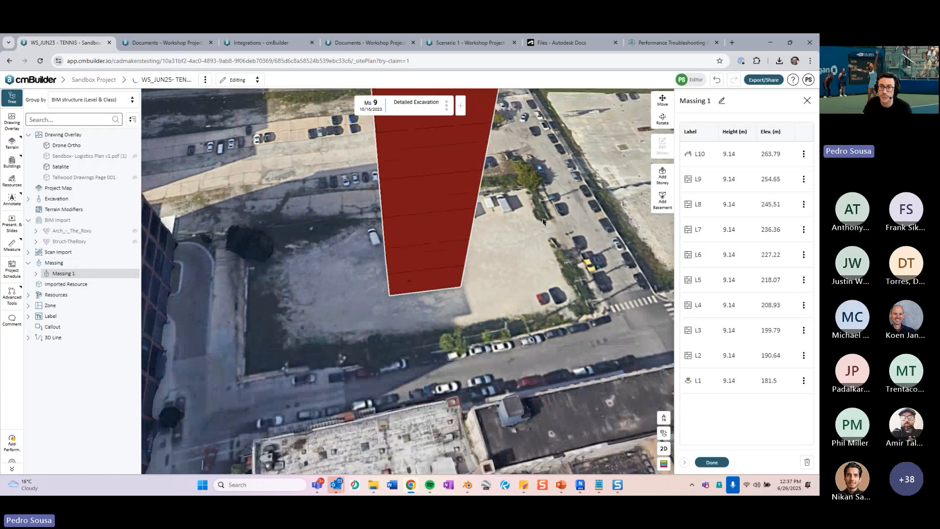
{"action": "left_click_drag", "start_coordinate": [539, 257], "coordinate": [500, 301]}
{"action": "right_click_drag", "start_coordinate": [500, 300], "coordinate": [360, 250]}
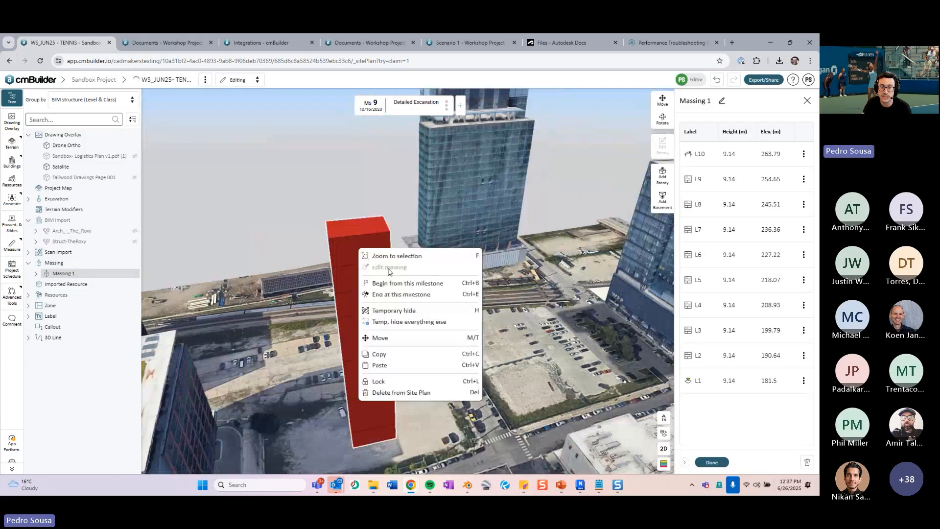
{"action": "left_click", "coordinate": [712, 462]}
Select all ten storeys of Massing 1, open them for multi-editing to examine their From and To timeline settings, and finish.
{"action": "left_click", "coordinate": [354, 237]}
{"action": "left_click", "coordinate": [365, 278], "text": "ctrl"}
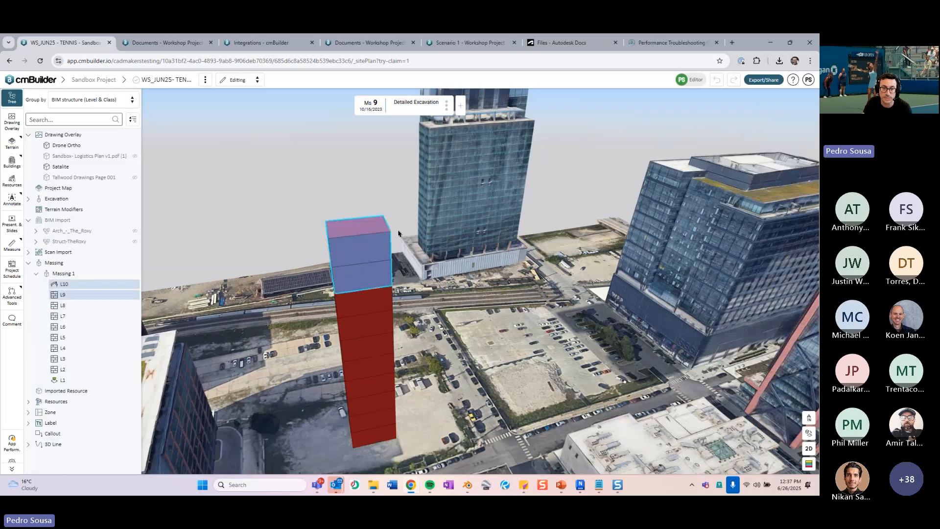
{"action": "left_click_drag", "start_coordinate": [398, 224], "coordinate": [376, 435], "text": "ctrl"}
{"action": "right_click", "coordinate": [362, 285]}
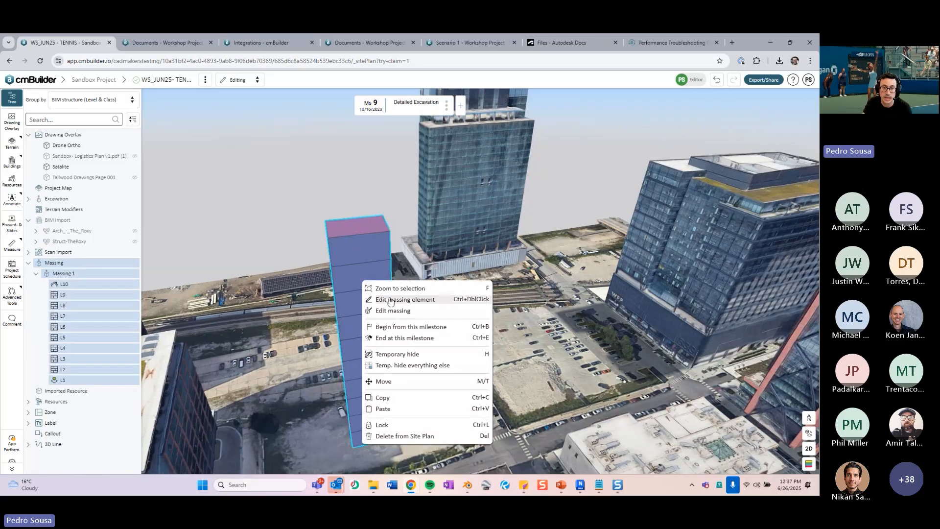
{"action": "left_click", "coordinate": [386, 300]}
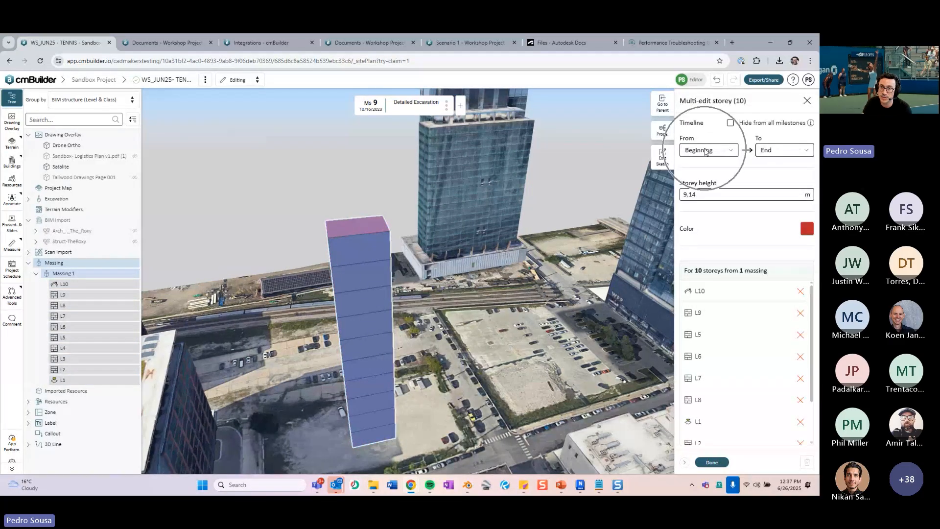
{"action": "left_click", "coordinate": [770, 156]}
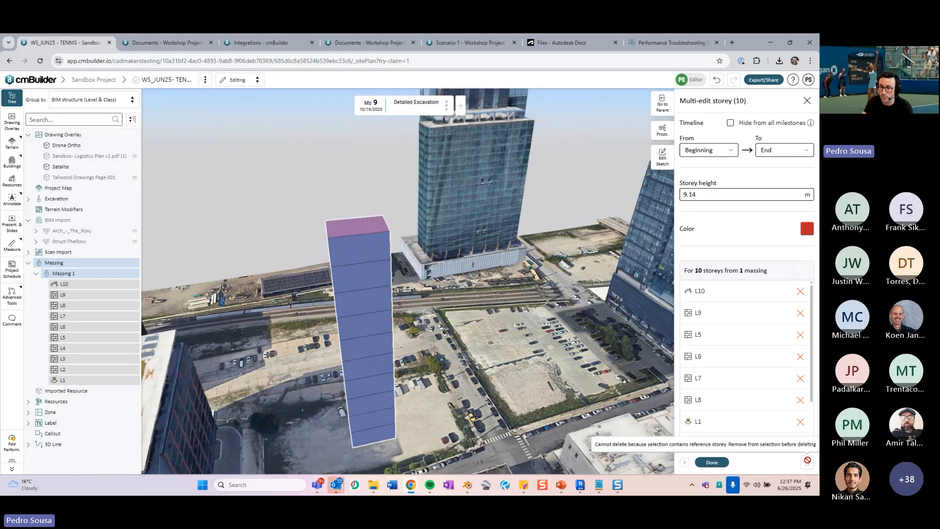
{"action": "left_click", "coordinate": [725, 463]}
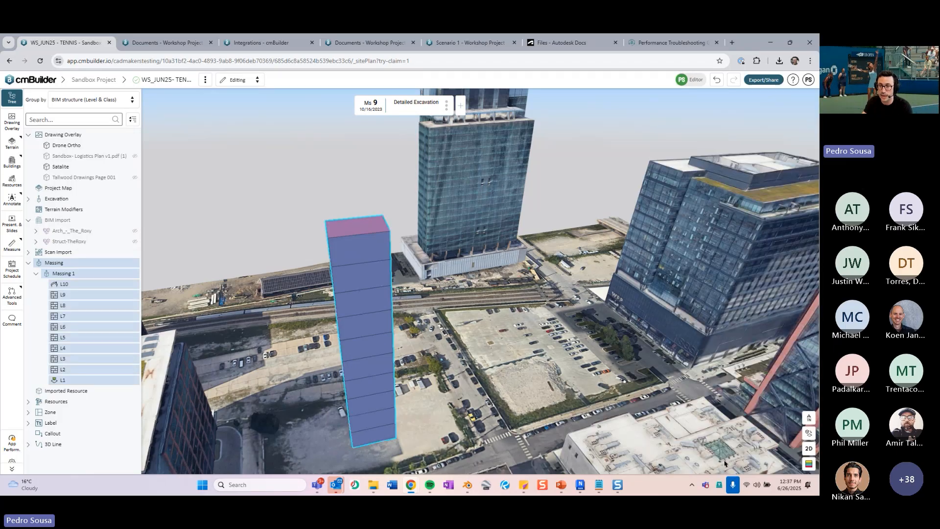
Delete Massing 1 from the scenario.
{"action": "left_click", "coordinate": [489, 398]}
{"action": "scroll", "coordinate": [496, 382], "scroll_direction": "down", "scroll_amount": 5}
{"action": "left_click", "coordinate": [54, 263]}
{"action": "key", "text": "Delete"}
{"action": "left_click", "coordinate": [353, 302]}
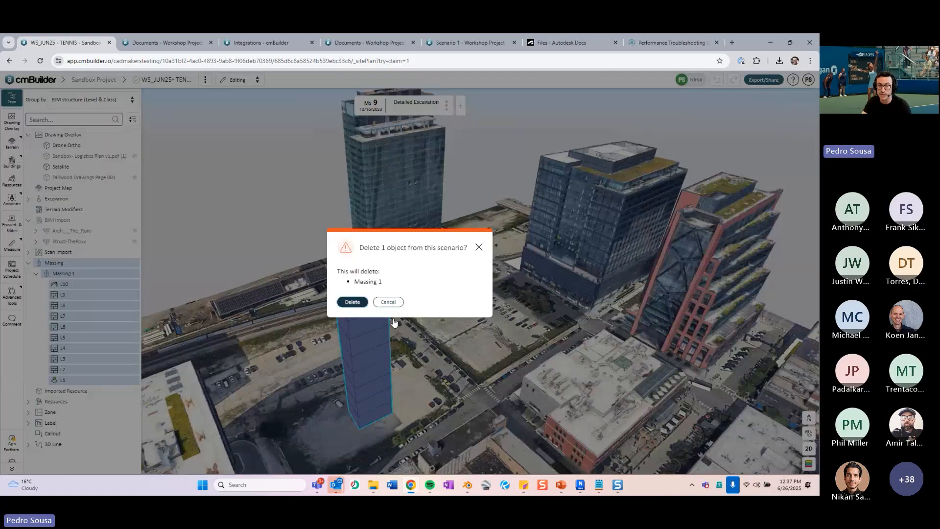
{"action": "right_click", "coordinate": [407, 321]}
{"action": "left_click", "coordinate": [378, 351]}
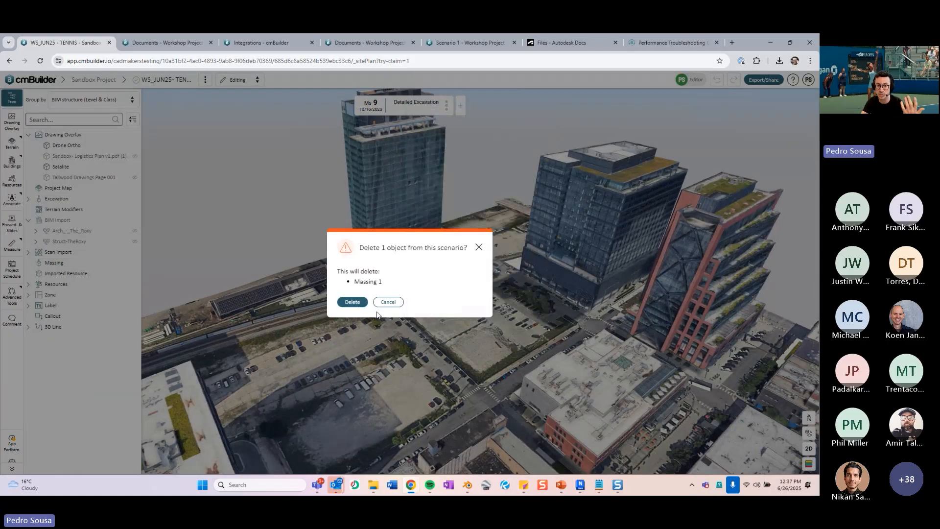
{"action": "left_click", "coordinate": [353, 302]}
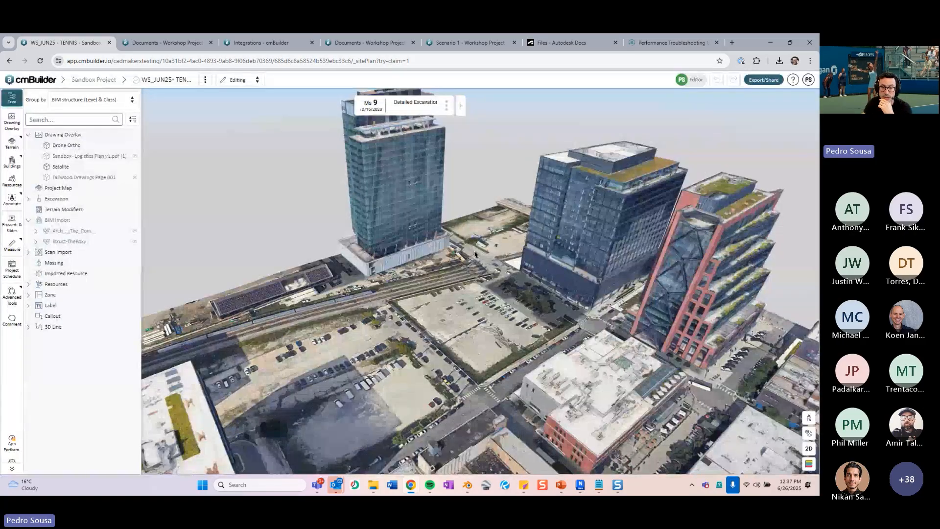
Place an Isuzu 10 Ton Concrete Mixer Truck in the empty parking lot at milestone 9, and finish editing it.
{"action": "scroll", "coordinate": [475, 254], "scroll_direction": "up", "scroll_amount": 5}
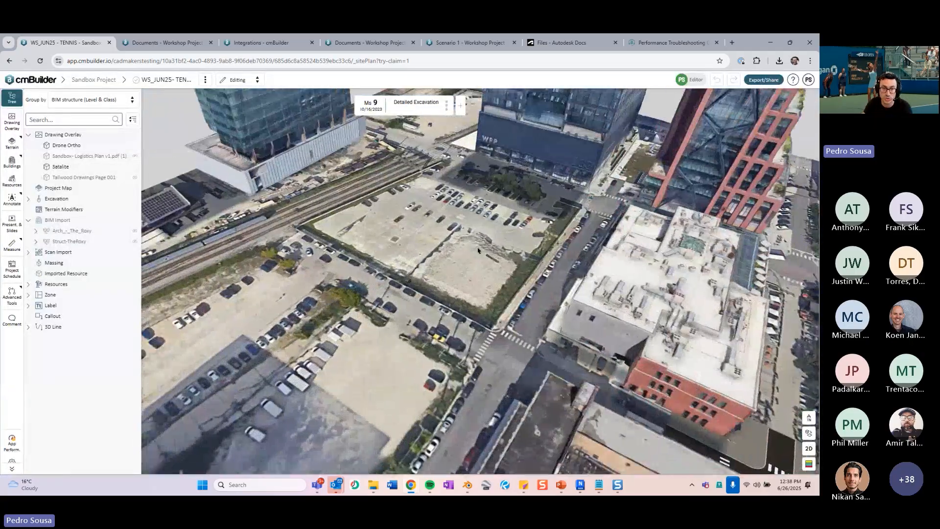
{"action": "left_click_drag", "start_coordinate": [478, 251], "coordinate": [422, 231]}
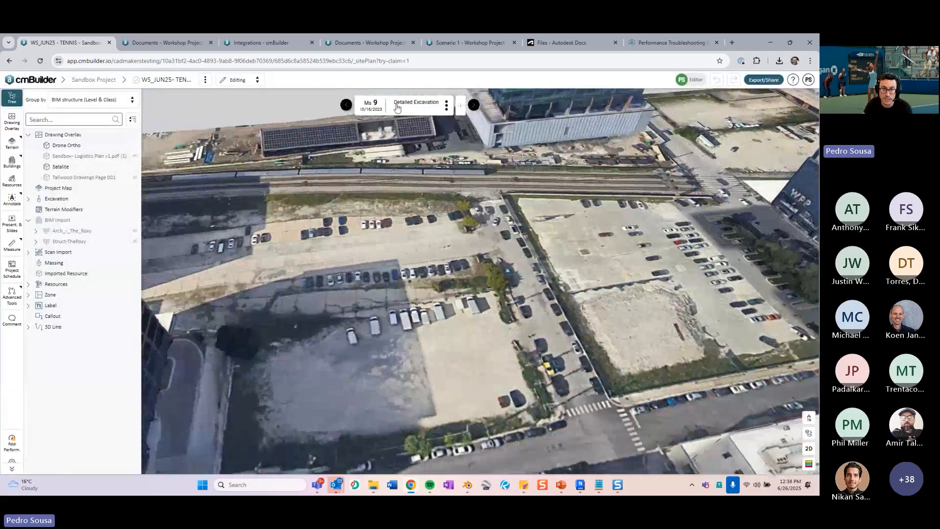
{"action": "left_click", "coordinate": [13, 179]}
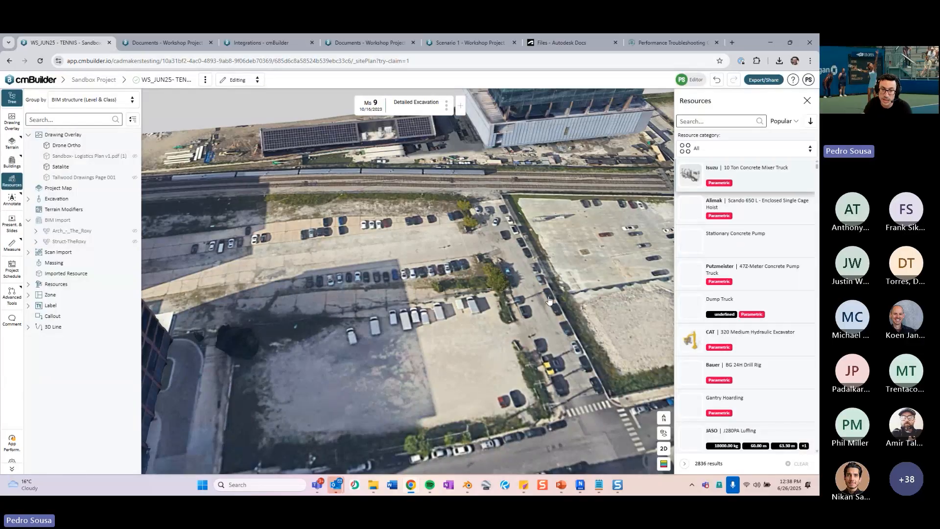
{"action": "scroll", "coordinate": [492, 344], "scroll_direction": "up", "scroll_amount": 3}
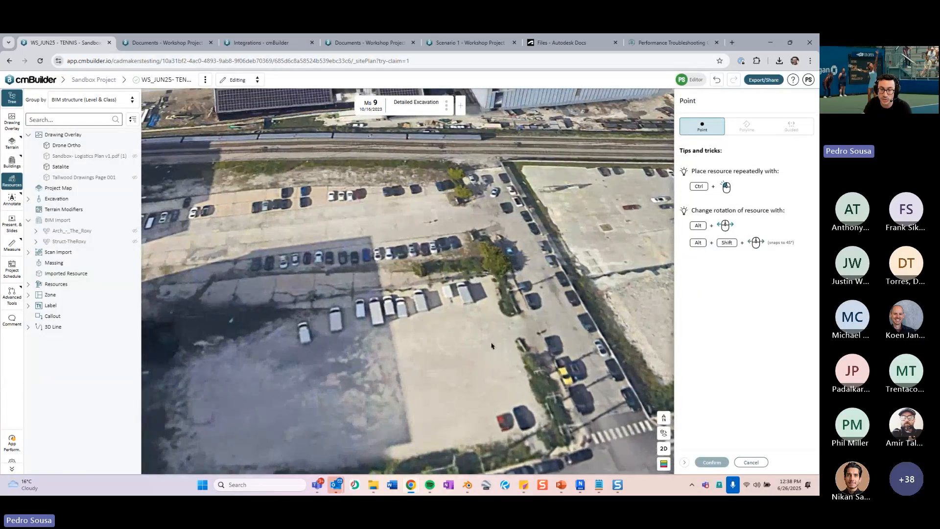
{"action": "left_click", "coordinate": [454, 328]}
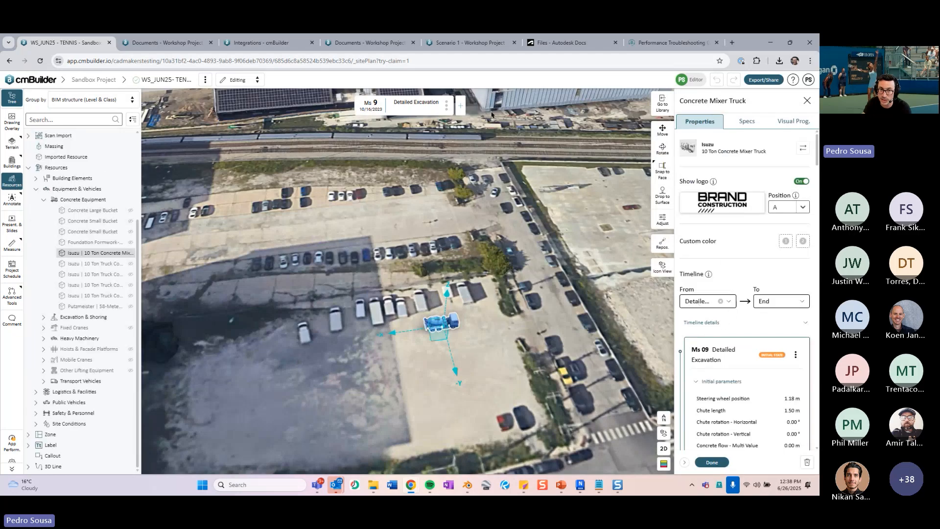
{"action": "left_click", "coordinate": [343, 112]}
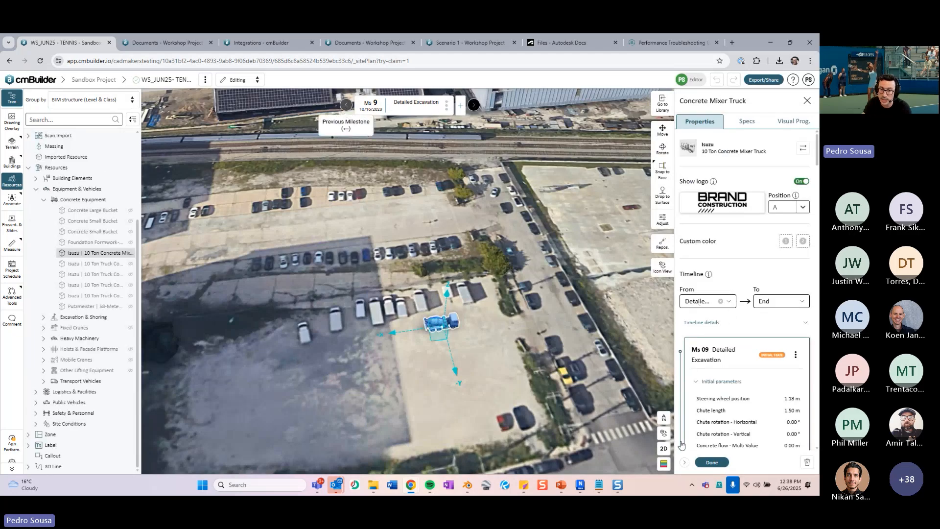
{"action": "left_click", "coordinate": [483, 323]}
{"action": "left_click", "coordinate": [474, 106]}
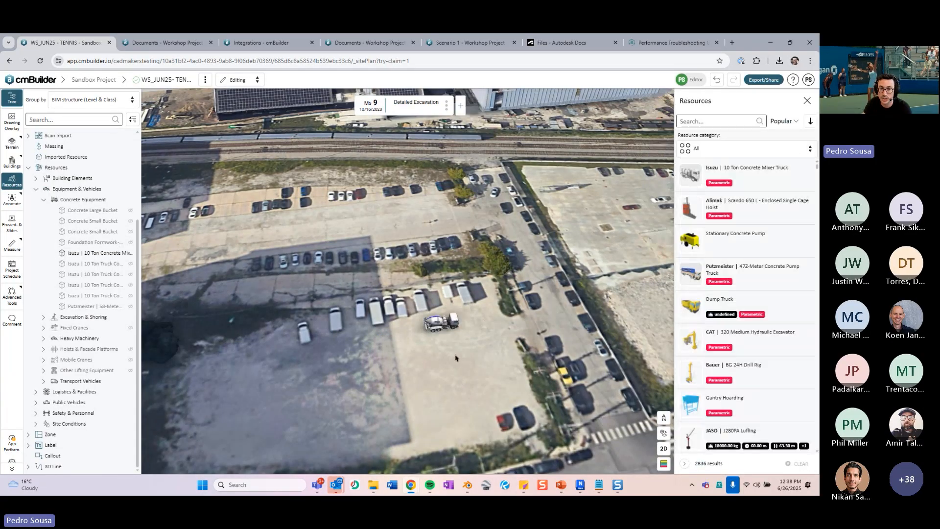
Delete the Isuzu 10 Ton Concrete Mixer Truck placed in the parking lot.
{"action": "left_click", "coordinate": [454, 324]}
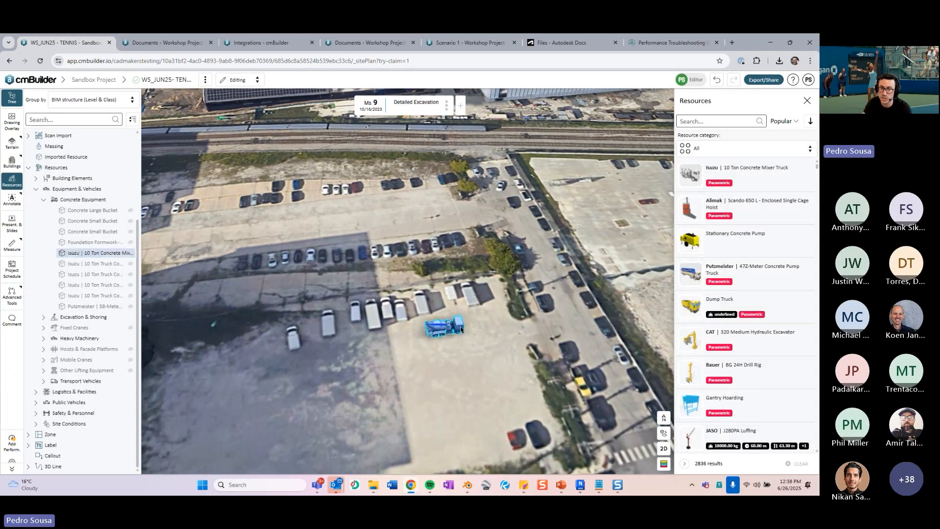
{"action": "key", "text": "Delete"}
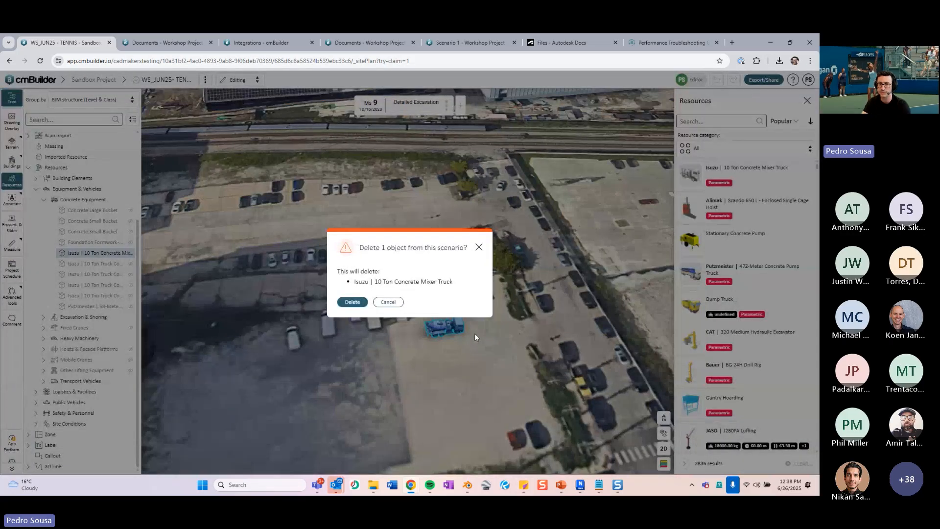
{"action": "key", "text": "Return"}
Switch to PowerPoint and view the Visibility Hierarchy slide on default visibility.
{"action": "left_click_drag", "start_coordinate": [487, 389], "coordinate": [548, 397]}
{"action": "scroll", "coordinate": [548, 397], "scroll_direction": "down", "scroll_amount": 3}
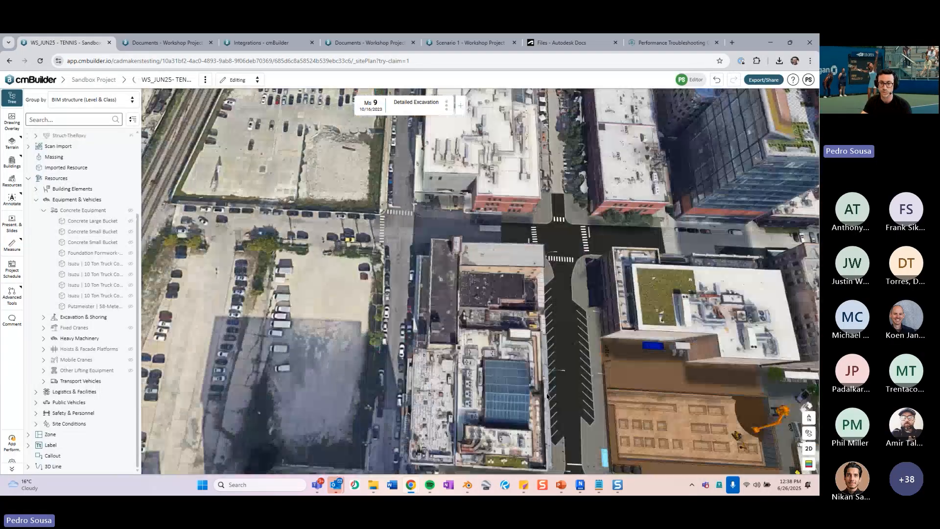
{"action": "key", "text": "alt+Tab"}
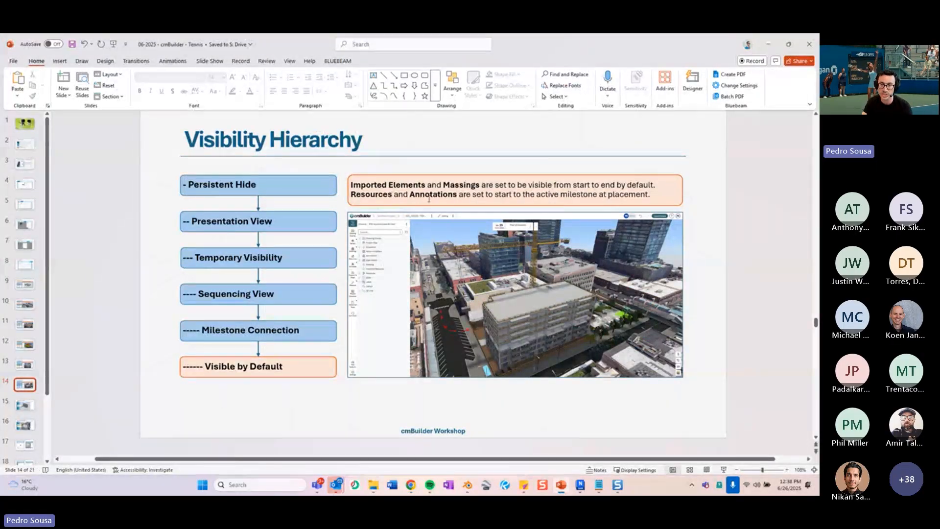
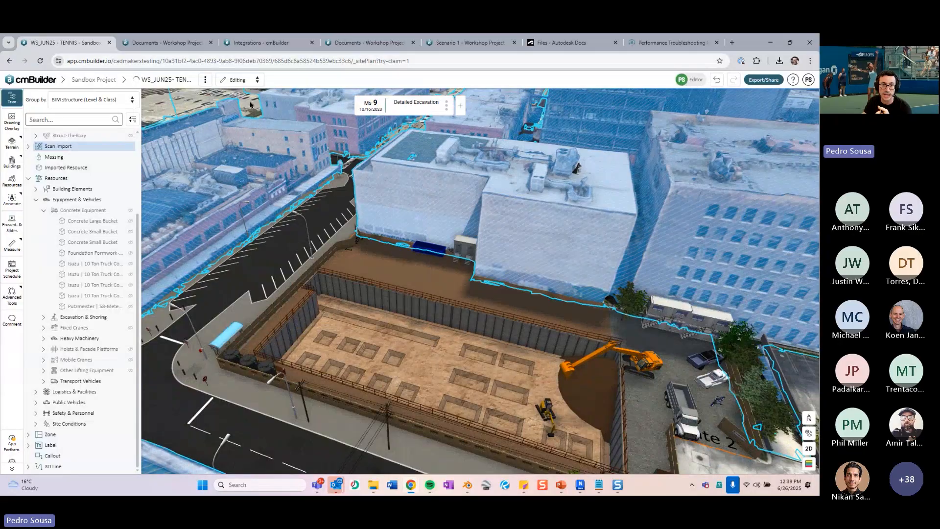
Temporarily hide the scan of the surrounding buildings in cmBuilder, and reset the temporary visibility.
{"action": "key", "text": "Escape"}
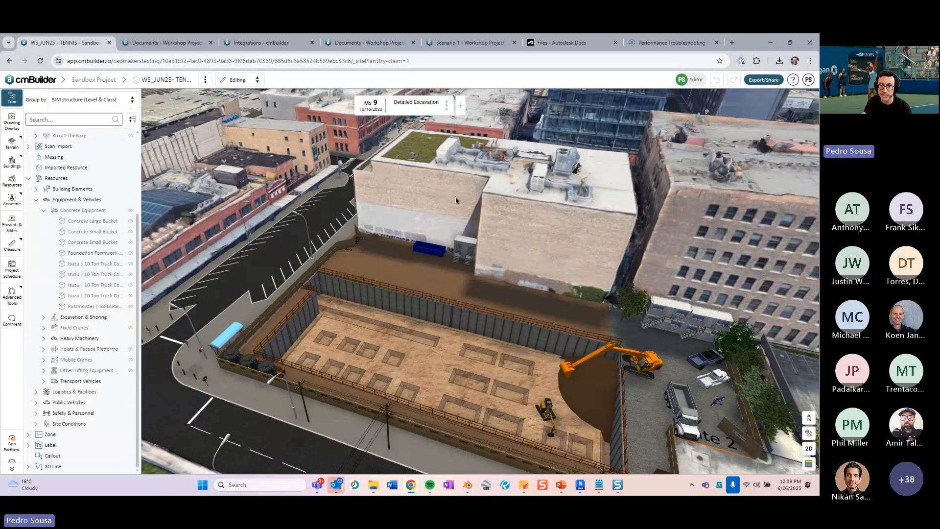
{"action": "left_click_drag", "start_coordinate": [436, 198], "coordinate": [422, 228]}
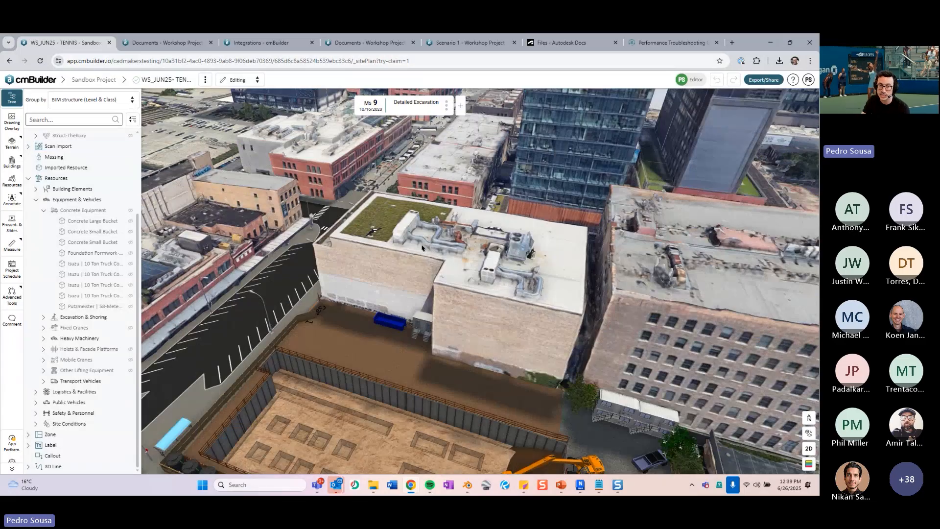
{"action": "left_click", "coordinate": [228, 151]}
{"action": "right_click", "coordinate": [431, 241]}
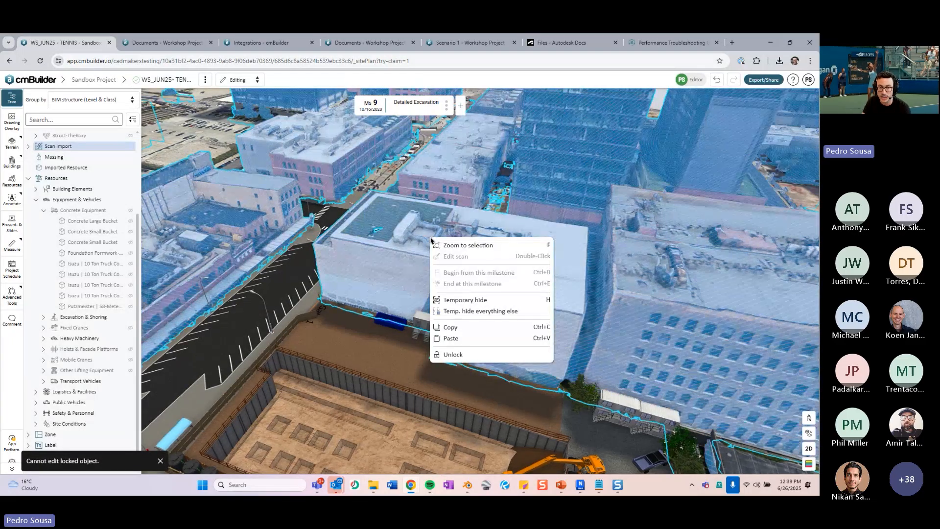
{"action": "right_click", "coordinate": [417, 242]}
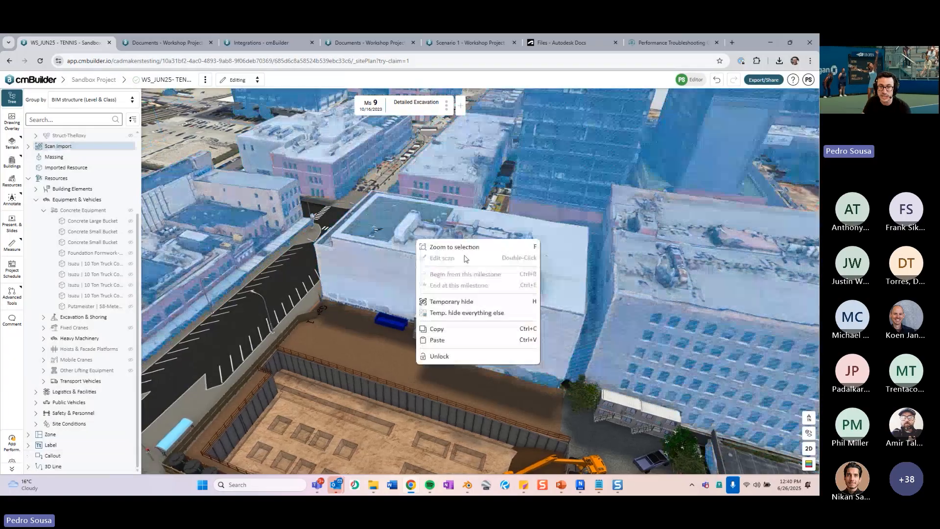
{"action": "left_click", "coordinate": [474, 313]}
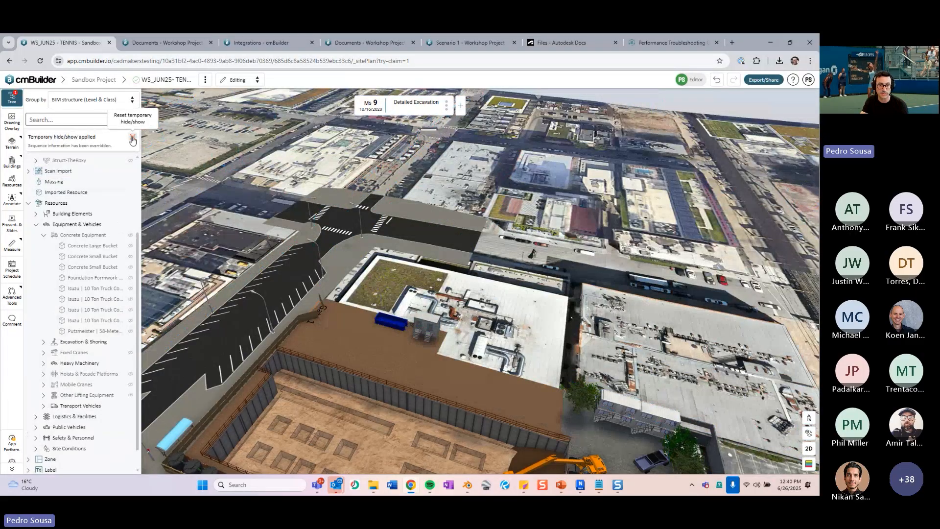
Select the CAT 320GC long reach excavator beside the pit and examine its Temporary hide option and shortcut.
{"action": "scroll", "coordinate": [432, 243], "scroll_direction": "down", "scroll_amount": 2}
{"action": "left_click_drag", "start_coordinate": [432, 242], "coordinate": [416, 291]}
{"action": "scroll", "coordinate": [431, 284], "scroll_direction": "up", "scroll_amount": 4}
{"action": "scroll", "coordinate": [416, 292], "scroll_direction": "down", "scroll_amount": 3}
{"action": "left_click_drag", "start_coordinate": [455, 392], "coordinate": [405, 256]}
{"action": "left_click_drag", "start_coordinate": [626, 318], "coordinate": [412, 303]}
{"action": "scroll", "coordinate": [379, 281], "scroll_direction": "up", "scroll_amount": 4}
{"action": "scroll", "coordinate": [412, 303], "scroll_direction": "up", "scroll_amount": 3}
{"action": "left_click", "coordinate": [412, 303]}
{"action": "right_click", "coordinate": [412, 301]}
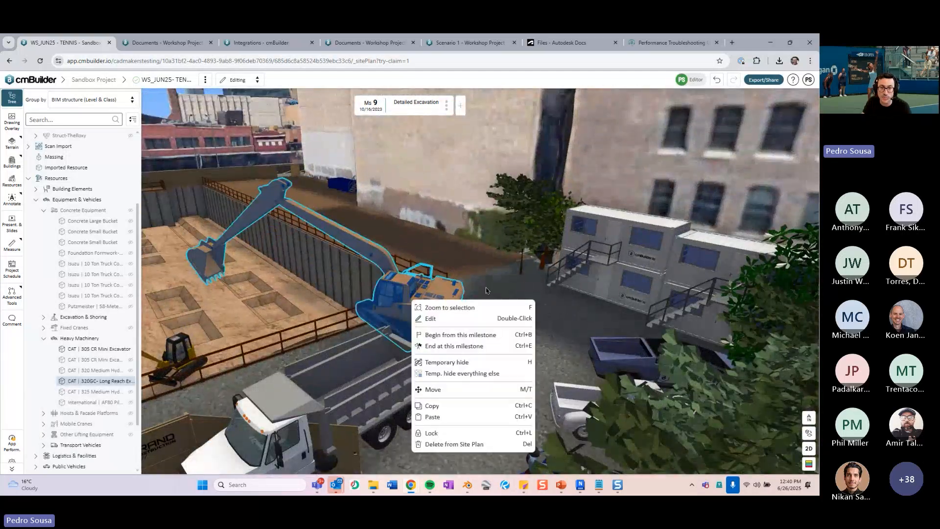
{"action": "left_click", "coordinate": [527, 367]}
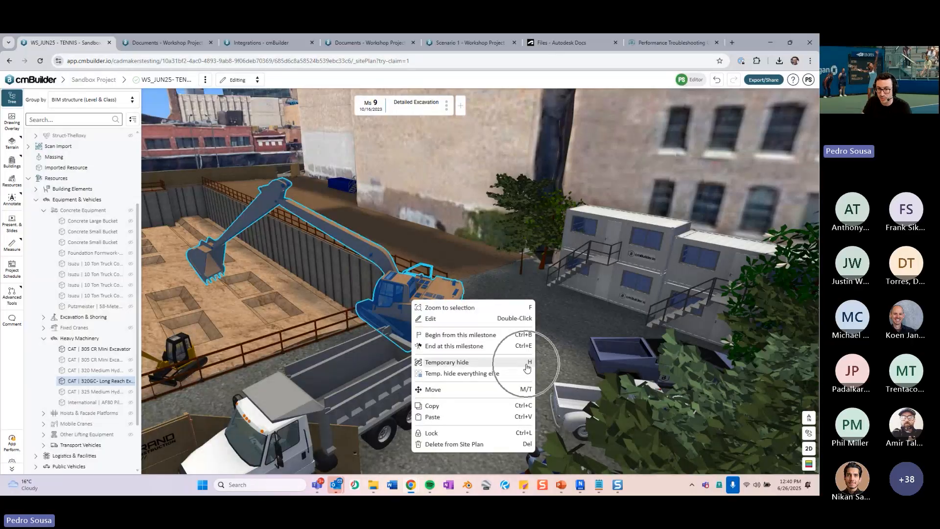
{"action": "left_click", "coordinate": [531, 367]}
{"action": "left_click", "coordinate": [531, 367]}
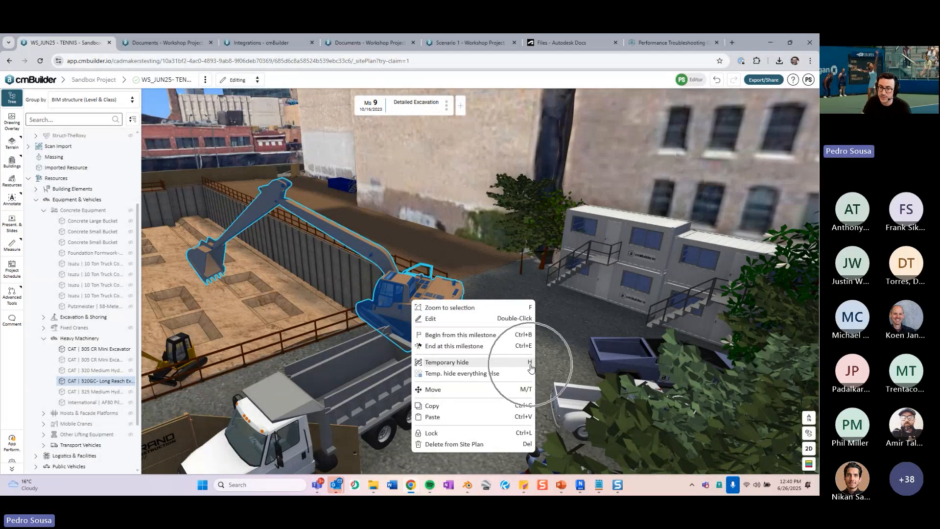
{"action": "left_click", "coordinate": [531, 368]}
{"action": "left_click", "coordinate": [531, 368]}
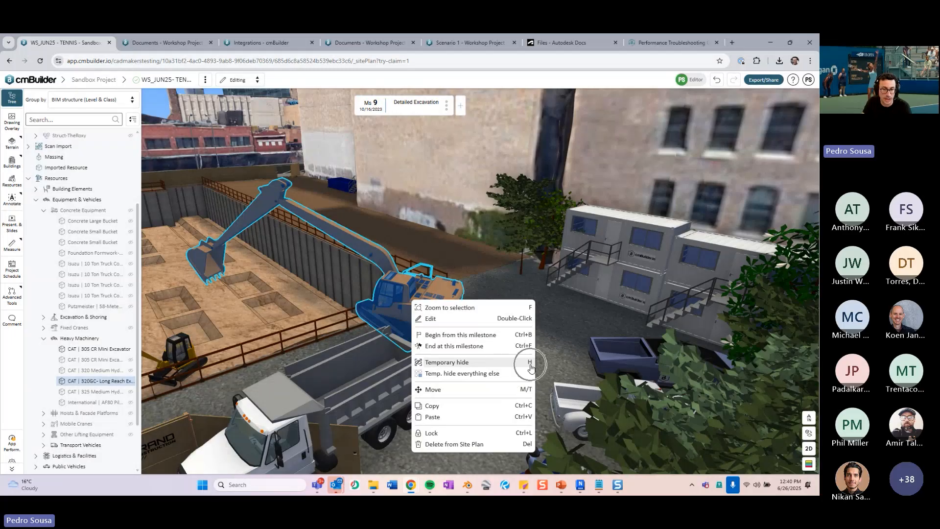
{"action": "left_click", "coordinate": [531, 368]}
{"action": "left_click", "coordinate": [531, 368]}
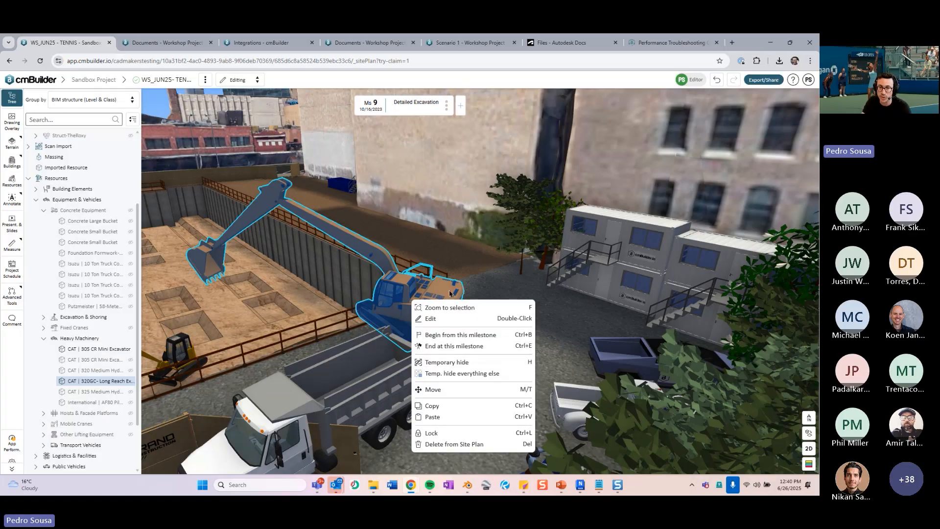
{"action": "left_click", "coordinate": [497, 292]}
{"action": "scroll", "coordinate": [498, 293], "scroll_direction": "down", "scroll_amount": 5}
{"action": "left_click_drag", "start_coordinate": [498, 293], "coordinate": [545, 330]}
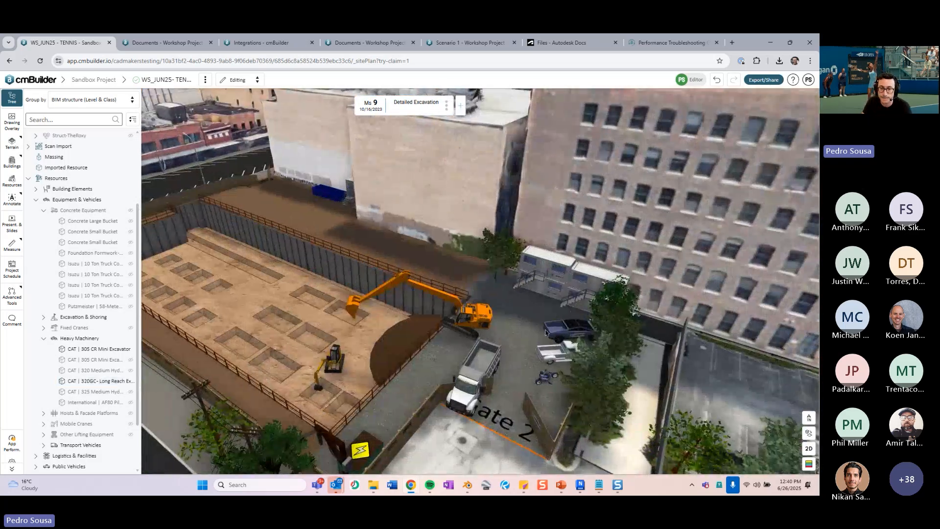
Open the key shortcuts help, look through the selection, navigation and tools sections, and close it.
{"action": "left_click", "coordinate": [793, 81]}
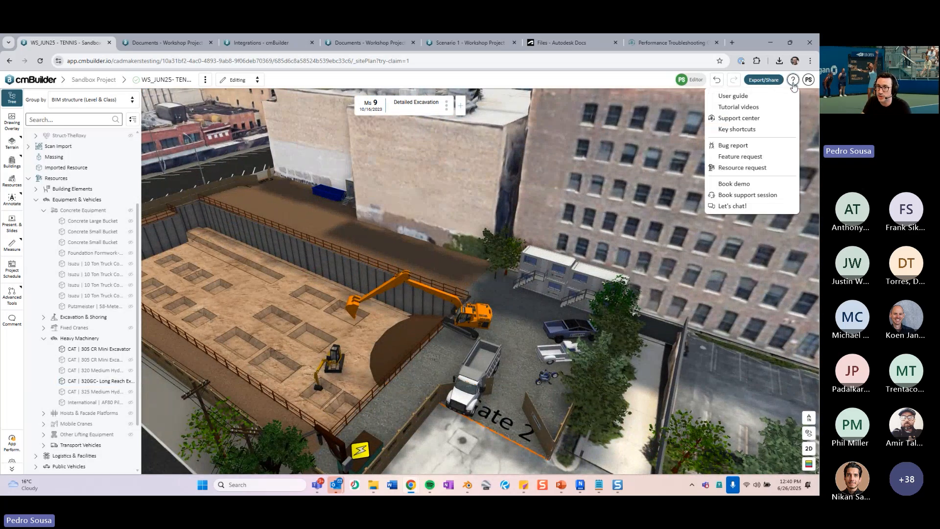
{"action": "left_click", "coordinate": [746, 130]}
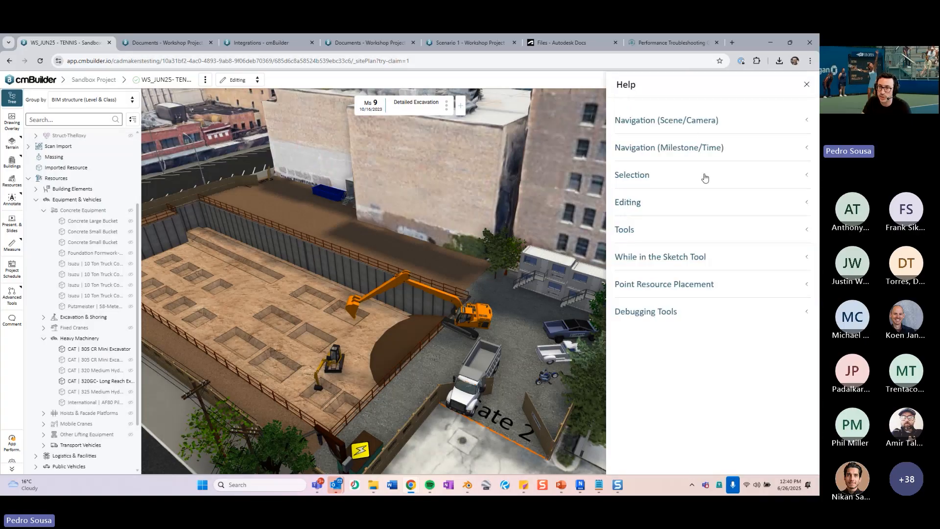
{"action": "left_click", "coordinate": [705, 178]}
{"action": "left_click", "coordinate": [712, 171]}
{"action": "left_click", "coordinate": [716, 149]}
{"action": "left_click", "coordinate": [716, 150]}
{"action": "left_click", "coordinate": [726, 122]}
{"action": "left_click", "coordinate": [726, 122]}
{"action": "left_click", "coordinate": [691, 226]}
{"action": "left_click", "coordinate": [691, 236]}
{"action": "left_click", "coordinate": [807, 85]}
Return to PowerPoint and show slide 14, the Visible by Default level of the Visibility Hierarchy.
{"action": "left_click", "coordinate": [561, 485]}
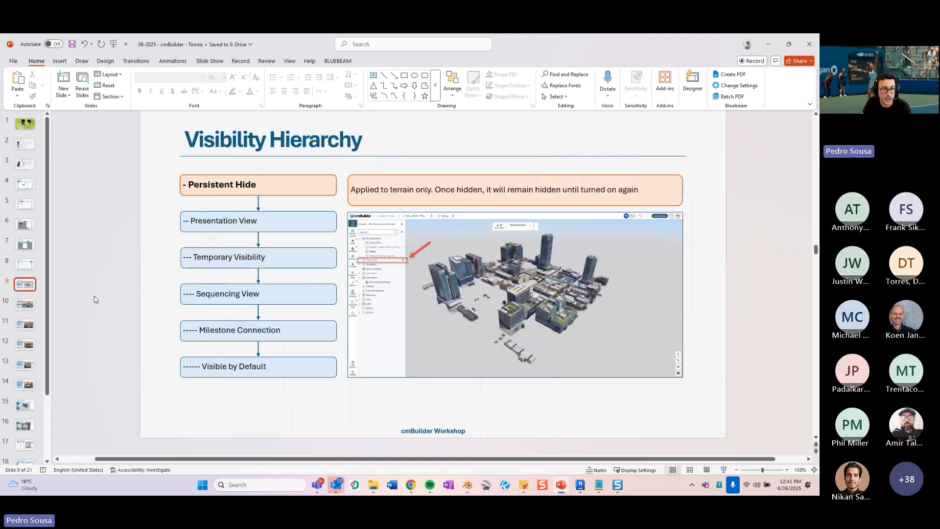
{"action": "left_click", "coordinate": [26, 385]}
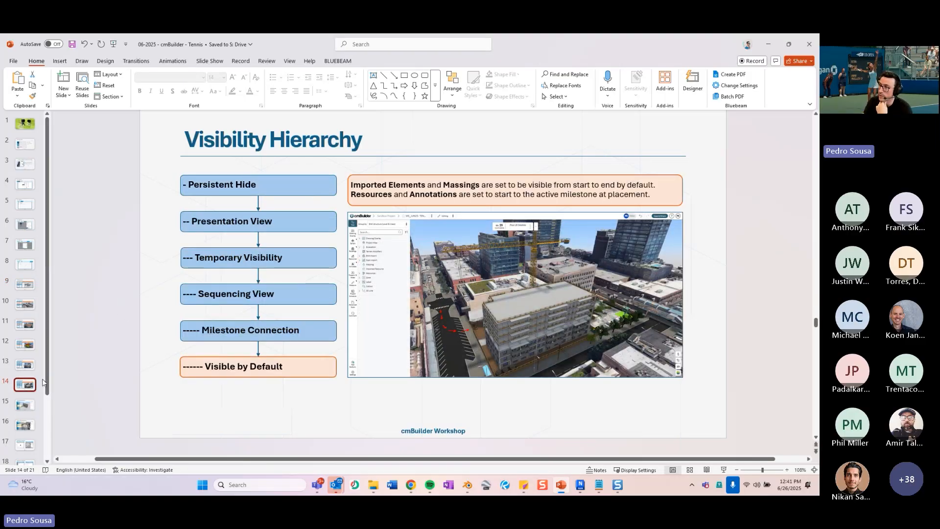
Show slide 15, Navisworks Compatibility, and look at the Sample Structural.rvt model and the output options in Navisworks with the Sets window closed.
{"action": "left_click", "coordinate": [29, 406]}
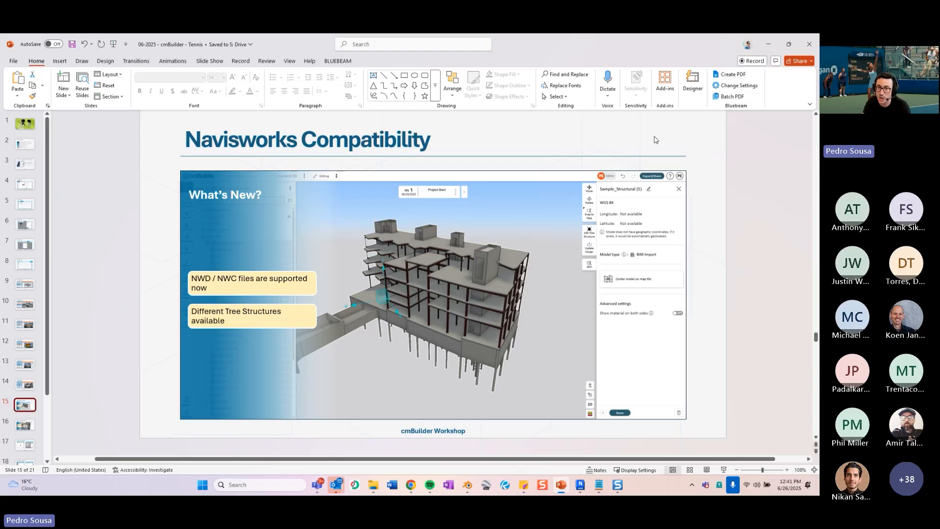
{"action": "left_click", "coordinate": [580, 485]}
{"action": "scroll", "coordinate": [505, 257], "scroll_direction": "down", "scroll_amount": 3}
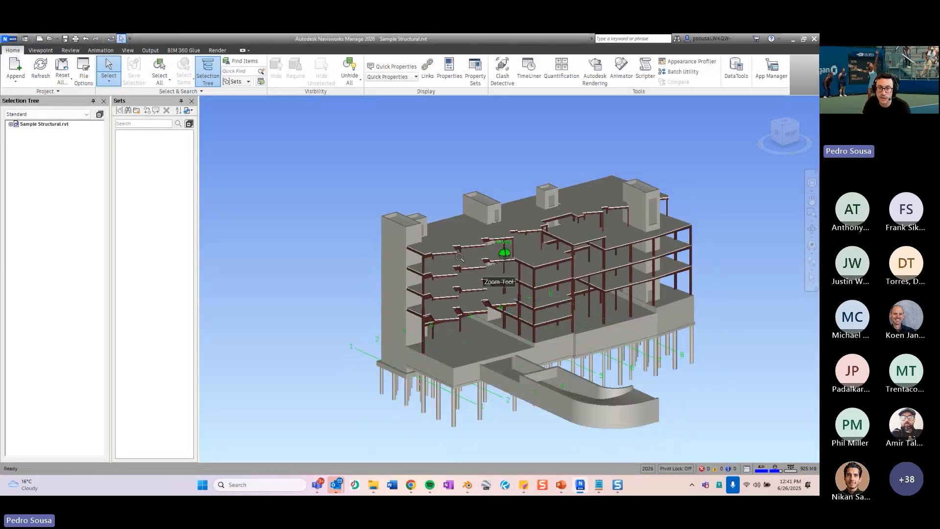
{"action": "left_click", "coordinate": [192, 101]}
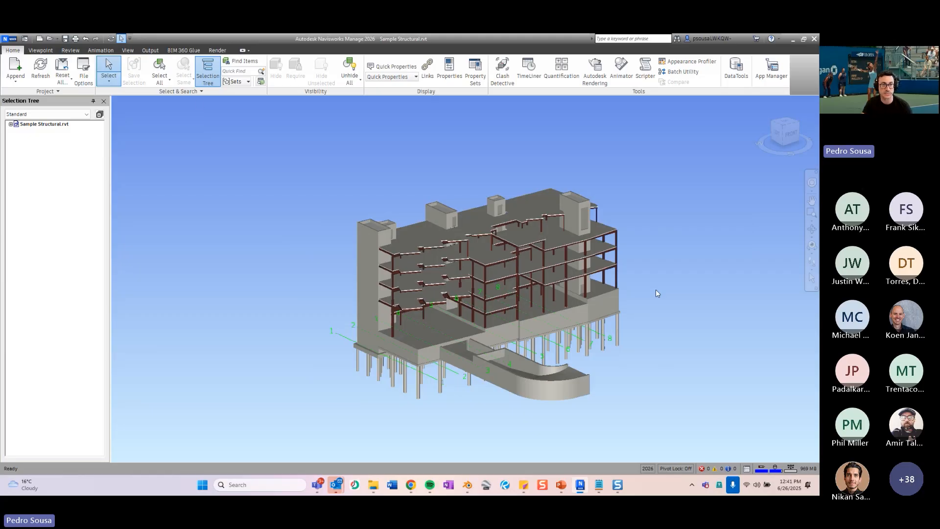
{"action": "left_click", "coordinate": [147, 51]}
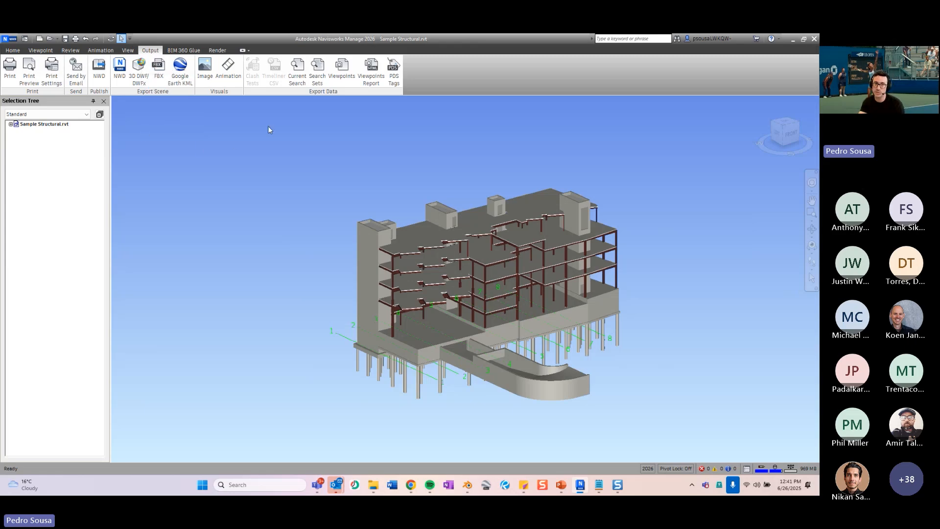
{"action": "left_click", "coordinate": [793, 39]}
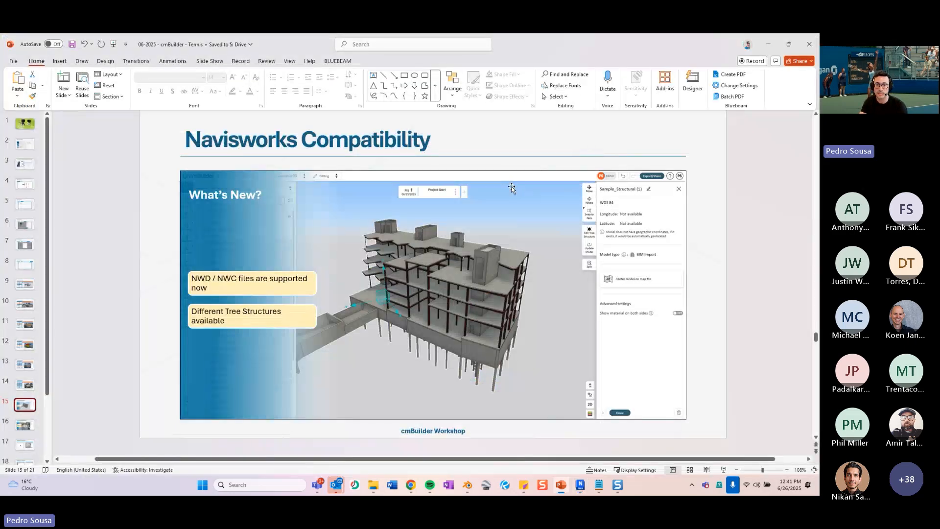
Switch to cmBuilder in the browser, open Scenario 1 of the Workshop Project, and collapse the Sample_Structural_v1.ifc tree.
{"action": "left_click", "coordinate": [765, 43]}
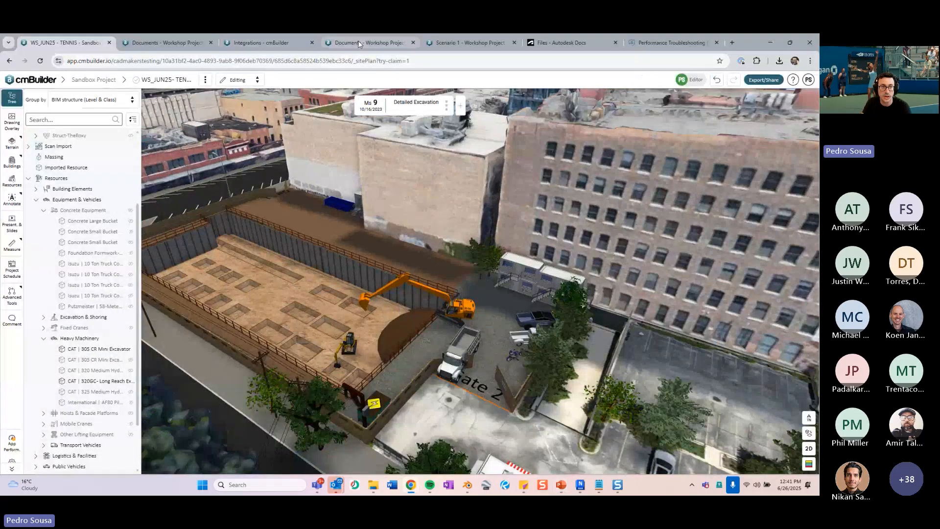
{"action": "left_click", "coordinate": [367, 43]}
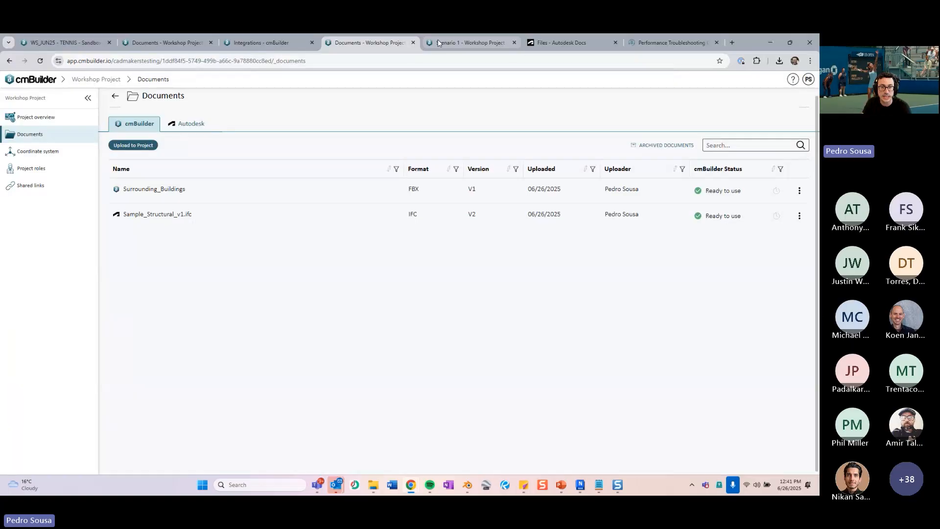
{"action": "left_click", "coordinate": [438, 43]}
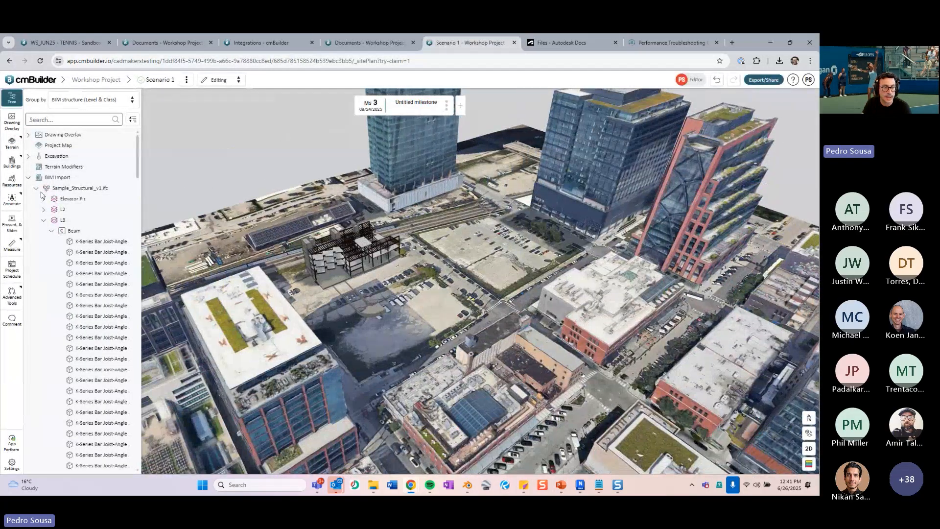
{"action": "left_click", "coordinate": [36, 189]}
Import the Sample_Structural NWD model from the integration into Scenario 1 and complete the BIM import once it has been converted.
{"action": "left_click", "coordinate": [130, 177]}
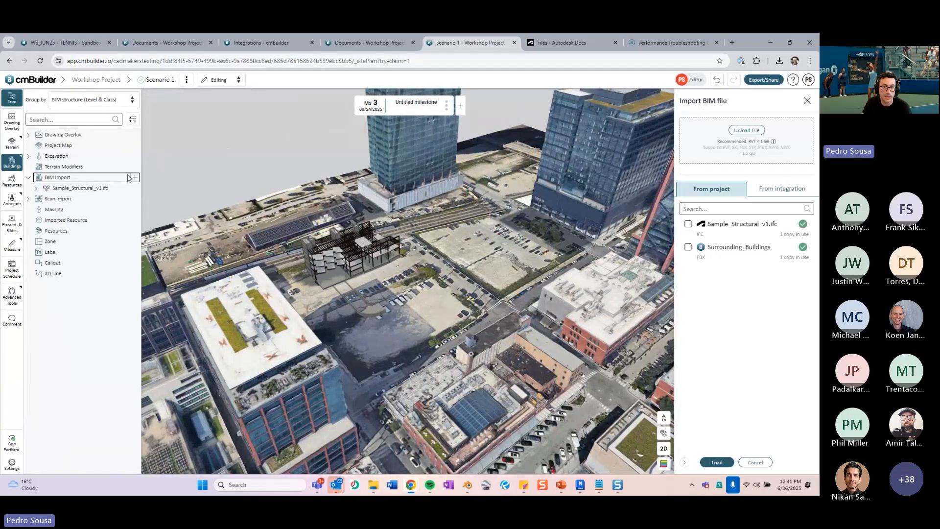
{"action": "left_click", "coordinate": [786, 190]}
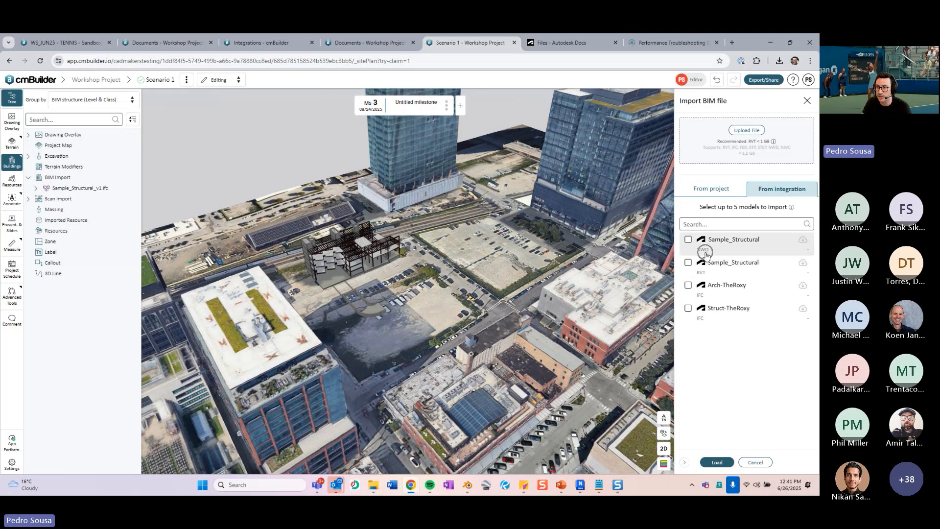
{"action": "left_click", "coordinate": [688, 240]}
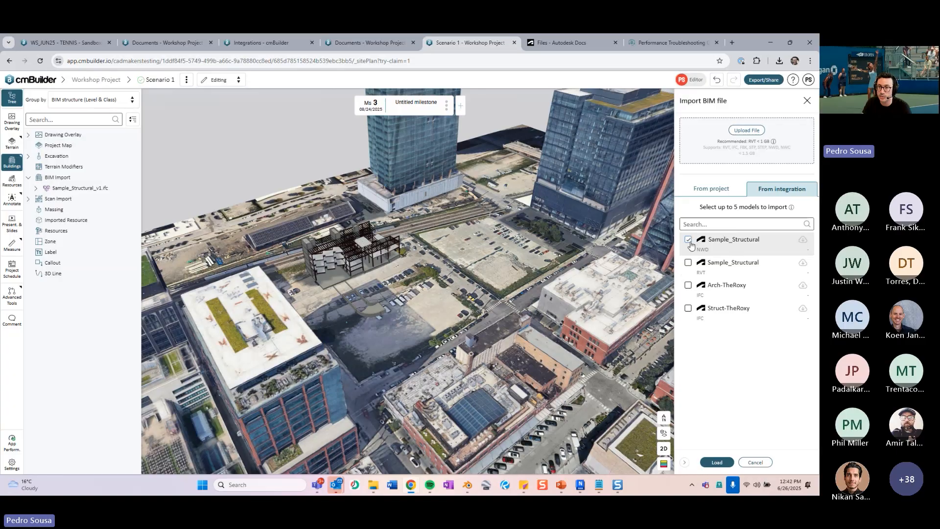
{"action": "left_click", "coordinate": [717, 462]}
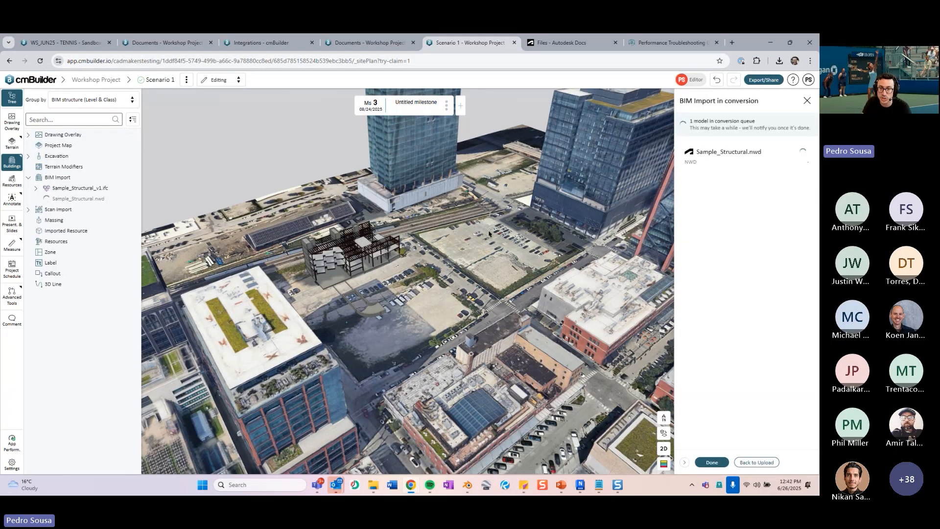
{"action": "scroll", "coordinate": [489, 234], "scroll_direction": "down", "scroll_amount": 5}
{"action": "scroll", "coordinate": [494, 239], "scroll_direction": "up", "scroll_amount": 3}
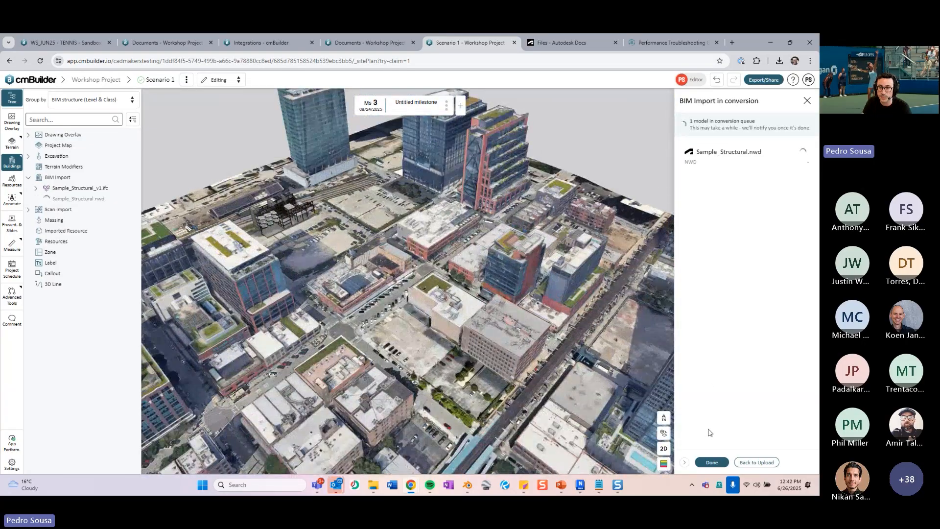
{"action": "scroll", "coordinate": [524, 274], "scroll_direction": "up", "scroll_amount": 3}
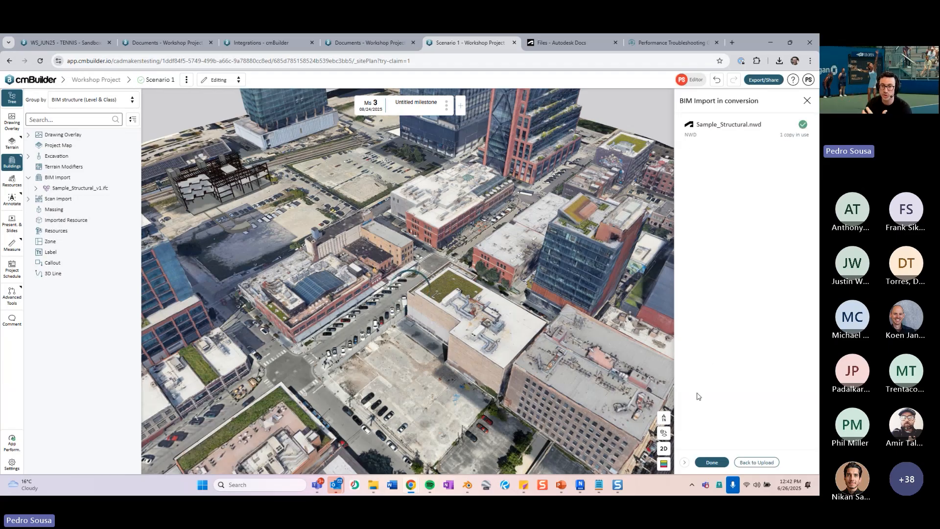
{"action": "left_click", "coordinate": [712, 463]}
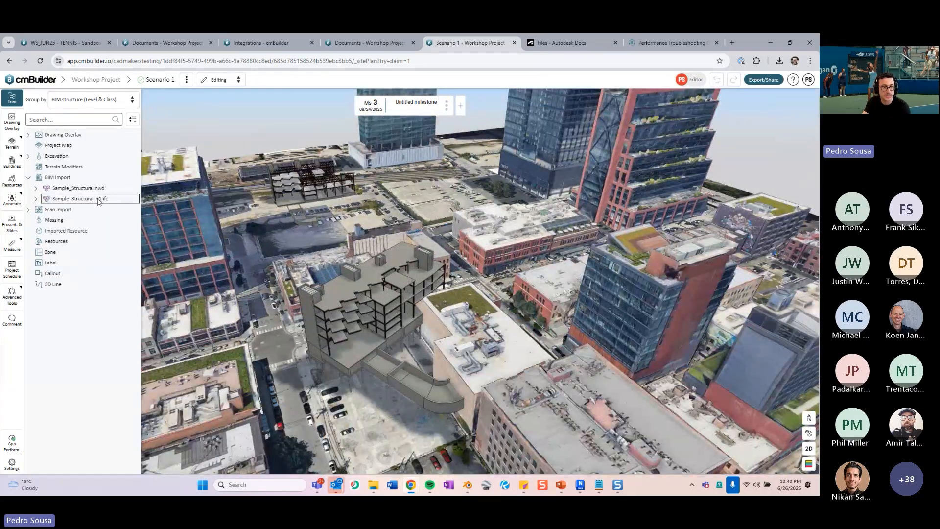
Temporarily hide everything except Sample_Structural.nwd, and hide the Project Map as well.
{"action": "right_click", "coordinate": [98, 201]}
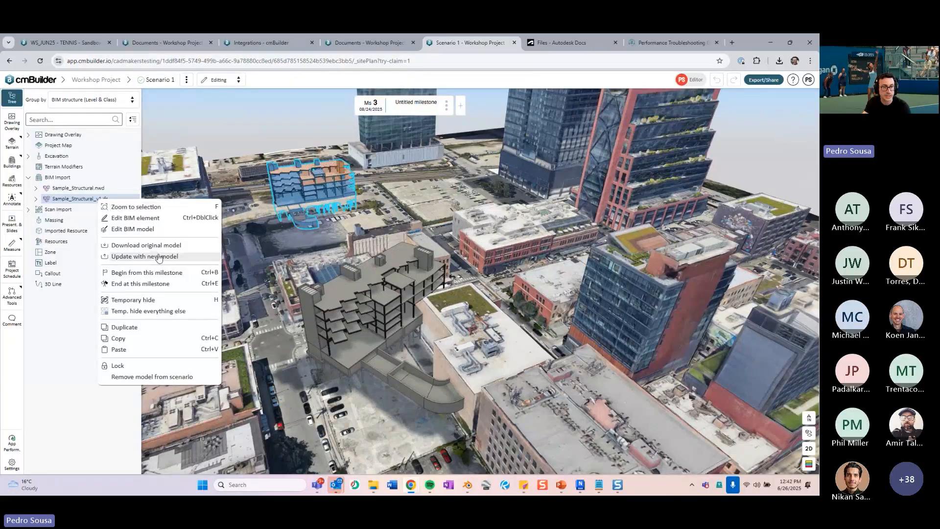
{"action": "left_click", "coordinate": [93, 188]}
{"action": "right_click", "coordinate": [95, 189]}
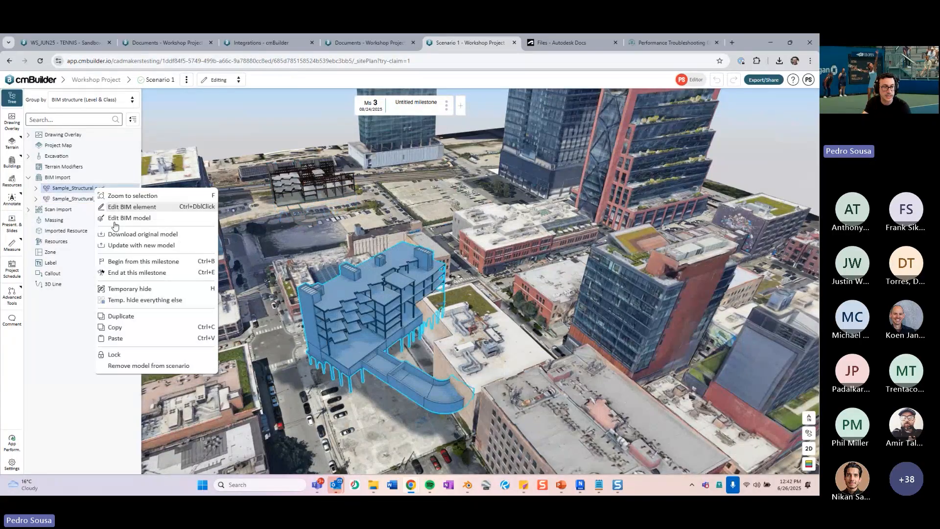
{"action": "left_click", "coordinate": [142, 300]}
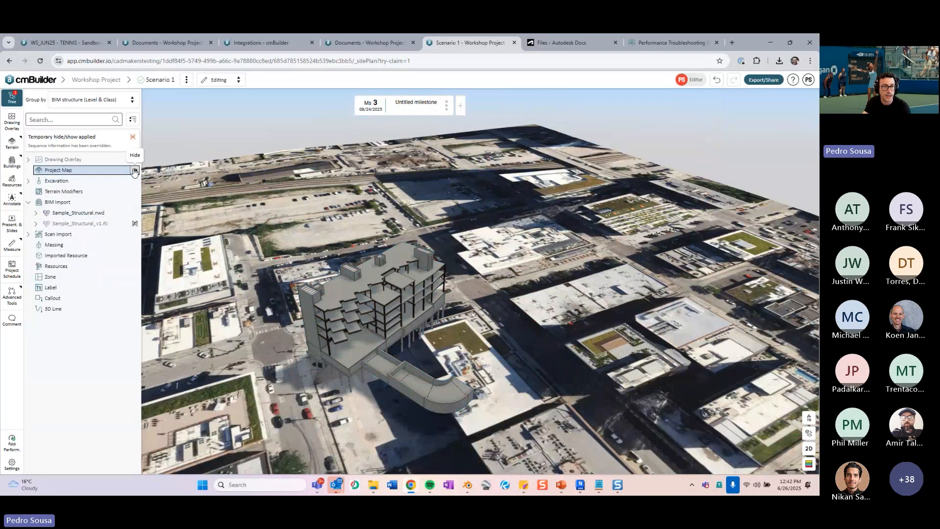
{"action": "left_click", "coordinate": [135, 170]}
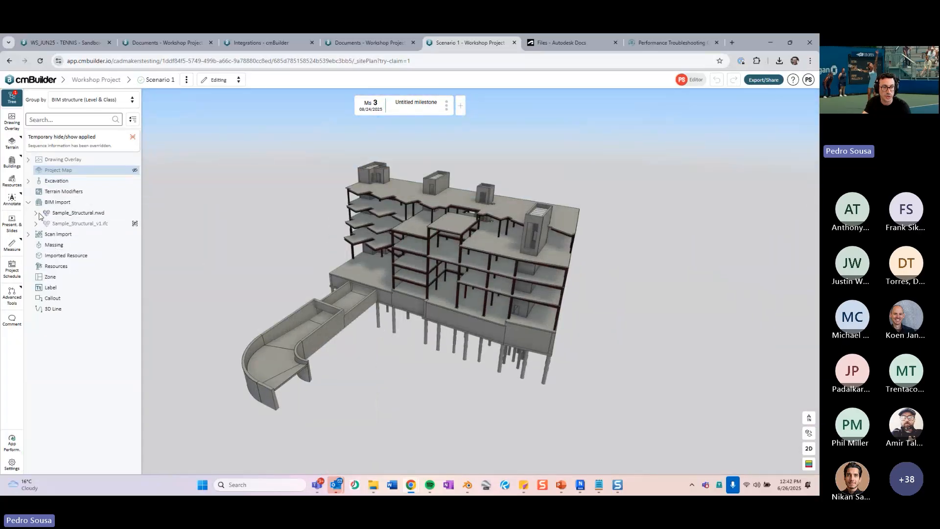
Expand Sample_Structural.nwd in the model tree, along with its L5 and L1_43_High levels, to examine their element classes.
{"action": "left_click", "coordinate": [36, 214]}
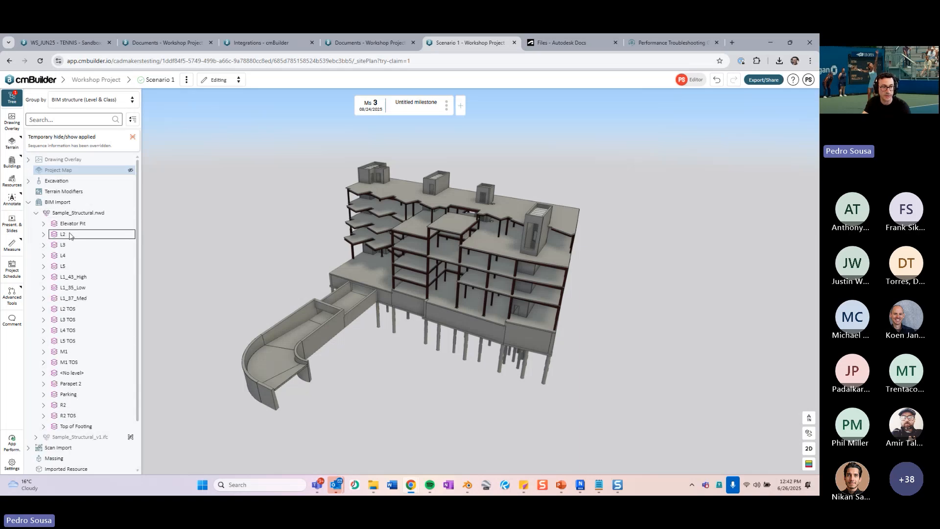
{"action": "left_click", "coordinate": [43, 266]}
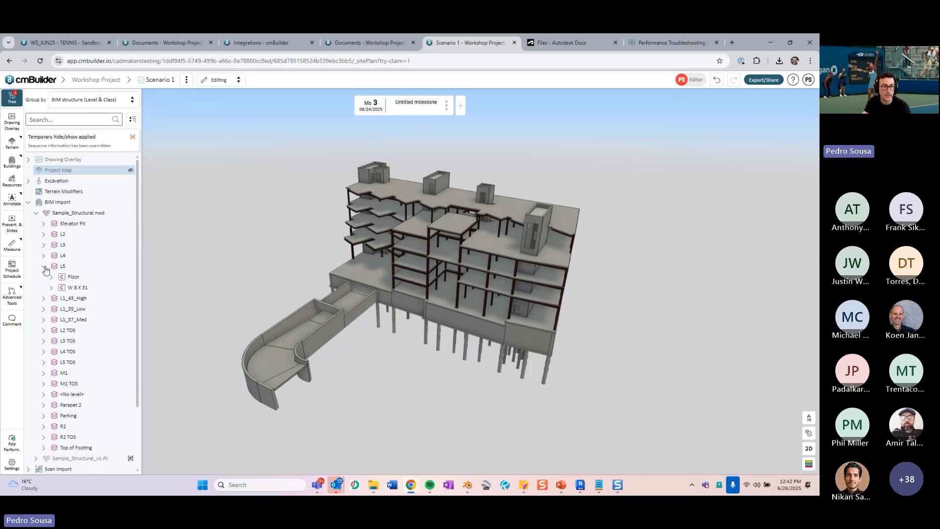
{"action": "left_click", "coordinate": [44, 298]}
{"action": "scroll", "coordinate": [78, 284], "scroll_direction": "down", "scroll_amount": 2}
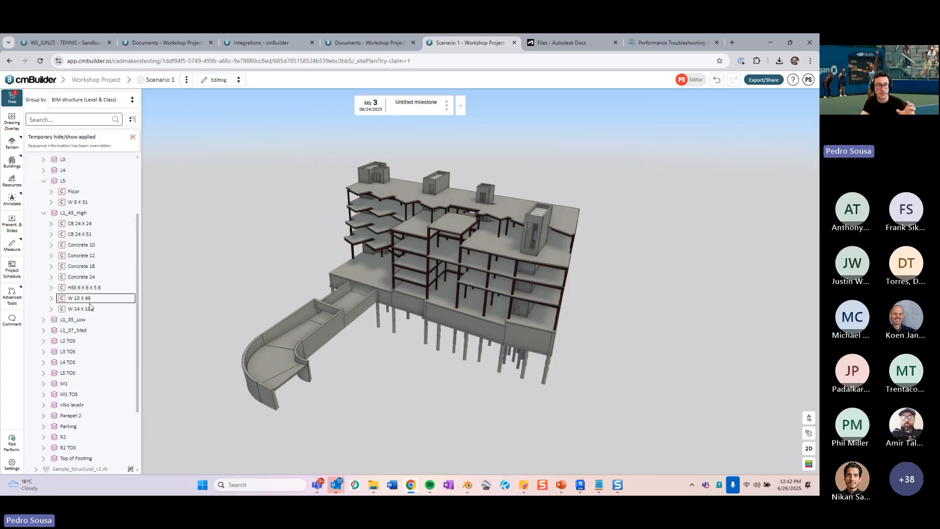
Select classes under L1_43_High one by one, including Concrete 10, 12, 18 and 24 and HSS 6 X 6 X 5 8, to locate their elements.
{"action": "left_click", "coordinate": [84, 246]}
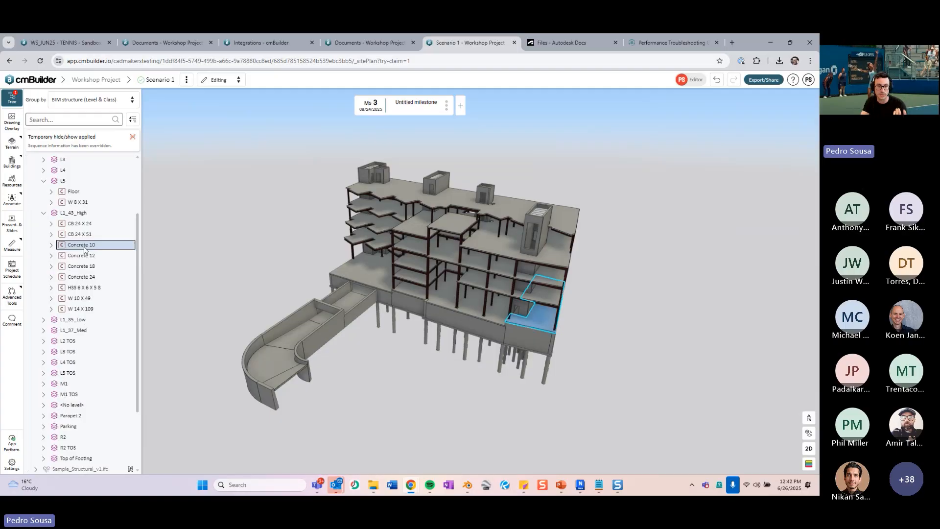
{"action": "left_click", "coordinate": [86, 256]}
{"action": "left_click", "coordinate": [88, 267]}
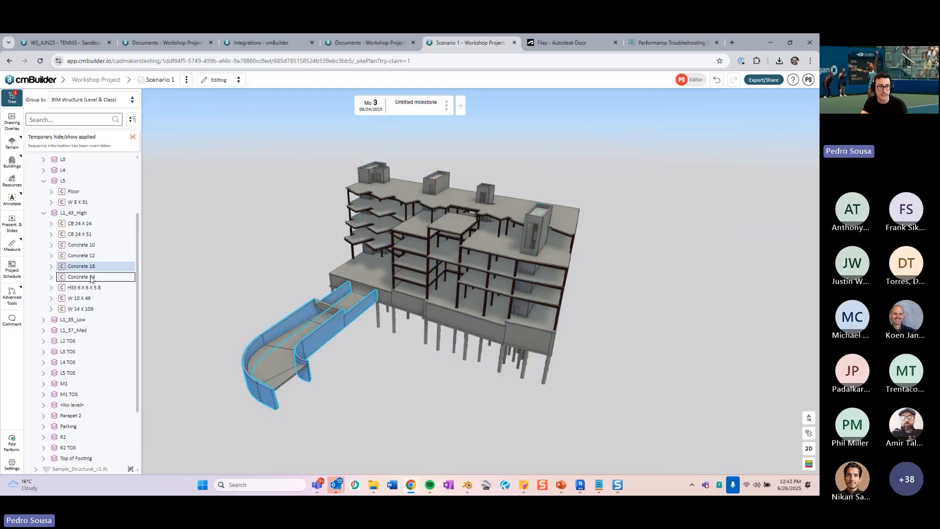
{"action": "left_click", "coordinate": [91, 278]}
{"action": "middle_click_drag", "start_coordinate": [261, 284], "coordinate": [271, 244]}
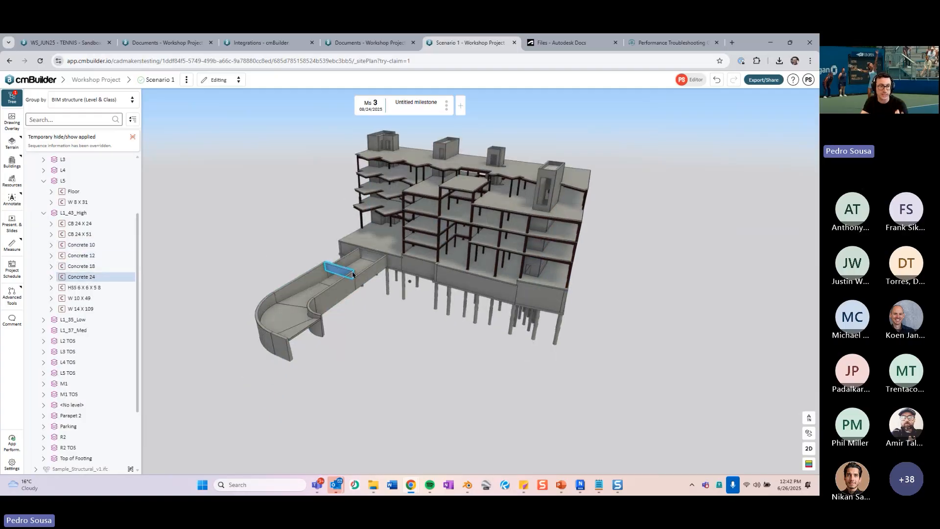
{"action": "scroll", "coordinate": [187, 279], "scroll_direction": "up", "scroll_amount": 5}
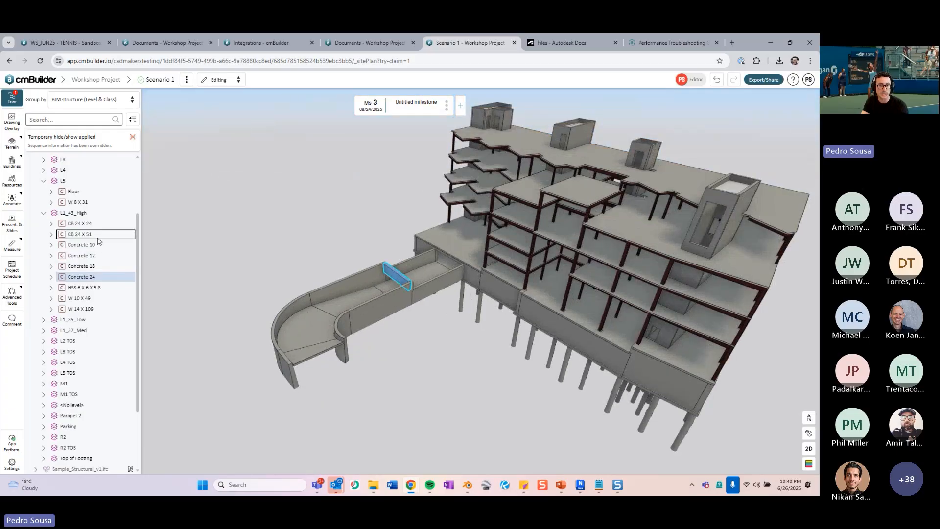
{"action": "left_click", "coordinate": [97, 236]}
{"action": "left_click", "coordinate": [94, 255]}
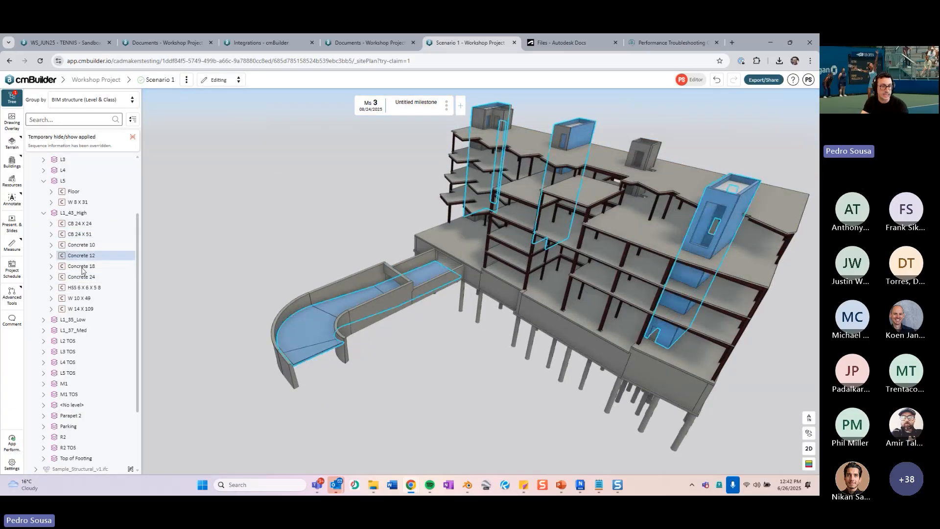
{"action": "left_click", "coordinate": [85, 288]}
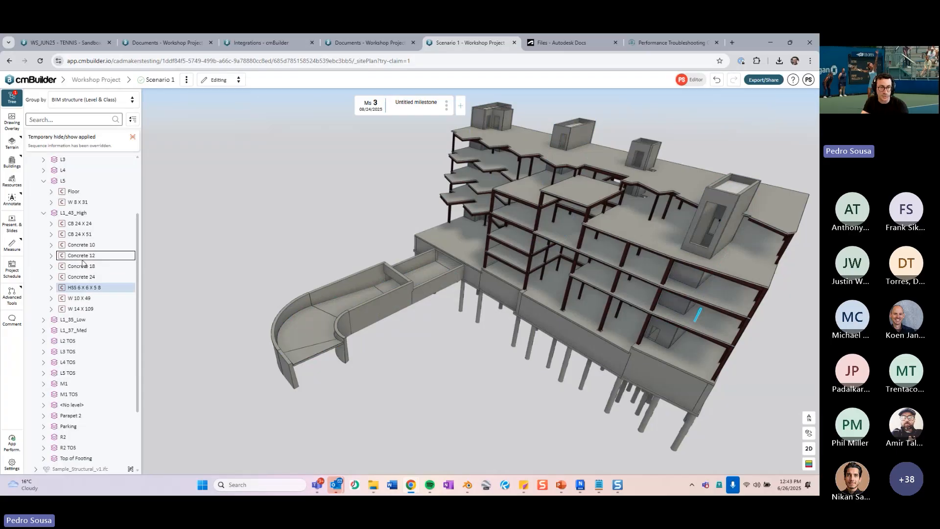
Collapse the L1_43_High and L5 levels of Sample_Structural.nwd and view the whole building.
{"action": "left_click", "coordinate": [44, 213]}
{"action": "left_click", "coordinate": [44, 188]}
{"action": "scroll", "coordinate": [292, 237], "scroll_direction": "down", "scroll_amount": 5}
{"action": "left_click_drag", "start_coordinate": [274, 251], "coordinate": [295, 235]}
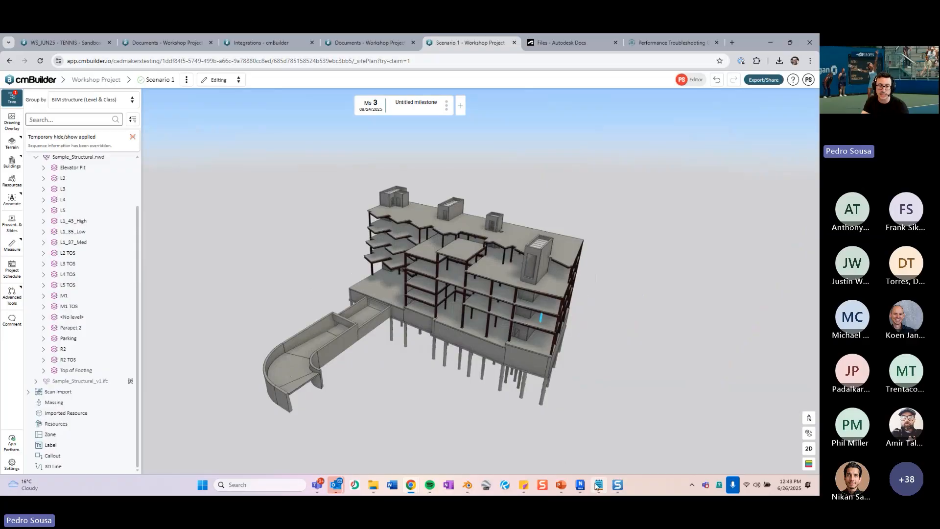
Switch to Navisworks and expand Sample Structural.rvt and its L1_35_Low level in the Selection Tree.
{"action": "left_click", "coordinate": [581, 485]}
{"action": "left_click", "coordinate": [11, 124]}
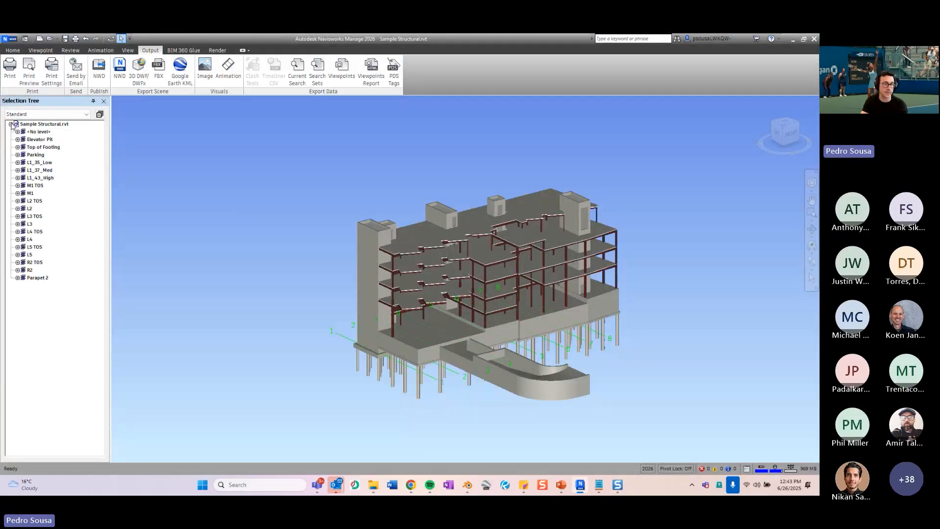
{"action": "left_click", "coordinate": [17, 162]}
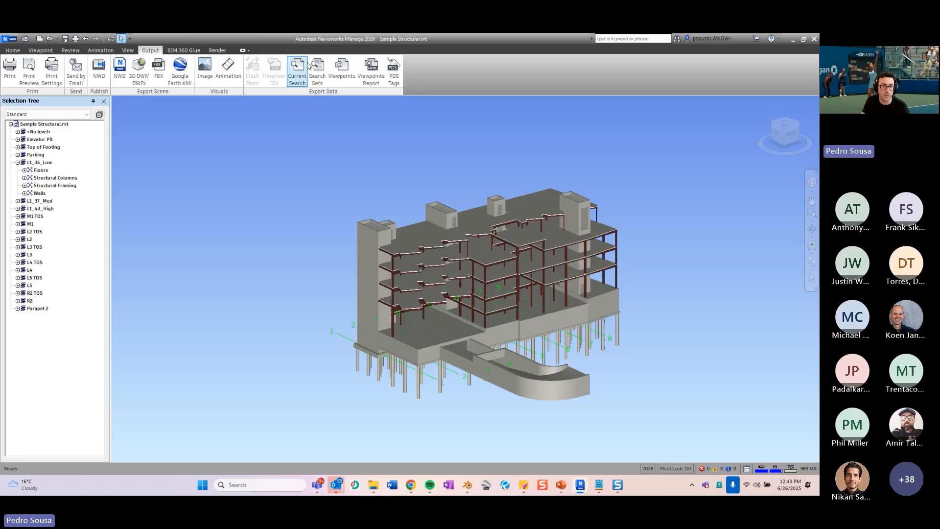
Arrange the Navisworks and cmBuilder windows side by side to compare their model trees.
{"action": "left_click_drag", "start_coordinate": [314, 38], "coordinate": [818, 163]}
{"action": "left_click", "coordinate": [134, 135]}
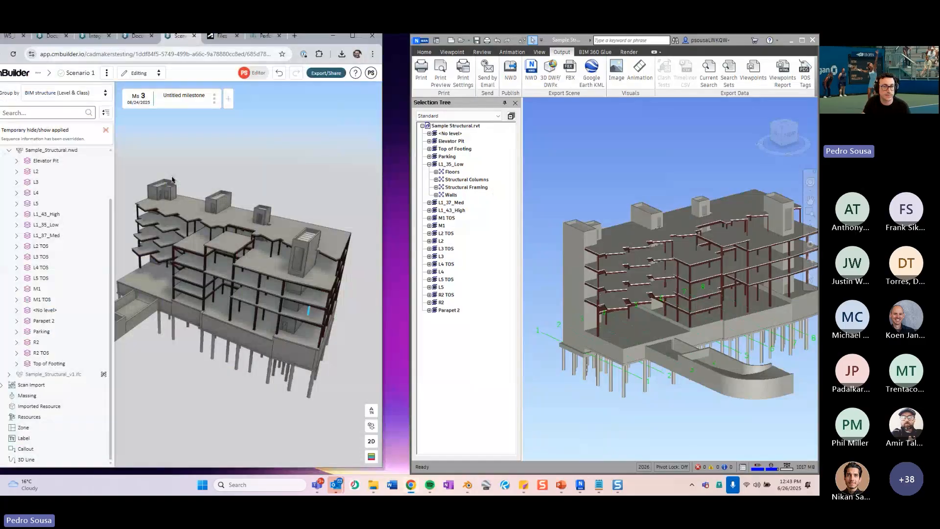
Expand L1_35_Low under Sample_Structural.nwd in cmBuilder, and regroup the model tree by Original file tree.
{"action": "scroll", "coordinate": [83, 213], "scroll_direction": "up", "scroll_amount": 2}
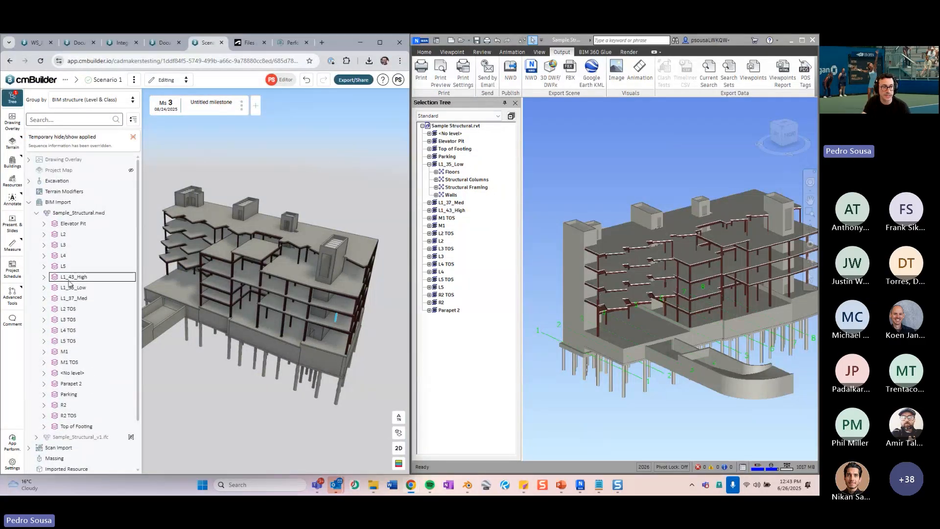
{"action": "left_click", "coordinate": [43, 287]}
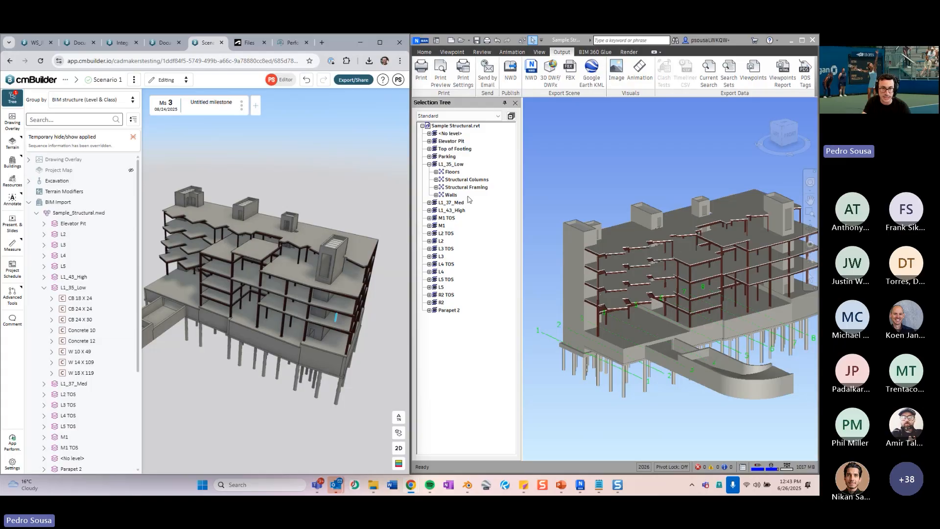
{"action": "left_click", "coordinate": [72, 101]}
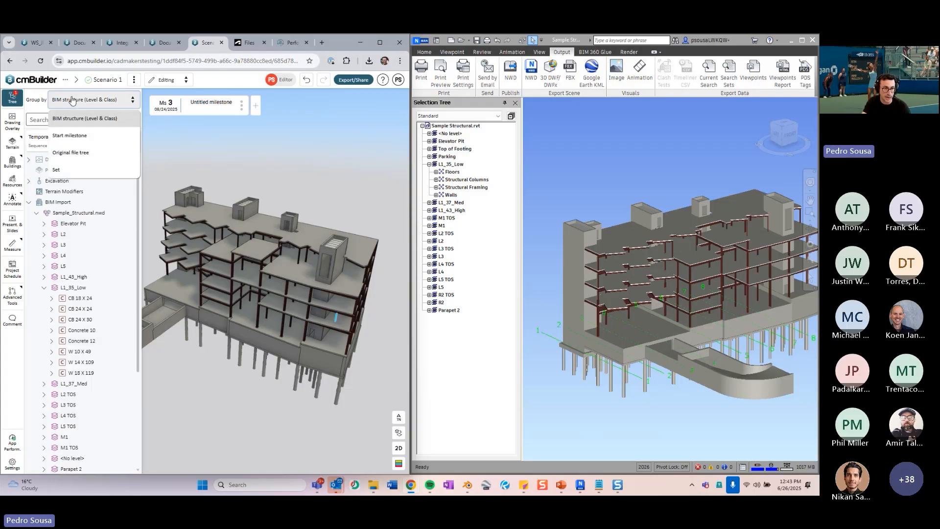
{"action": "left_click", "coordinate": [68, 153]}
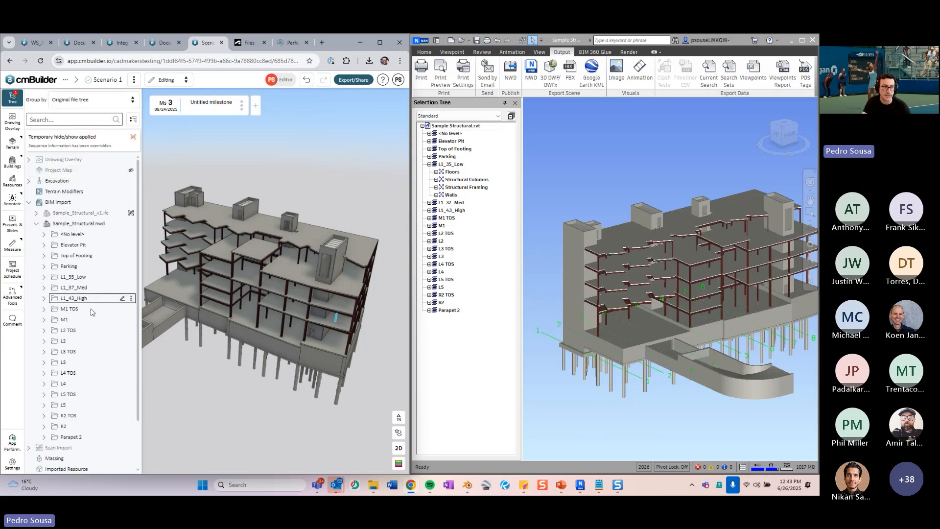
Expand L1_35_Low in cmBuilder, select its Floors in both cmBuilder and Navisworks, and select cmBuilder's Structural Columns.
{"action": "left_click", "coordinate": [44, 278]}
{"action": "left_click", "coordinate": [74, 287]}
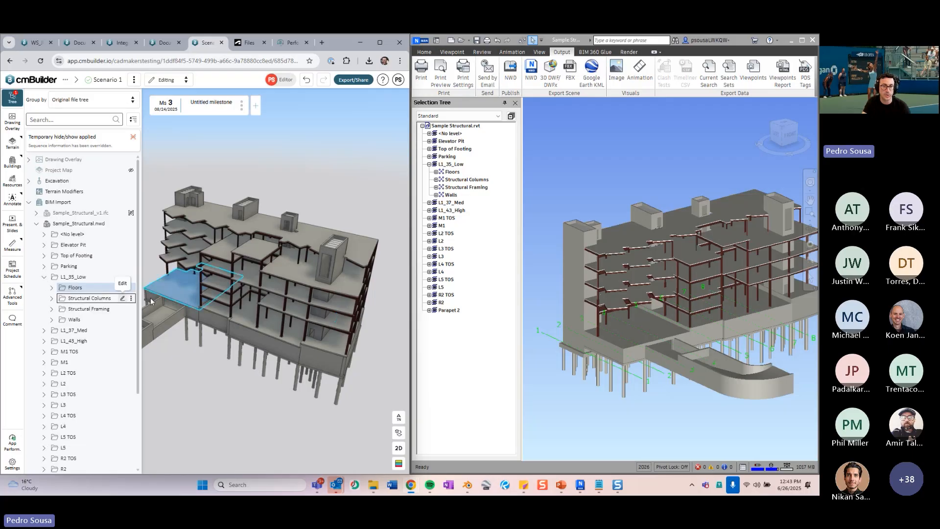
{"action": "left_click", "coordinate": [451, 172]}
{"action": "left_click", "coordinate": [122, 298]}
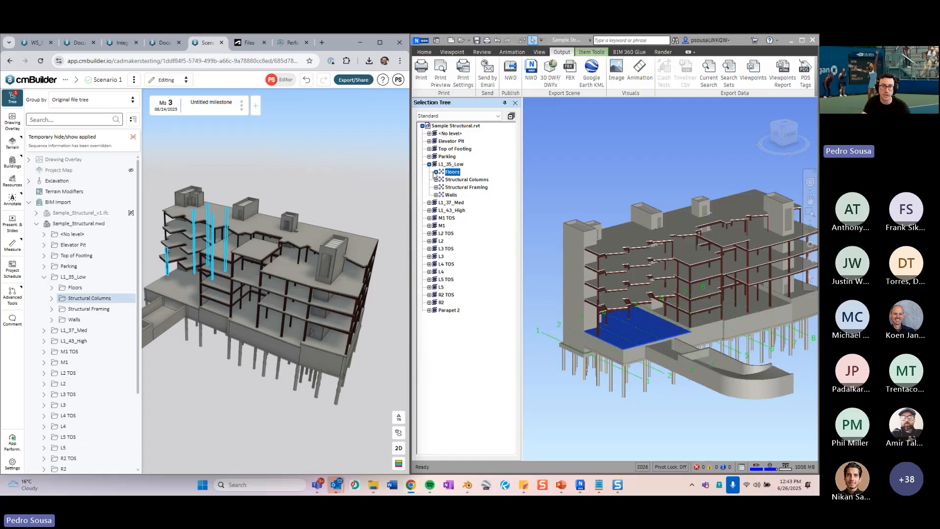
Select L1_35_Low's Structural Columns in Navisworks and expand them through W Shapes-Column in both model trees.
{"action": "left_click", "coordinate": [463, 180]}
{"action": "left_click", "coordinate": [436, 180]}
{"action": "left_click", "coordinate": [51, 298]}
{"action": "left_click", "coordinate": [60, 309]}
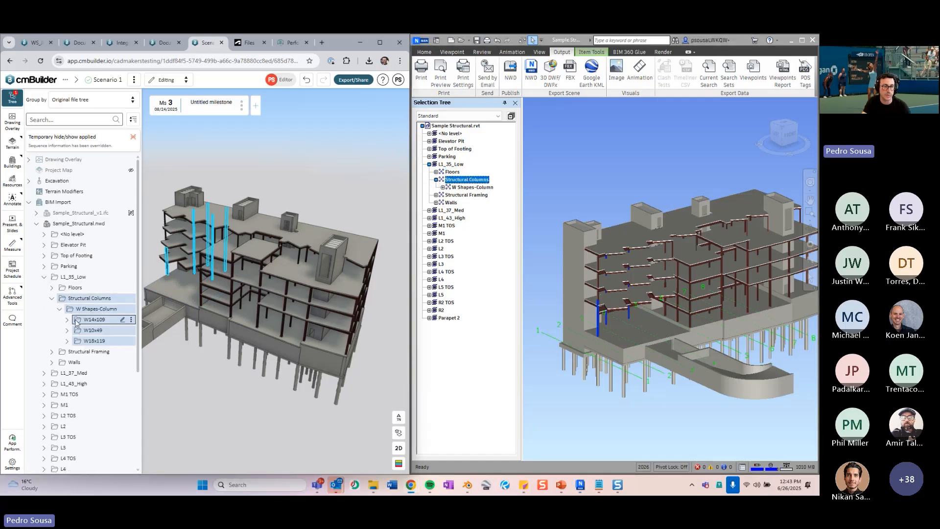
{"action": "left_click", "coordinate": [443, 187]}
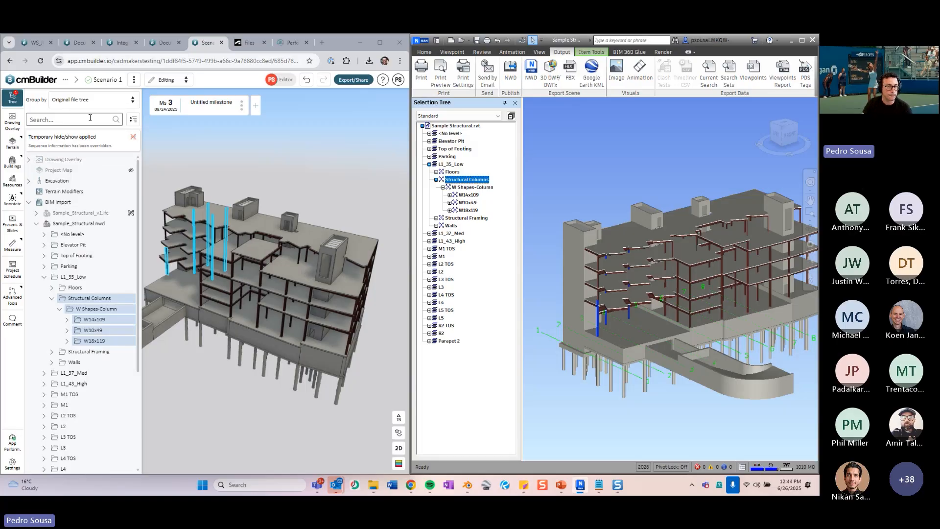
Regroup the cmBuilder tree by BIM structure (Level & Class), and expand Sample_Structural.nwd and L1_35_Low.
{"action": "left_click", "coordinate": [90, 101]}
{"action": "left_click", "coordinate": [90, 123]}
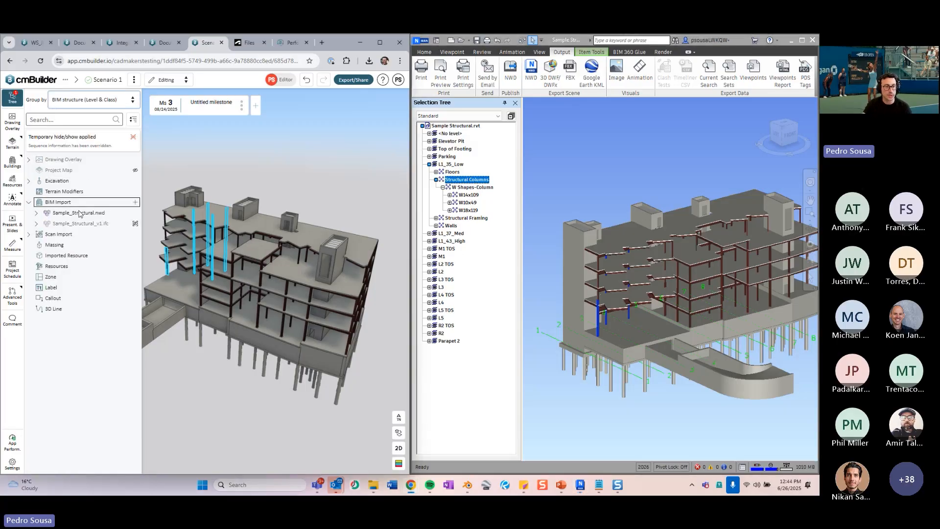
{"action": "left_click", "coordinate": [37, 212]}
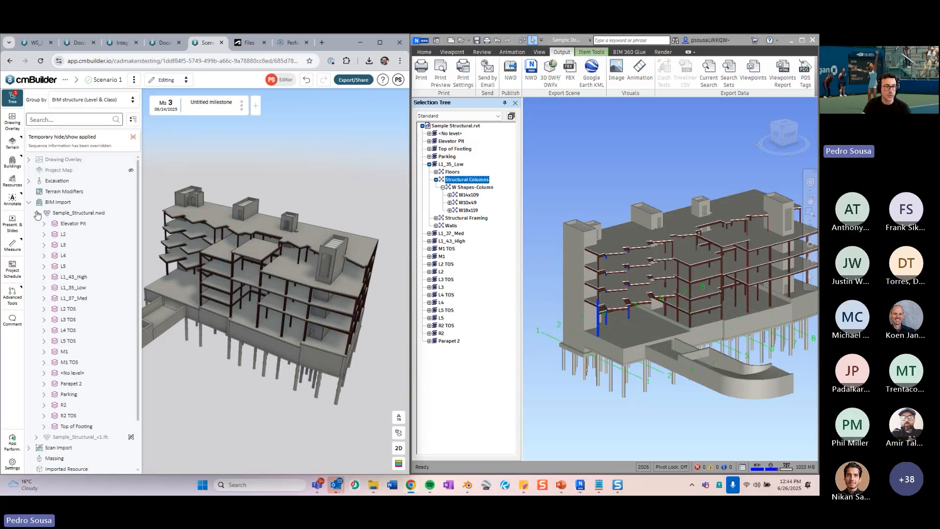
{"action": "left_click", "coordinate": [43, 288]}
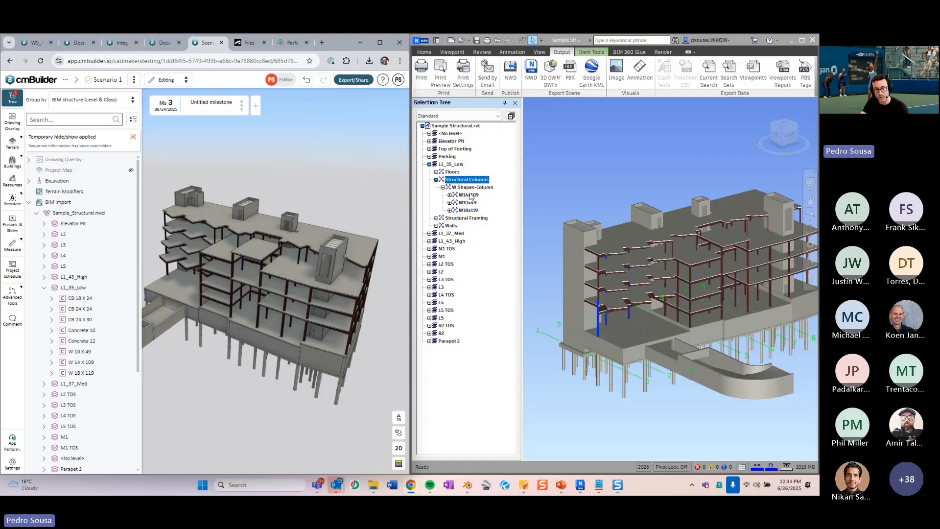
Expand Structural Framing and Concrete-Rectangular Beam in Navisworks, and select CB 24 X 24, CB 24 X 30 and CB 18 X 24 in turn in cmBuilder.
{"action": "left_click", "coordinate": [436, 218]}
{"action": "left_click", "coordinate": [442, 226]}
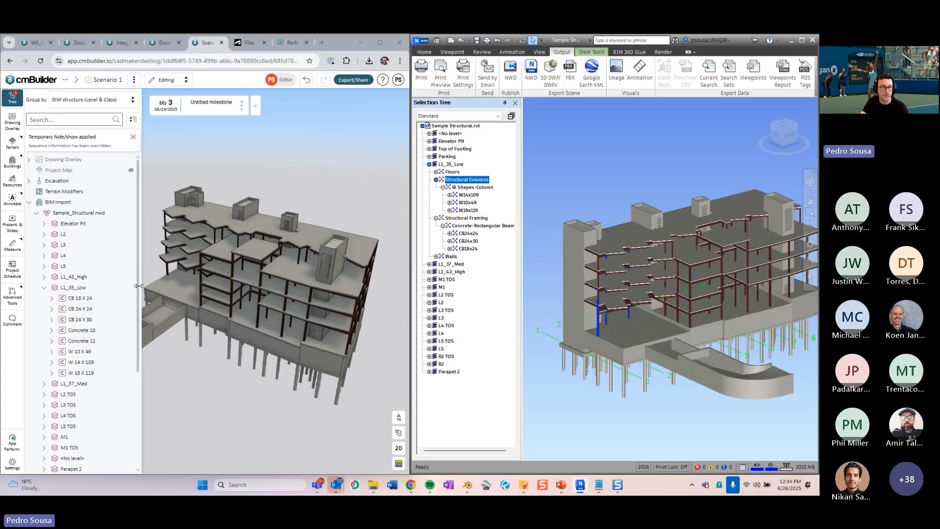
{"action": "left_click", "coordinate": [80, 308]}
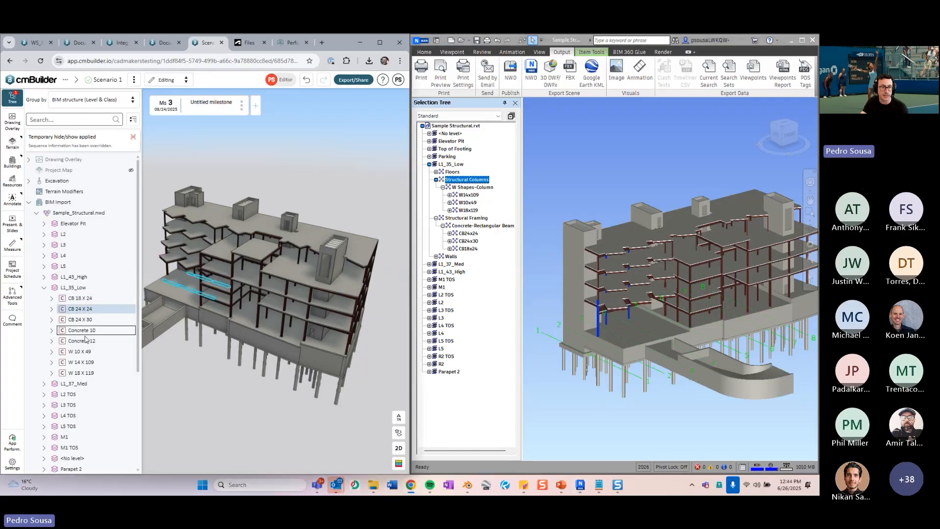
{"action": "left_click", "coordinate": [84, 320]}
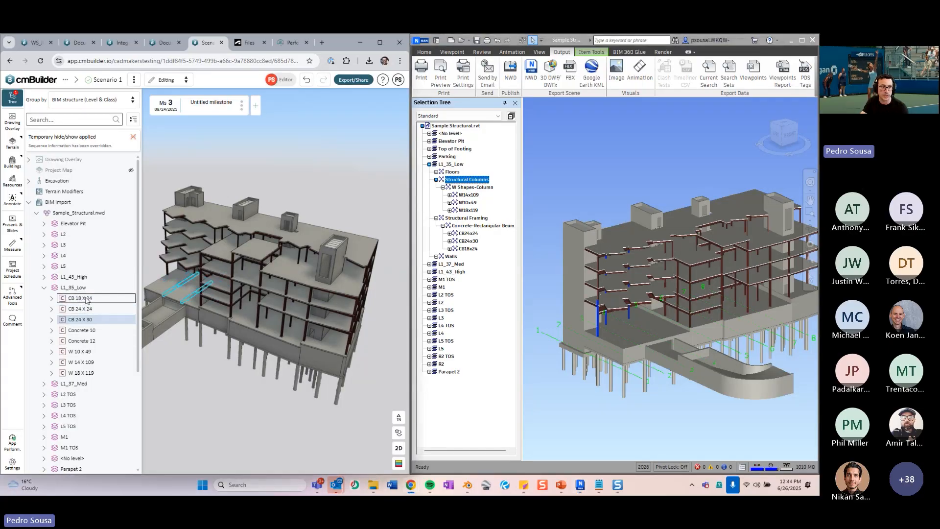
{"action": "left_click", "coordinate": [87, 299]}
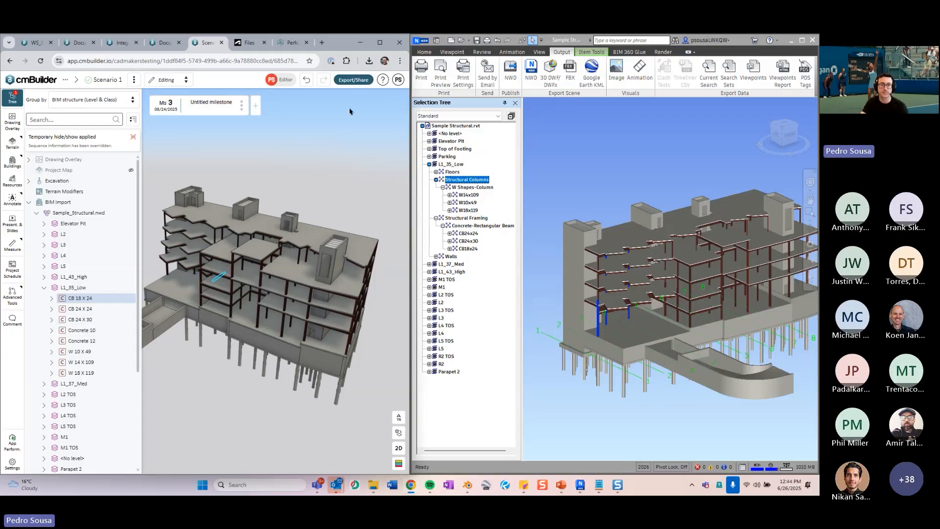
Maximize cmBuilder, switch to PowerPoint to show the Resource Placement Shortcuts slide, and return to the cmBuilder scenario.
{"action": "left_click", "coordinate": [380, 42]}
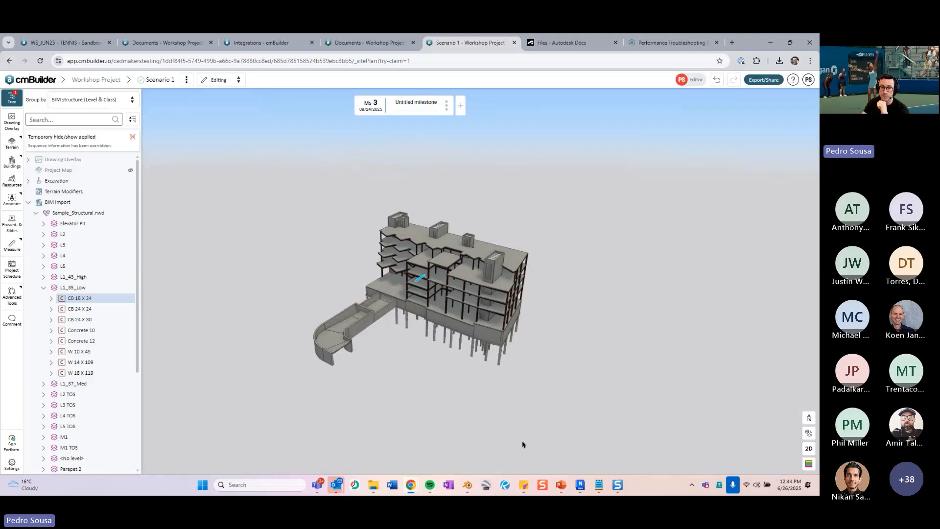
{"action": "left_click", "coordinate": [561, 484]}
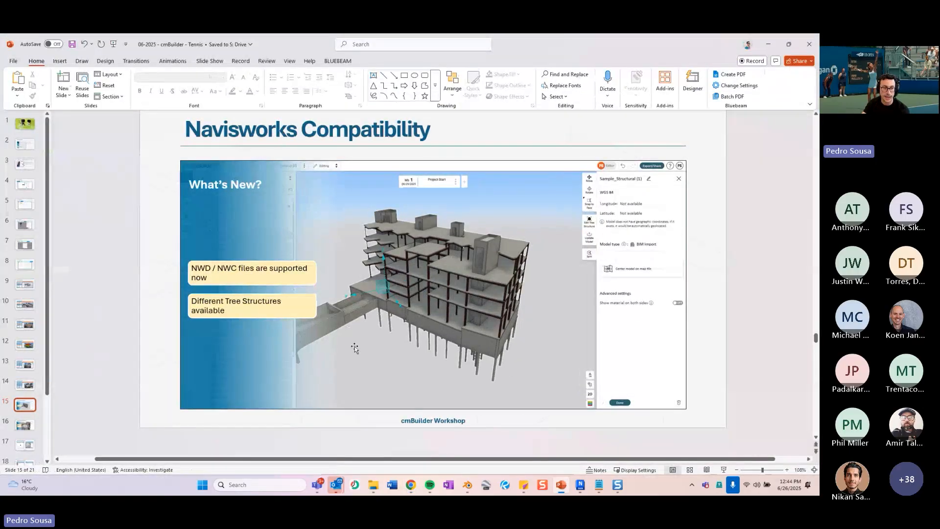
{"action": "left_click", "coordinate": [25, 425]}
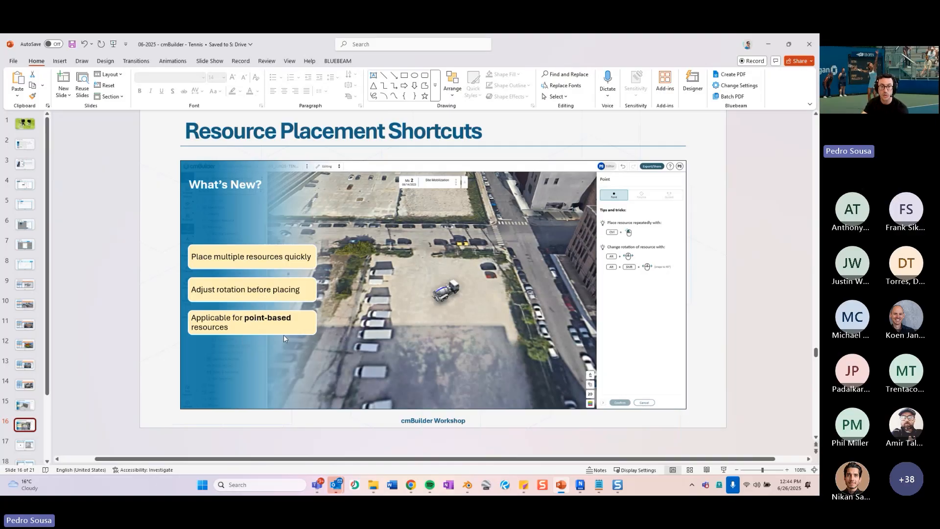
{"action": "mouse_move", "coordinate": [411, 485]}
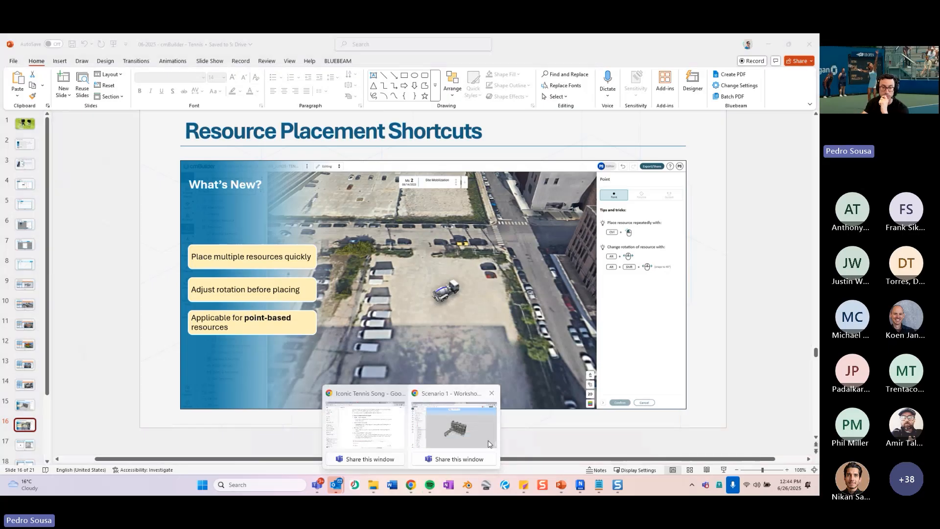
{"action": "left_click", "coordinate": [456, 431]}
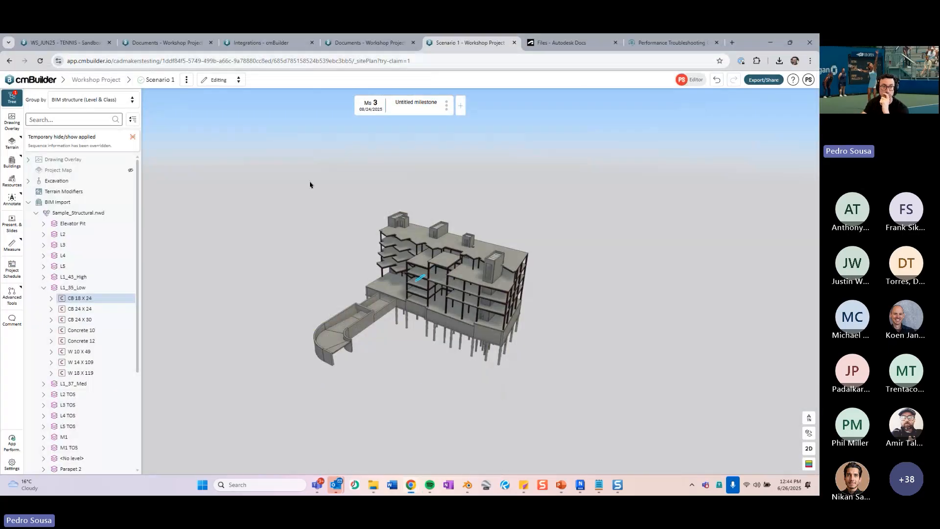
Clear the temporary hide/show override, collapse BIM Import and hide its models.
{"action": "left_click", "coordinate": [134, 138]}
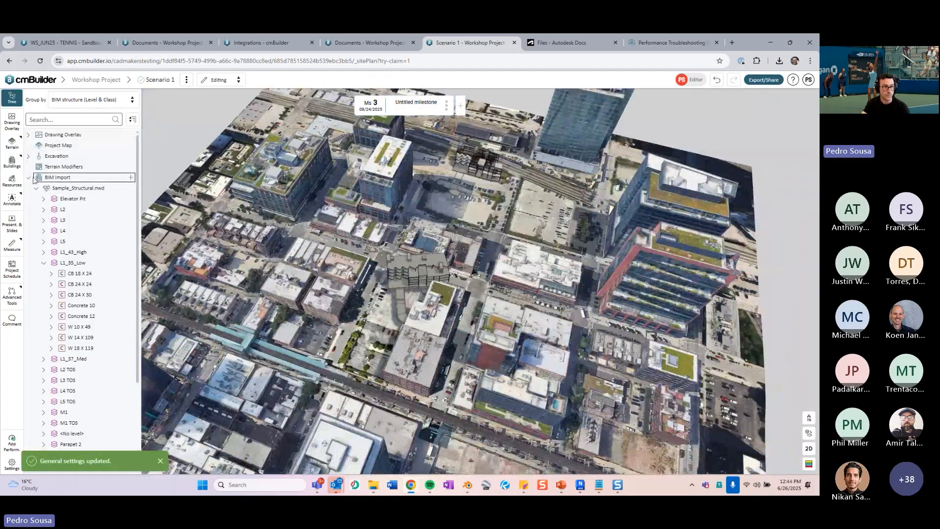
{"action": "double_click", "coordinate": [57, 178]}
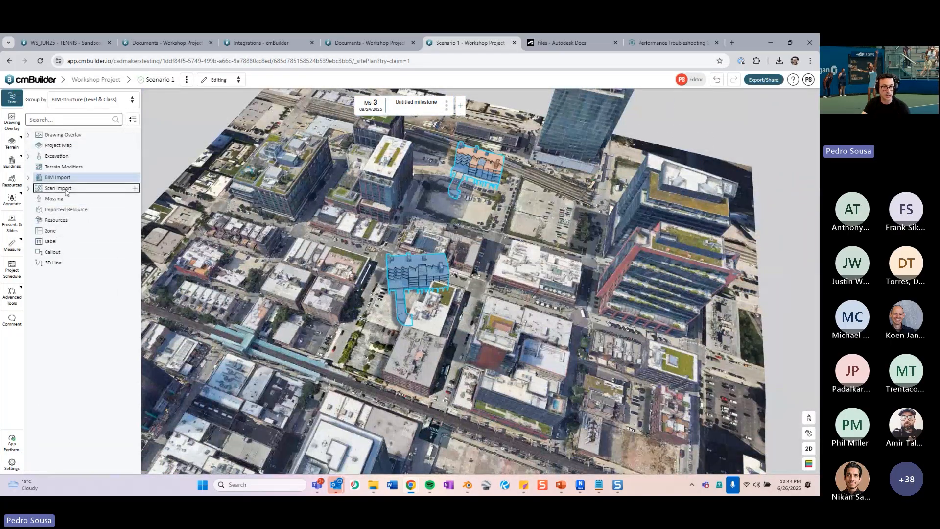
{"action": "double_click", "coordinate": [67, 190]}
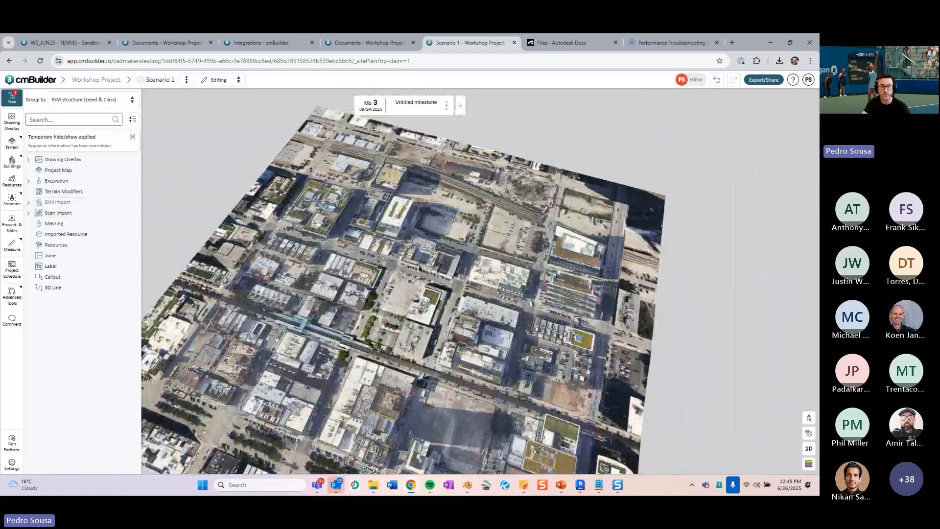
Start adding a Putzmeister 47Z-Meter Concrete Pump Truck from Equipment & Vehicles, Concrete Equipment, over the parking lot.
{"action": "scroll", "coordinate": [421, 245], "scroll_direction": "up", "scroll_amount": 6}
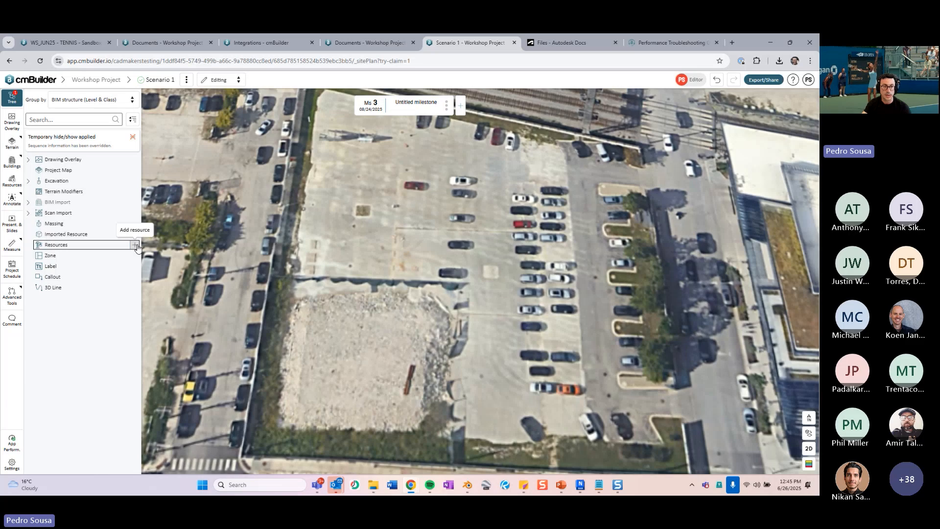
{"action": "left_click", "coordinate": [135, 245]}
{"action": "left_click", "coordinate": [760, 153]}
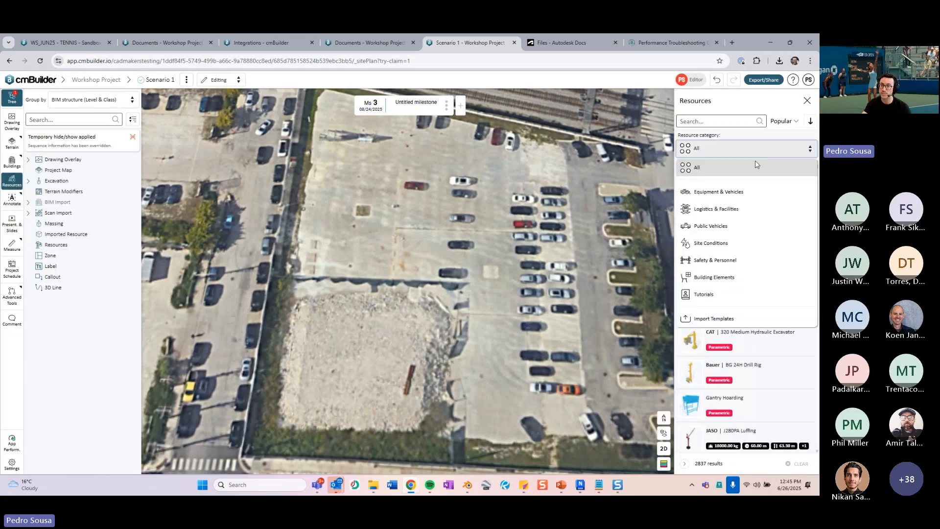
{"action": "left_click", "coordinate": [740, 194]}
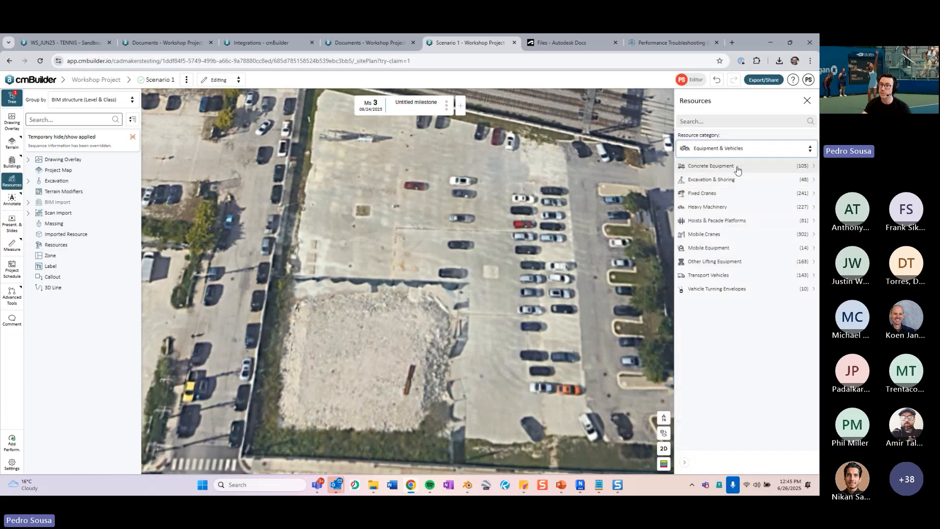
{"action": "left_click", "coordinate": [739, 182]}
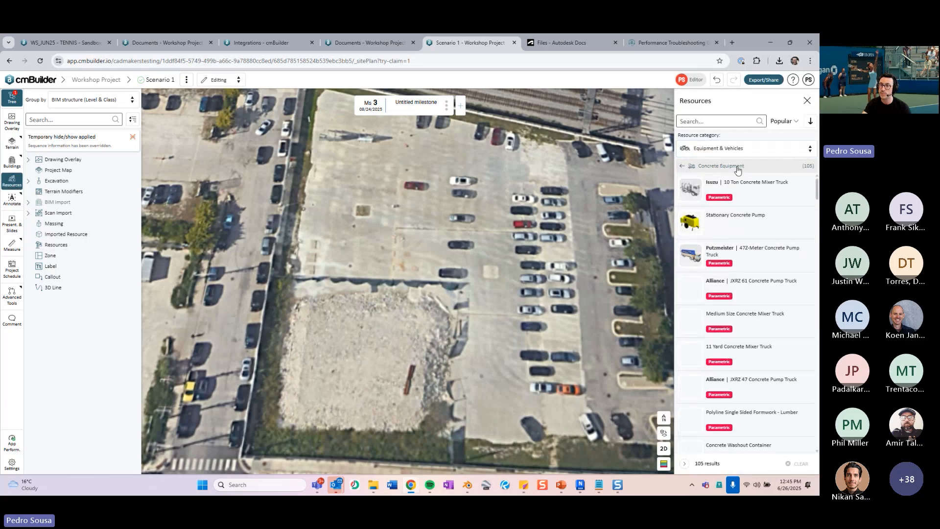
{"action": "left_click", "coordinate": [744, 269]}
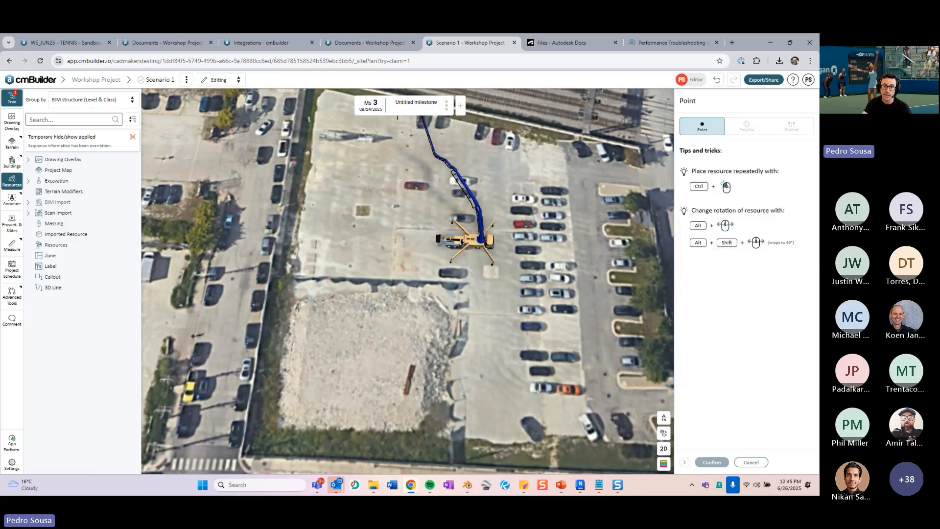
Place three concrete pump trucks repeatedly in the parking lot beyond the rubble area, keeping the placement command active.
{"action": "scroll", "coordinate": [444, 238], "scroll_direction": "down", "scroll_amount": 2}
{"action": "scroll", "coordinate": [360, 310], "scroll_direction": "up", "scroll_amount": 3}
{"action": "middle_click_drag", "start_coordinate": [444, 238], "coordinate": [396, 297]}
{"action": "scroll", "coordinate": [360, 309], "scroll_direction": "up", "scroll_amount": 3}
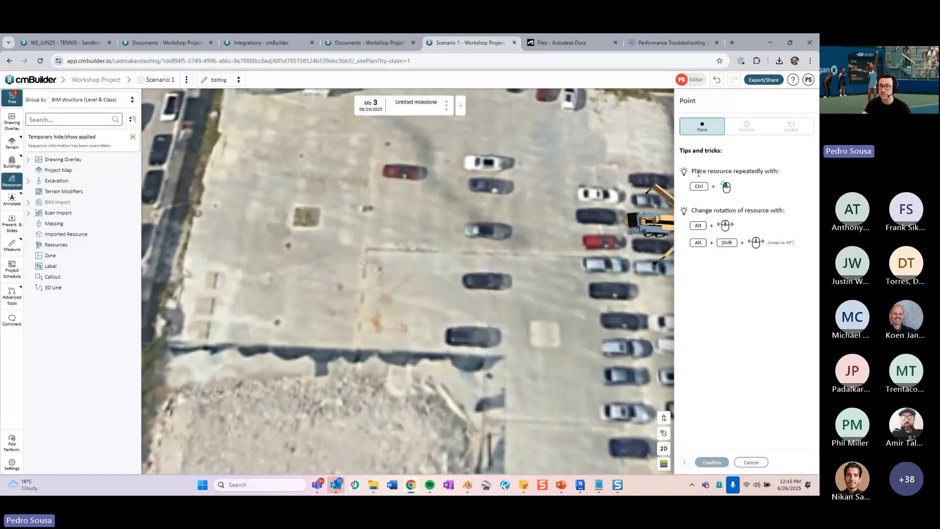
{"action": "scroll", "coordinate": [391, 265], "scroll_direction": "down", "scroll_amount": 3}
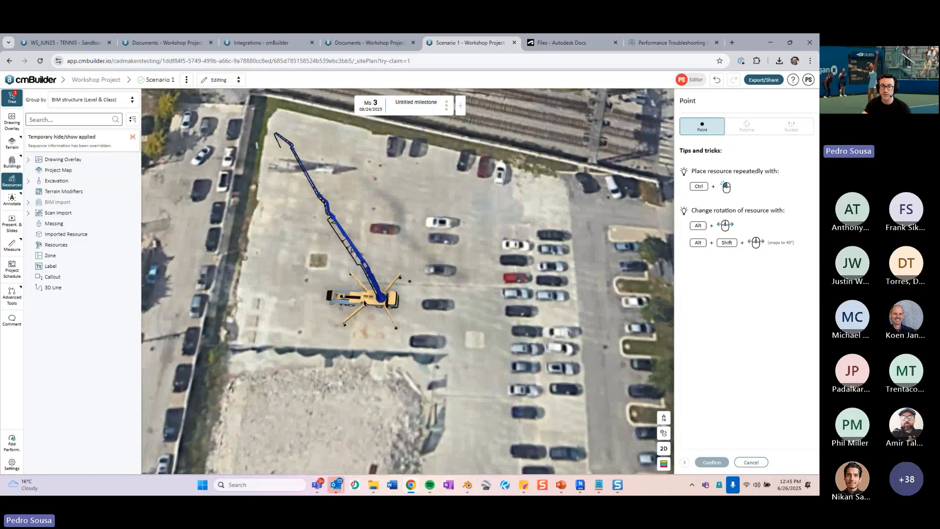
{"action": "scroll", "coordinate": [379, 274], "scroll_direction": "up", "scroll_amount": 2}
{"action": "left_click", "coordinate": [334, 299], "text": "ctrl"}
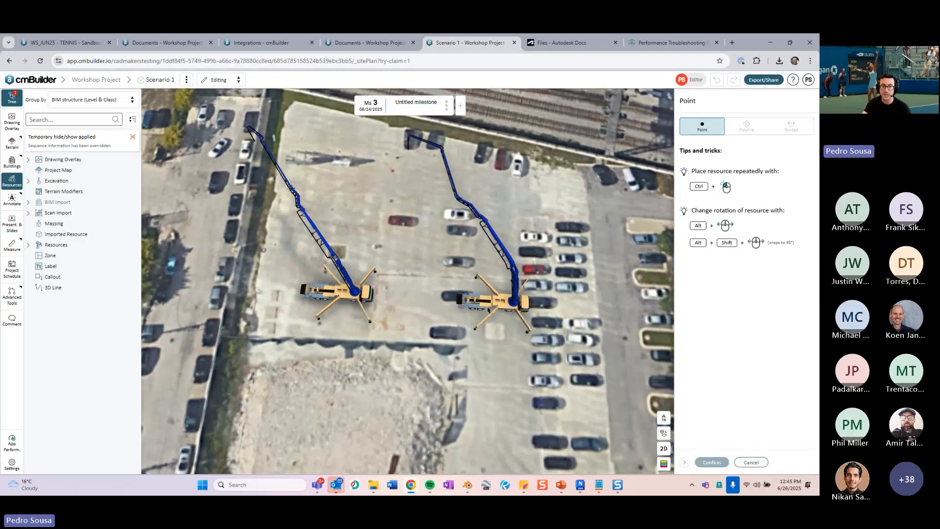
{"action": "left_click", "coordinate": [486, 304], "text": "ctrl"}
{"action": "left_click", "coordinate": [404, 216], "text": "ctrl"}
Rotate the concrete pump truck before placing it, and place another one on the rubble area.
{"action": "middle_click_drag", "start_coordinate": [560, 314], "coordinate": [553, 269]}
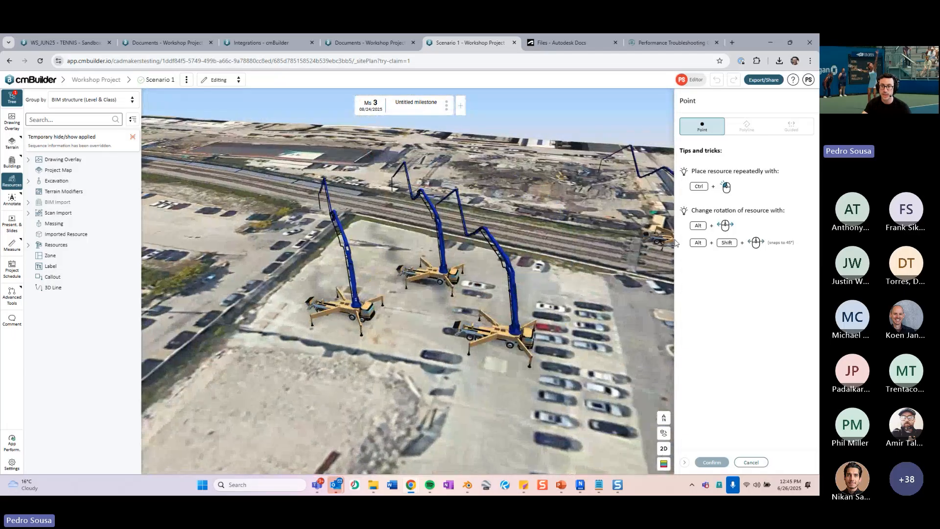
{"action": "left_click_drag", "start_coordinate": [376, 364], "coordinate": [425, 300]}
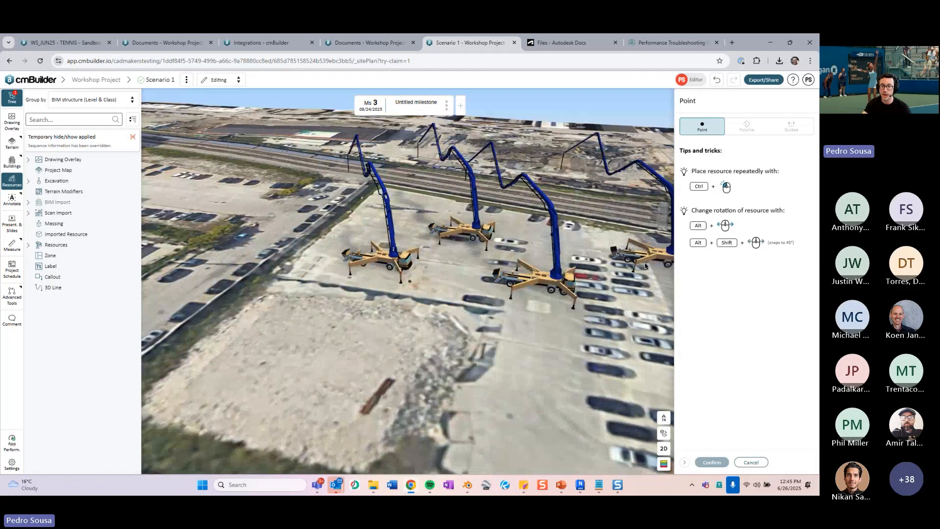
{"action": "key", "text": "alt"}
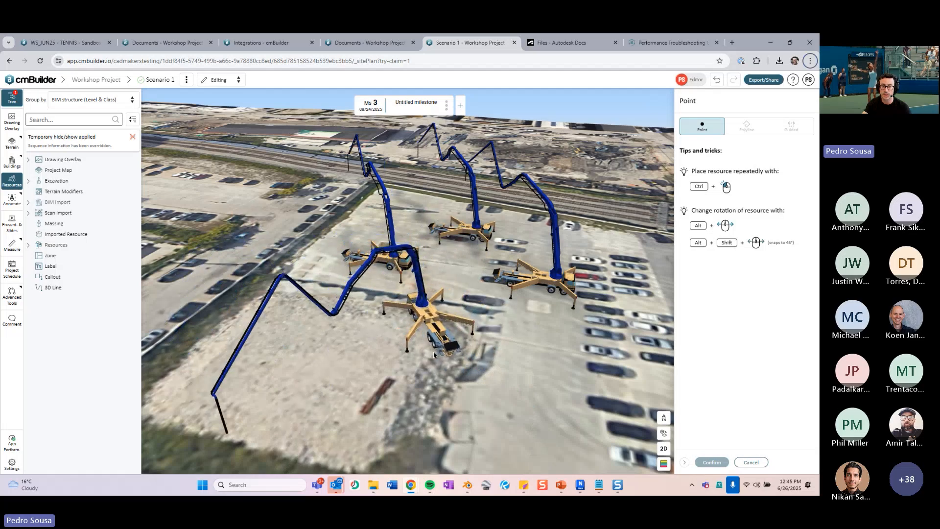
{"action": "scroll", "coordinate": [433, 356], "scroll_direction": "down", "scroll_amount": 2}
{"action": "left_click", "coordinate": [351, 338], "text": "ctrl"}
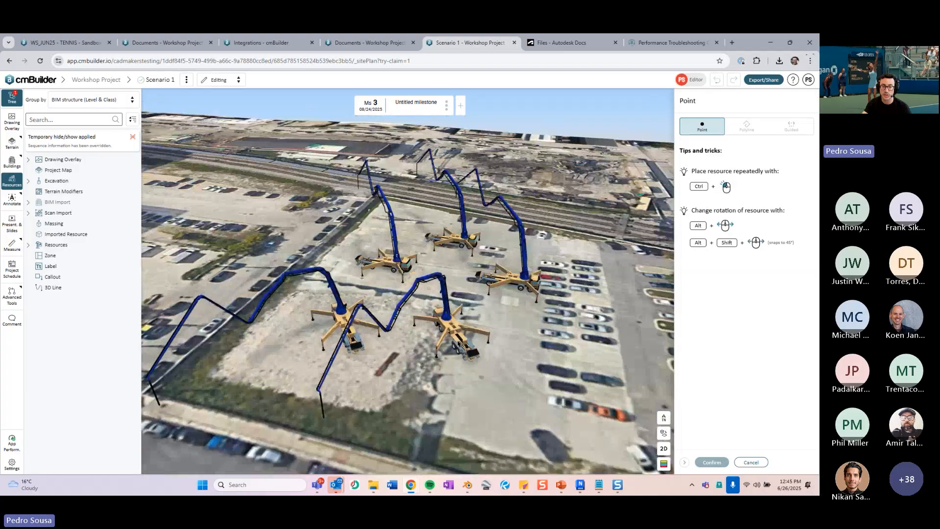
Place more concrete pump trucks beside the rubble area and a final one in the neighbouring lot, and finish editing it.
{"action": "left_click", "coordinate": [458, 345], "text": "ctrl"}
{"action": "left_click", "coordinate": [572, 352], "text": "ctrl"}
{"action": "middle_click_drag", "start_coordinate": [626, 272], "coordinate": [510, 305]}
{"action": "scroll", "coordinate": [510, 304], "scroll_direction": "up", "scroll_amount": 6}
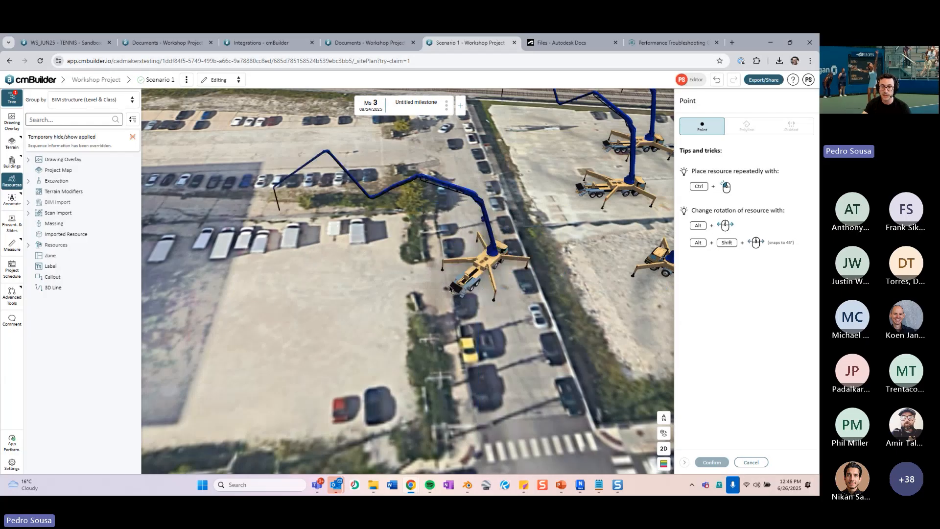
{"action": "left_click", "coordinate": [349, 310]}
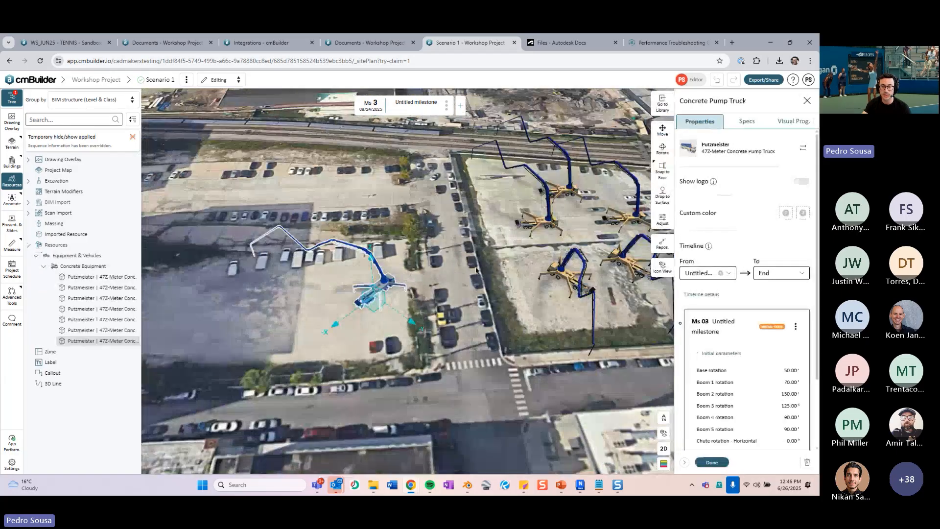
{"action": "left_click", "coordinate": [711, 462]}
Select all seven Putzmeister 47Z-Meter Concrete Pump Trucks across the two lots and delete them from the scenario.
{"action": "scroll", "coordinate": [470, 304], "scroll_direction": "down", "scroll_amount": 4}
{"action": "right_click_drag", "start_coordinate": [490, 314], "coordinate": [524, 306]}
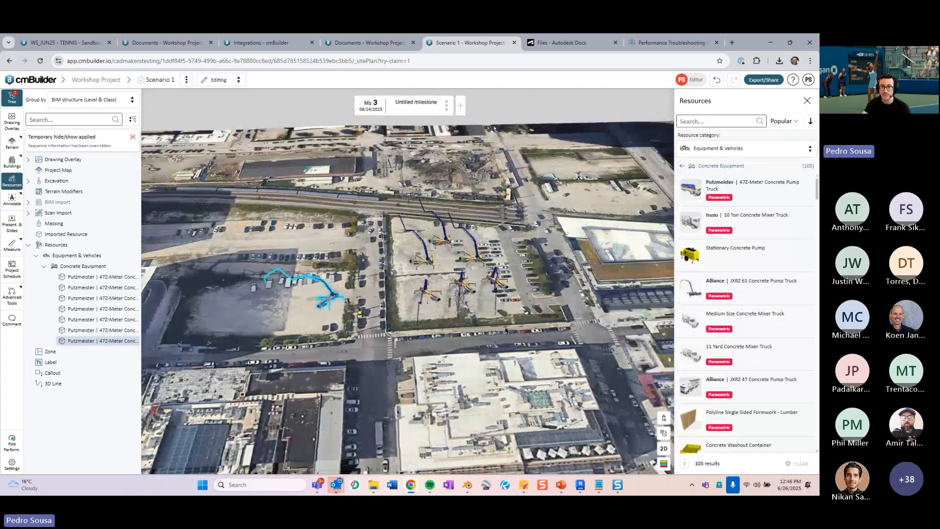
{"action": "left_click_drag", "start_coordinate": [542, 330], "coordinate": [303, 220]}
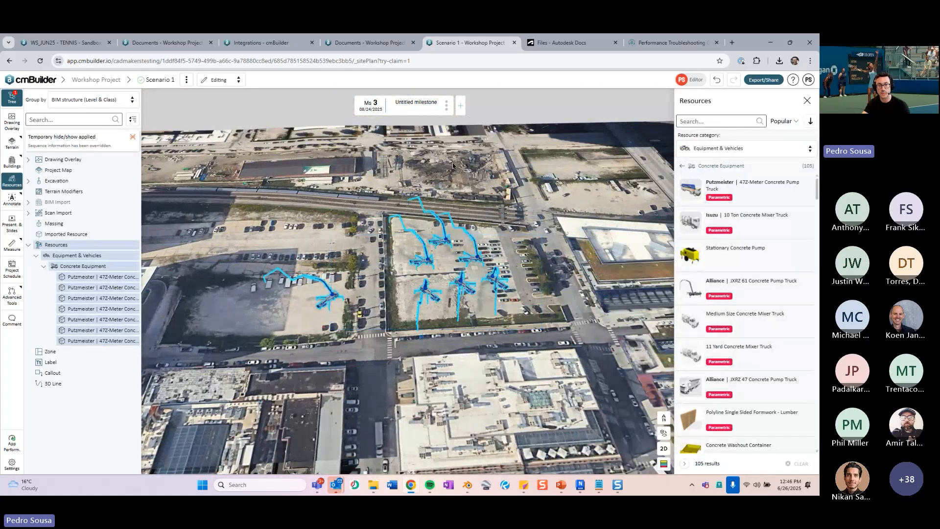
{"action": "key", "text": "Delete"}
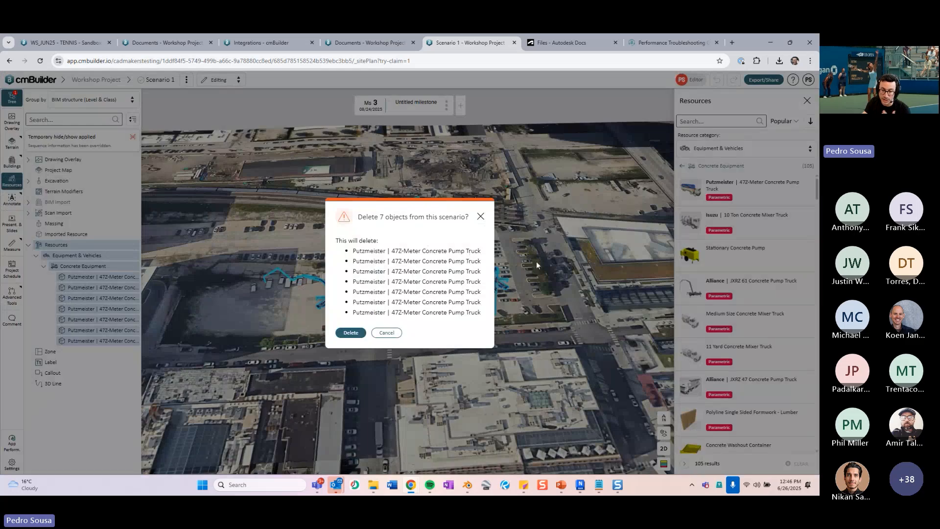
{"action": "left_click", "coordinate": [351, 333]}
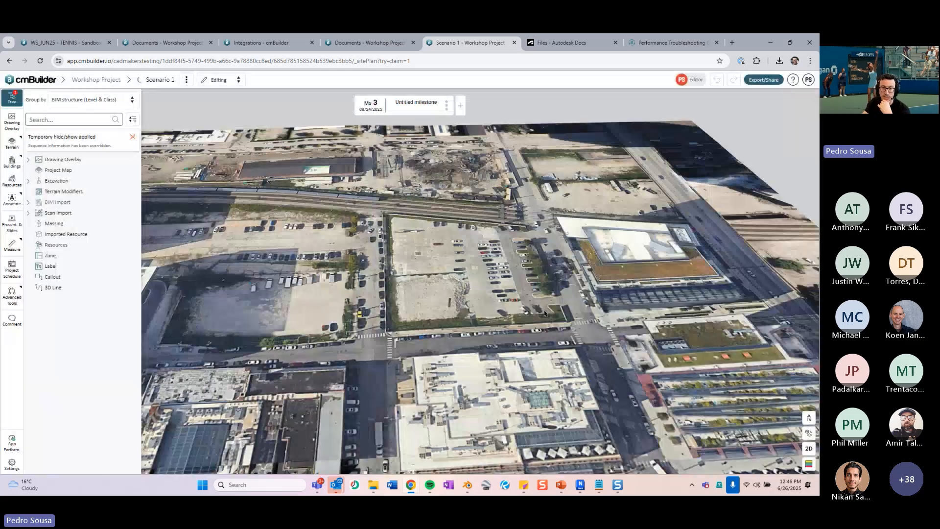
{"action": "scroll", "coordinate": [437, 240], "scroll_direction": "up", "scroll_amount": 10}
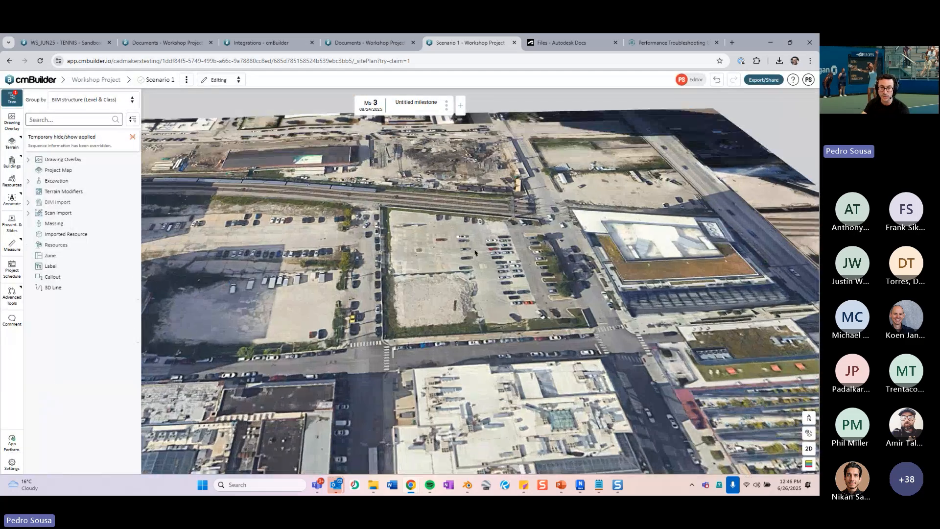
{"action": "scroll", "coordinate": [441, 239], "scroll_direction": "up", "scroll_amount": 5}
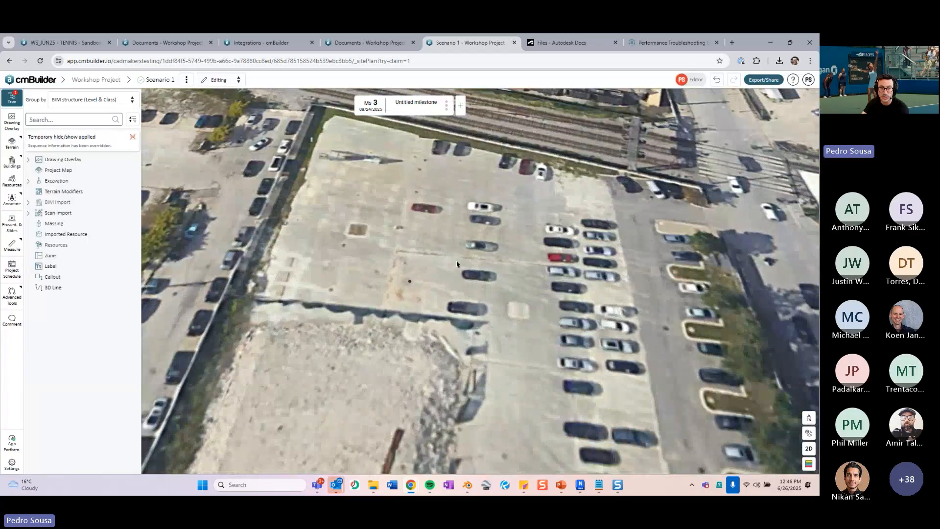
{"action": "left_click", "coordinate": [456, 238]}
{"action": "scroll", "coordinate": [456, 245], "scroll_direction": "down", "scroll_amount": 5}
{"action": "key", "text": "ctrl+z"}
{"action": "left_click_drag", "start_coordinate": [454, 269], "coordinate": [423, 246]}
{"action": "scroll", "coordinate": [423, 247], "scroll_direction": "up", "scroll_amount": 2}
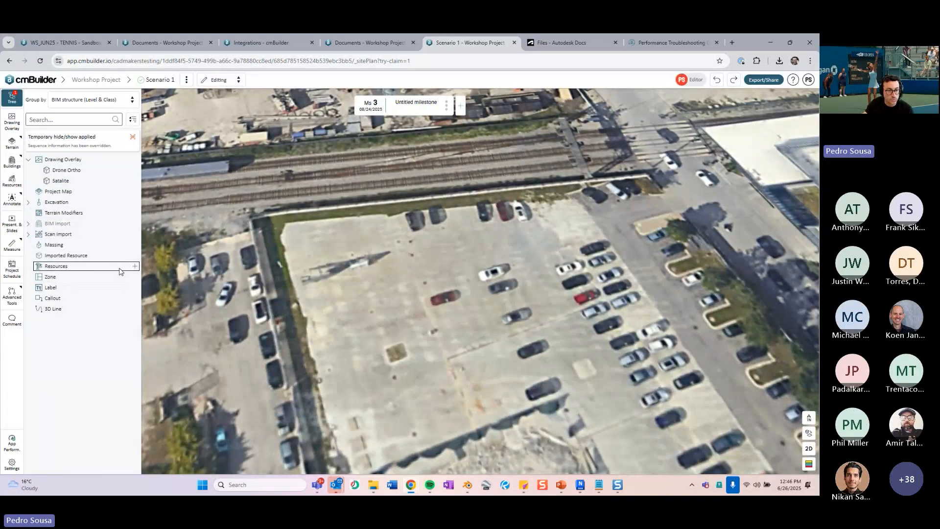
Start adding a Porta Potty Portable Toilet from the Logistics & Facilities category, Sanitation Units.
{"action": "left_click", "coordinate": [135, 266]}
{"action": "scroll", "coordinate": [414, 267], "scroll_direction": "up", "scroll_amount": 3}
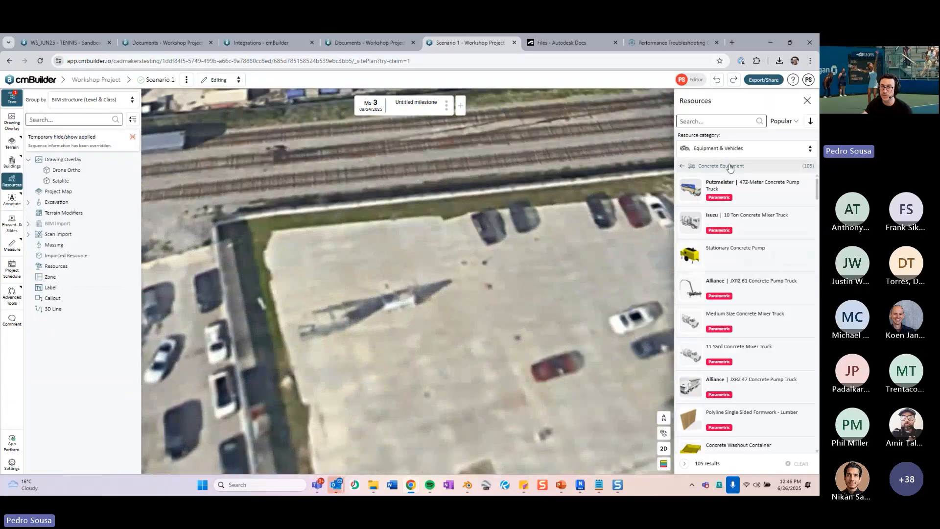
{"action": "left_click", "coordinate": [737, 148]}
{"action": "left_click", "coordinate": [729, 206]}
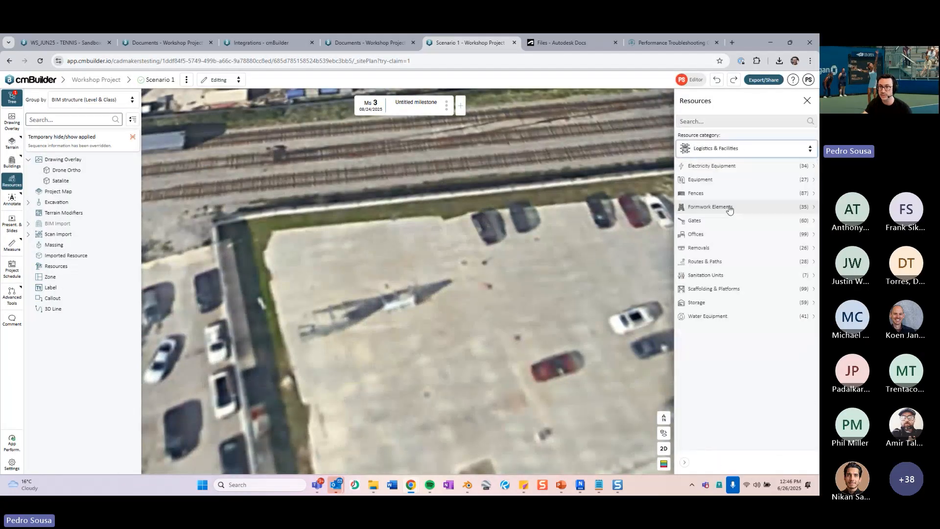
{"action": "left_click", "coordinate": [714, 275]}
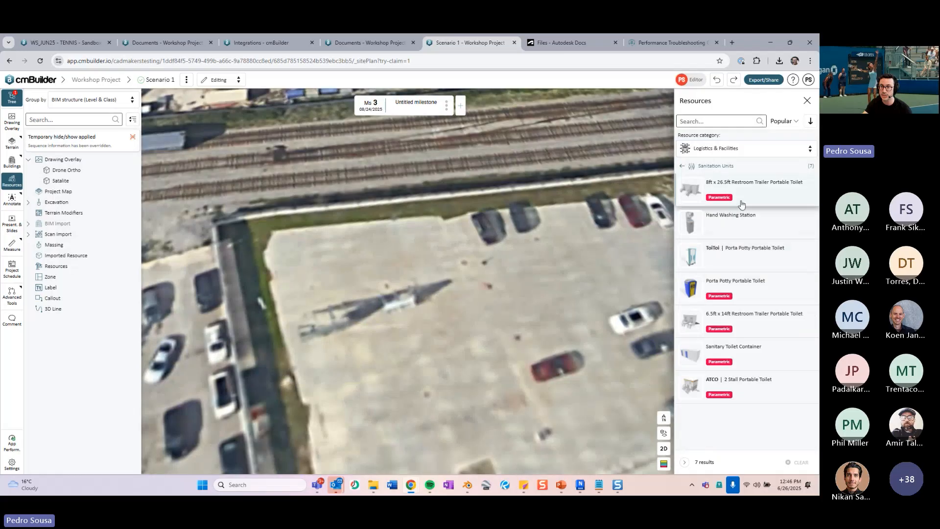
{"action": "left_click", "coordinate": [735, 247]}
Show the parking lot's fenced corner in 2D plan view and rotate the portable toilet square to the view before placing it.
{"action": "scroll", "coordinate": [349, 248], "scroll_direction": "up", "scroll_amount": 3}
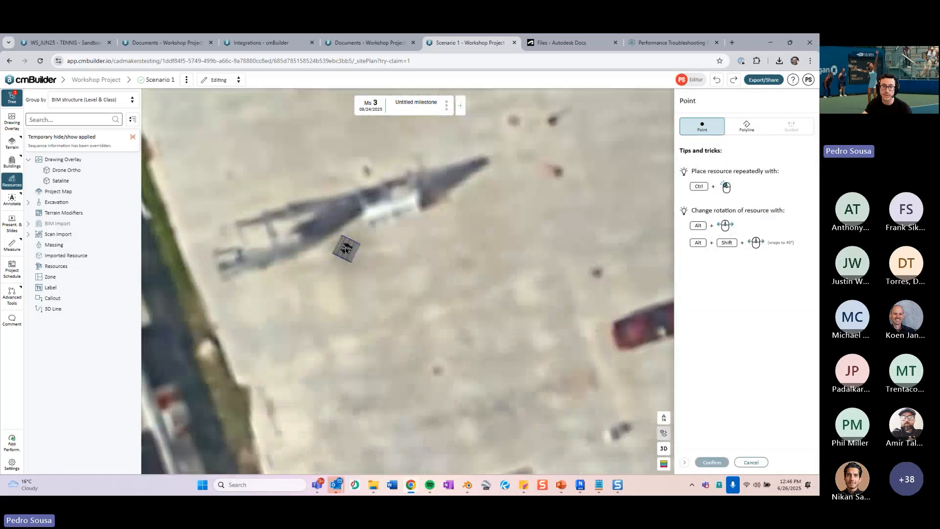
{"action": "middle_click_drag", "start_coordinate": [348, 248], "coordinate": [482, 348]}
{"action": "scroll", "coordinate": [454, 316], "scroll_direction": "down", "scroll_amount": 3}
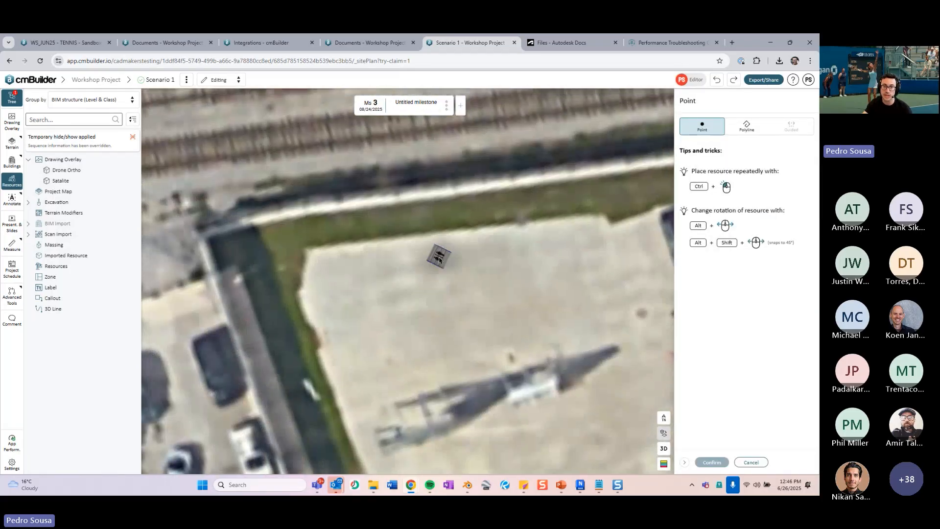
{"action": "middle_click_drag", "start_coordinate": [425, 272], "coordinate": [487, 319]}
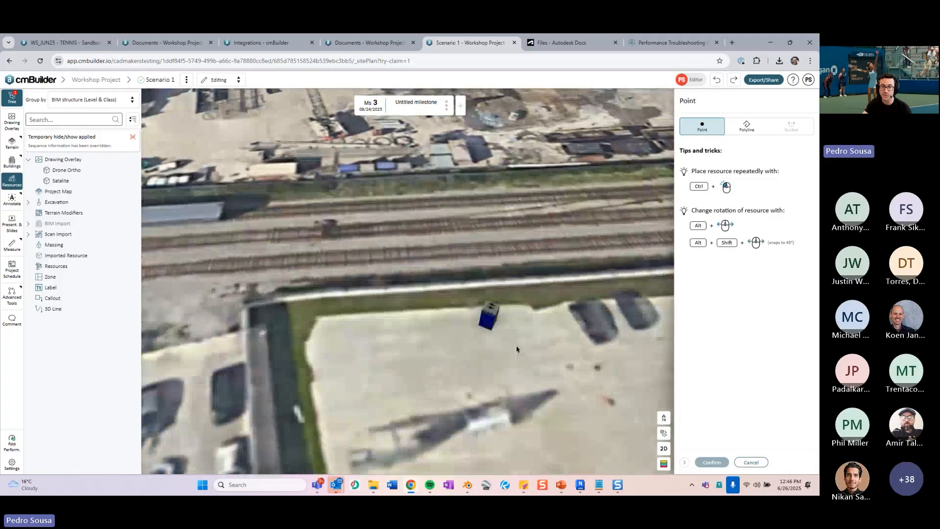
{"action": "left_click", "coordinate": [663, 449]}
{"action": "scroll", "coordinate": [436, 255], "scroll_direction": "down", "scroll_amount": 1, "text": "alt"}
{"action": "scroll", "coordinate": [428, 263], "scroll_direction": "up", "scroll_amount": 1, "text": "alt"}
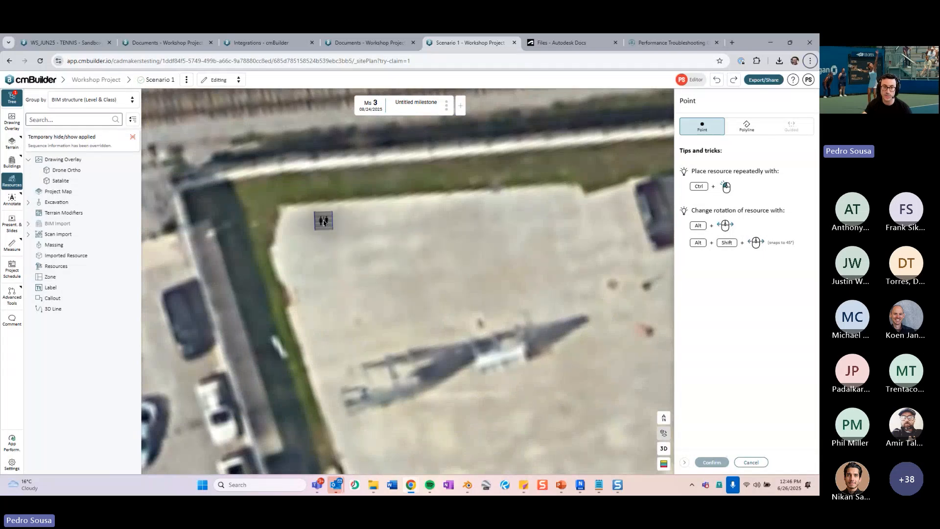
Place five portable toilets repeatedly in a row along the lot's edge beside the railway, and end the placement command.
{"action": "left_click", "coordinate": [340, 218], "text": "ctrl"}
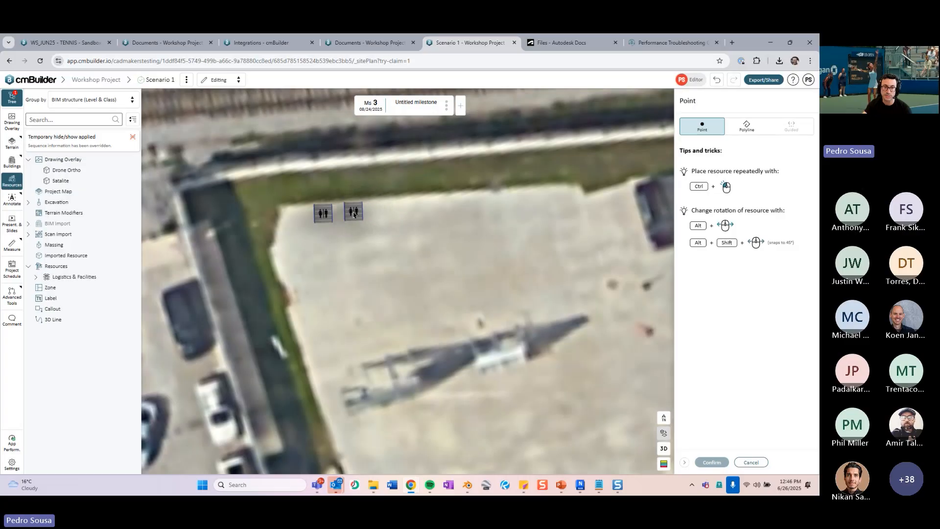
{"action": "left_click", "coordinate": [351, 216], "text": "ctrl"}
{"action": "left_click", "coordinate": [378, 212], "text": "ctrl"}
{"action": "left_click", "coordinate": [402, 210], "text": "ctrl"}
{"action": "left_click", "coordinate": [426, 208], "text": "ctrl"}
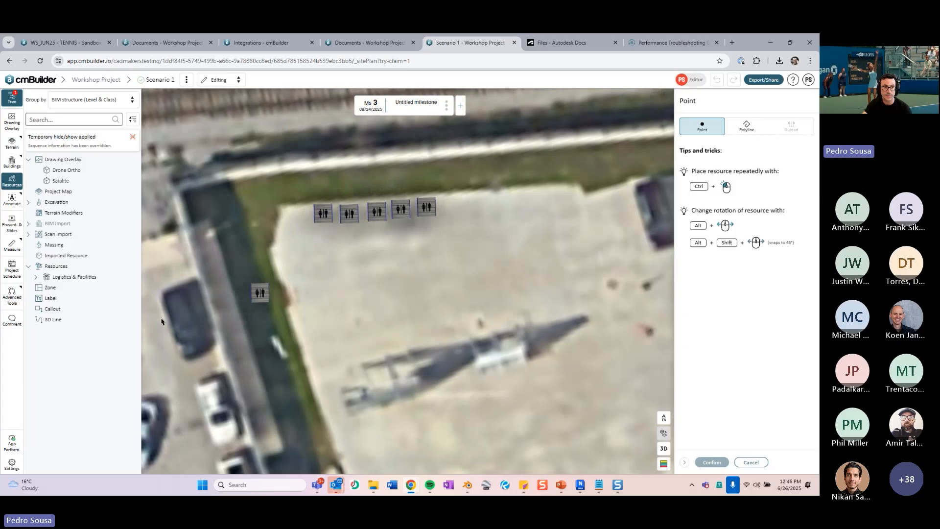
{"action": "left_click", "coordinate": [751, 462]}
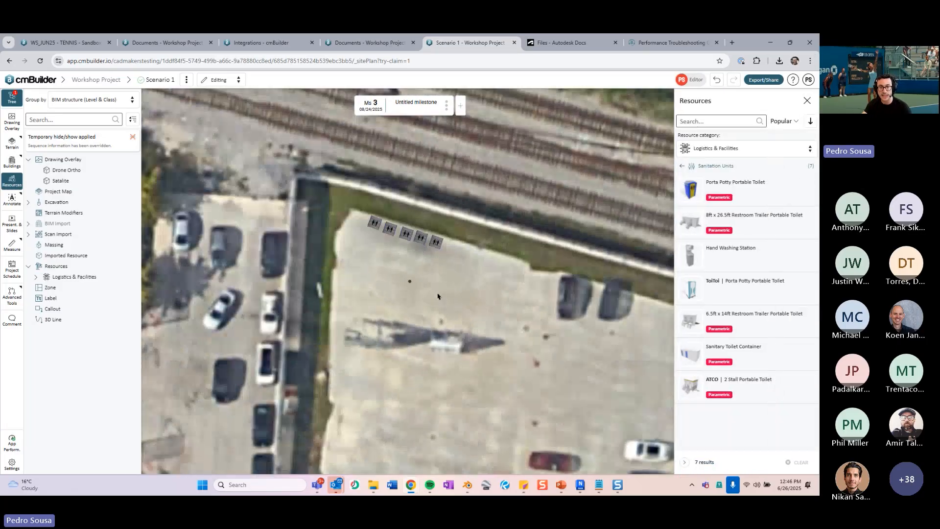
Select all five portable toilets and move them together slightly across the lot.
{"action": "middle_click_drag", "start_coordinate": [438, 296], "coordinate": [421, 255]}
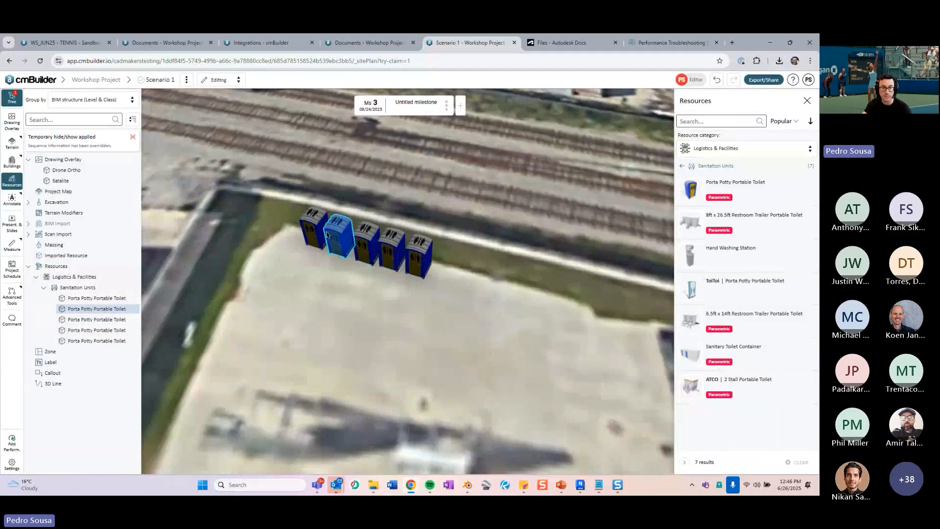
{"action": "middle_click_drag", "start_coordinate": [395, 286], "coordinate": [498, 318]}
{"action": "left_click", "coordinate": [351, 273]}
{"action": "double_click", "coordinate": [327, 255]}
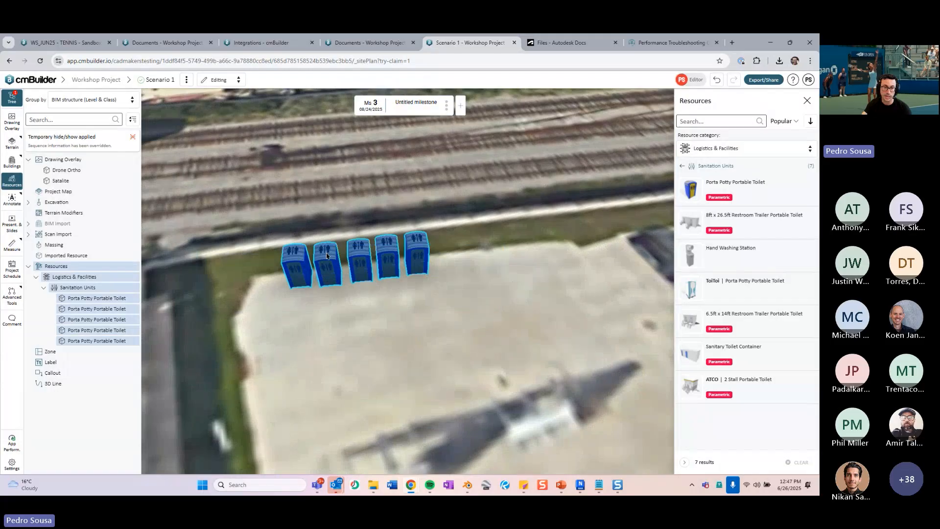
{"action": "right_click", "coordinate": [350, 255]}
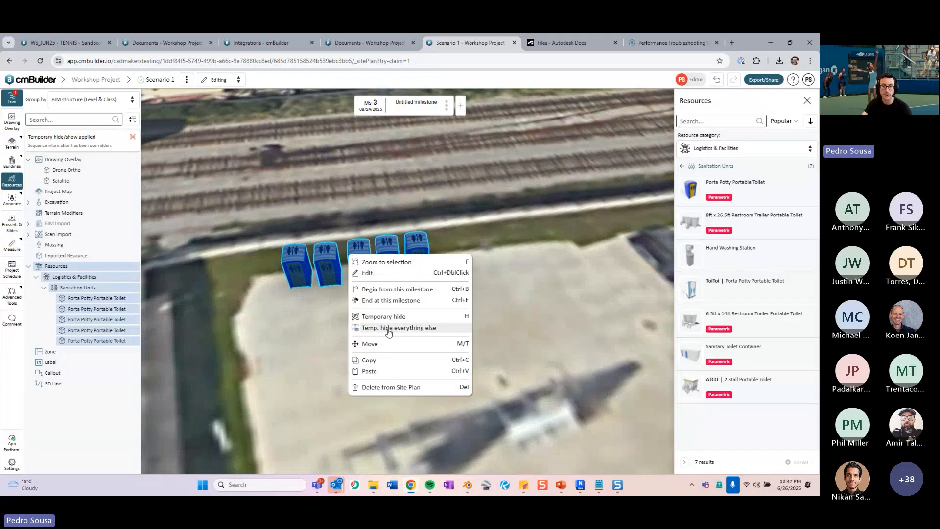
{"action": "left_click", "coordinate": [392, 344]}
{"action": "left_click_drag", "start_coordinate": [379, 302], "coordinate": [386, 306]}
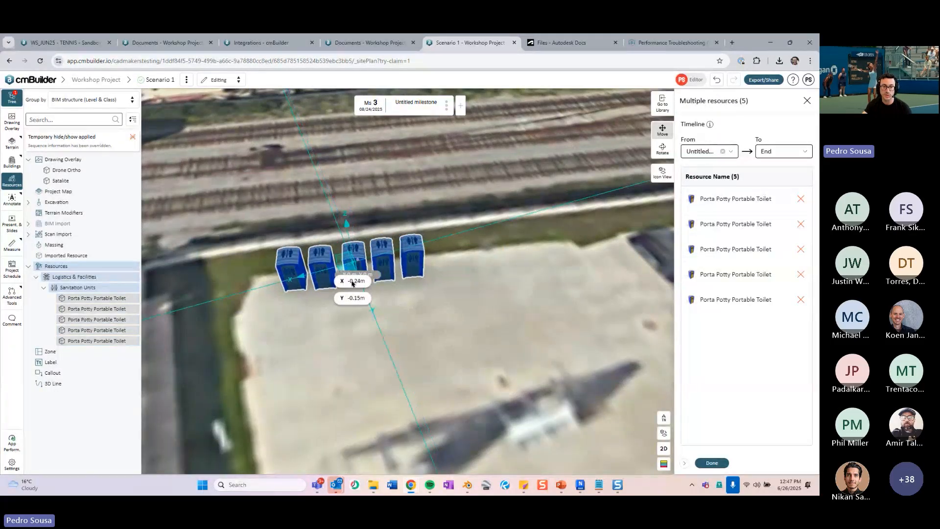
{"action": "left_click", "coordinate": [712, 463]}
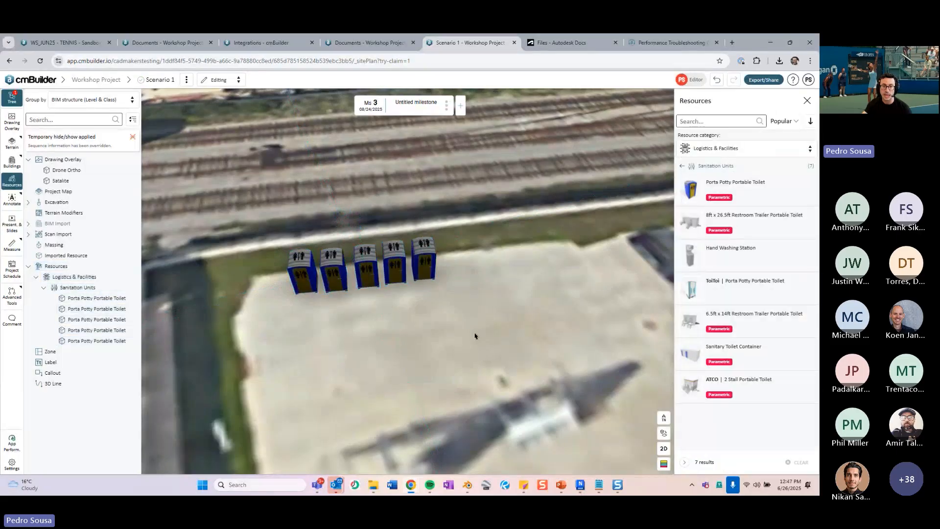
Add a row of Porta Potty Portable Toilets by polyline, sketching a single line on the Z plane in front of the existing five.
{"action": "left_click_drag", "start_coordinate": [457, 321], "coordinate": [329, 227]}
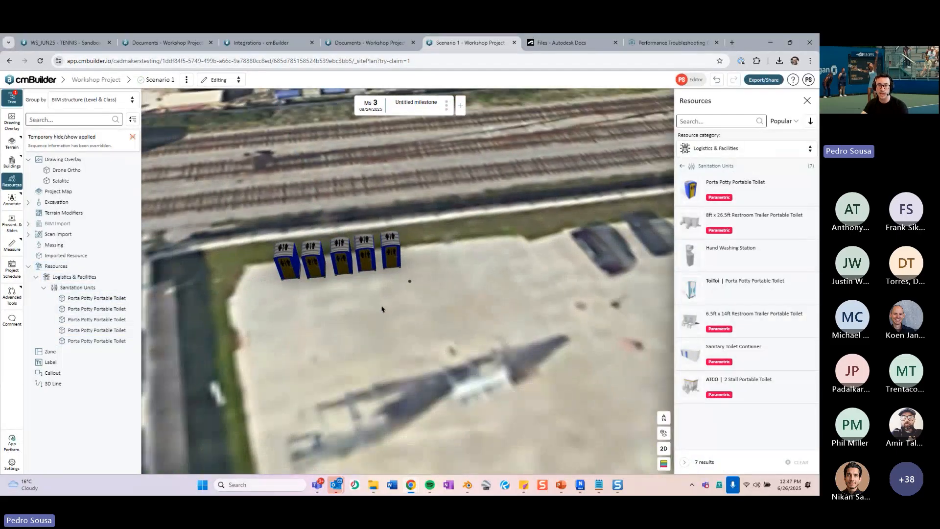
{"action": "left_click", "coordinate": [717, 199]}
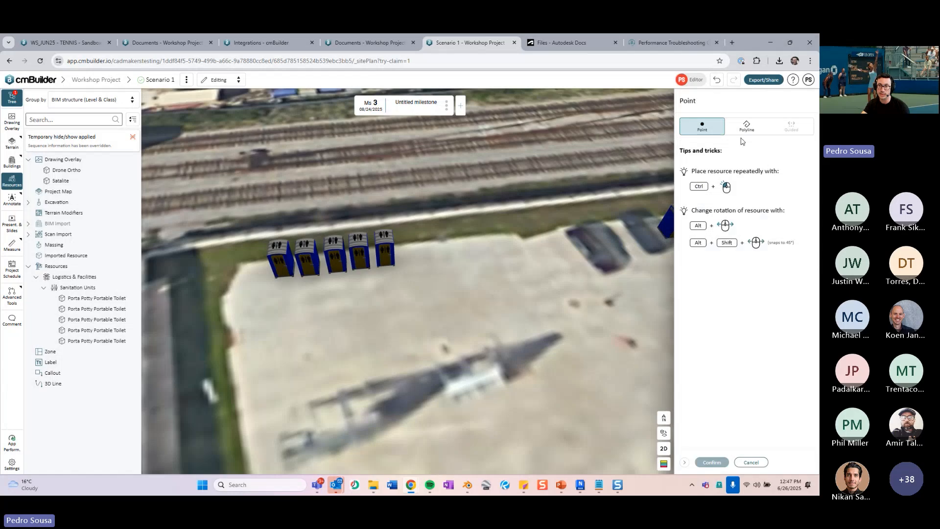
{"action": "left_click", "coordinate": [748, 129]}
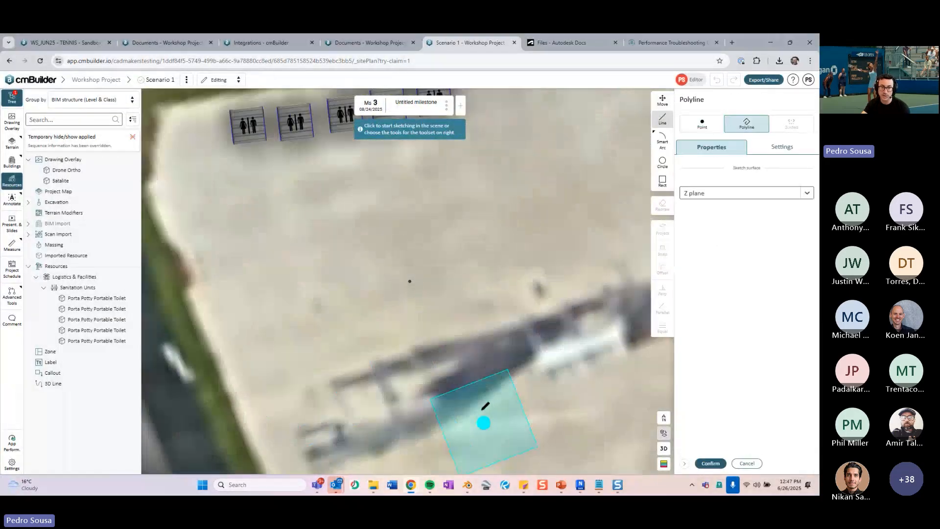
{"action": "left_click", "coordinate": [282, 308]}
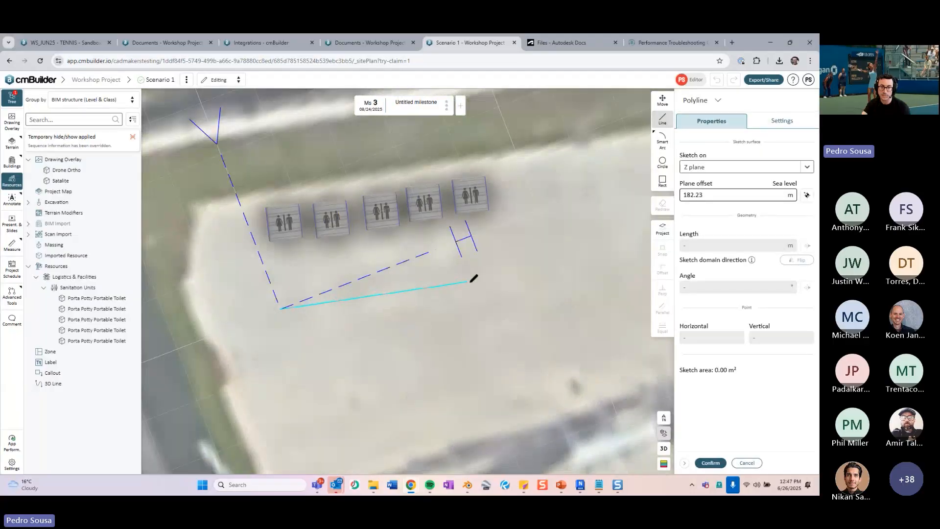
{"action": "left_click", "coordinate": [492, 287]}
{"action": "left_click", "coordinate": [715, 461]}
{"action": "middle_click_drag", "start_coordinate": [479, 314], "coordinate": [500, 336]}
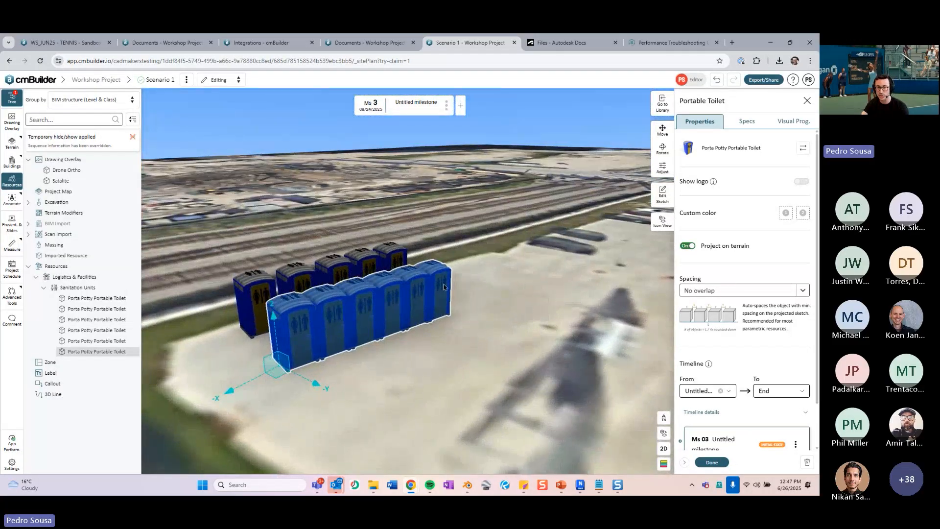
Change the polyline toilet row to custom spacing with a value of 2, and finish editing it.
{"action": "left_click", "coordinate": [766, 290]}
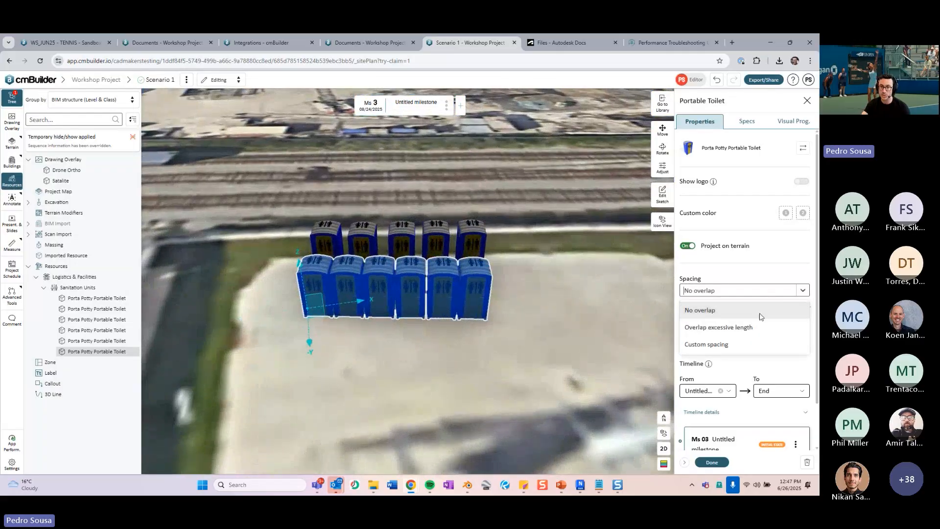
{"action": "left_click", "coordinate": [748, 344]}
{"action": "double_click", "coordinate": [728, 359]}
{"action": "type", "text": "2"}
{"action": "key", "text": "Return"}
{"action": "middle_click_drag", "start_coordinate": [503, 356], "coordinate": [391, 292]}
{"action": "middle_click_drag", "start_coordinate": [430, 332], "coordinate": [526, 319]}
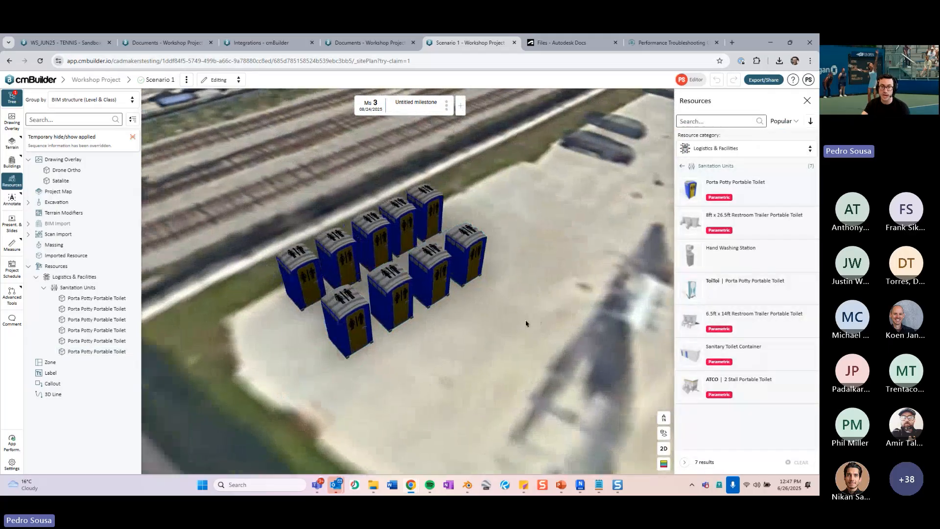
Compare selecting the polyline toilet row with selecting an individually placed toilet, and switch to the PowerPoint workshop presentation.
{"action": "left_click", "coordinate": [387, 317]}
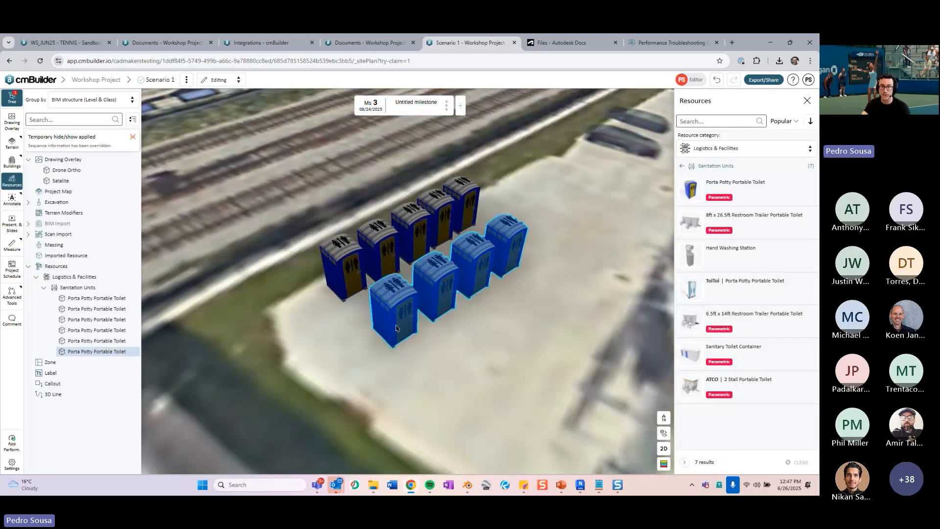
{"action": "middle_click_drag", "start_coordinate": [449, 301], "coordinate": [377, 271]}
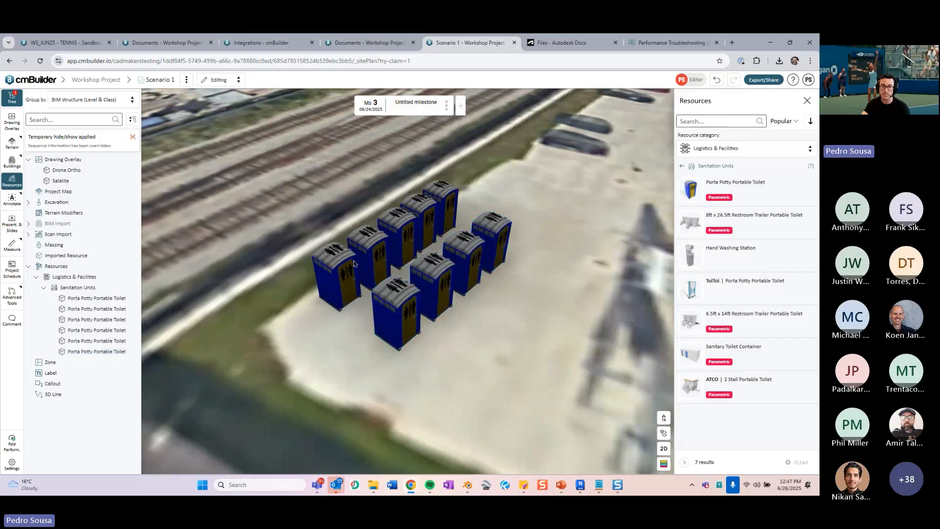
{"action": "left_click", "coordinate": [354, 264]}
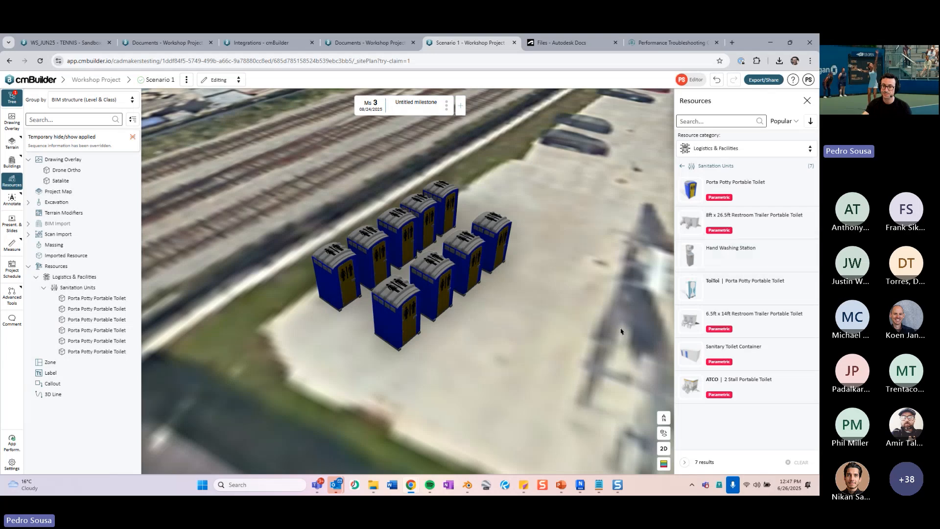
{"action": "left_click", "coordinate": [561, 485]}
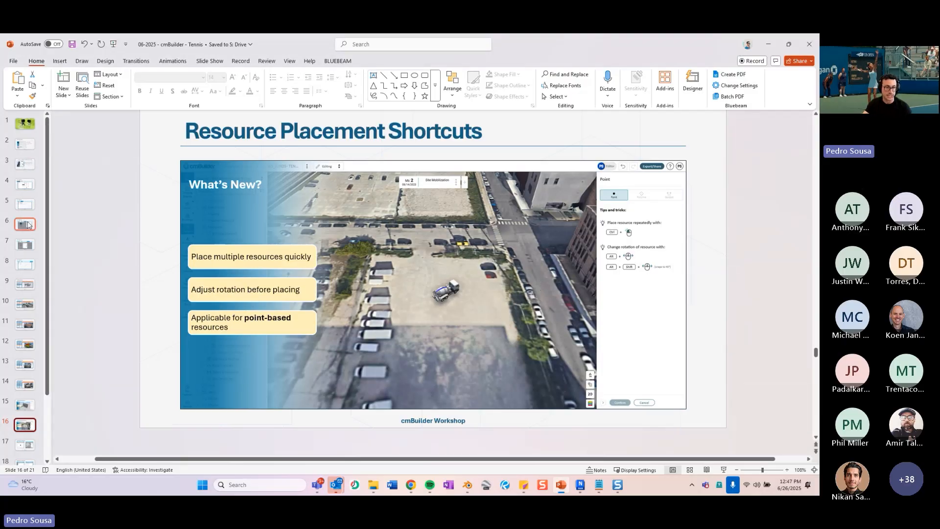
Show the Update recap (last session) slide, and switch back to the cmBuilder Scenario 1 window in Chrome.
{"action": "left_click", "coordinate": [25, 444]}
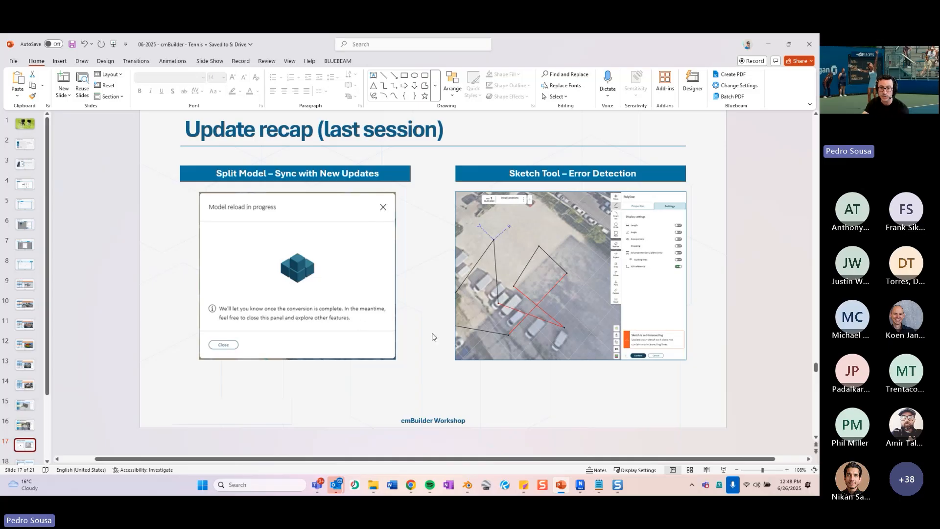
{"action": "left_click", "coordinate": [409, 490]}
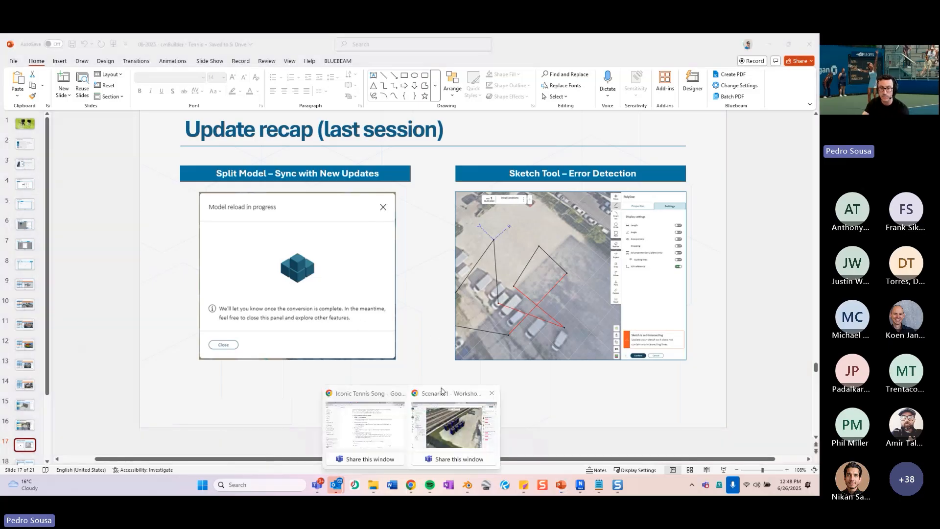
{"action": "left_click", "coordinate": [459, 421]}
Close the resource library and clear the temporary hide/show override so the BIM models are shown again.
{"action": "scroll", "coordinate": [468, 351], "scroll_direction": "down", "scroll_amount": 4}
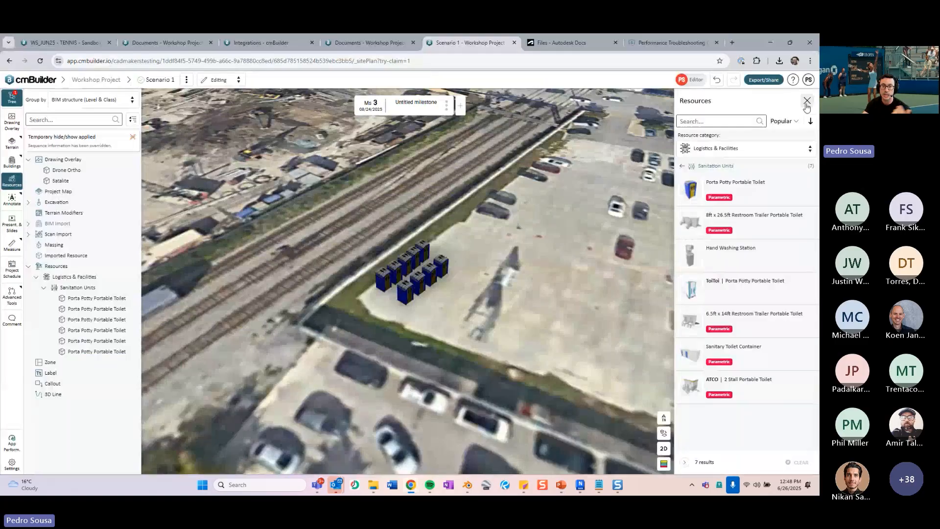
{"action": "left_click", "coordinate": [807, 100]}
{"action": "scroll", "coordinate": [589, 188], "scroll_direction": "down", "scroll_amount": 5}
{"action": "left_click", "coordinate": [133, 137]}
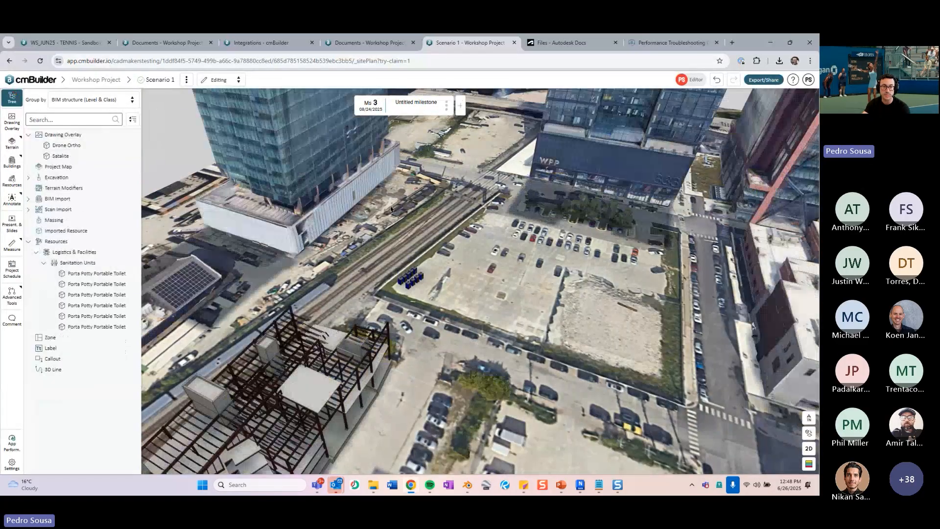
Open the Sample_Structural.nwd building for BIM model editing from its roof slab, and start splitting it.
{"action": "scroll", "coordinate": [406, 274], "scroll_direction": "up", "scroll_amount": 3}
{"action": "left_click_drag", "start_coordinate": [392, 220], "coordinate": [420, 212]}
{"action": "left_click", "coordinate": [420, 213]}
{"action": "scroll", "coordinate": [419, 213], "scroll_direction": "down", "scroll_amount": 5}
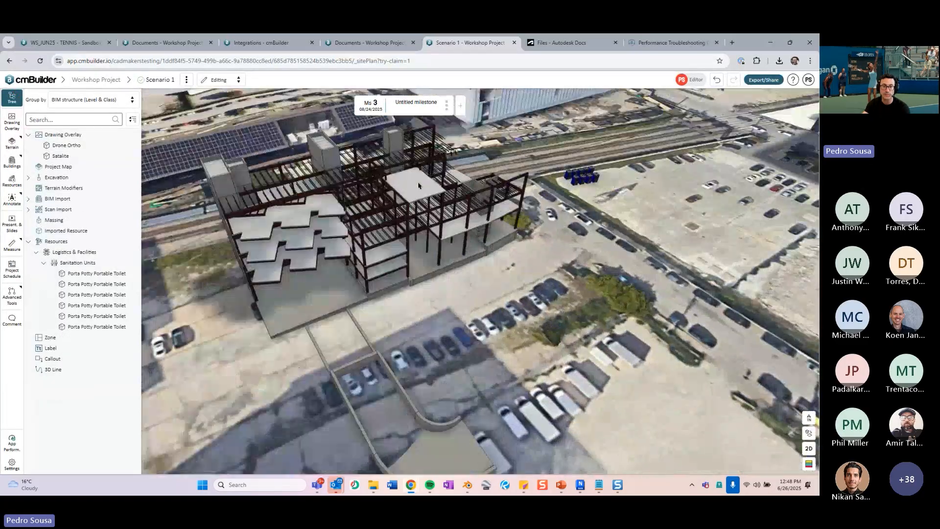
{"action": "right_click_drag", "start_coordinate": [490, 382], "coordinate": [329, 248]}
{"action": "scroll", "coordinate": [418, 260], "scroll_direction": "up", "scroll_amount": 3}
{"action": "left_click", "coordinate": [409, 221]}
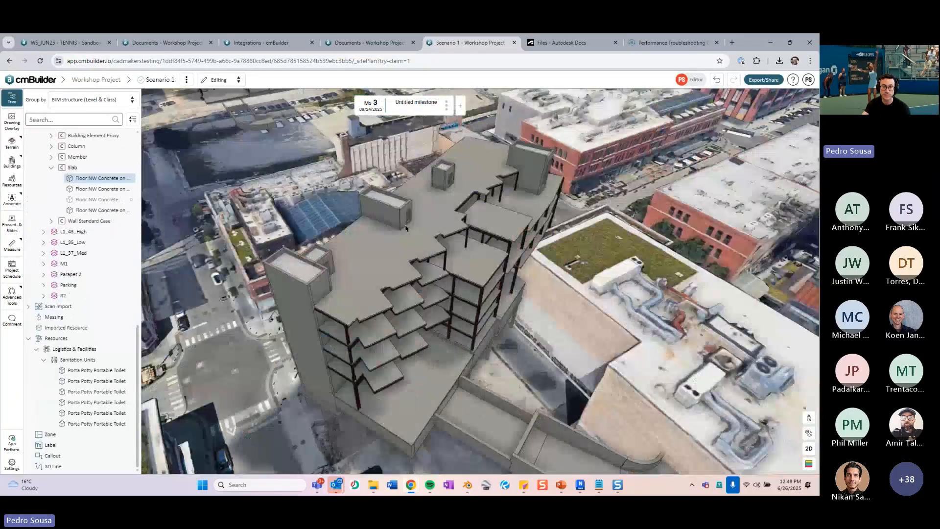
{"action": "left_click", "coordinate": [418, 260]}
{"action": "right_click", "coordinate": [419, 243]}
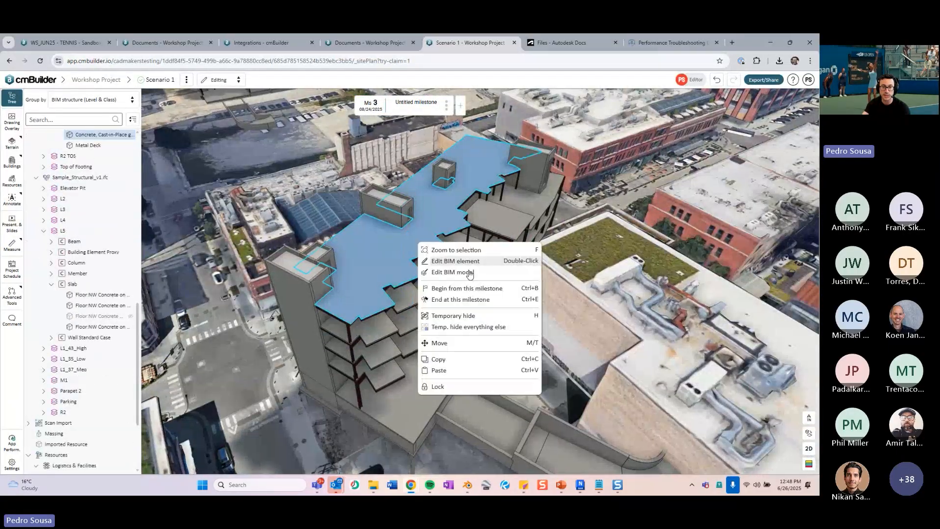
{"action": "left_click", "coordinate": [452, 272]}
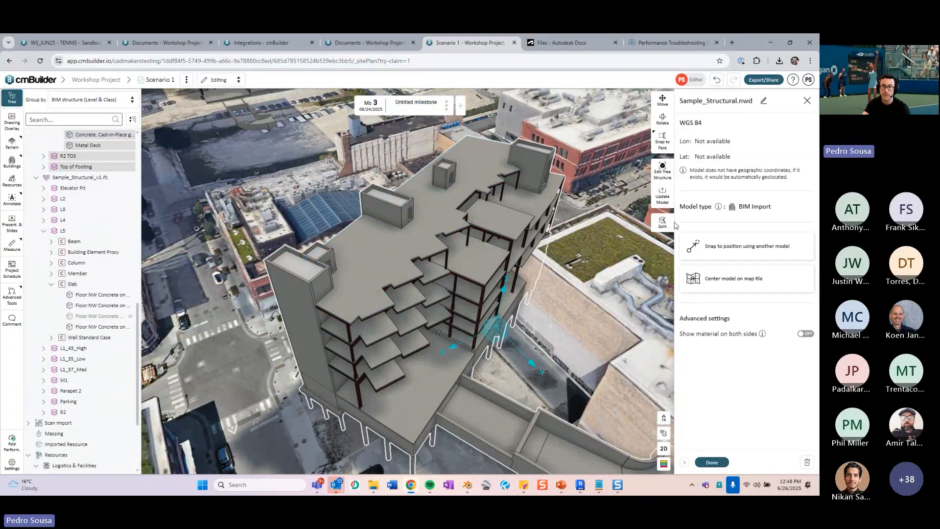
{"action": "left_click", "coordinate": [662, 221]}
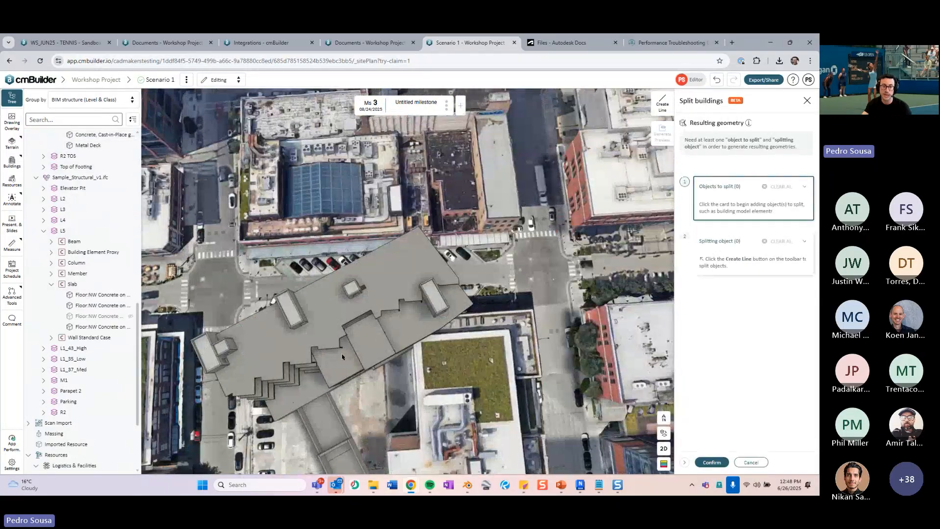
Sketch a single splitting line across the building's roof slab in plan view and confirm it as the splitting object.
{"action": "left_click", "coordinate": [662, 104]}
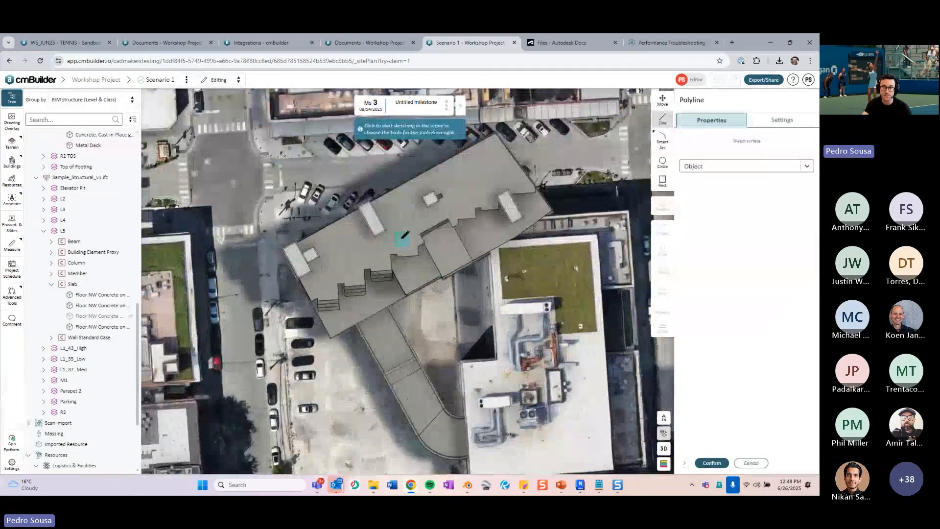
{"action": "left_click", "coordinate": [401, 238]}
{"action": "key", "text": "Escape"}
{"action": "left_click_drag", "start_coordinate": [401, 239], "coordinate": [404, 276]}
{"action": "left_click", "coordinate": [711, 463]}
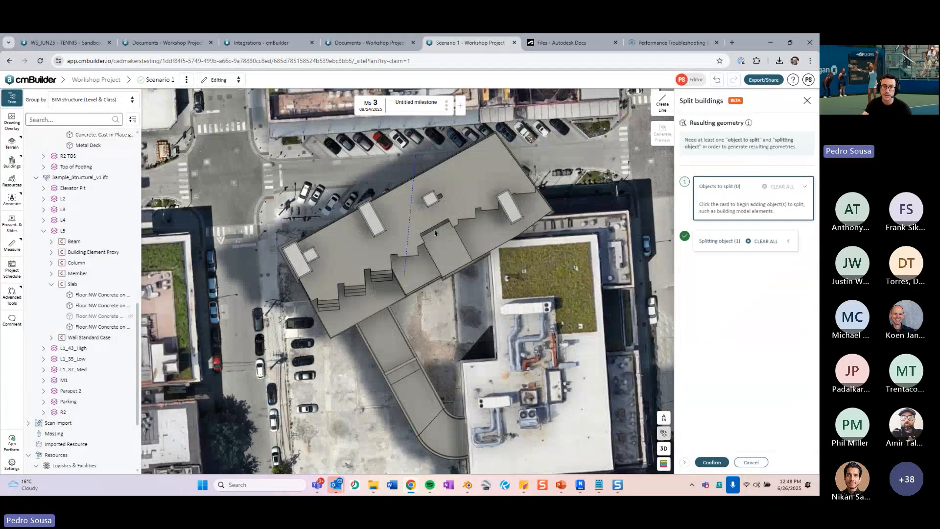
Try to split the Concrete, Cast-in-Place gray roof slab along the line, check the slab, and finish splitting.
{"action": "left_click", "coordinate": [711, 462]}
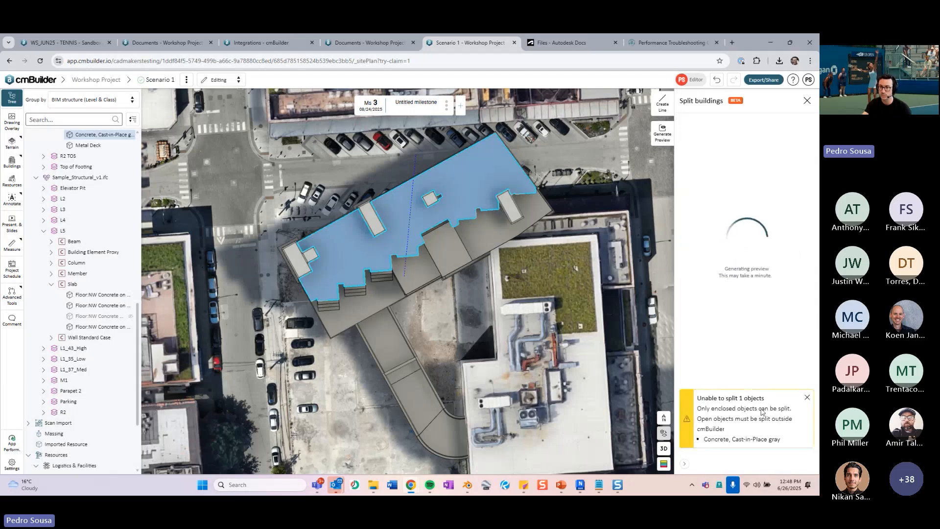
{"action": "left_click_drag", "start_coordinate": [537, 373], "coordinate": [501, 324]}
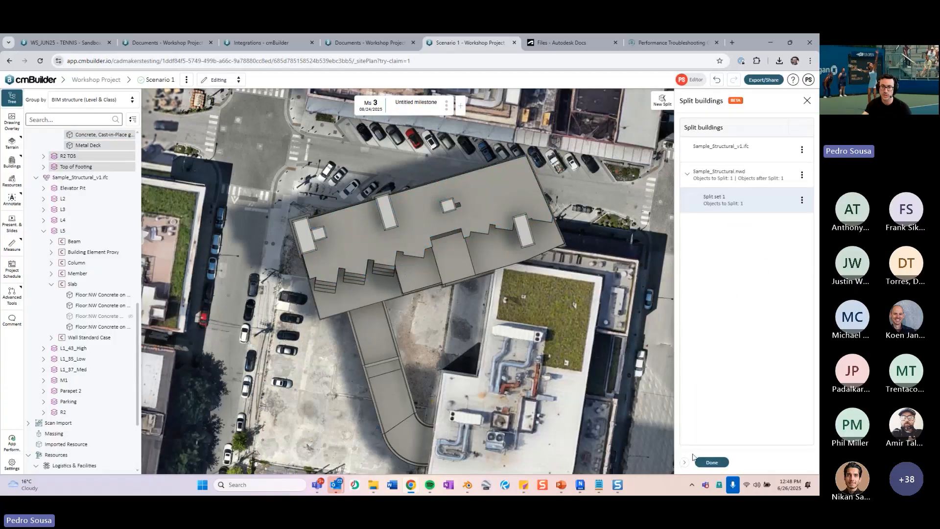
{"action": "left_click", "coordinate": [423, 227]}
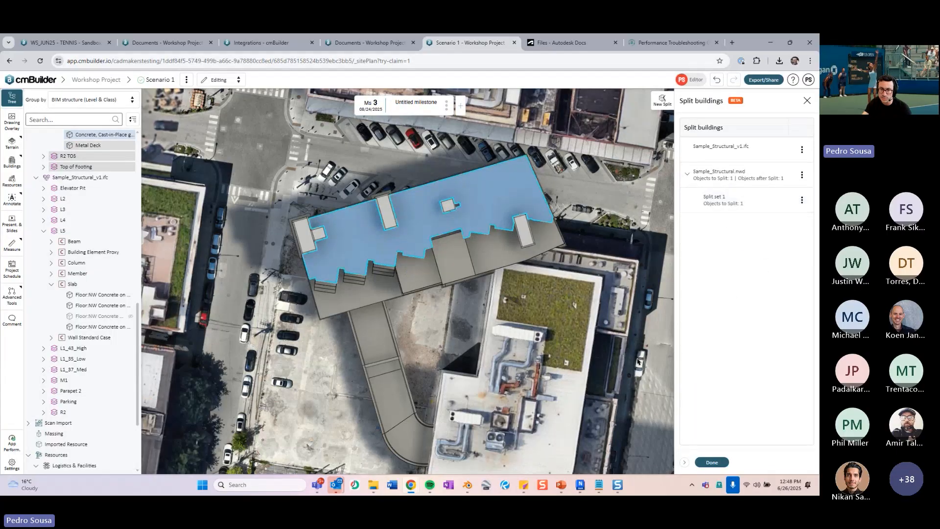
{"action": "scroll", "coordinate": [403, 231], "scroll_direction": "up", "scroll_amount": 2}
{"action": "left_click", "coordinate": [402, 231]}
{"action": "scroll", "coordinate": [413, 303], "scroll_direction": "up", "scroll_amount": 5}
{"action": "left_click_drag", "start_coordinate": [438, 341], "coordinate": [260, 460]}
{"action": "left_click", "coordinate": [712, 462]}
{"action": "left_click", "coordinate": [449, 370]}
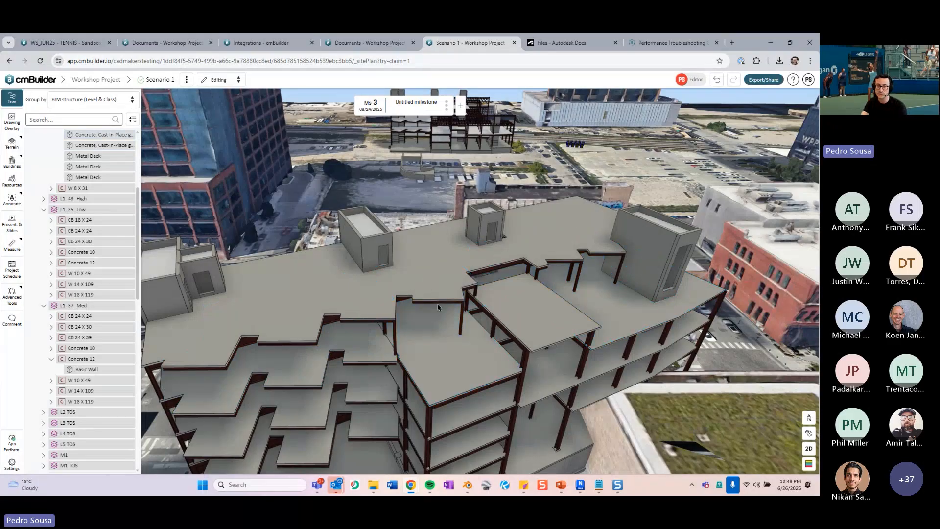
Look over the whole building, revisit the Update recap slide in PowerPoint, and return to the cmBuilder scenario in Chrome.
{"action": "scroll", "coordinate": [438, 308], "scroll_direction": "down", "scroll_amount": 4}
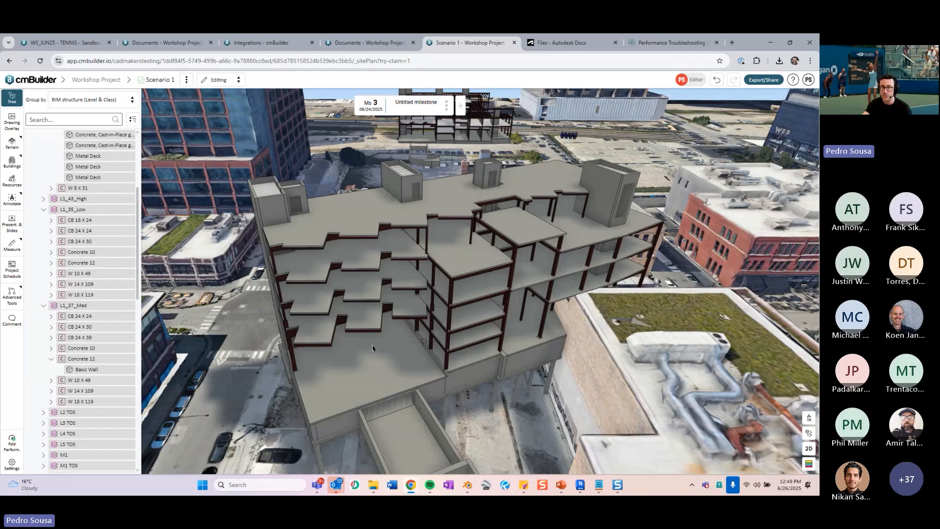
{"action": "scroll", "coordinate": [523, 288], "scroll_direction": "down", "scroll_amount": 3}
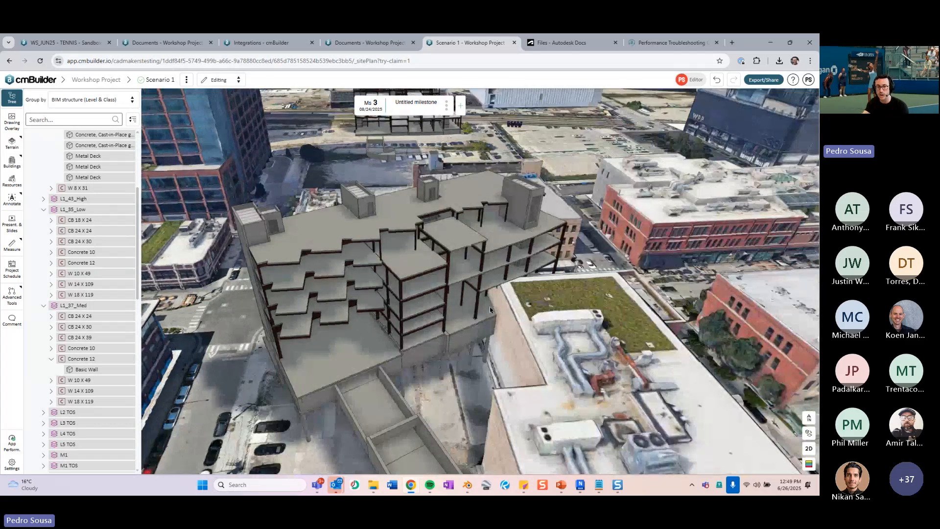
{"action": "left_click_drag", "start_coordinate": [490, 307], "coordinate": [455, 303]}
{"action": "left_click", "coordinate": [561, 485]}
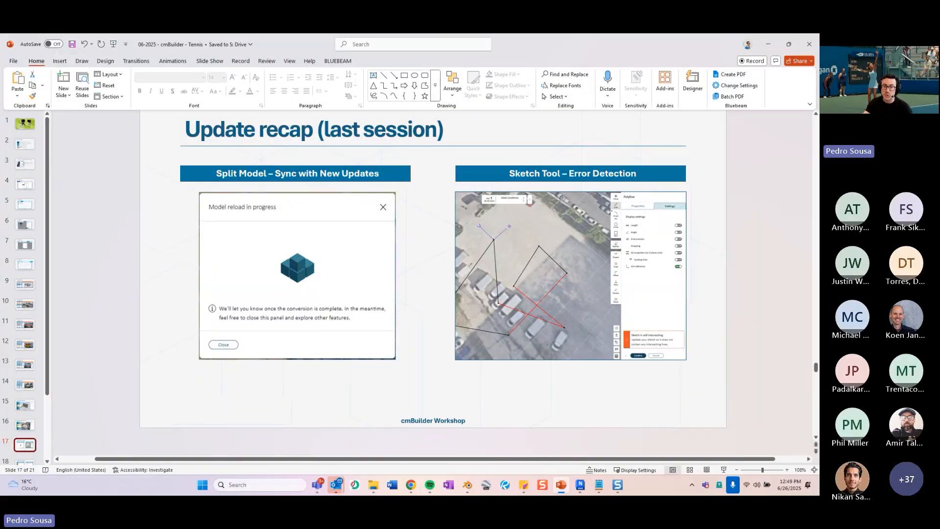
{"action": "left_click", "coordinate": [411, 485]}
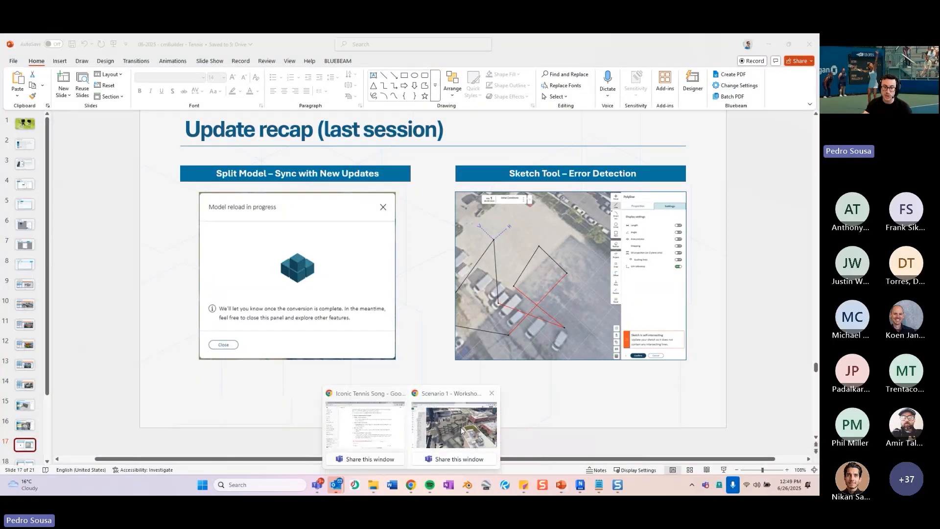
{"action": "left_click", "coordinate": [461, 430]}
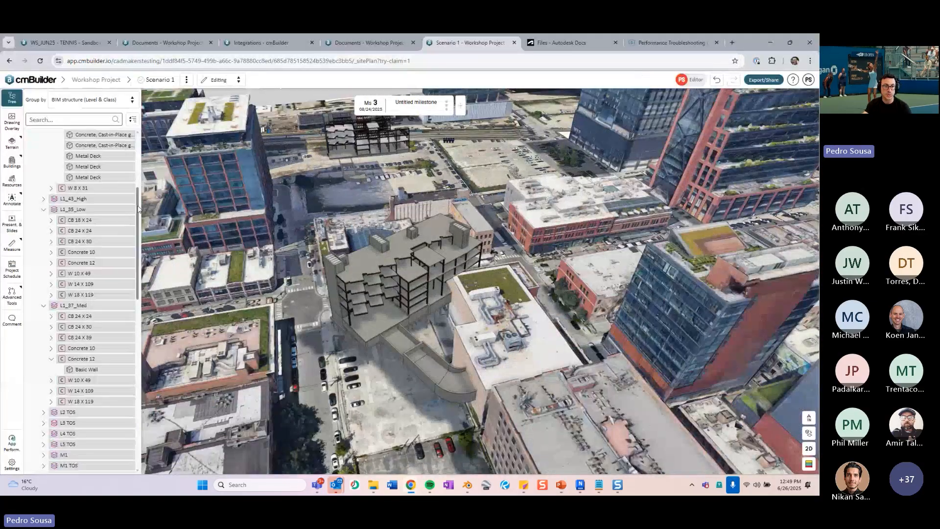
Temporarily hide all BIM Import models and collapse their group in the tree.
{"action": "left_click", "coordinate": [50, 199]}
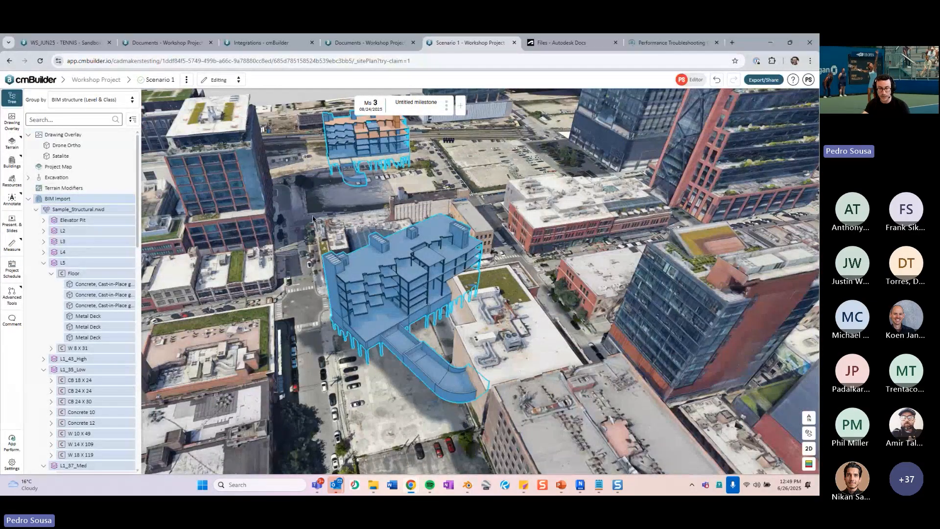
{"action": "key", "text": "h"}
{"action": "key", "text": "h"}
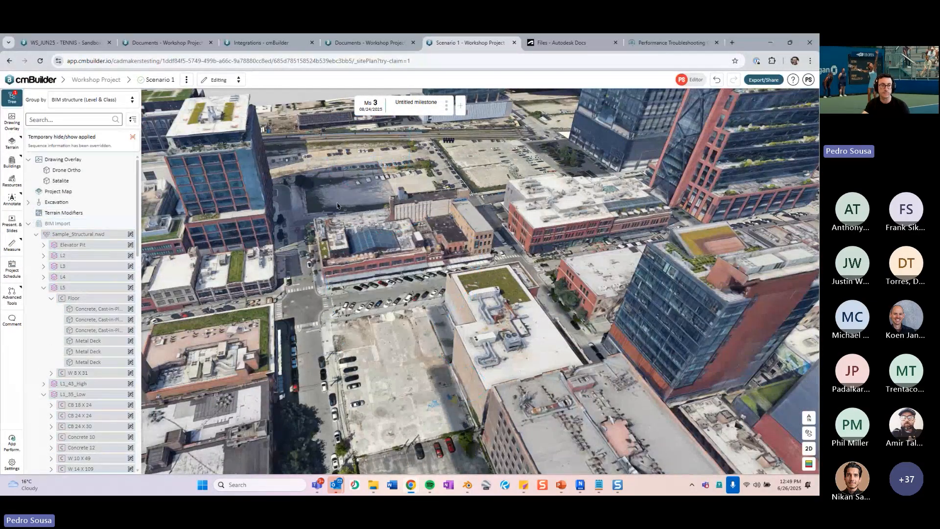
{"action": "left_click", "coordinate": [28, 224]}
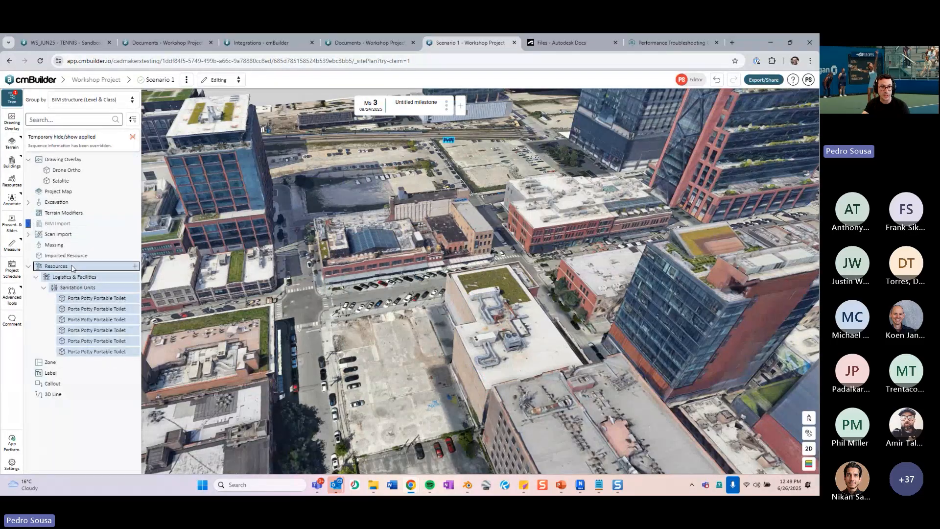
Show the vacant parking lot in plan view and start adding an excavation.
{"action": "left_click", "coordinate": [71, 204]}
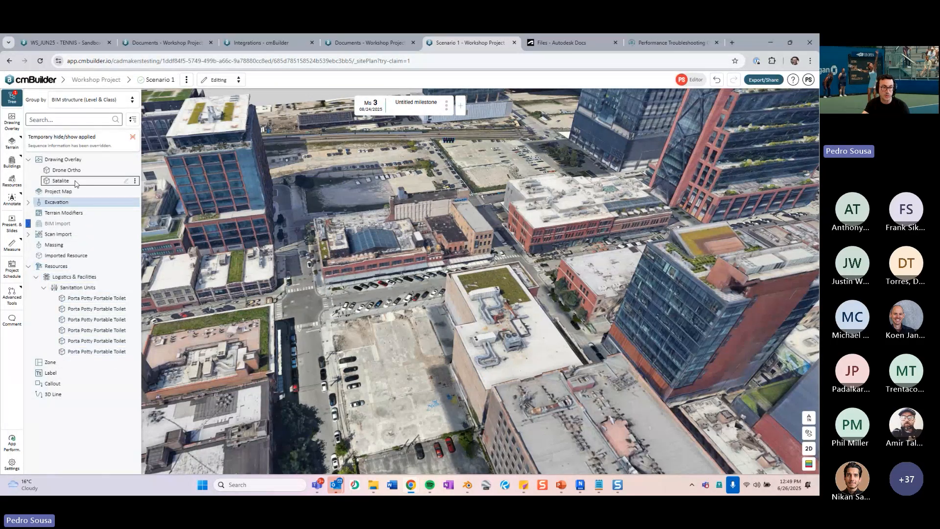
{"action": "left_click", "coordinate": [491, 184]}
{"action": "key", "text": "t"}
{"action": "scroll", "coordinate": [453, 196], "scroll_direction": "up", "scroll_amount": 5}
{"action": "right_click_drag", "start_coordinate": [454, 196], "coordinate": [445, 266]}
{"action": "left_click_drag", "start_coordinate": [409, 281], "coordinate": [425, 258]}
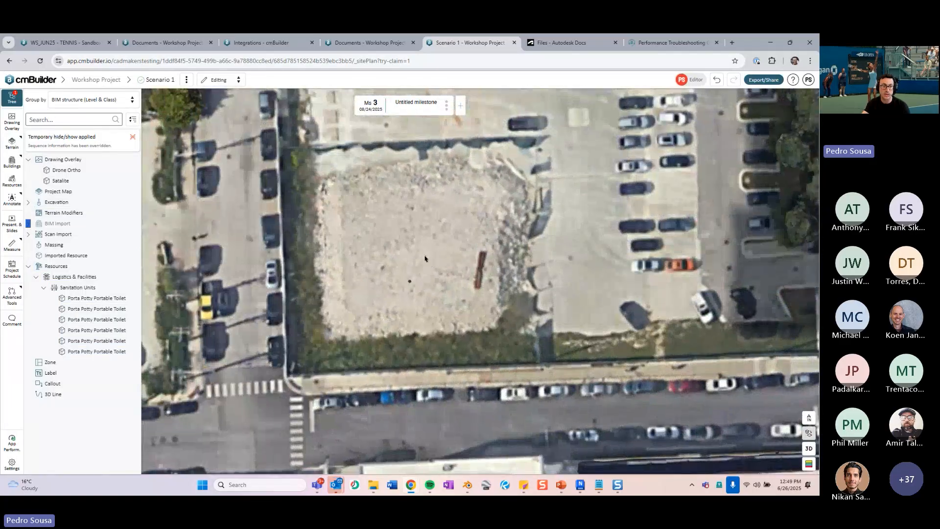
{"action": "left_click", "coordinate": [131, 203]}
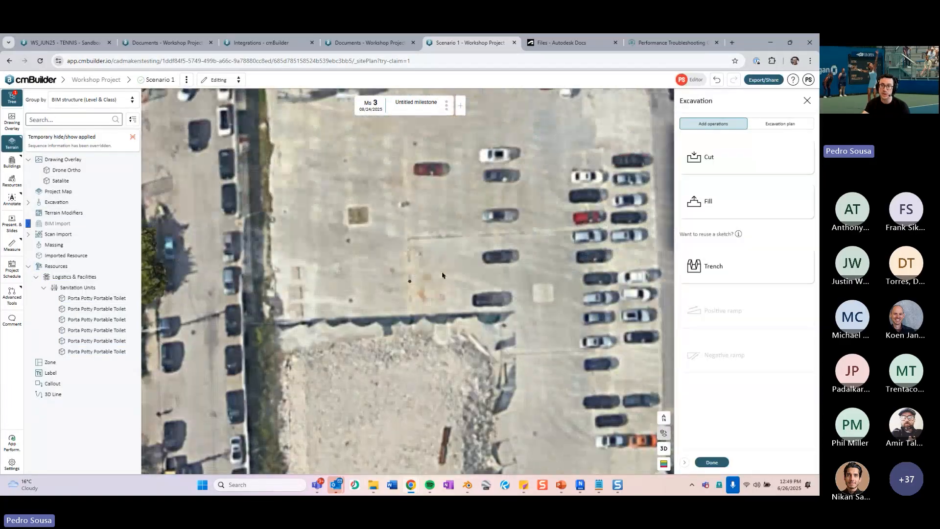
Try to create a cut from a closed six-point polyline of about 208 m² on the Z plane, with its edges crossing each other.
{"action": "left_click", "coordinate": [708, 156]}
{"action": "left_click", "coordinate": [366, 191]}
{"action": "left_click", "coordinate": [363, 266]}
{"action": "left_click", "coordinate": [524, 255]}
{"action": "left_click", "coordinate": [524, 178]}
{"action": "left_click", "coordinate": [427, 179]}
{"action": "left_click", "coordinate": [469, 290]}
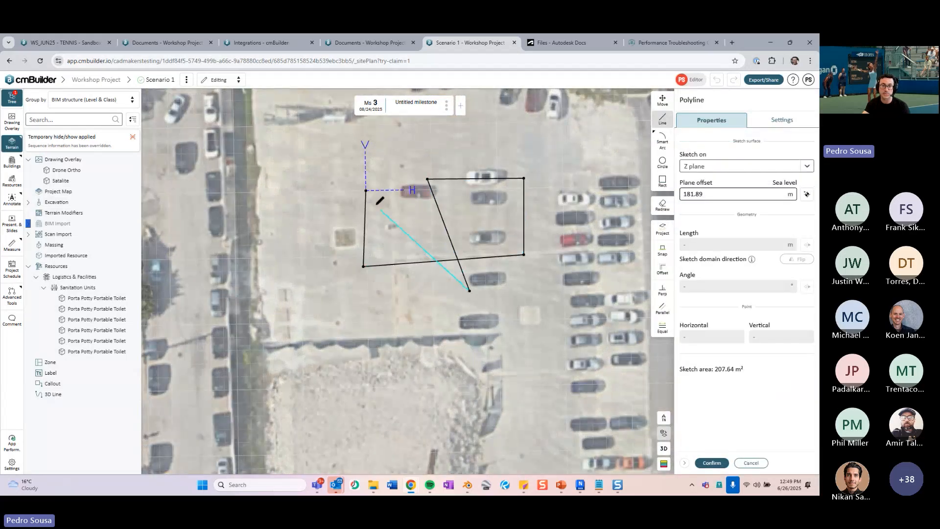
{"action": "left_click", "coordinate": [366, 190]}
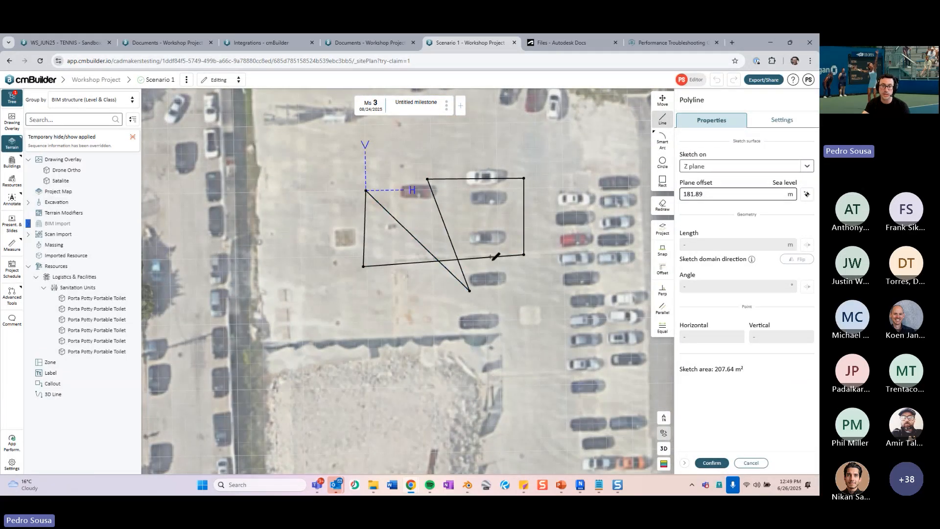
{"action": "left_click", "coordinate": [712, 462]}
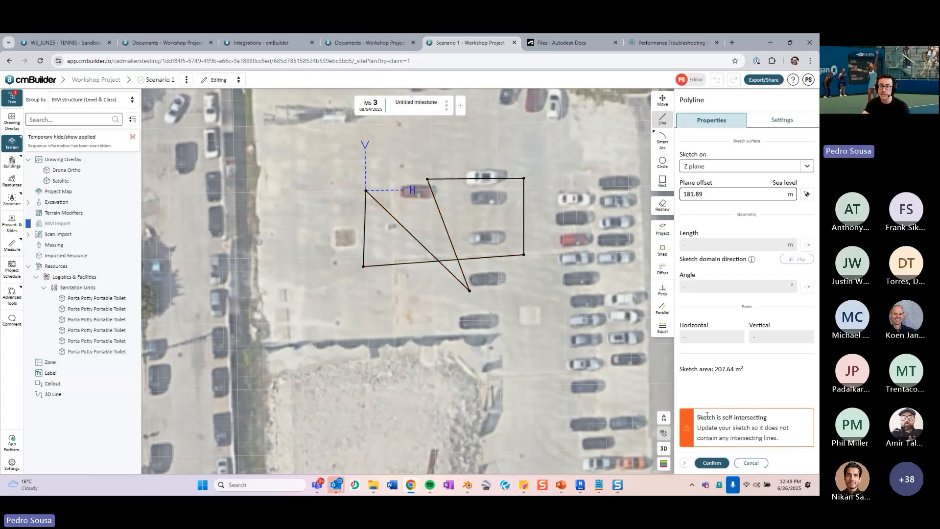
Highlight the sketch error message's text and examine the drawn outline.
{"action": "left_click_drag", "start_coordinate": [699, 414], "coordinate": [784, 429]}
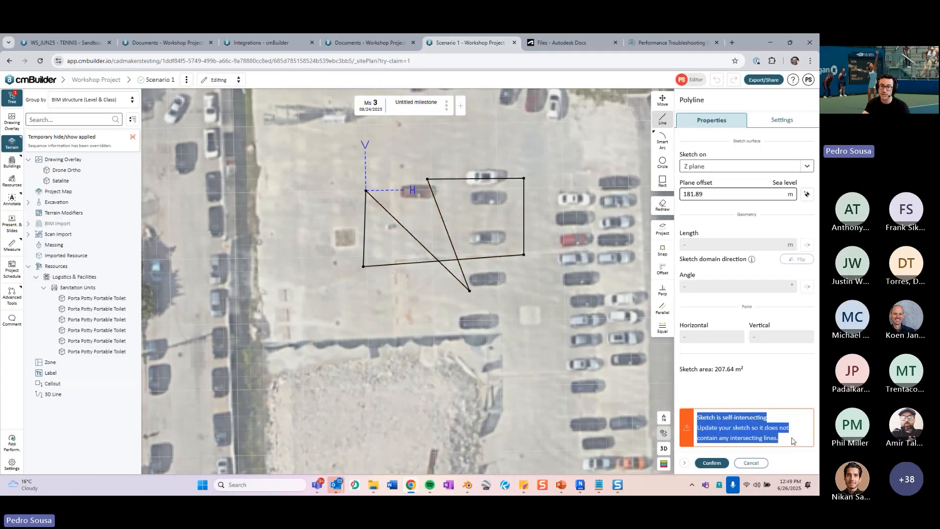
{"action": "left_click", "coordinate": [793, 441]}
{"action": "left_click", "coordinate": [493, 321]}
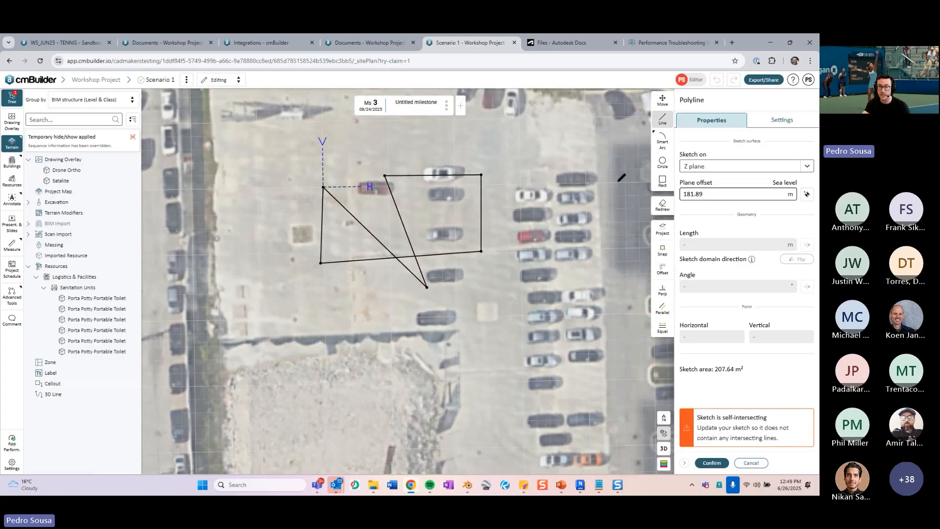
Redraw the cut sketch as a closed four-point polyline with two crossing edges, about 14 m², and try to confirm it.
{"action": "left_click", "coordinate": [661, 205]}
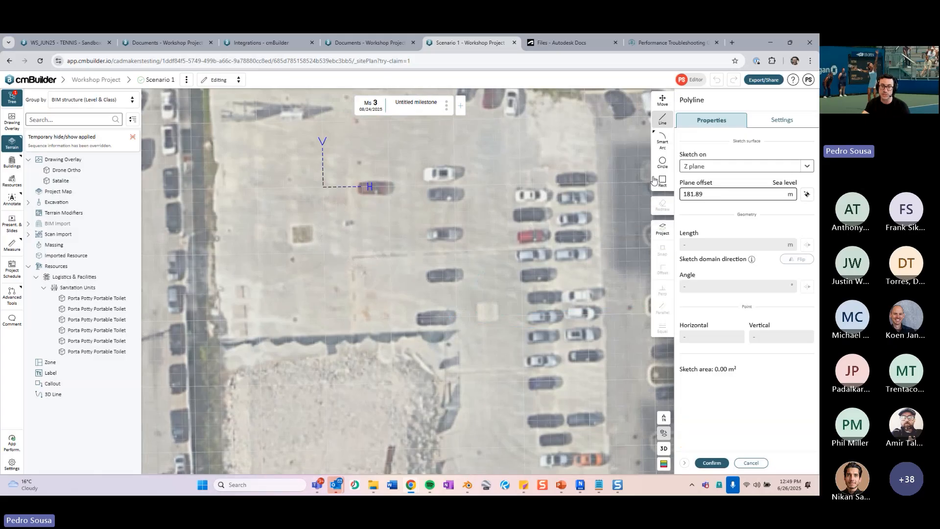
{"action": "left_click", "coordinate": [394, 196]}
{"action": "left_click", "coordinate": [433, 261]}
{"action": "left_click", "coordinate": [472, 189]}
{"action": "left_click", "coordinate": [403, 248]}
{"action": "left_click", "coordinate": [394, 195]}
{"action": "left_click", "coordinate": [711, 462]}
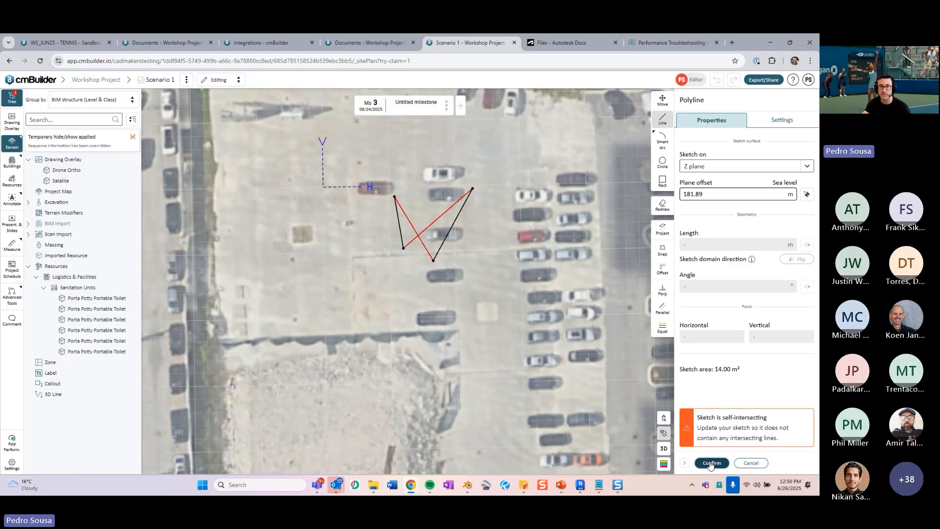
{"action": "scroll", "coordinate": [466, 274], "scroll_direction": "up", "scroll_amount": 2}
{"action": "scroll", "coordinate": [483, 252], "scroll_direction": "up", "scroll_amount": 2}
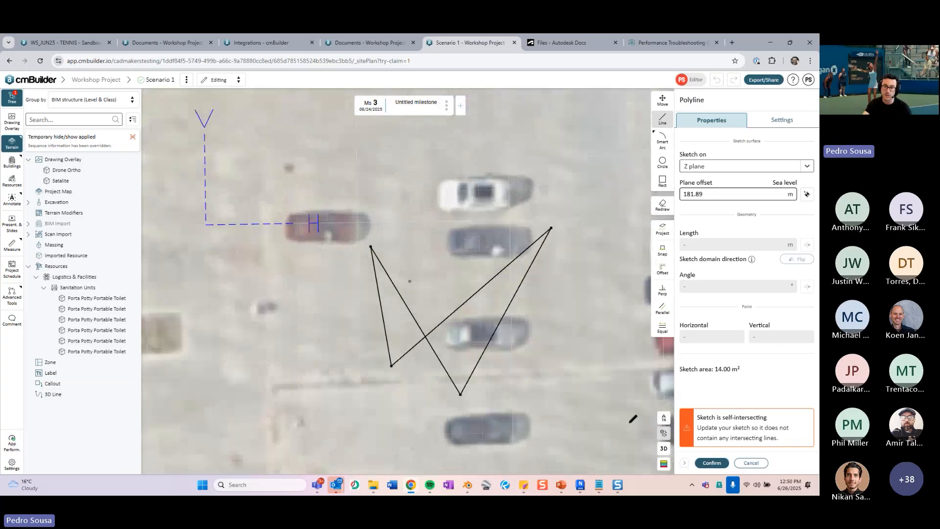
{"action": "left_click", "coordinate": [713, 463]}
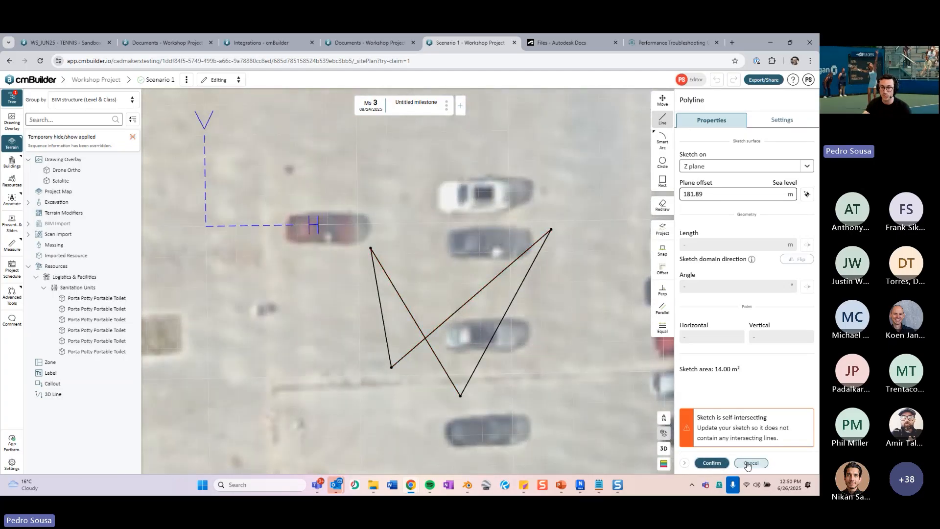
Uncross the polyline's edges by moving its lower-left corner up beside the white car, confirm the sketch and delete the resulting cut.
{"action": "key", "text": "Escape"}
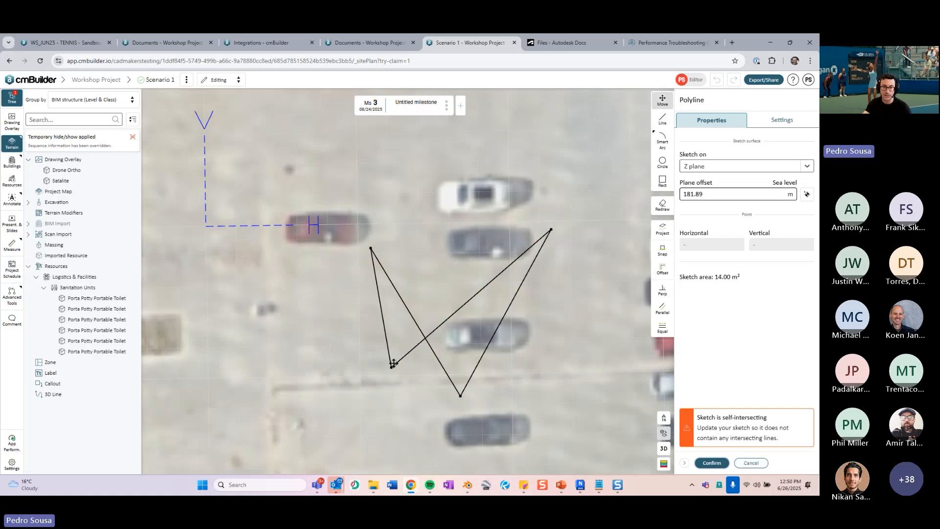
{"action": "left_click_drag", "start_coordinate": [391, 366], "coordinate": [437, 197]}
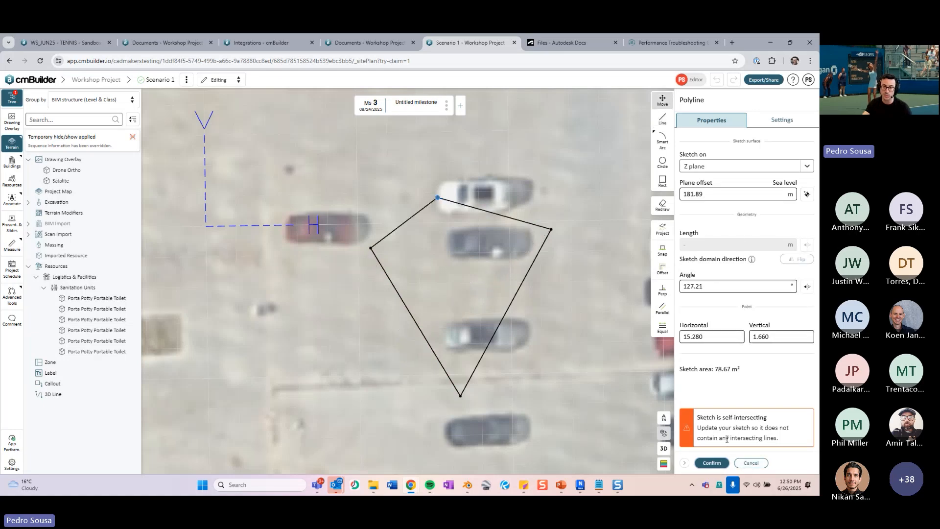
{"action": "left_click", "coordinate": [723, 463]}
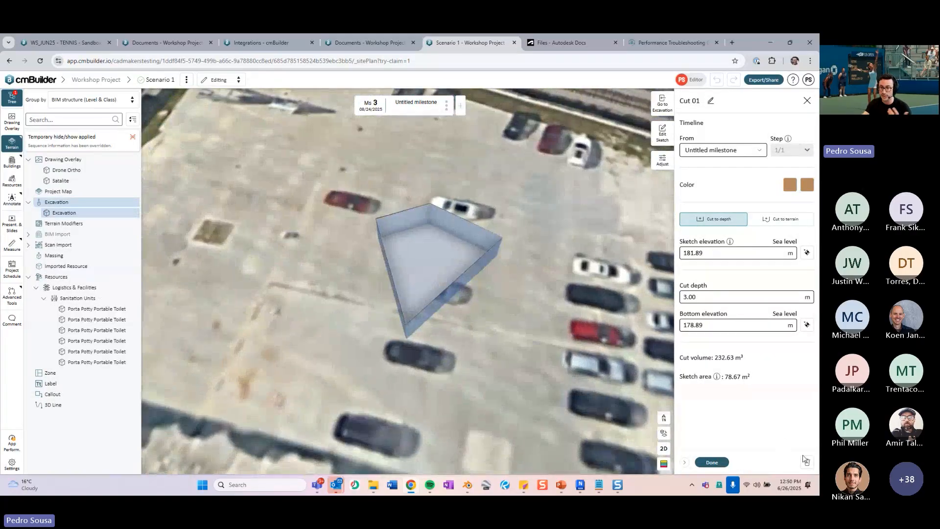
{"action": "left_click", "coordinate": [806, 461]}
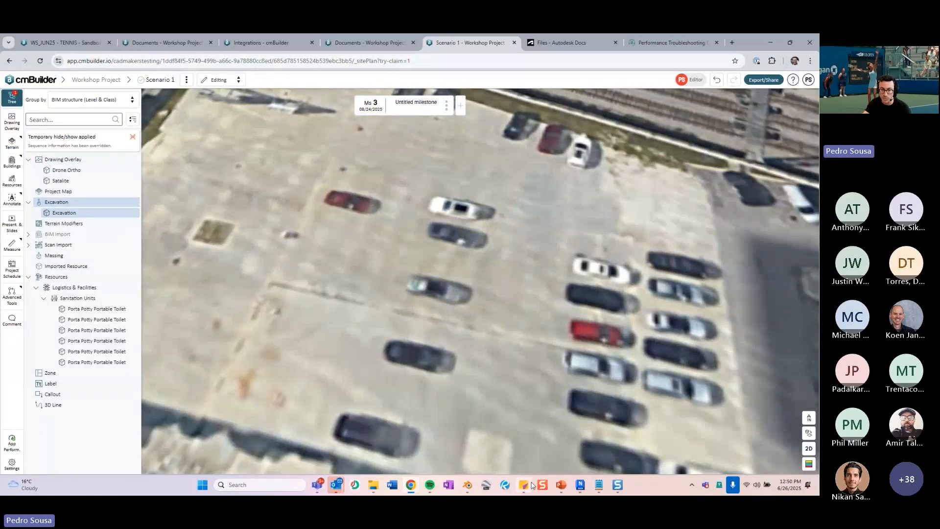
Switch to PowerPoint and show slide 18 on pending users and exporting images with timeline and label.
{"action": "left_click", "coordinate": [561, 485]}
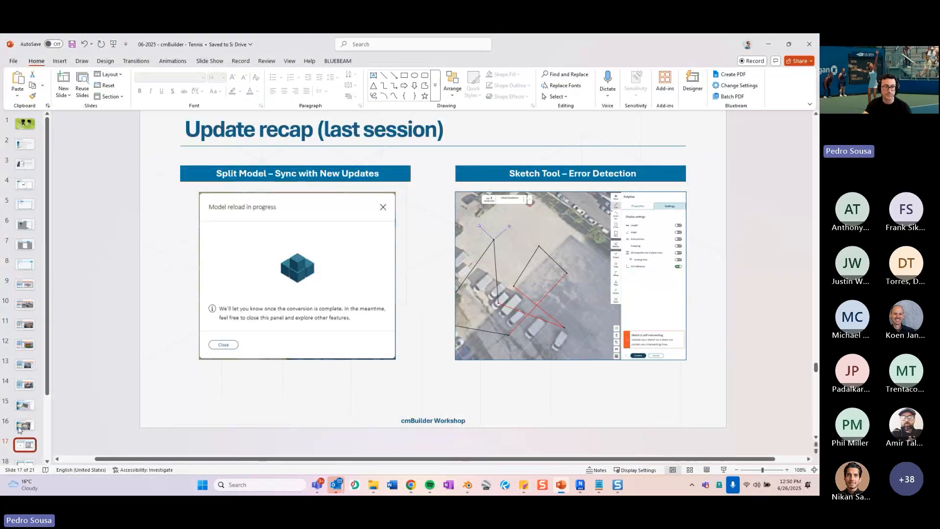
{"action": "scroll", "coordinate": [25, 455], "scroll_direction": "down", "scroll_amount": 1}
{"action": "left_click", "coordinate": [25, 455]}
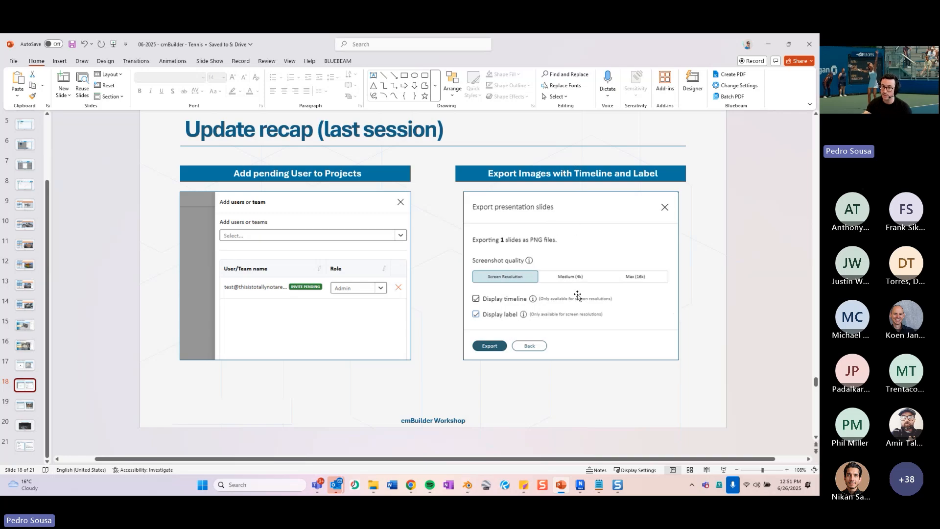
Switch to Chrome and show the excavation site in the WS_JUN25 - TENNIS scenario from another angle.
{"action": "left_click", "coordinate": [410, 485]}
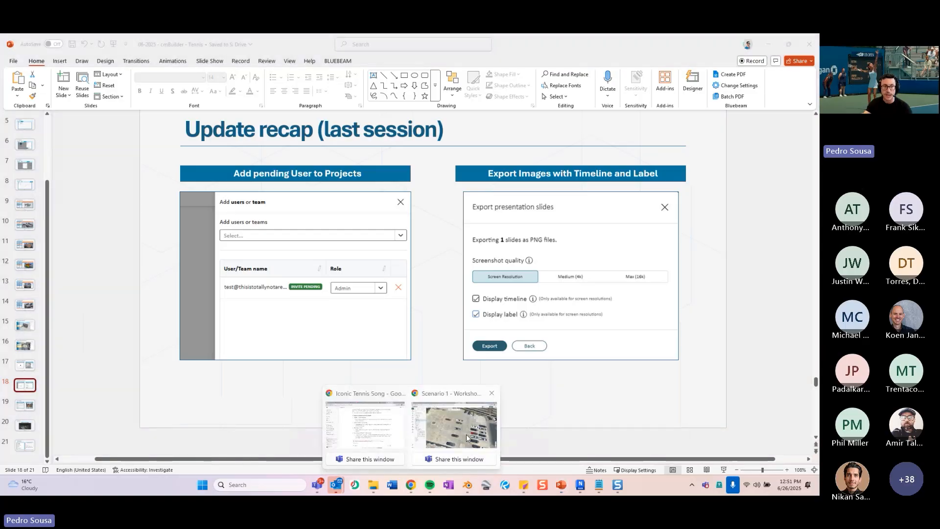
{"action": "left_click", "coordinate": [466, 434]}
{"action": "left_click", "coordinate": [74, 44]}
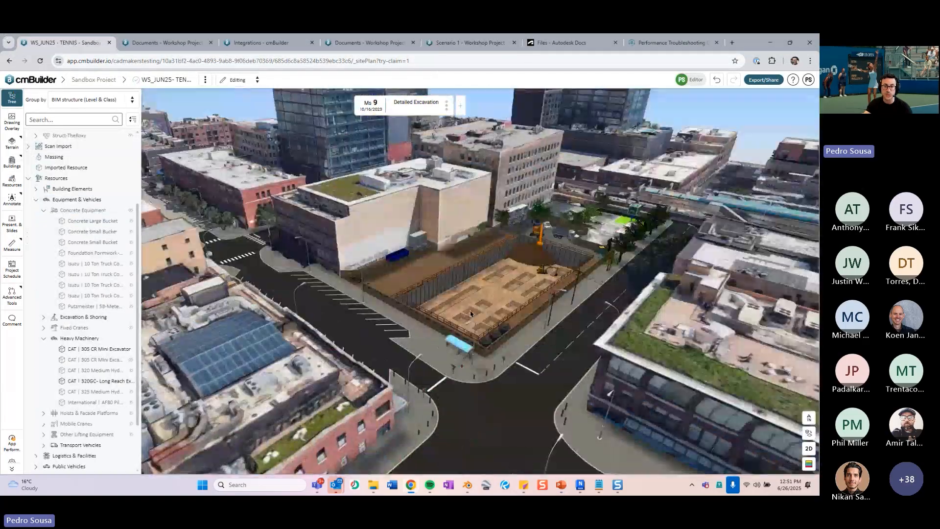
{"action": "left_click_drag", "start_coordinate": [470, 313], "coordinate": [544, 255]}
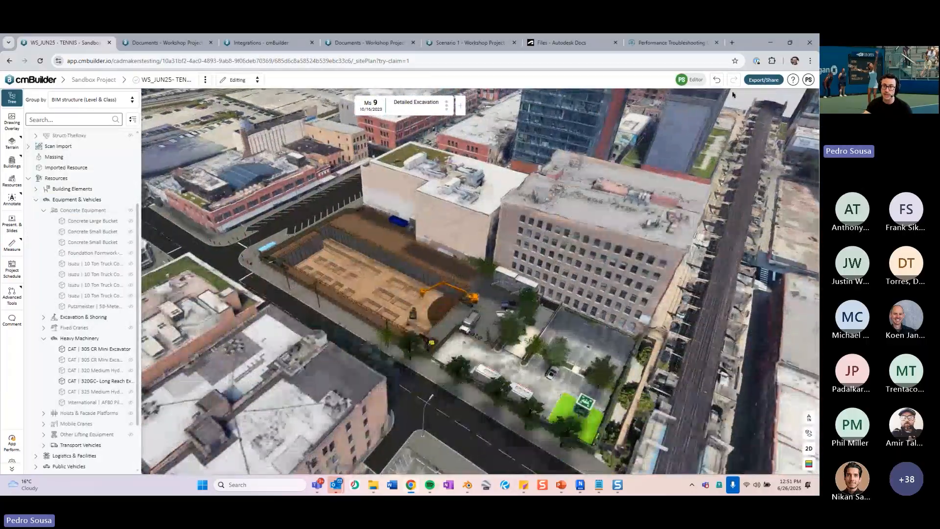
Start an export of presentation slides and browse the slides listed by milestone.
{"action": "left_click", "coordinate": [763, 80]}
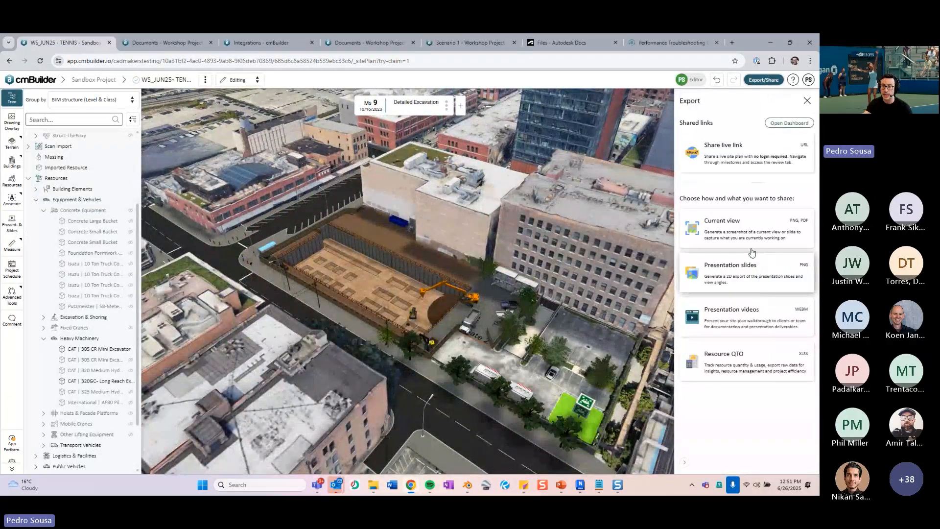
{"action": "left_click", "coordinate": [740, 271]}
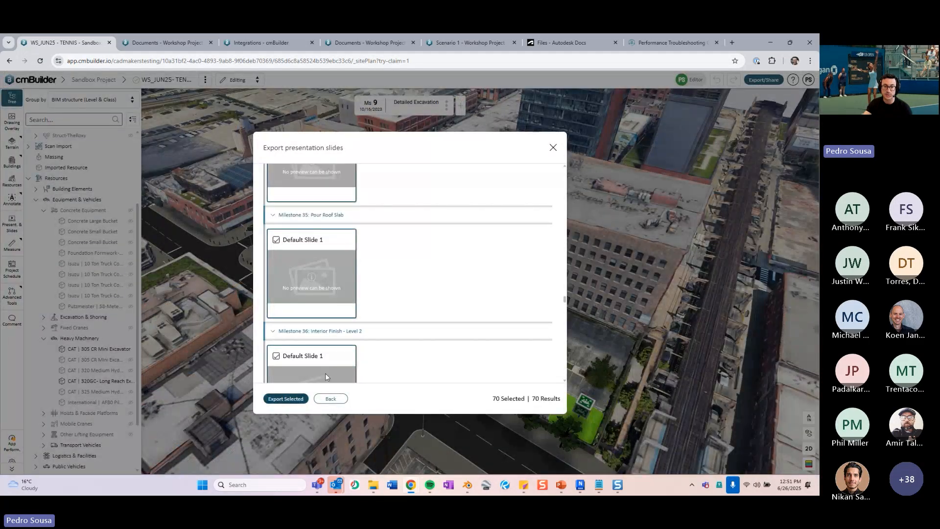
{"action": "scroll", "coordinate": [324, 362], "scroll_direction": "up", "scroll_amount": 10}
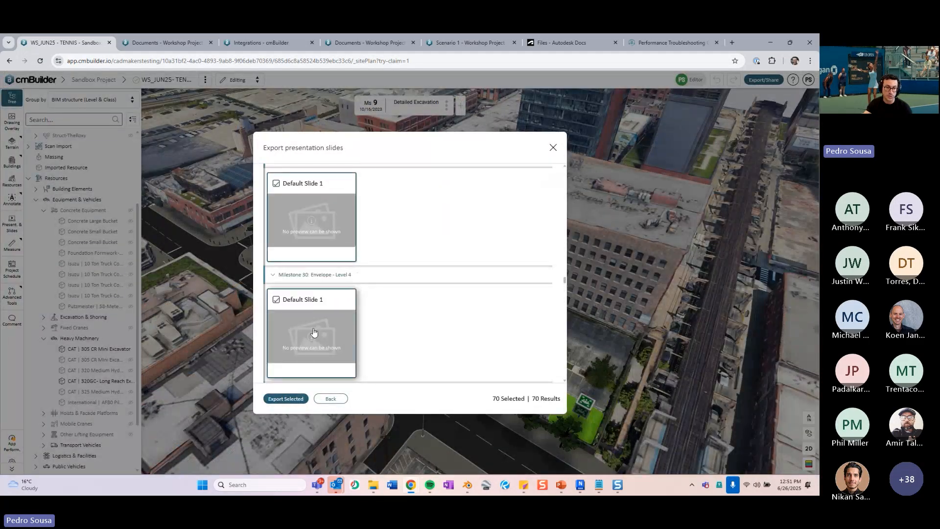
{"action": "left_click", "coordinate": [293, 399]}
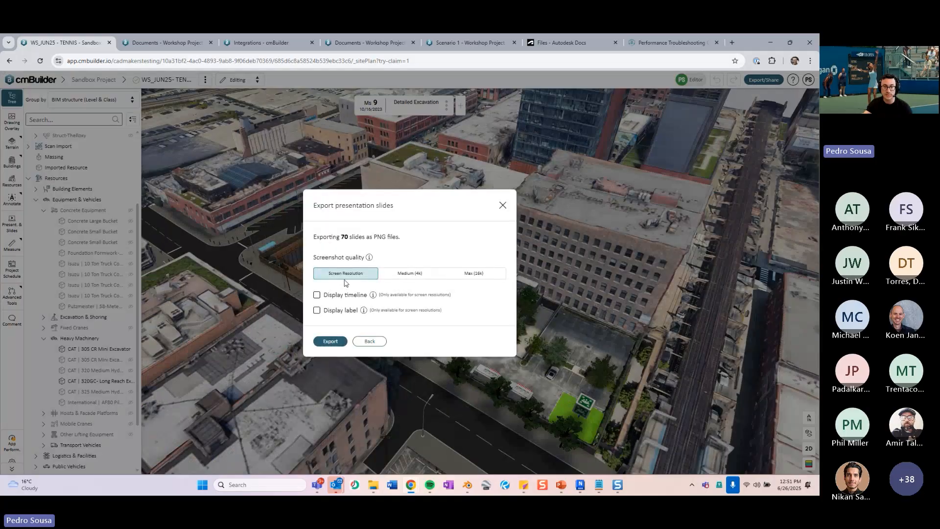
{"action": "left_click", "coordinate": [363, 278]}
{"action": "left_click", "coordinate": [317, 295]}
{"action": "left_click", "coordinate": [370, 341]}
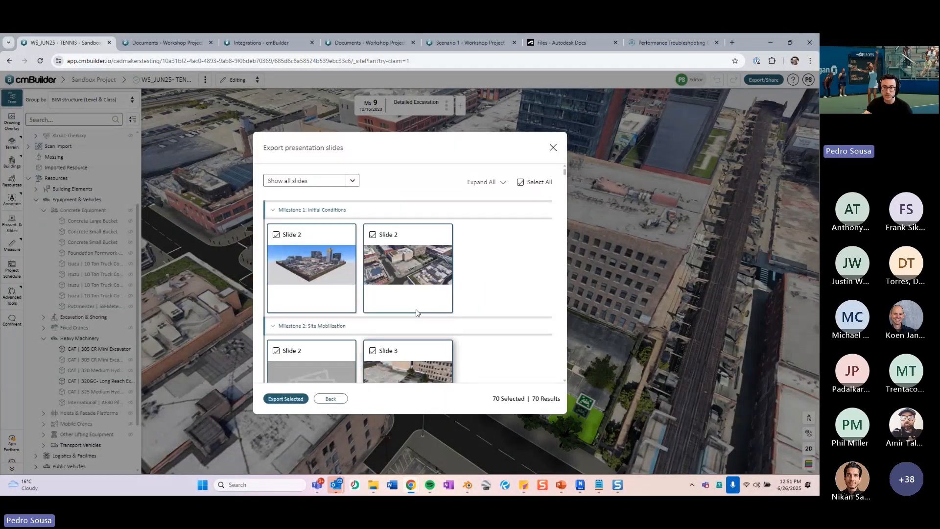
Deselect all slides and select only Slide 4 of the Site Mobilization milestone.
{"action": "left_click", "coordinate": [520, 182]}
{"action": "scroll", "coordinate": [416, 300], "scroll_direction": "down", "scroll_amount": 4}
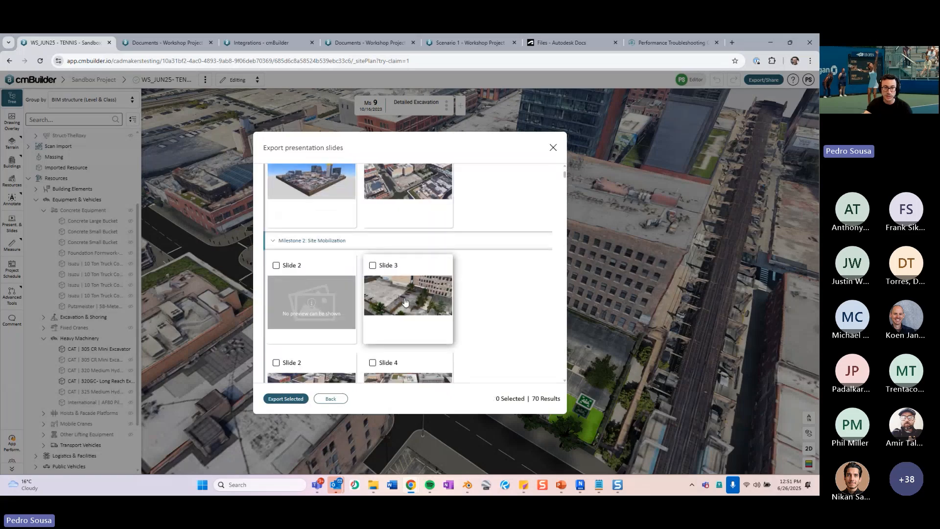
{"action": "left_click", "coordinate": [410, 306]}
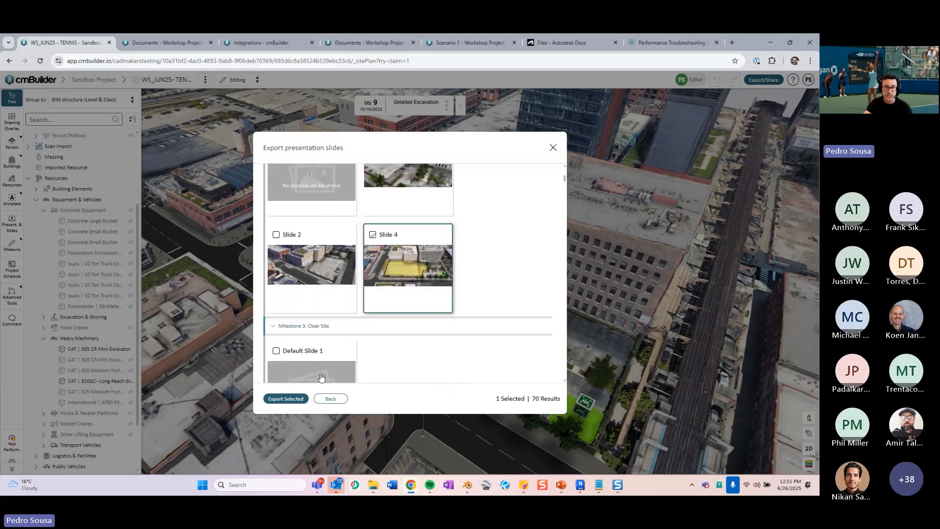
Export the selected slide as PNG at Screen Resolution with Display timeline and Display label enabled.
{"action": "left_click", "coordinate": [300, 399]}
{"action": "left_click", "coordinate": [317, 295]}
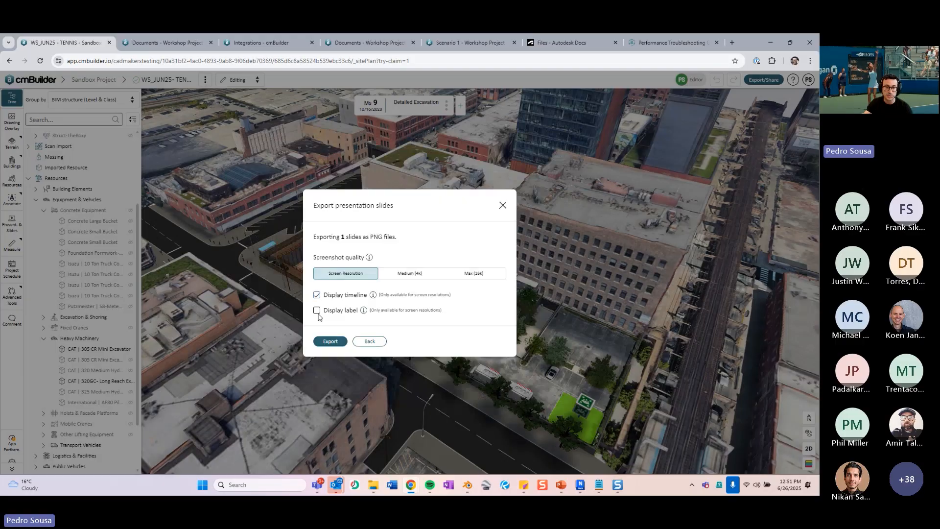
{"action": "left_click", "coordinate": [317, 310]}
{"action": "left_click", "coordinate": [330, 341]}
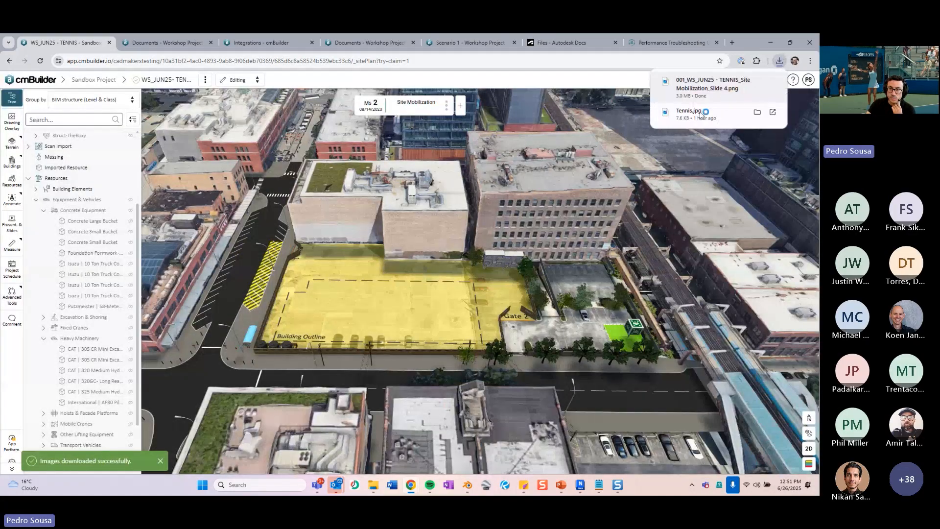
Open the exported Site Mobilization PNG and examine its milestone label, logo and timeline in a maximized window.
{"action": "left_click", "coordinate": [710, 85]}
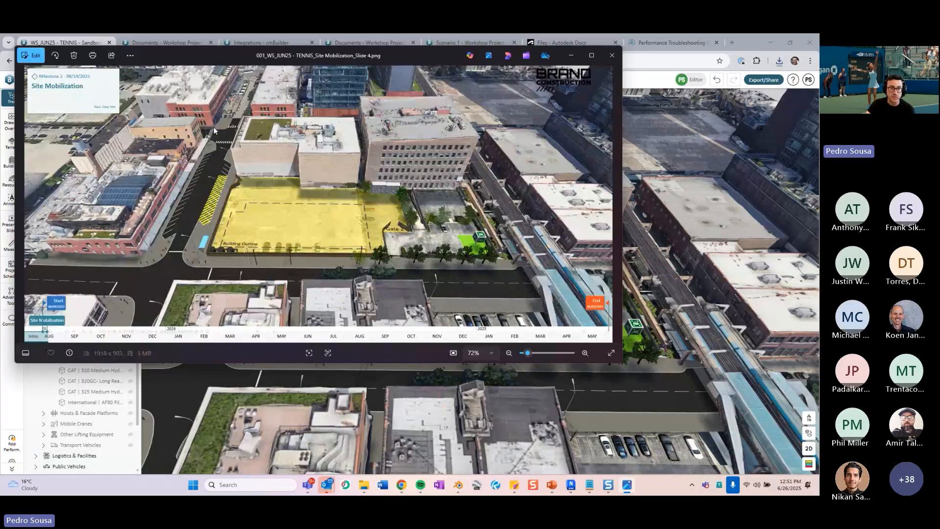
{"action": "key", "text": "ctrl"}
{"action": "key", "text": "ctrl"}
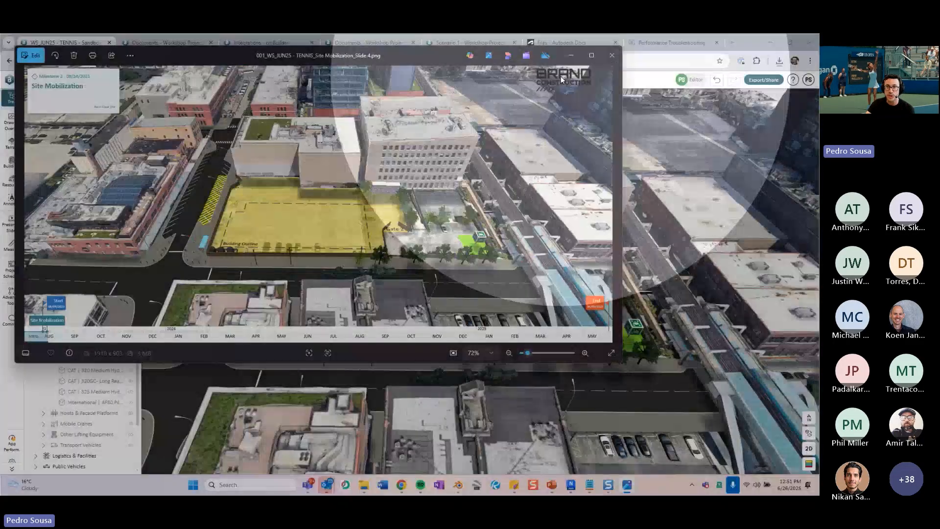
{"action": "left_click", "coordinate": [591, 56]}
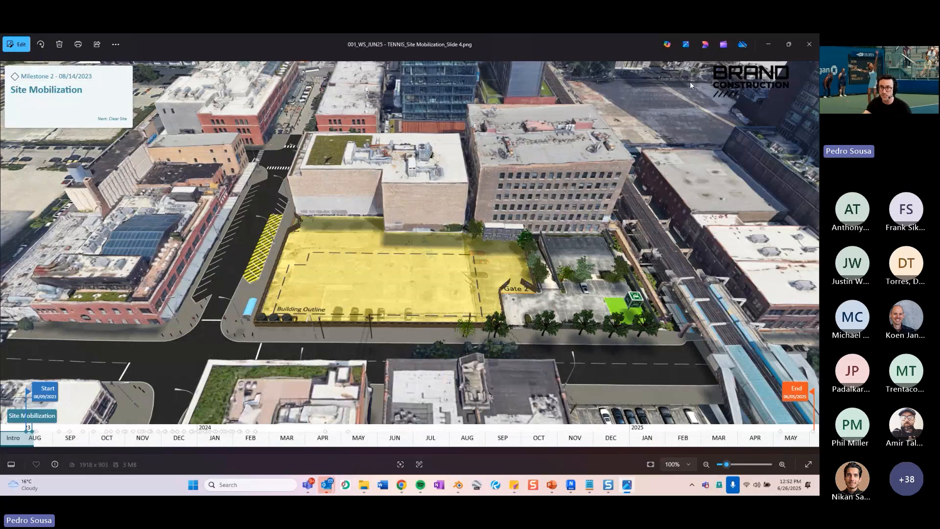
{"action": "left_click", "coordinate": [768, 44]}
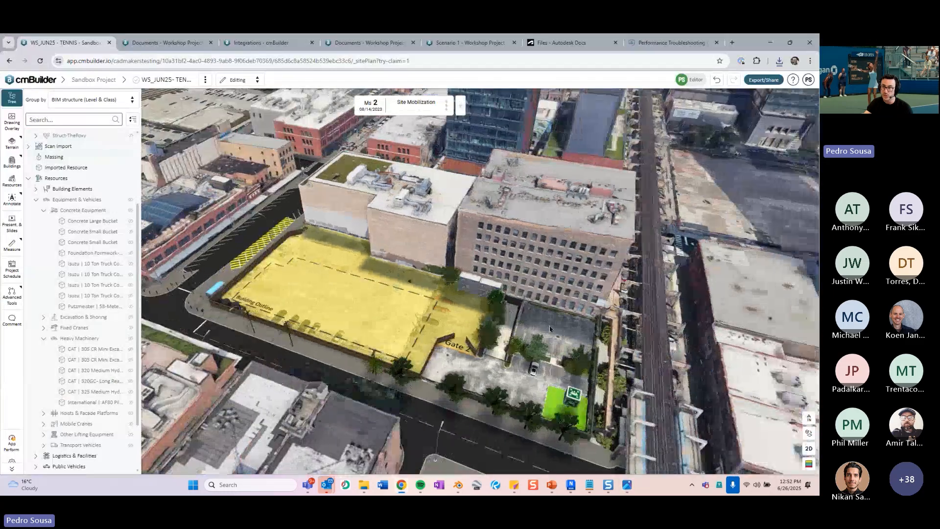
Collapse the Resources group in the scenario's object tree.
{"action": "middle_click_drag", "start_coordinate": [550, 329], "coordinate": [733, 135]}
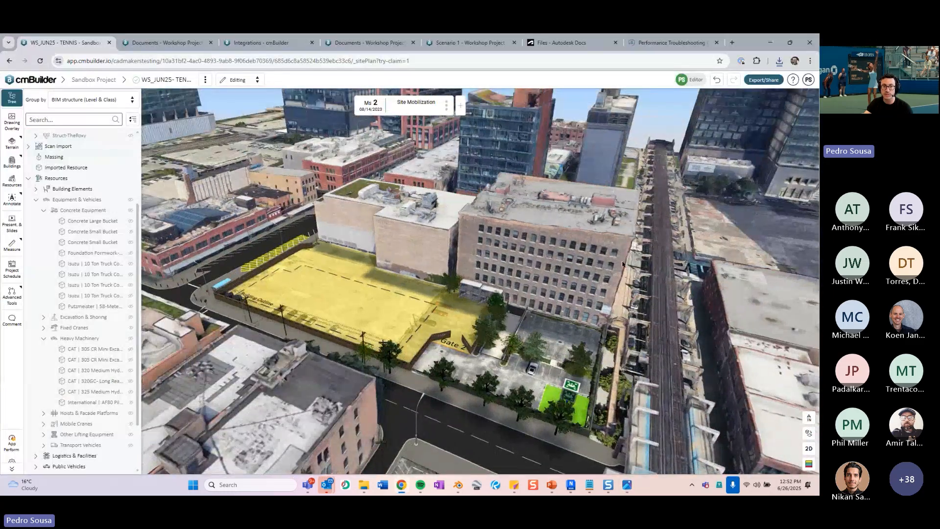
{"action": "scroll", "coordinate": [623, 264], "scroll_direction": "up", "scroll_amount": 3}
{"action": "middle_click_drag", "start_coordinate": [550, 294], "coordinate": [565, 260]}
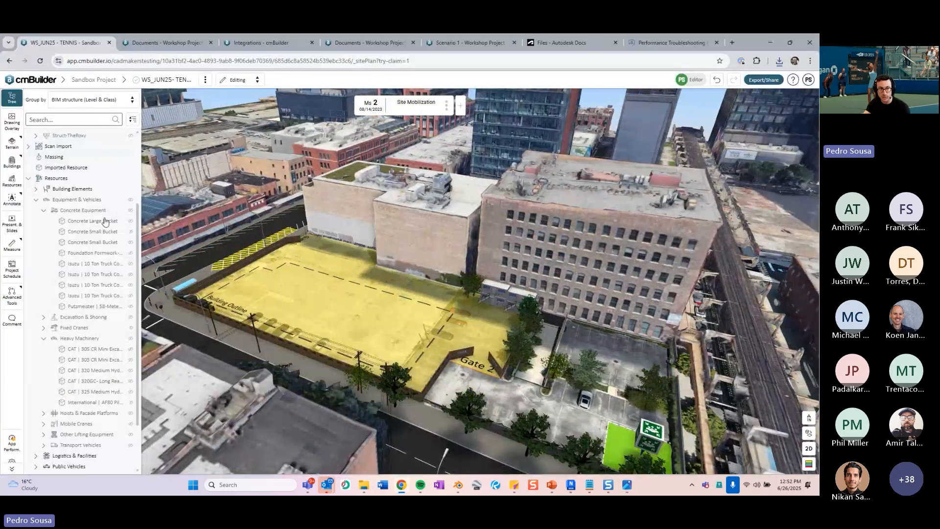
{"action": "left_click", "coordinate": [28, 179]}
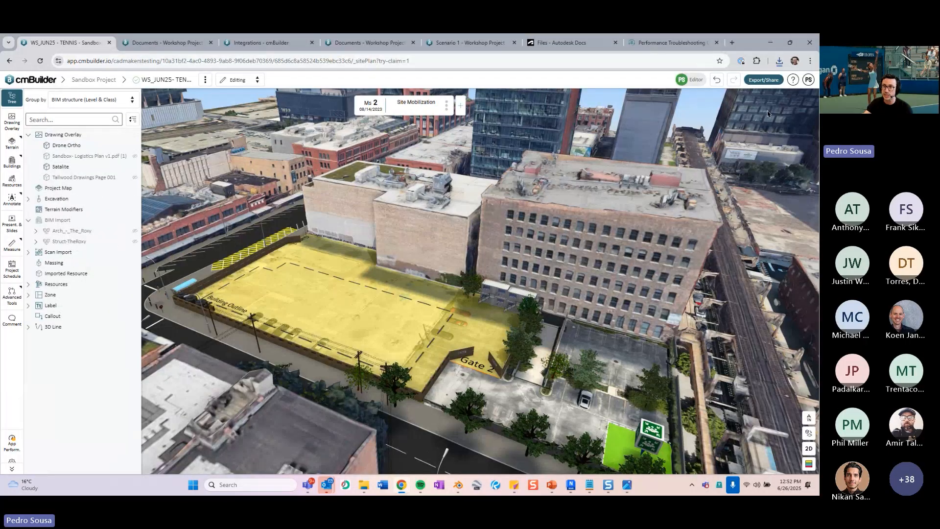
Open the quality settings of a presentation slides export with all slides selected.
{"action": "left_click", "coordinate": [763, 79]}
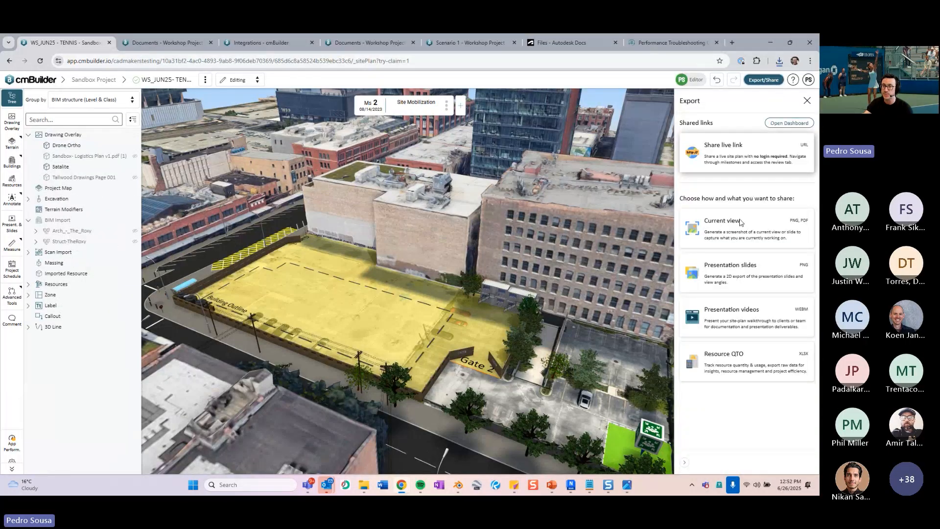
{"action": "left_click", "coordinate": [752, 270]}
{"action": "left_click", "coordinate": [284, 396]}
{"action": "key", "text": "ctrl"}
{"action": "key", "text": "ctrl"}
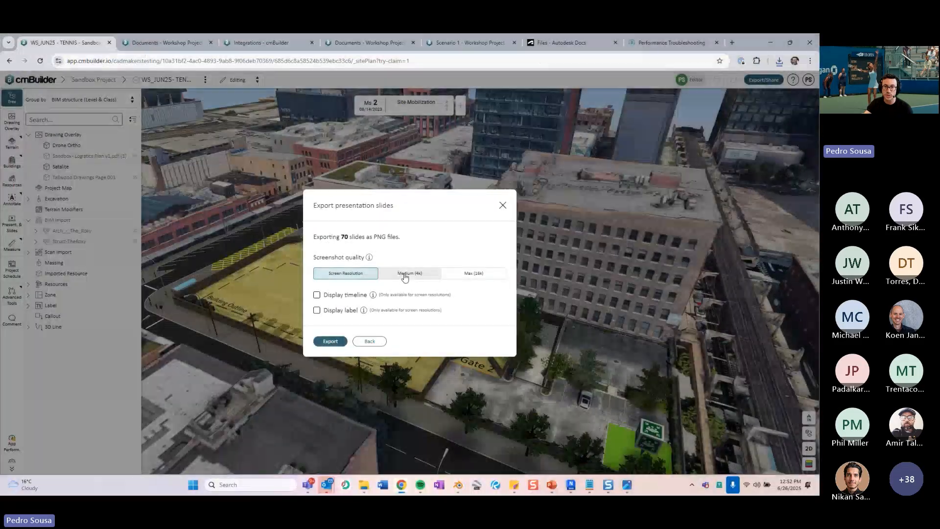
Compare the Screen Resolution, Medium (4k) and Max (16k) quality options and leave the slide export without exporting.
{"action": "left_click", "coordinate": [404, 277]}
{"action": "left_click", "coordinate": [468, 274]}
{"action": "left_click", "coordinate": [420, 274]}
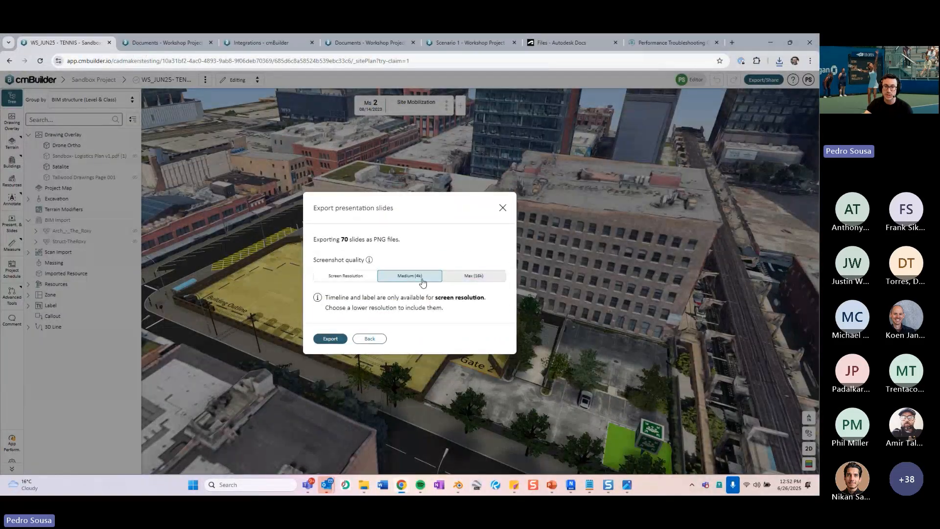
{"action": "left_click", "coordinate": [357, 280]}
{"action": "key", "text": "ctrl"}
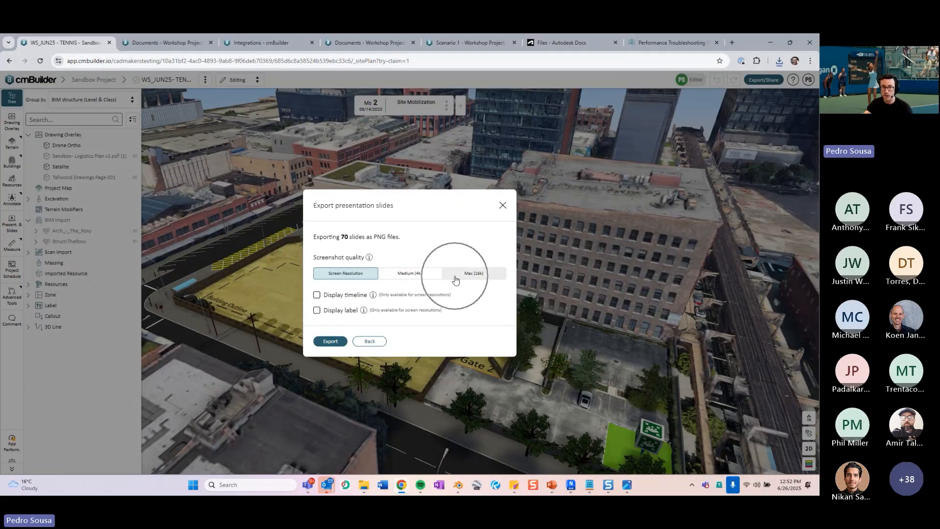
{"action": "key", "text": "ctrl"}
{"action": "key", "text": "ctrl"}
{"action": "key", "text": "ctrl"}
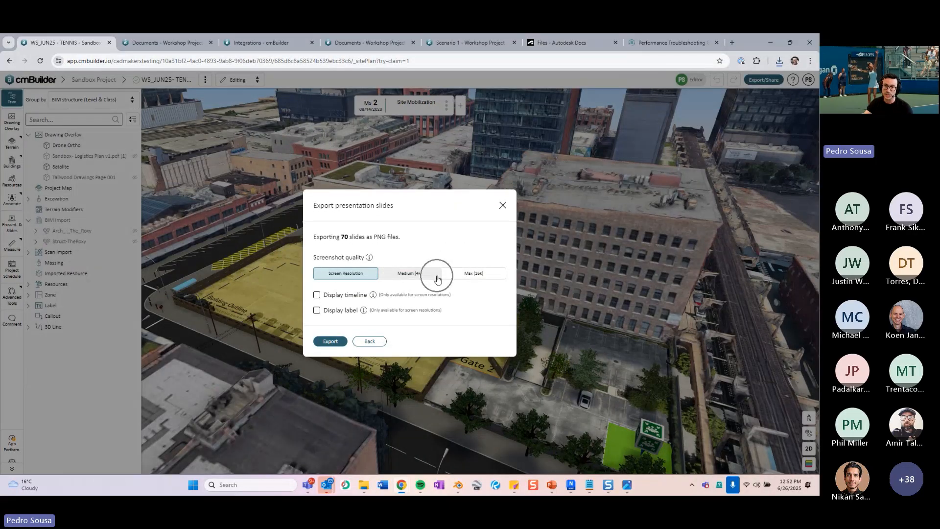
{"action": "left_click", "coordinate": [364, 343]}
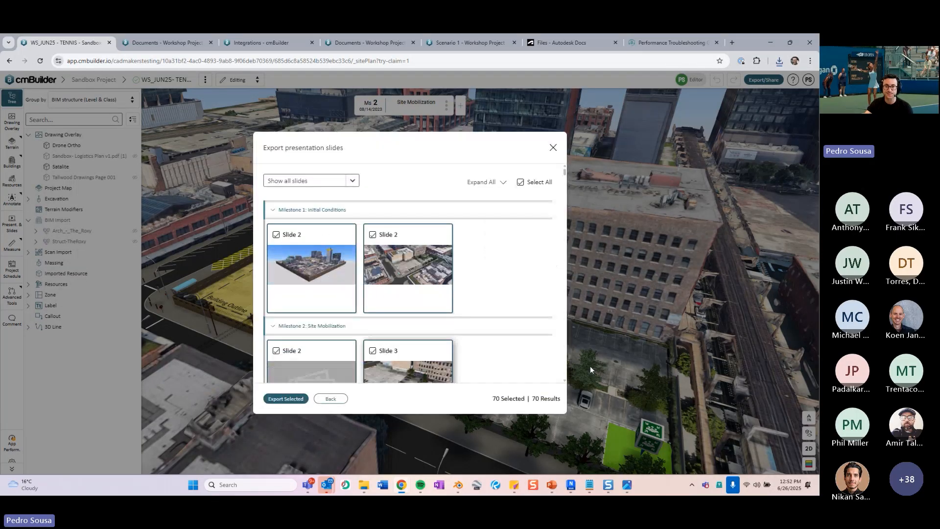
{"action": "left_click", "coordinate": [331, 398]}
{"action": "left_click", "coordinate": [808, 101]}
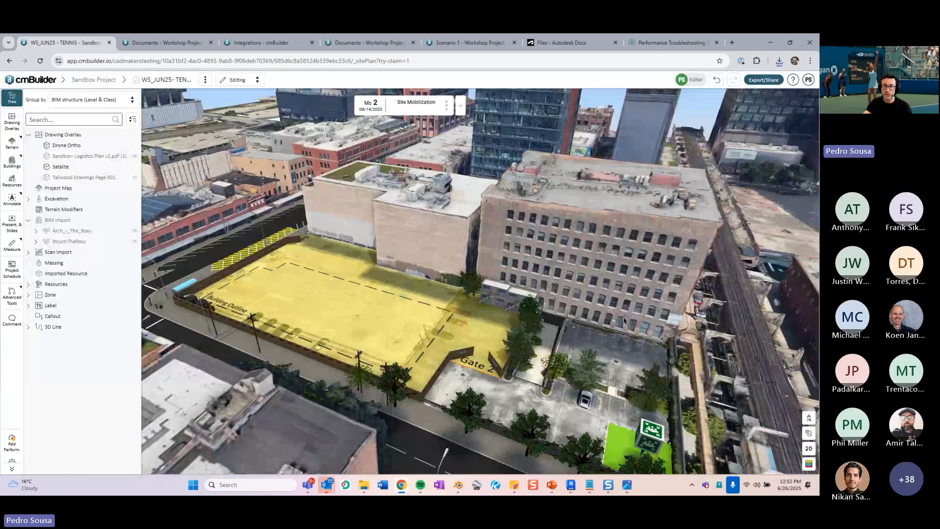
Show the Tips and Tricks slide 19 in PowerPoint and switch to the Performance Troubleshooting Guide in Chrome.
{"action": "left_click", "coordinate": [552, 485]}
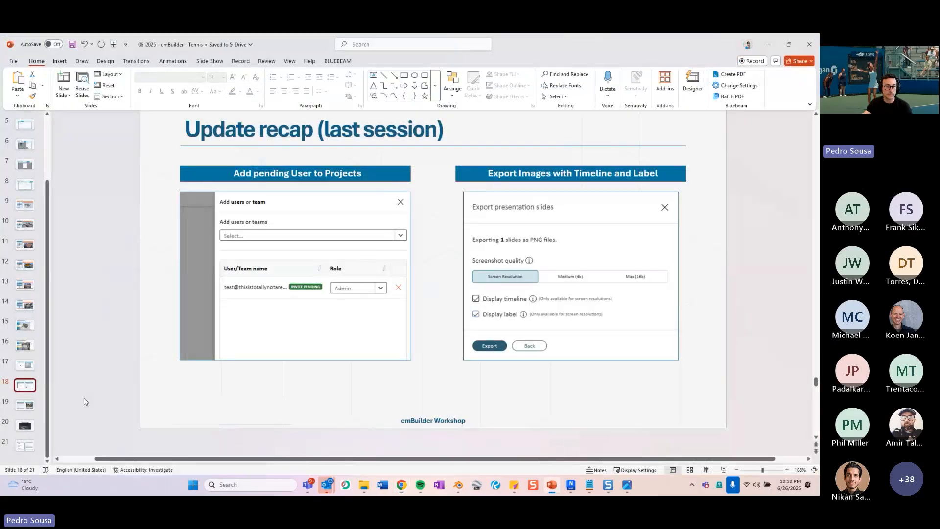
{"action": "left_click", "coordinate": [27, 405]}
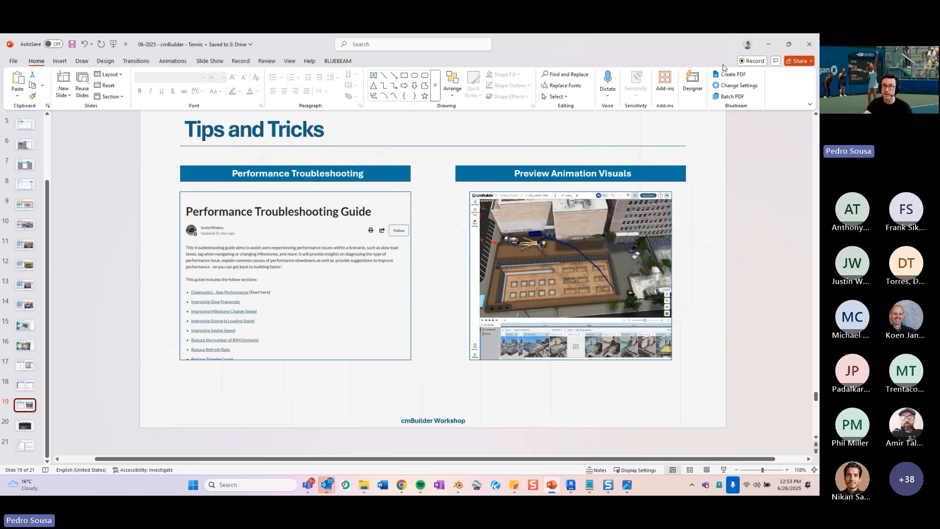
{"action": "left_click", "coordinate": [769, 44]}
{"action": "left_click", "coordinate": [667, 43]}
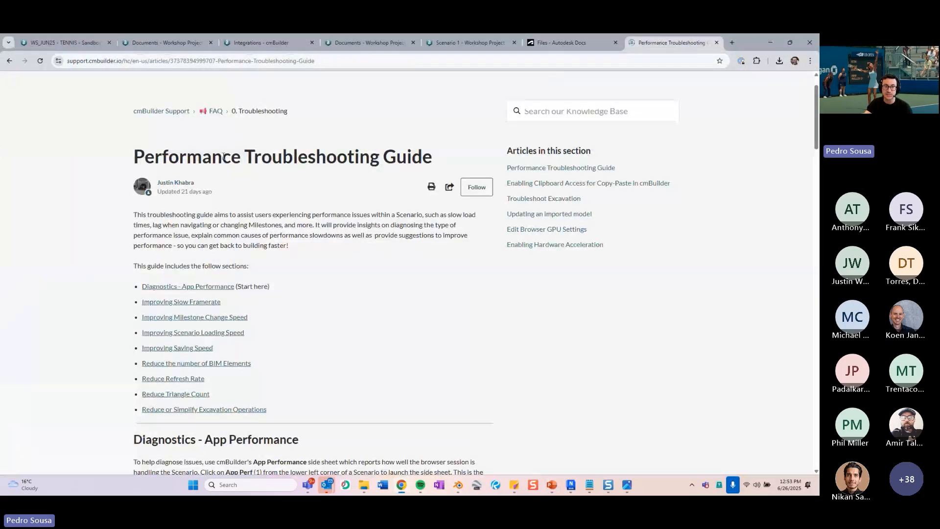
Review the Performance Troubleshooting Guide's section list and App Performance diagnostics, and select the article's web address.
{"action": "scroll", "coordinate": [361, 231], "scroll_direction": "up", "scroll_amount": 2}
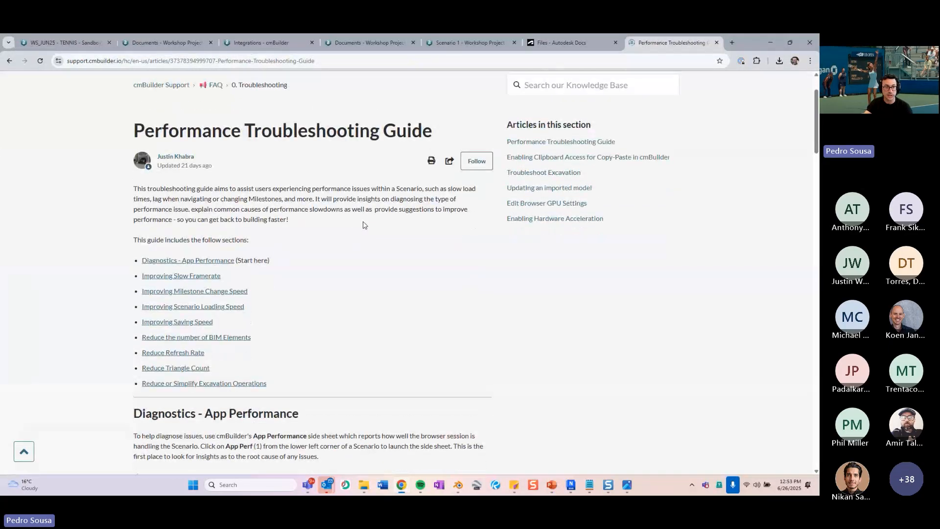
{"action": "scroll", "coordinate": [363, 264], "scroll_direction": "down", "scroll_amount": 1}
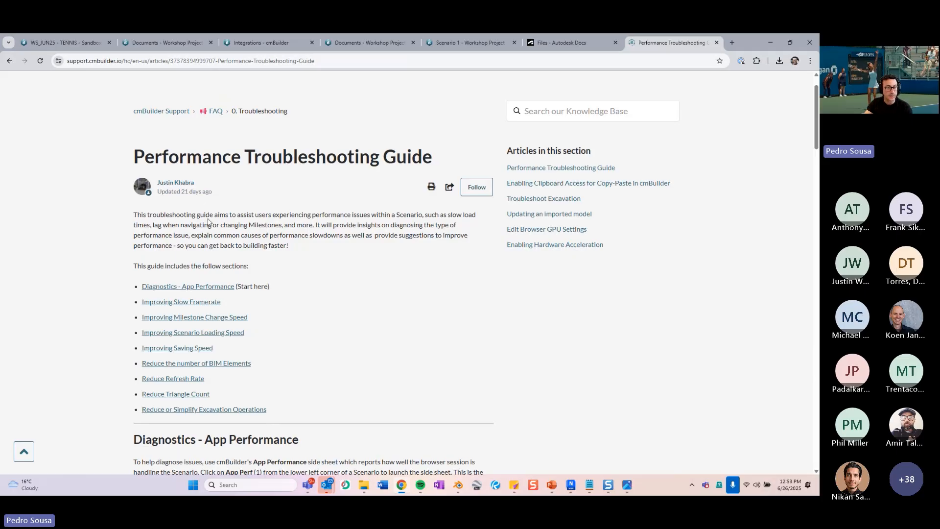
{"action": "scroll", "coordinate": [208, 221], "scroll_direction": "down", "scroll_amount": 3}
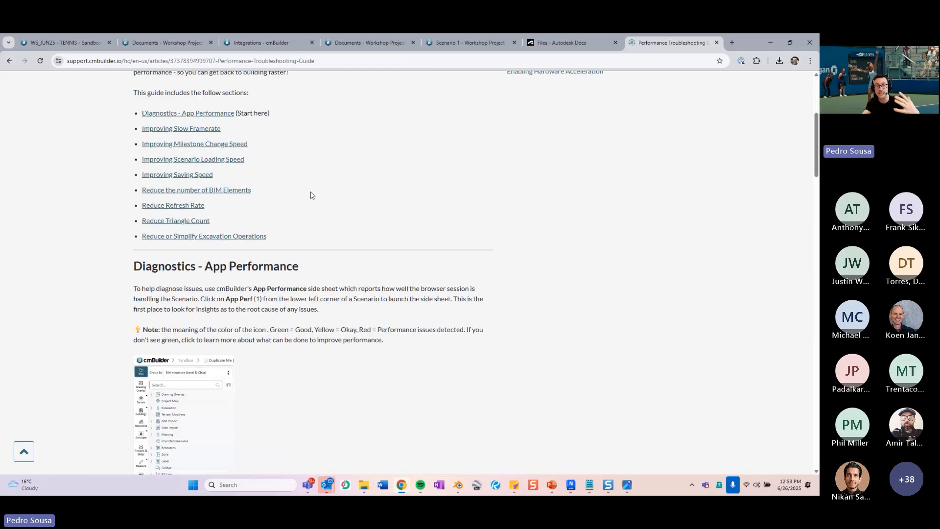
{"action": "scroll", "coordinate": [311, 195], "scroll_direction": "down", "scroll_amount": 2}
{"action": "scroll", "coordinate": [318, 204], "scroll_direction": "up", "scroll_amount": 2}
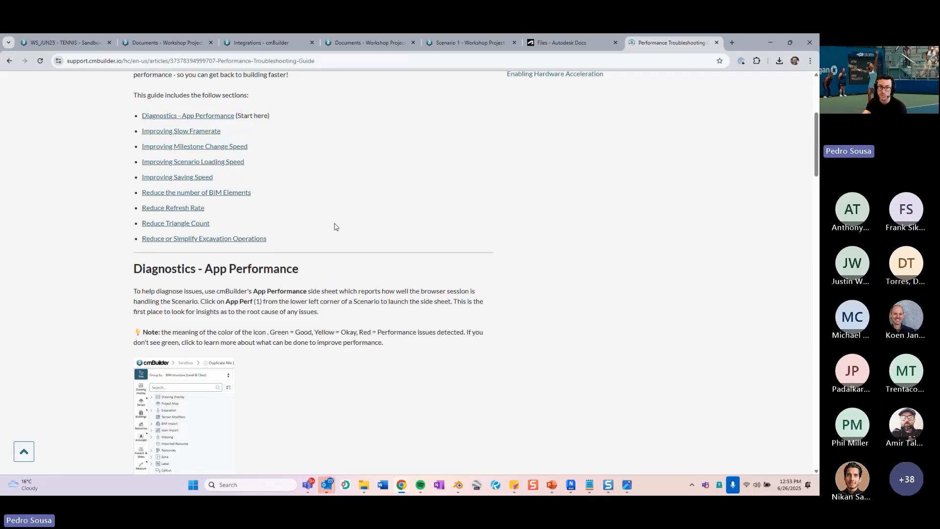
{"action": "scroll", "coordinate": [335, 228], "scroll_direction": "down", "scroll_amount": 4}
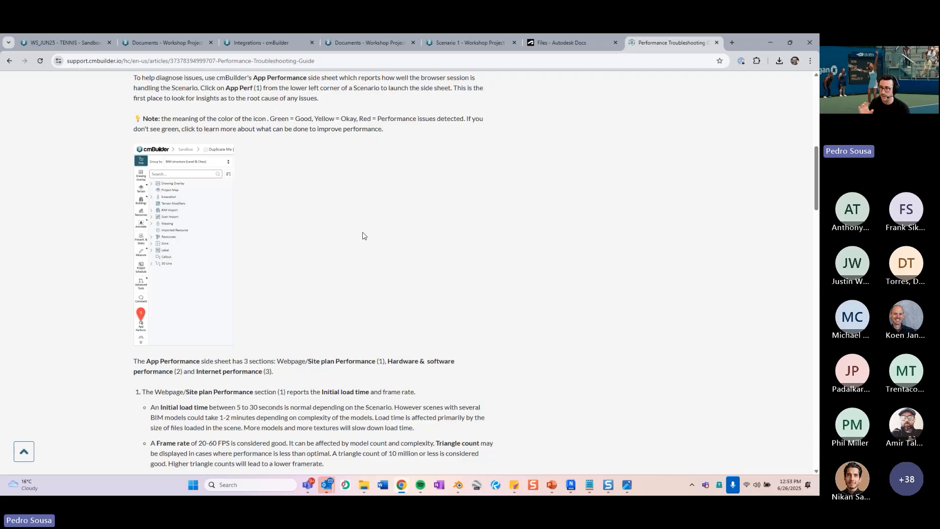
{"action": "scroll", "coordinate": [369, 239], "scroll_direction": "down", "scroll_amount": 15}
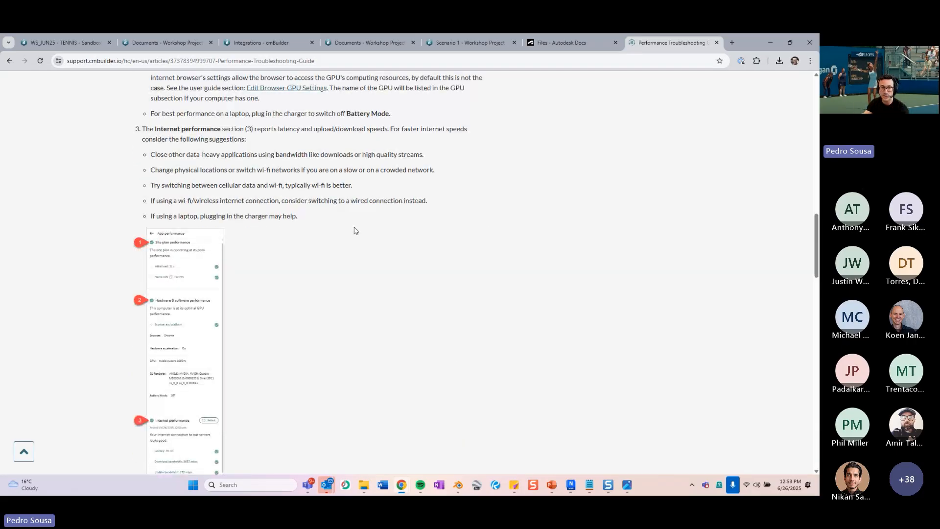
{"action": "scroll", "coordinate": [357, 270], "scroll_direction": "up", "scroll_amount": 20}
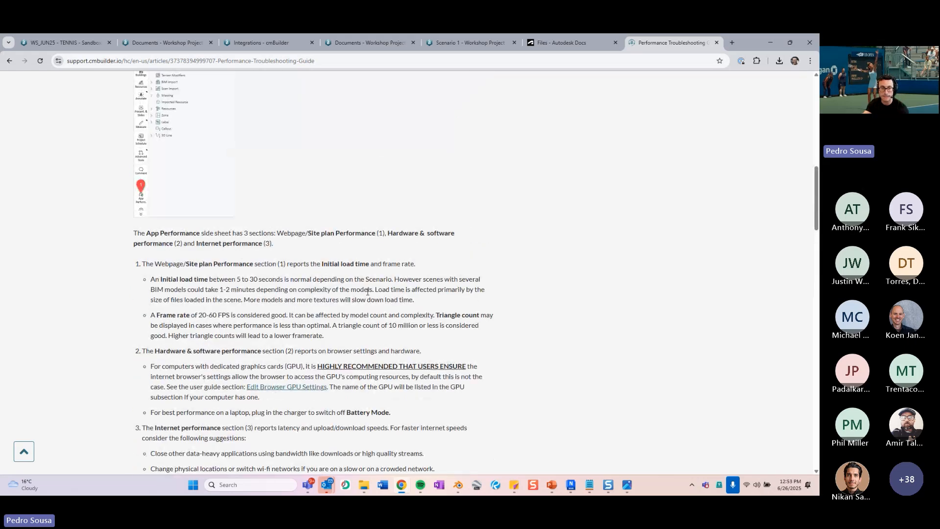
{"action": "scroll", "coordinate": [353, 313], "scroll_direction": "down", "scroll_amount": 3}
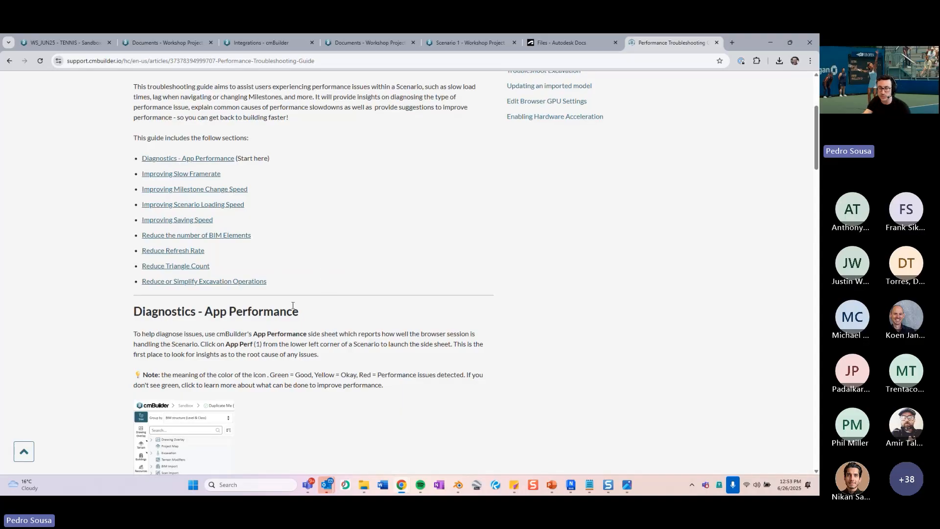
{"action": "scroll", "coordinate": [489, 168], "scroll_direction": "up", "scroll_amount": 3}
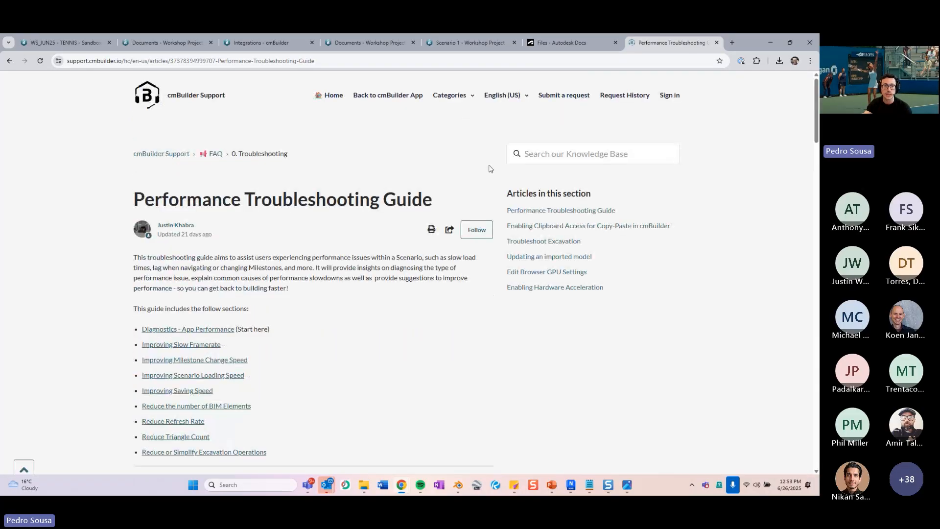
{"action": "left_click", "coordinate": [311, 62]}
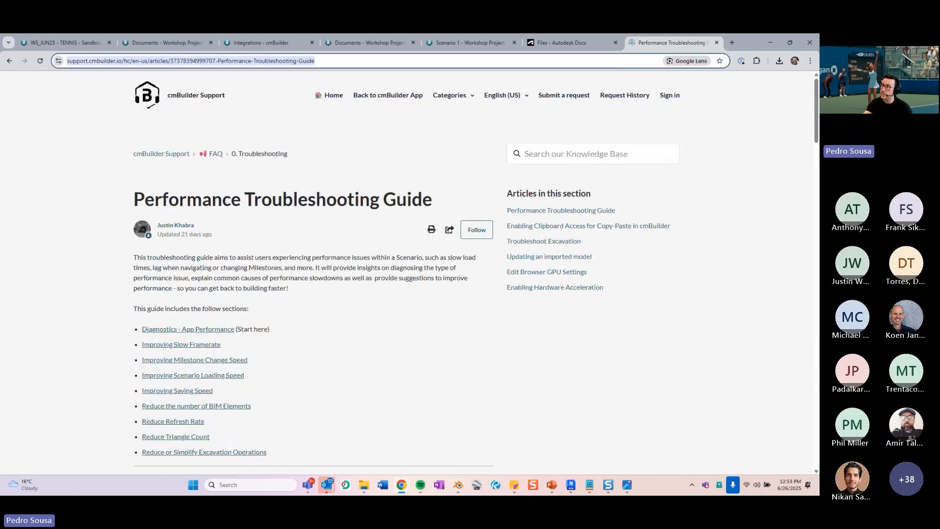
{"action": "key", "text": "alt+Tab"}
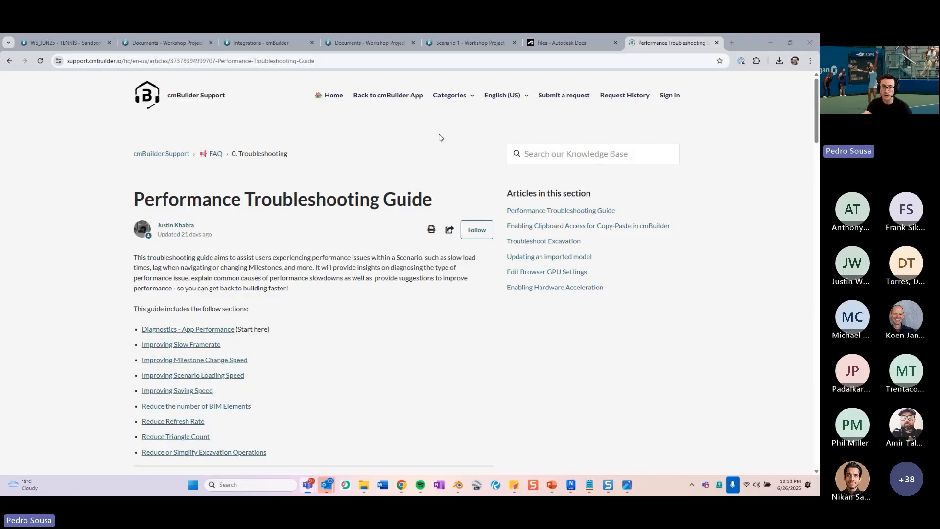
Search the user guide inside the WS_JUN25 - TENNIS scenario for "performance", skim the Performance Troubleshooting Guide and close the help.
{"action": "left_click", "coordinate": [84, 43]}
{"action": "left_click", "coordinate": [793, 79]}
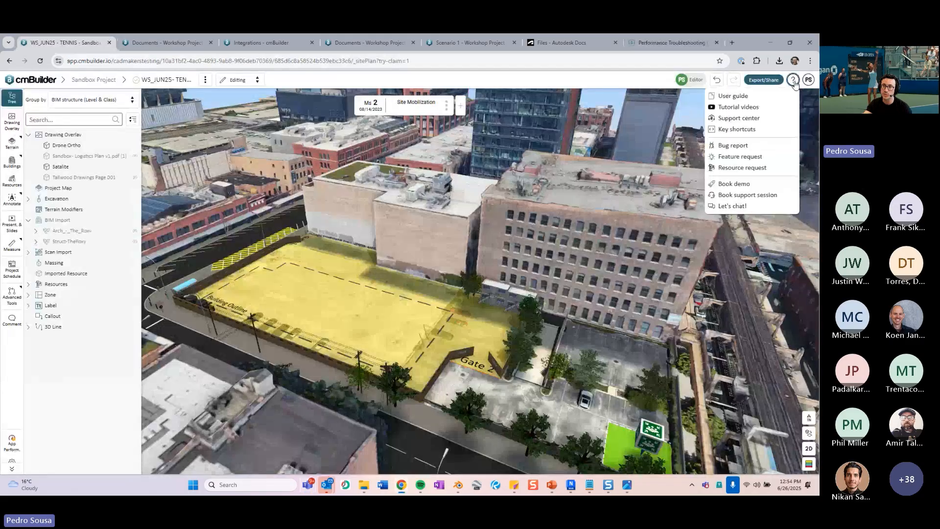
{"action": "left_click", "coordinate": [734, 97]}
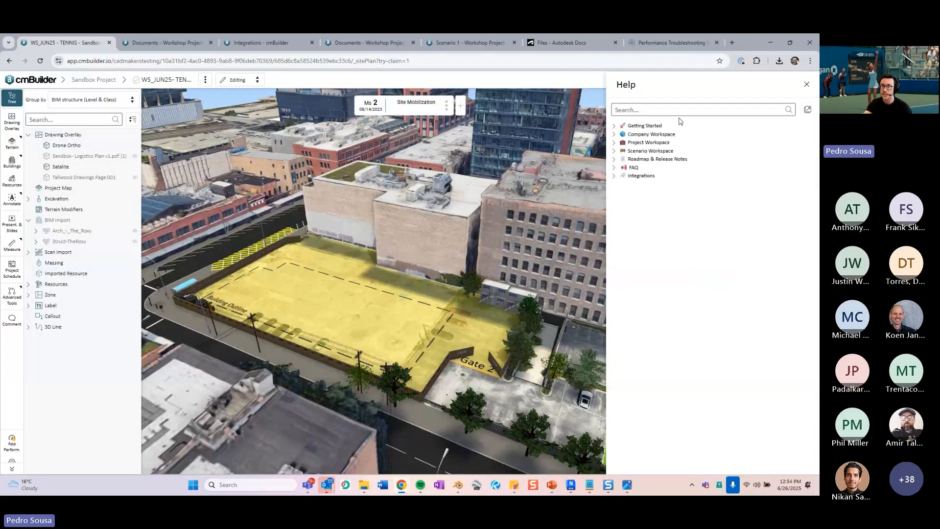
{"action": "left_click", "coordinate": [679, 110]}
{"action": "type", "text": "performance"}
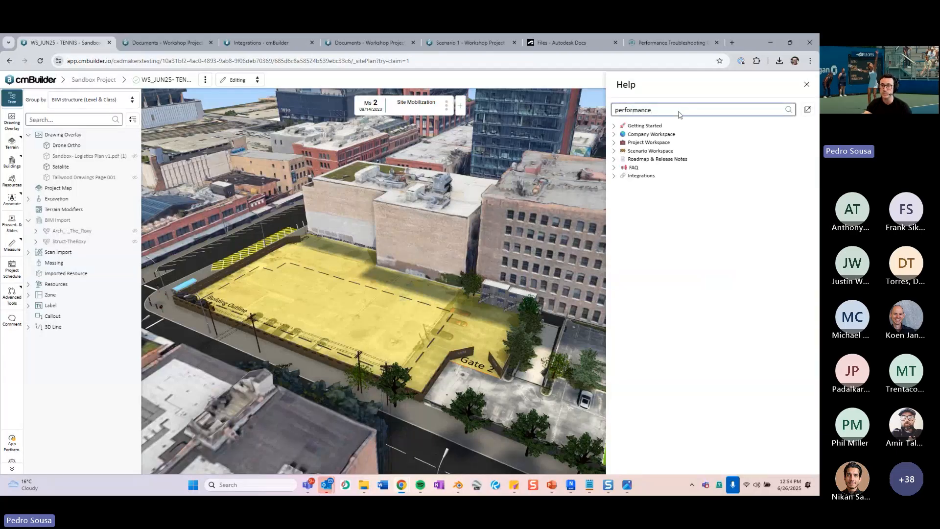
{"action": "key", "text": "Return"}
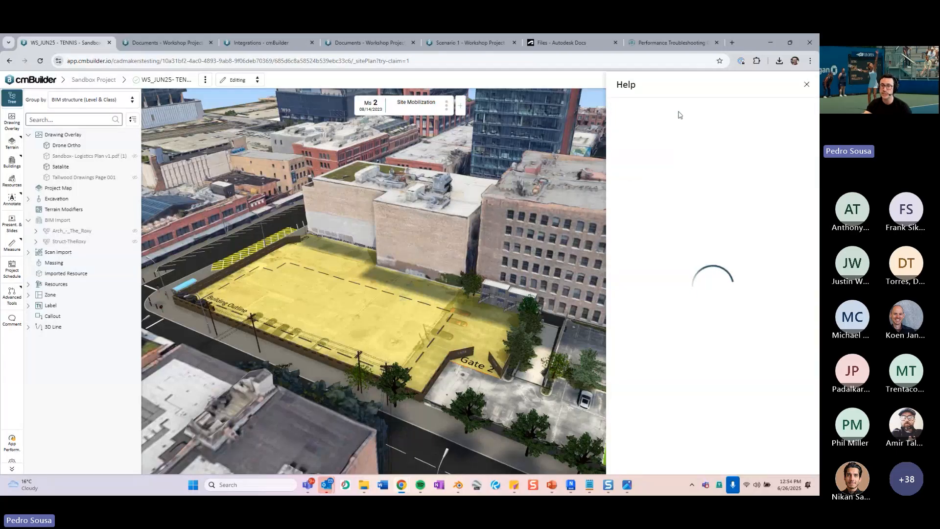
{"action": "left_click", "coordinate": [672, 143]}
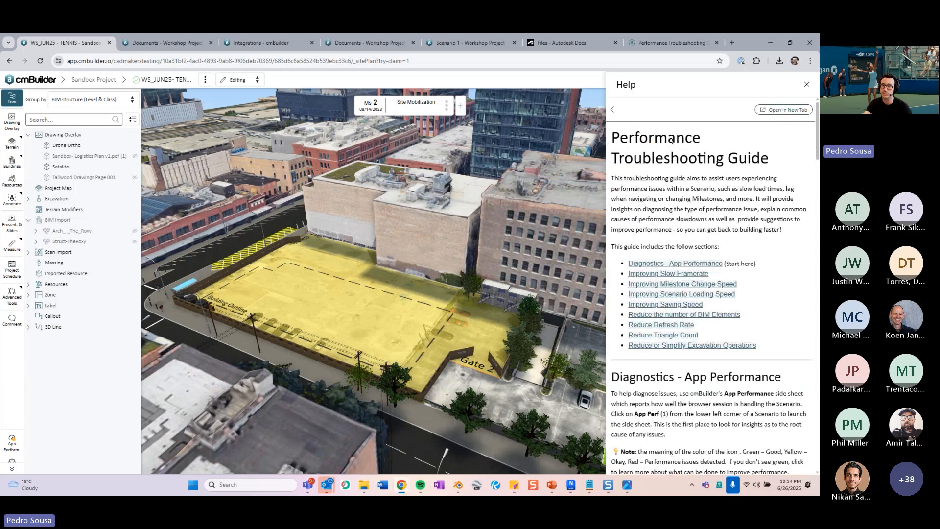
{"action": "scroll", "coordinate": [693, 136], "scroll_direction": "down", "scroll_amount": 15}
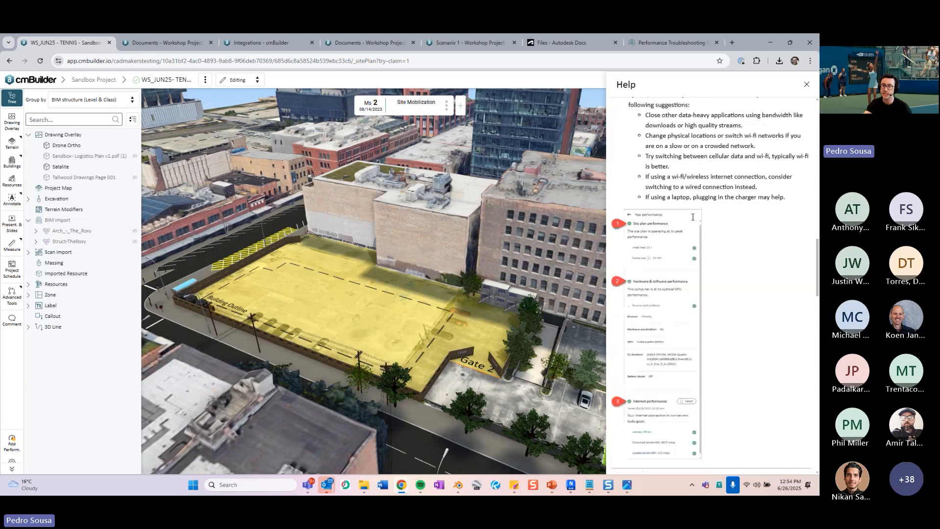
{"action": "left_click", "coordinate": [806, 84]}
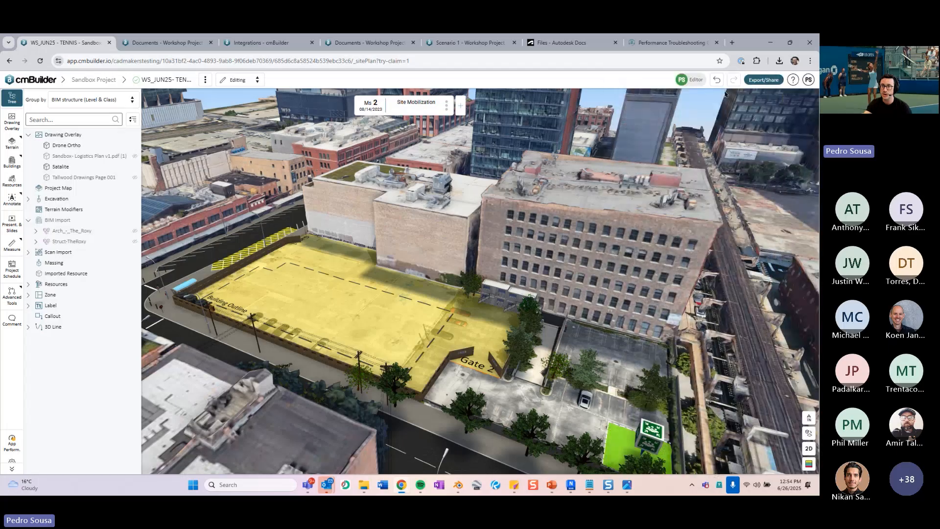
Open the cmBuilder Support Center, search it for "perform", skim the Performance Troubleshooting Guide and close the page.
{"action": "left_click", "coordinate": [793, 79]}
{"action": "left_click", "coordinate": [739, 116]}
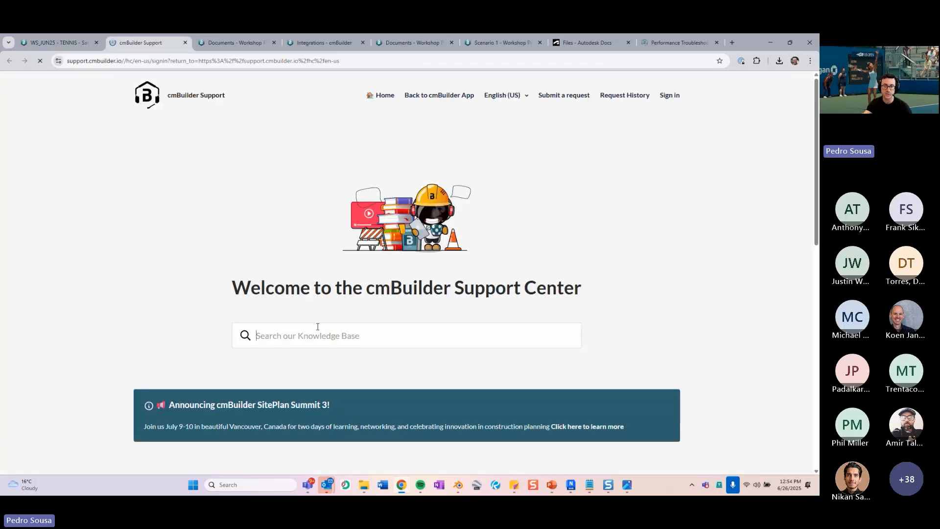
{"action": "type", "text": "perf"}
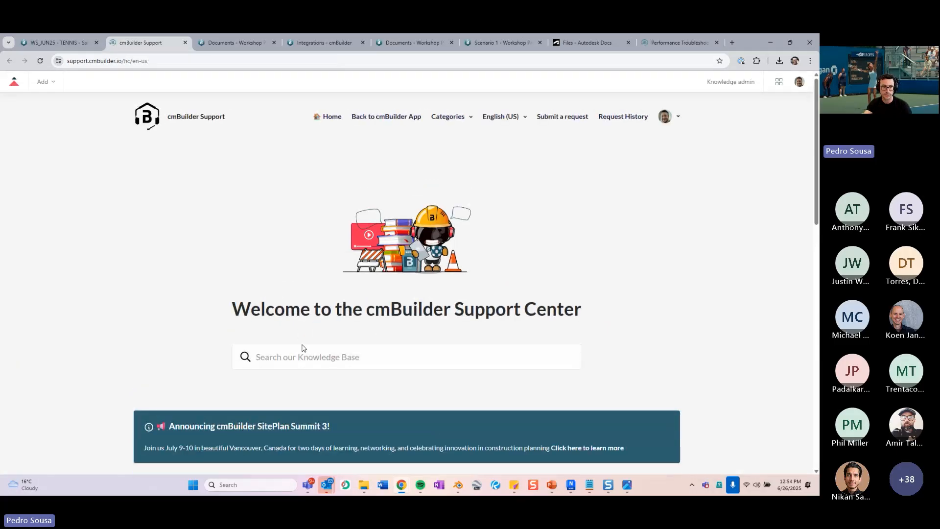
{"action": "left_click", "coordinate": [307, 357]}
{"action": "type", "text": "perform"}
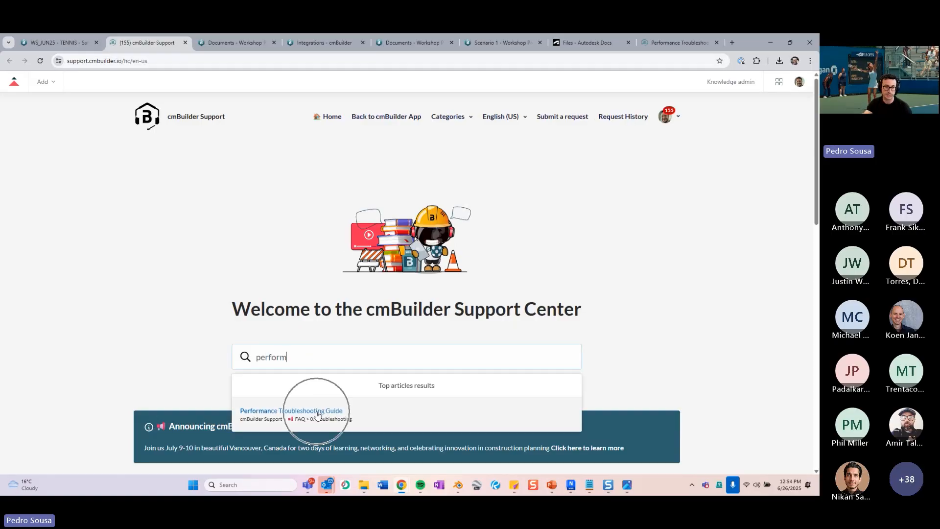
{"action": "left_click", "coordinate": [317, 414]}
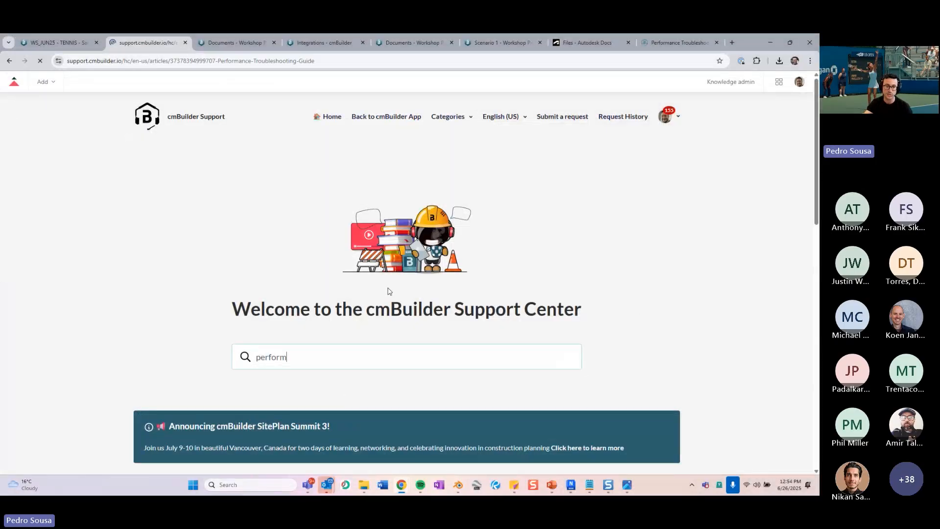
{"action": "scroll", "coordinate": [369, 254], "scroll_direction": "down", "scroll_amount": 7}
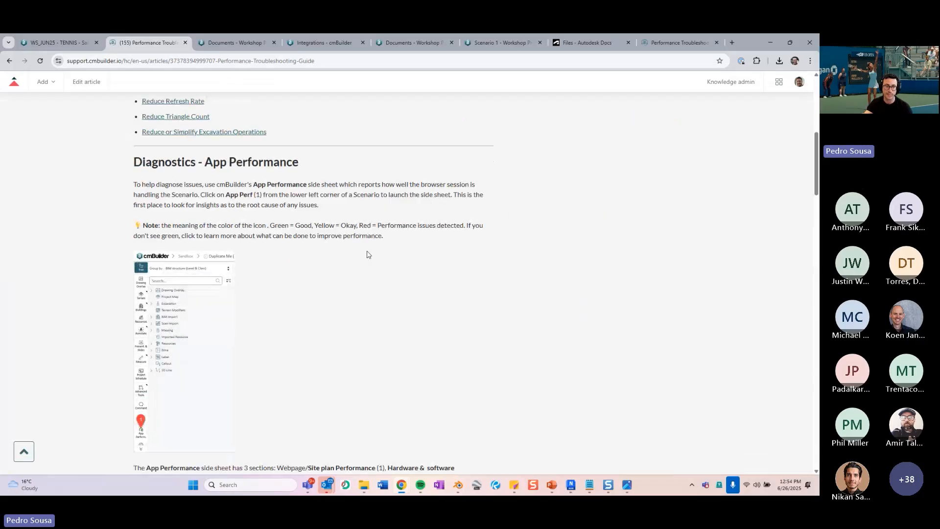
{"action": "left_click", "coordinate": [189, 42]}
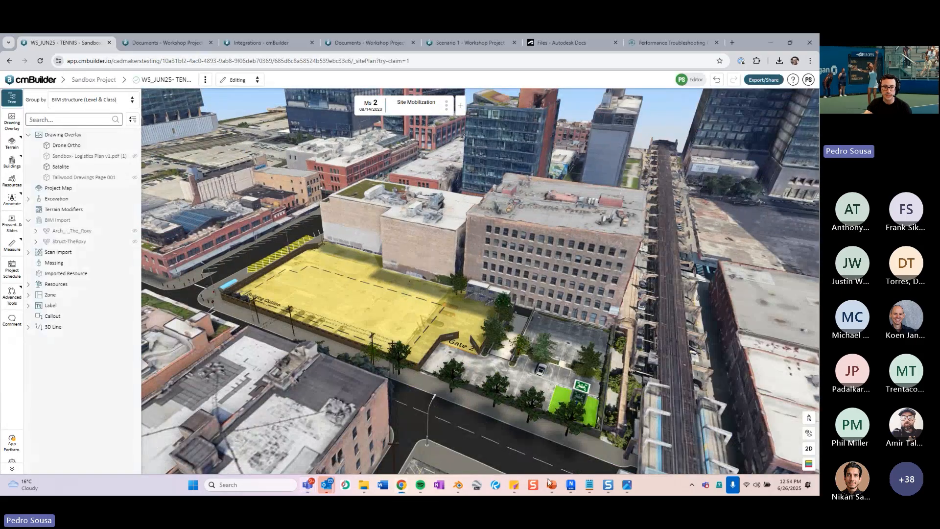
Show the Tips and Tricks slide in PowerPoint, return to cmBuilder and view the Experimental Features in the user settings without saving.
{"action": "left_click", "coordinate": [552, 485]}
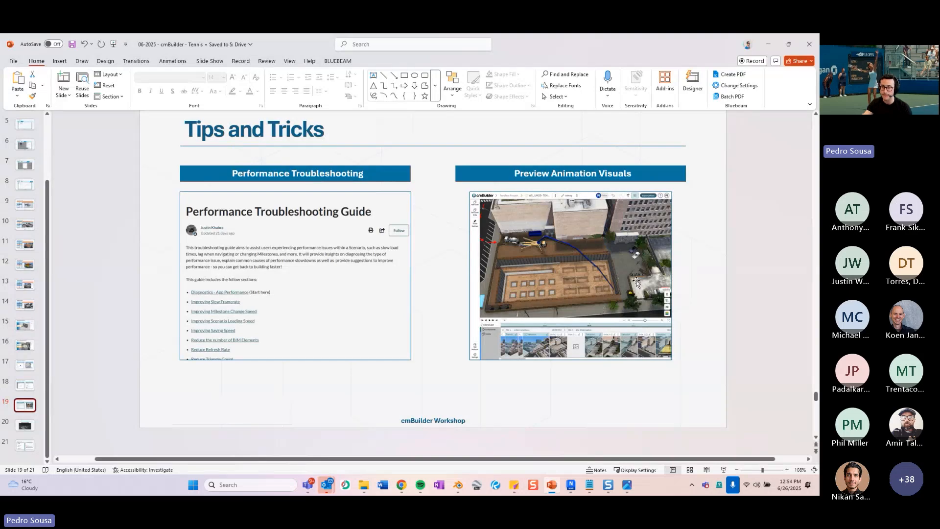
{"action": "left_click", "coordinate": [770, 45]}
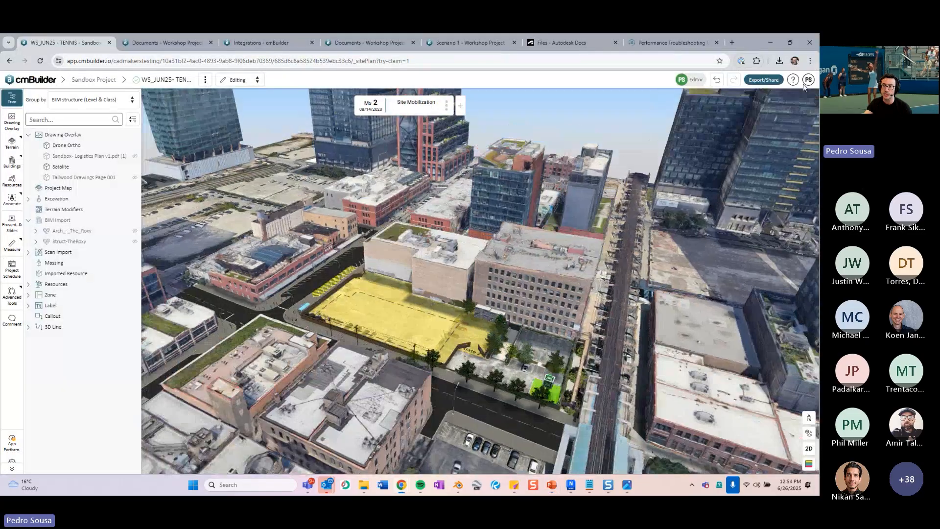
{"action": "left_click", "coordinate": [808, 81]}
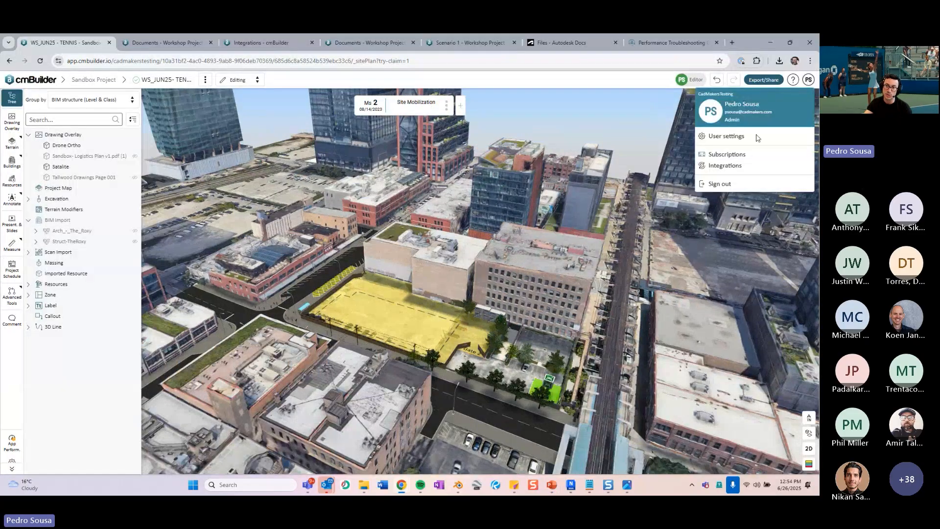
{"action": "left_click", "coordinate": [734, 137]}
{"action": "scroll", "coordinate": [453, 261], "scroll_direction": "down", "scroll_amount": 5}
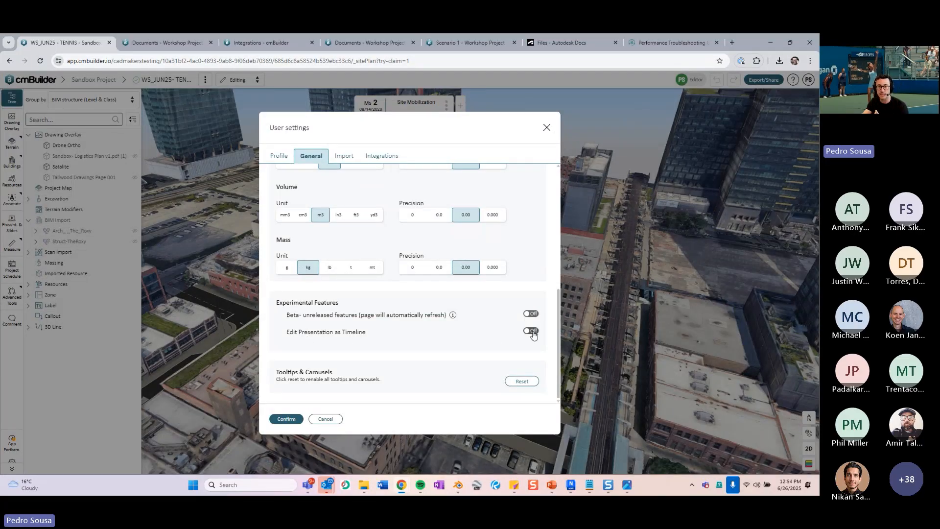
{"action": "left_click", "coordinate": [326, 419]}
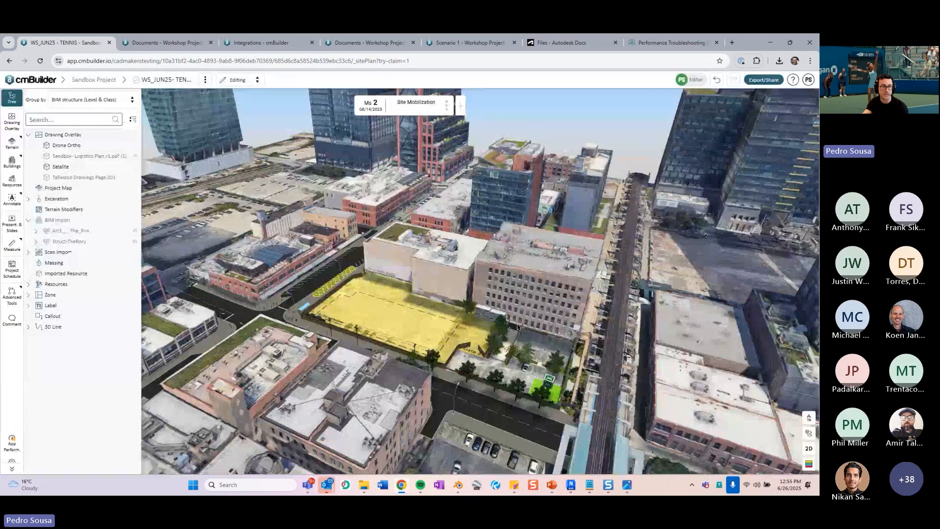
Open the scenario's Presentation & Slides list and look through the slides of the first milestones.
{"action": "left_click", "coordinate": [12, 224]}
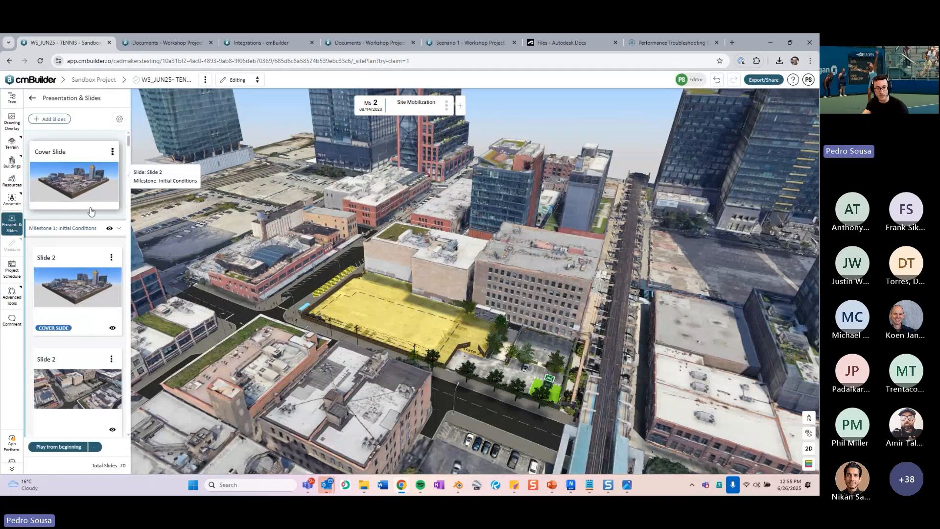
{"action": "scroll", "coordinate": [88, 210], "scroll_direction": "down", "scroll_amount": 5}
{"action": "scroll", "coordinate": [88, 264], "scroll_direction": "down", "scroll_amount": 3}
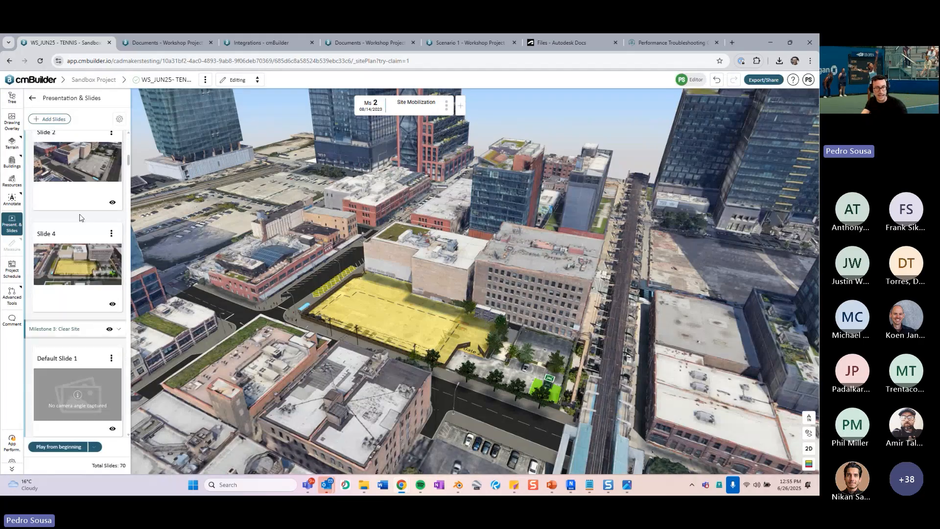
Turn on the Edit Presentation as Timeline experimental feature in the general user settings and save the settings.
{"action": "left_click", "coordinate": [809, 80]}
{"action": "left_click", "coordinate": [729, 136]}
{"action": "scroll", "coordinate": [480, 318], "scroll_direction": "down", "scroll_amount": 10}
{"action": "left_click", "coordinate": [529, 338]}
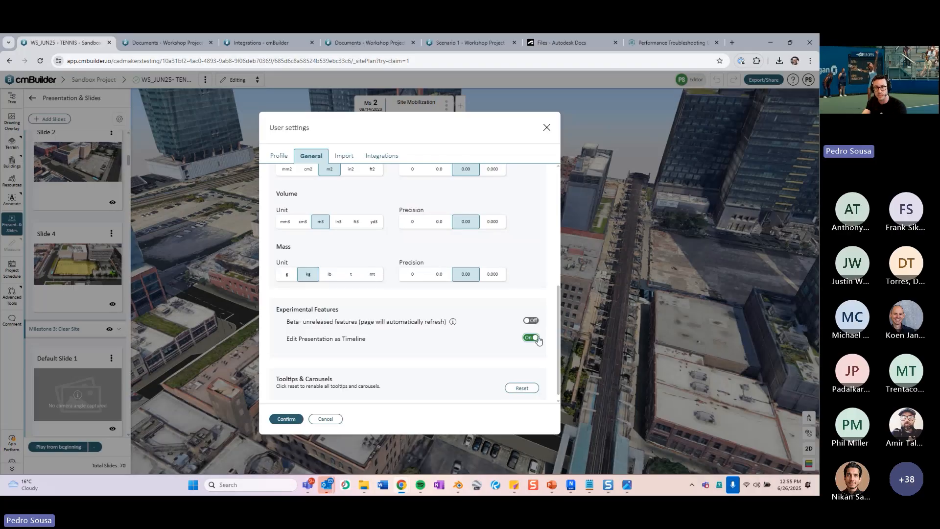
{"action": "left_click", "coordinate": [286, 420]}
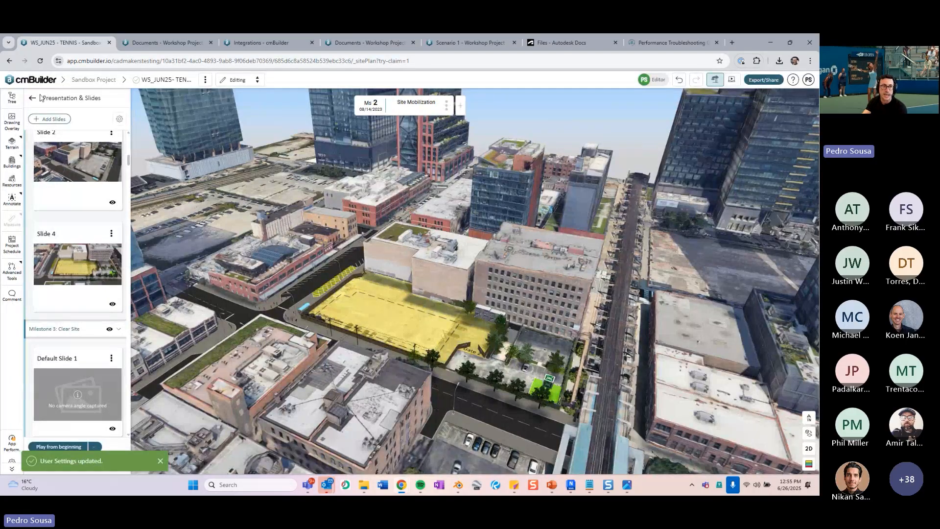
Leave the Presentation & Slides list and switch the scenario to presentation-edit mode with the timeline.
{"action": "left_click", "coordinate": [34, 98]}
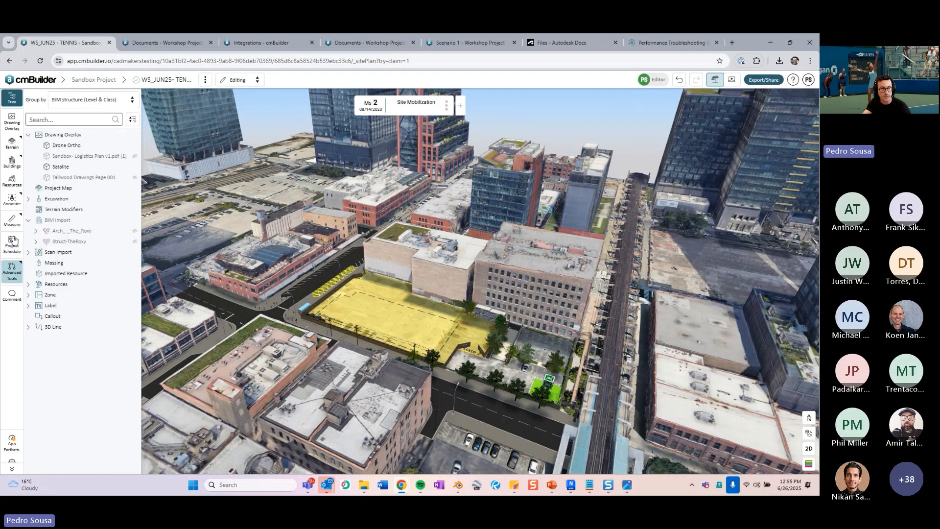
{"action": "left_click", "coordinate": [731, 80]}
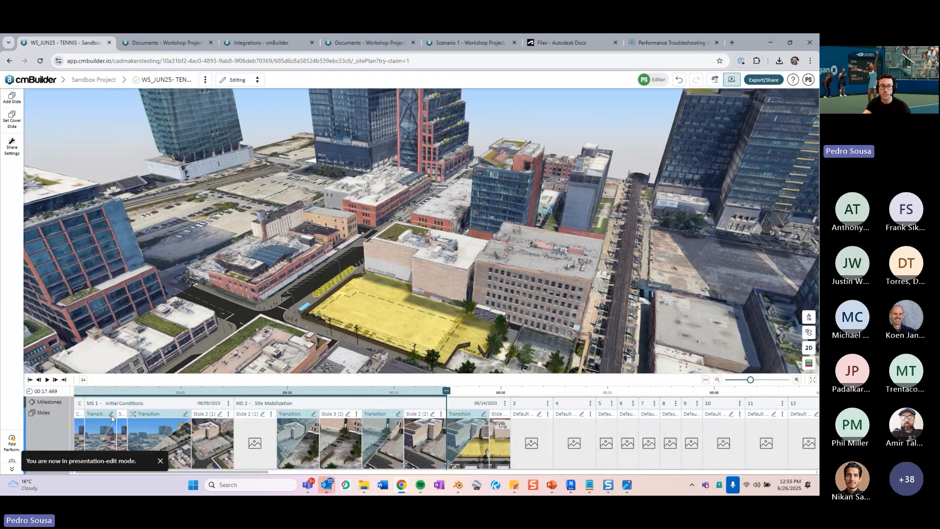
Dismiss the presentation-edit mode notice and examine the yellow building site in Site Mobilization up close.
{"action": "left_click", "coordinate": [161, 461]}
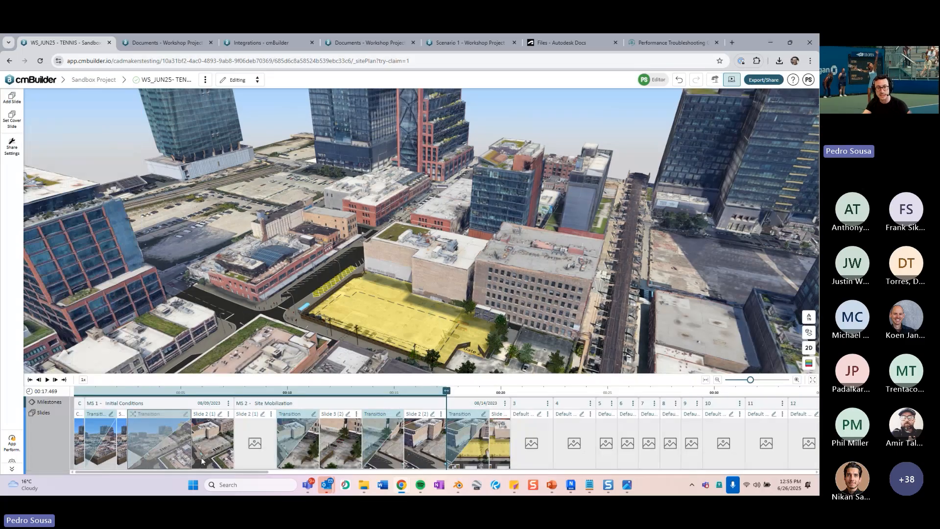
{"action": "left_click_drag", "start_coordinate": [223, 472], "coordinate": [270, 474]}
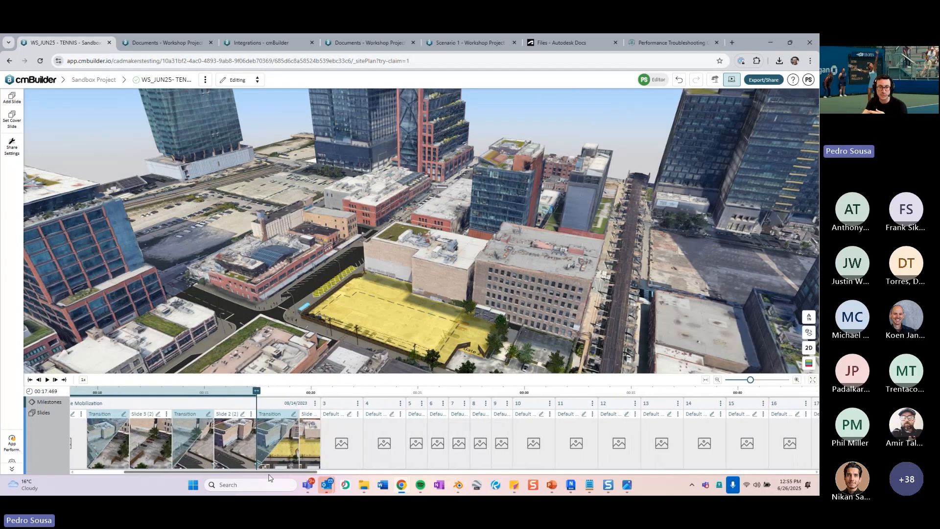
{"action": "middle_click_drag", "start_coordinate": [380, 293], "coordinate": [406, 315]}
{"action": "scroll", "coordinate": [406, 319], "scroll_direction": "up", "scroll_amount": 4}
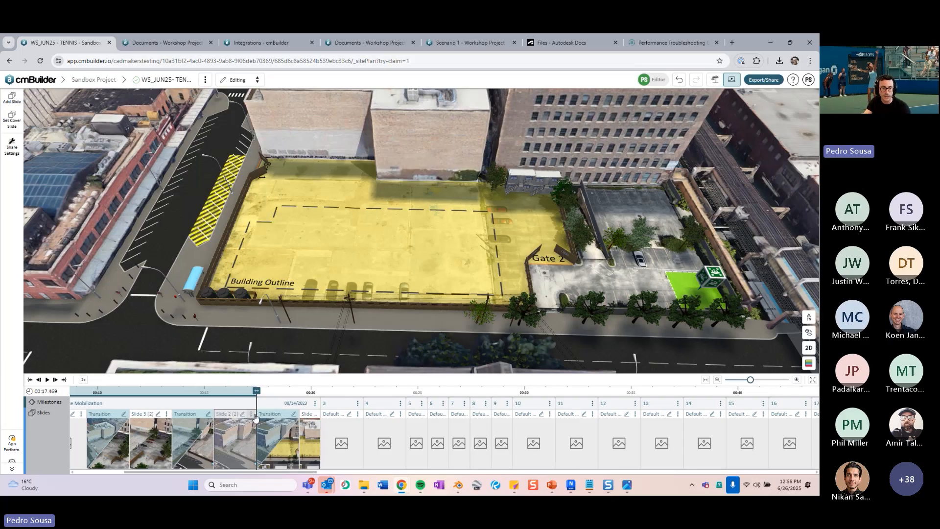
Scrub the presentation timeline forward to milestone 9 and examine the excavation pit up close.
{"action": "left_click_drag", "start_coordinate": [285, 472], "coordinate": [295, 472]}
{"action": "left_click_drag", "start_coordinate": [224, 393], "coordinate": [470, 402]}
{"action": "scroll", "coordinate": [416, 303], "scroll_direction": "up", "scroll_amount": 5}
{"action": "left_click_drag", "start_coordinate": [416, 245], "coordinate": [440, 294]}
{"action": "scroll", "coordinate": [445, 245], "scroll_direction": "up", "scroll_amount": 3}
{"action": "left_click_drag", "start_coordinate": [445, 238], "coordinate": [442, 265]}
{"action": "scroll", "coordinate": [449, 220], "scroll_direction": "down", "scroll_amount": 3}
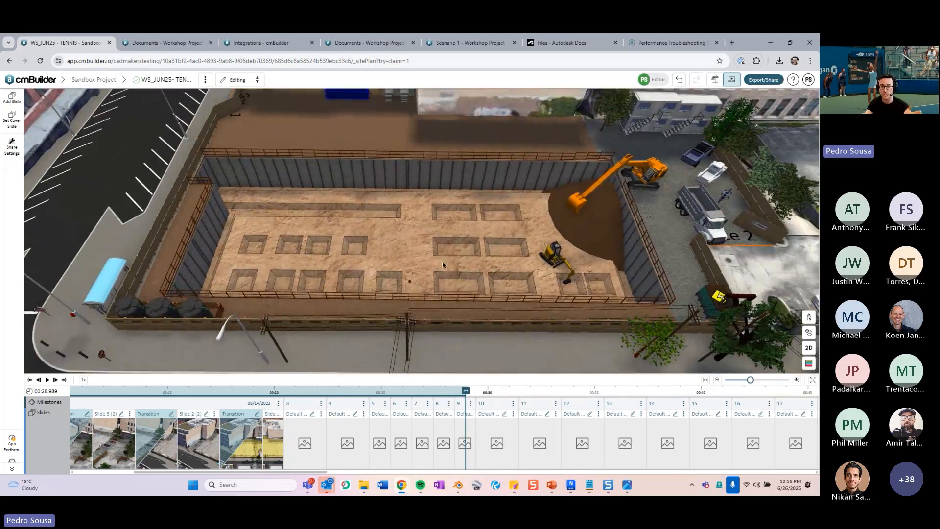
Scrub the timeline past milestone 10 to milestone 15 and examine the building site within its surroundings.
{"action": "left_click_drag", "start_coordinate": [466, 392], "coordinate": [485, 389]}
{"action": "mouse_move", "coordinate": [506, 390]}
{"action": "left_mouse_down"}
{"action": "mouse_move", "coordinate": [482, 390]}
{"action": "mouse_move", "coordinate": [521, 392]}
{"action": "left_mouse_up"}
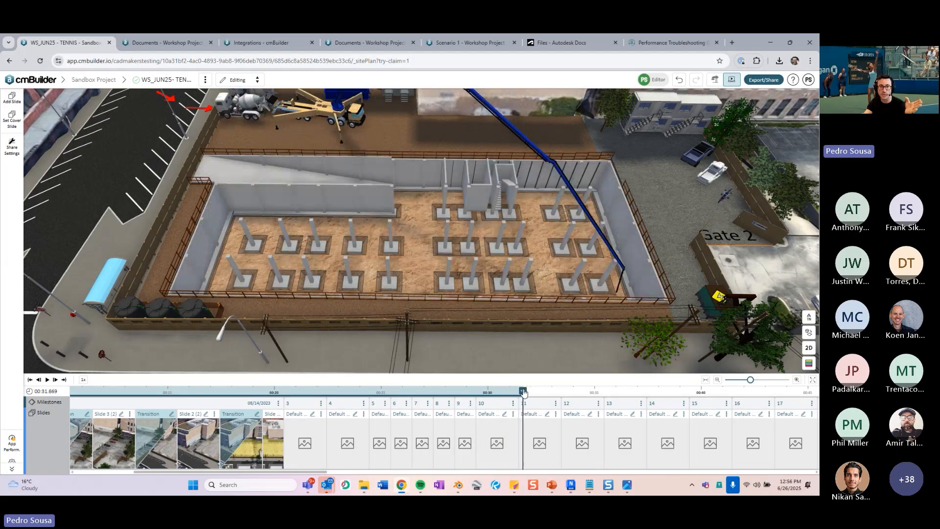
{"action": "left_click_drag", "start_coordinate": [521, 392], "coordinate": [710, 398]}
{"action": "scroll", "coordinate": [544, 245], "scroll_direction": "down", "scroll_amount": 6}
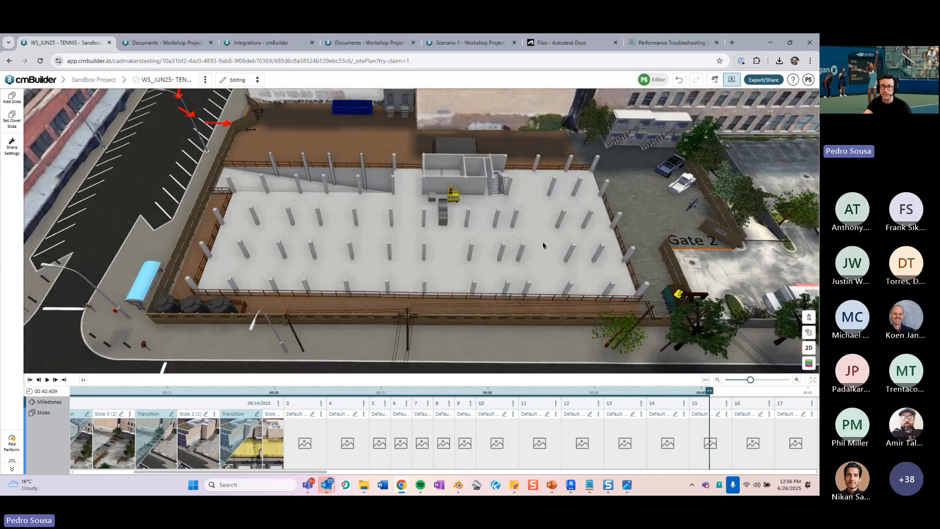
{"action": "left_click_drag", "start_coordinate": [578, 285], "coordinate": [606, 316]}
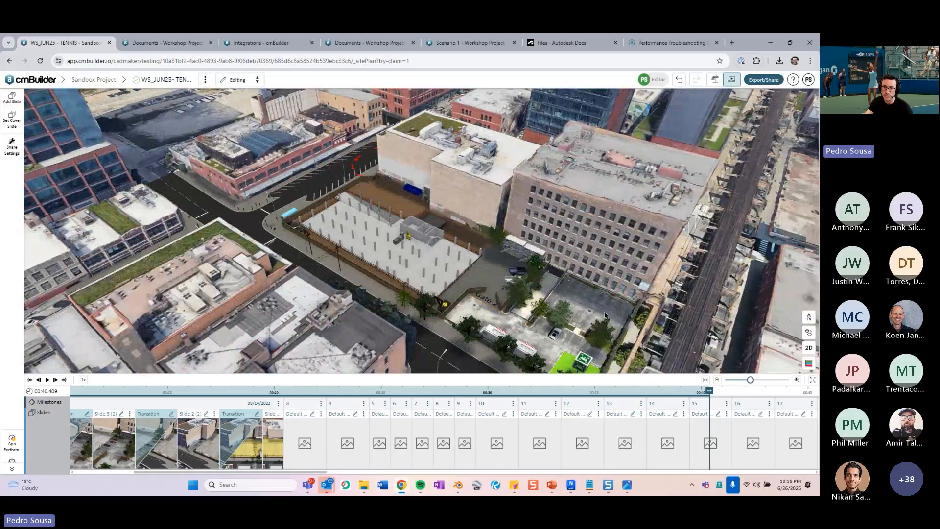